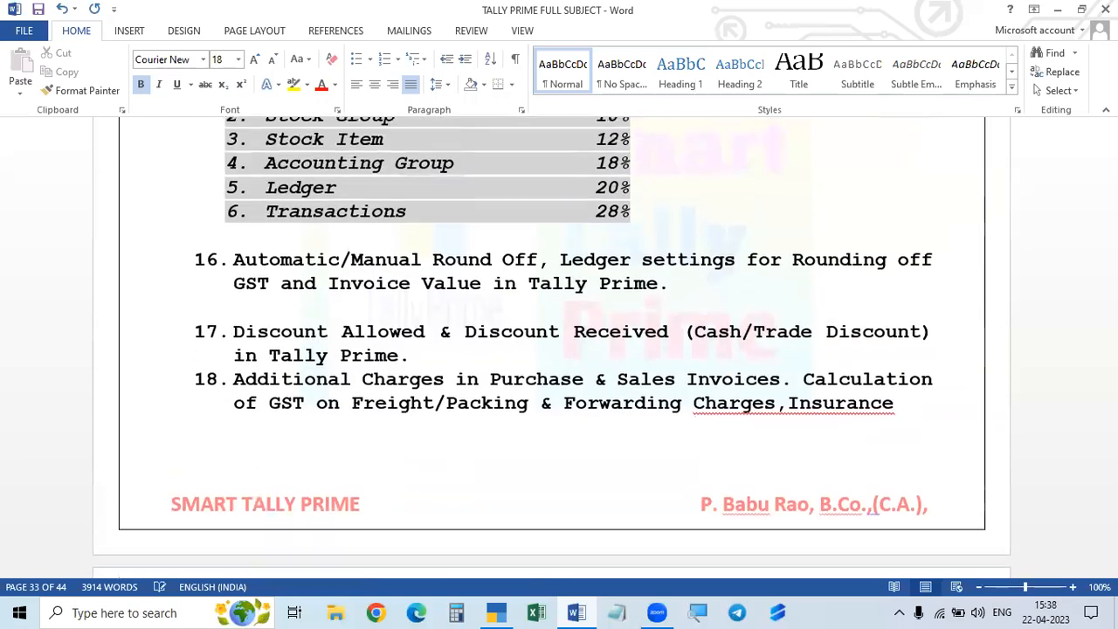
- Close the TALLY PRIME FULL SUBJECT document without saving, discarding the stray run of 3s in topic 18
{"action": "type", "text": "33333333333333333333333333333333333333333333333333333333333333333333333333333"}
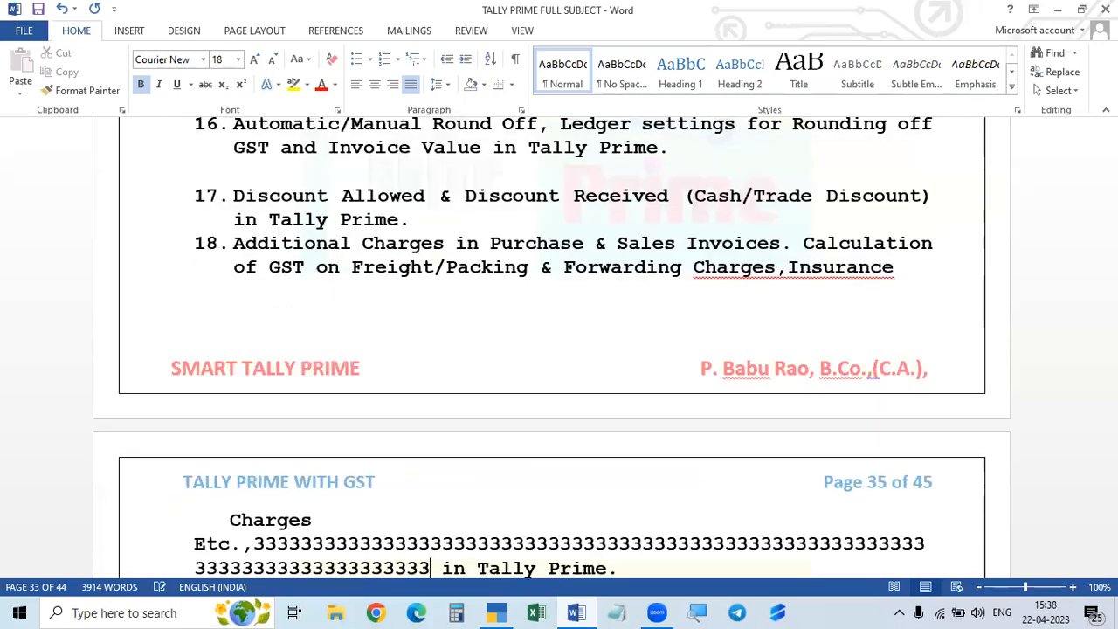
{"action": "scroll", "coordinate": [614, 429], "scroll_direction": "up", "scroll_amount": 1}
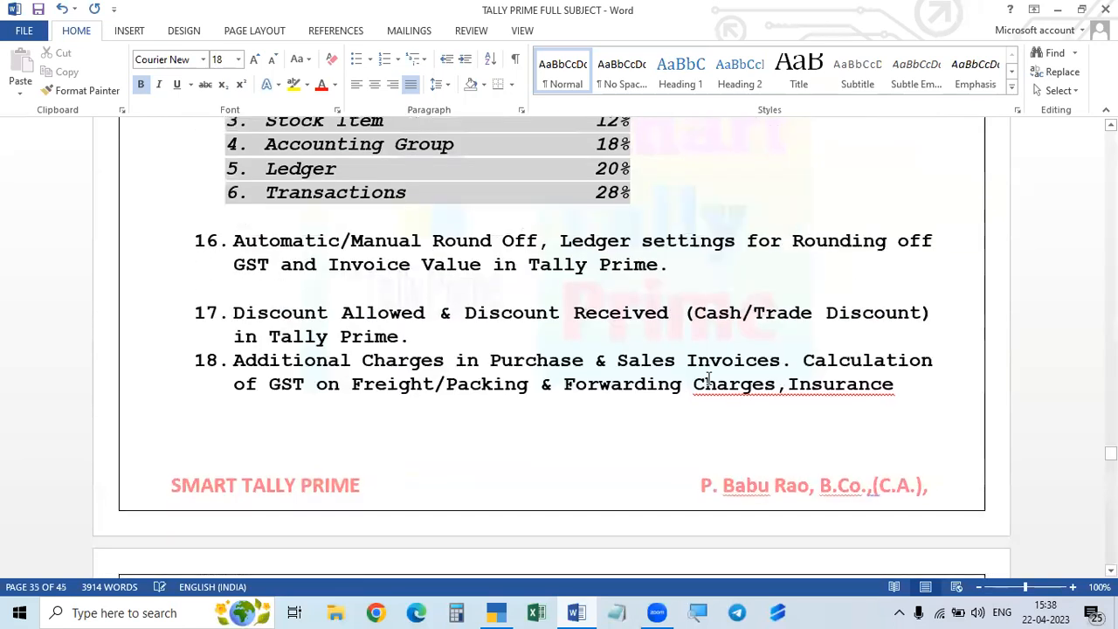
{"action": "left_click", "coordinate": [614, 429]}
{"action": "left_click", "coordinate": [1105, 9]}
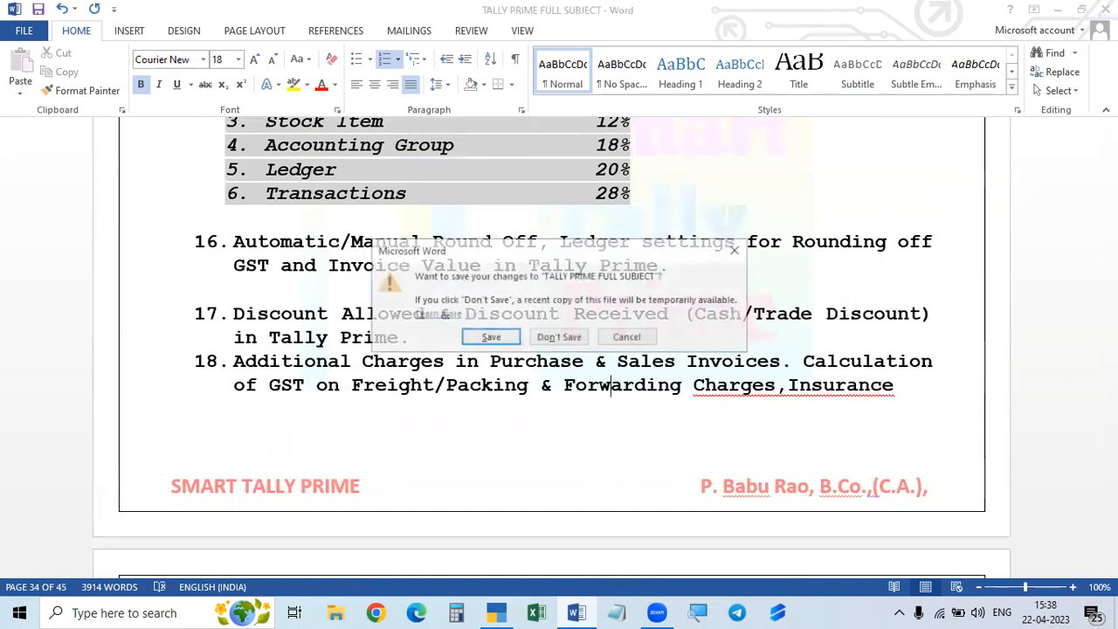
{"action": "left_click", "coordinate": [560, 339]}
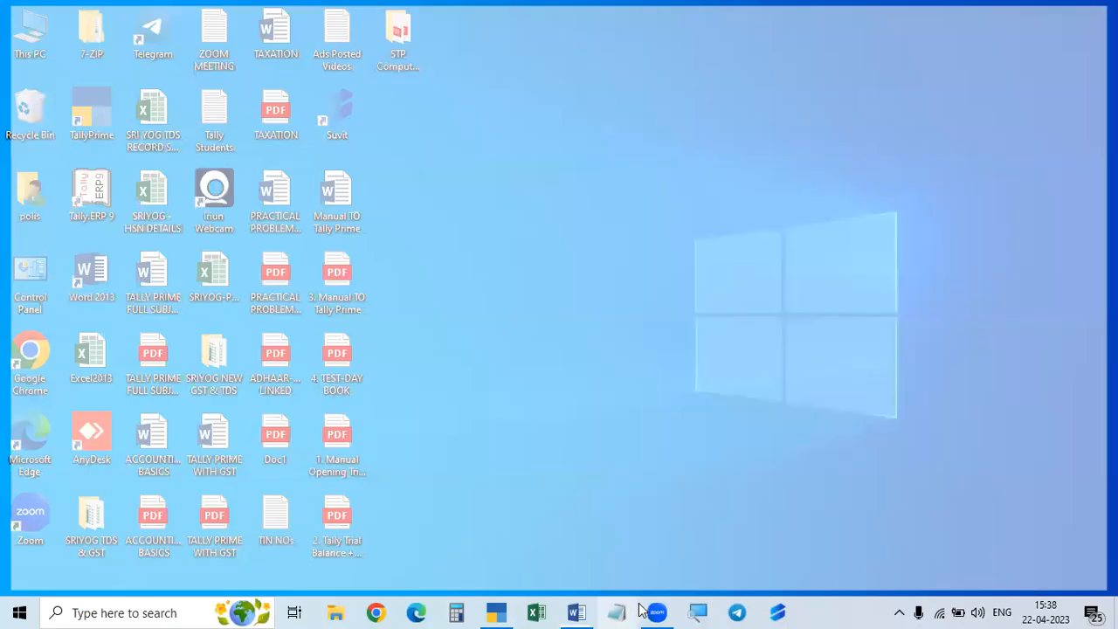
- Restart Word and reopen the recent document TALLY PRIME FULL SUBJECT
{"action": "left_click", "coordinate": [576, 614]}
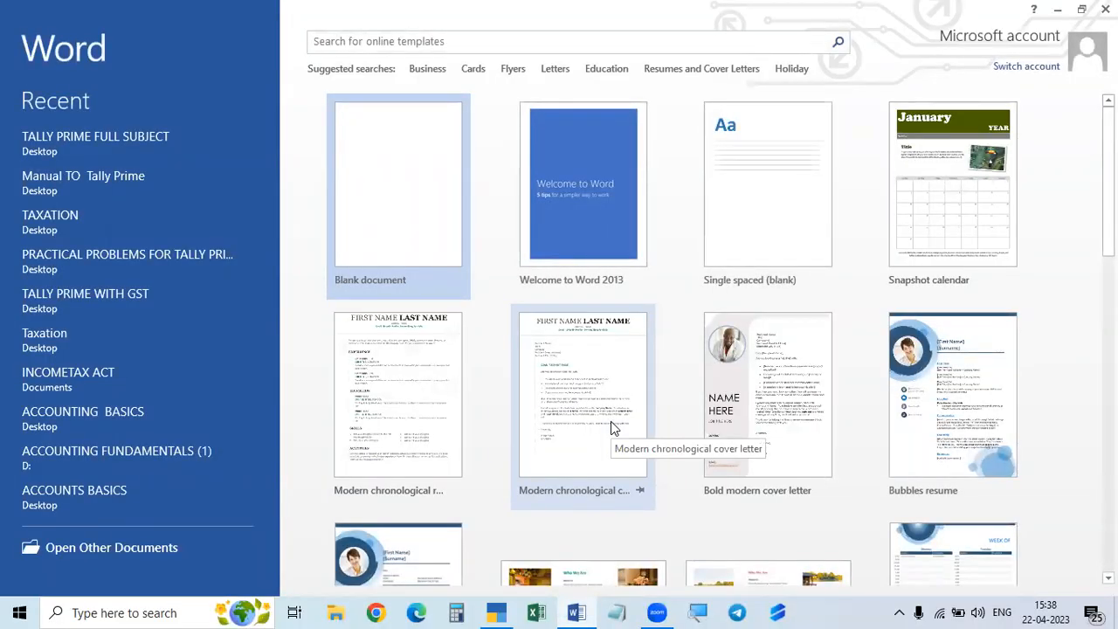
{"action": "left_click", "coordinate": [657, 612]}
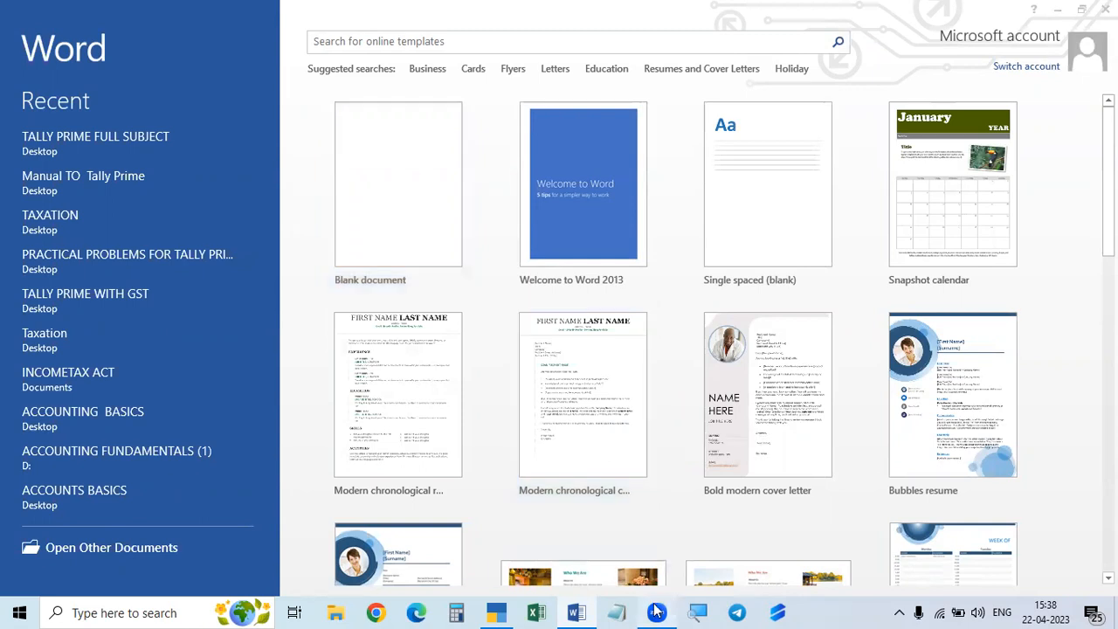
{"action": "left_click", "coordinate": [116, 139]}
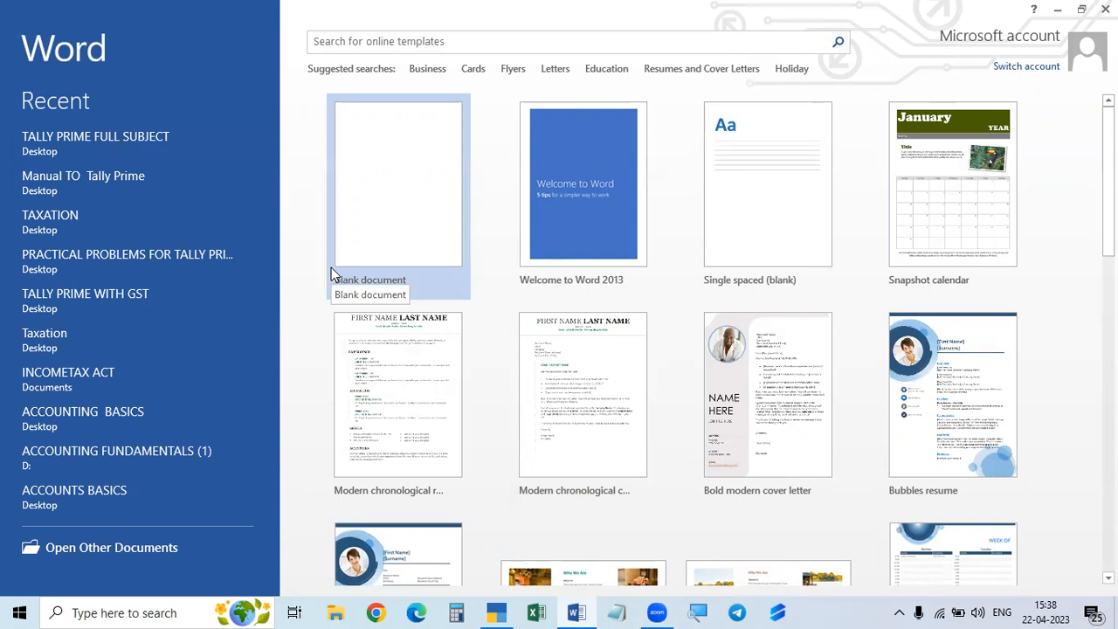
{"action": "left_click", "coordinate": [130, 135]}
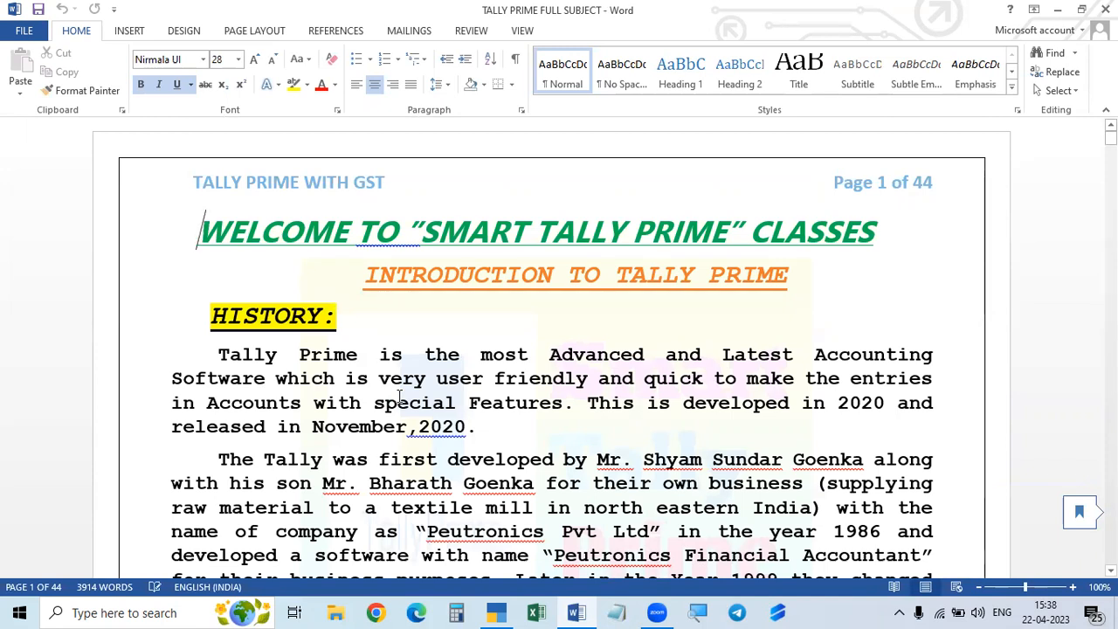
- Browse the document's page thumbnails and jump to page 29, closing the thumbnail view
{"action": "left_click", "coordinate": [26, 586]}
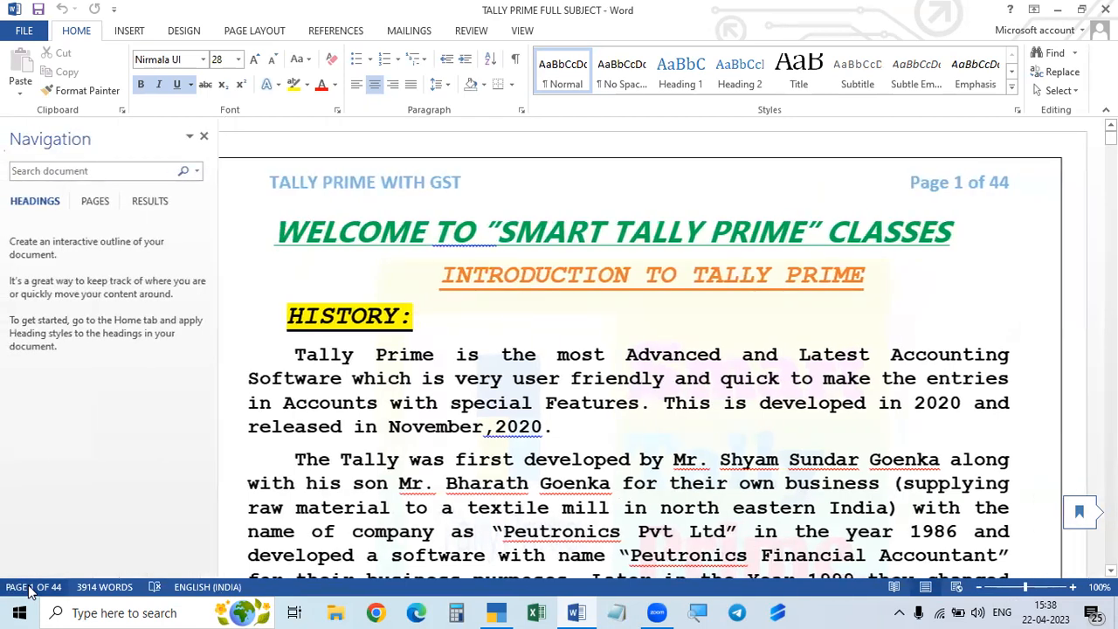
{"action": "scroll", "coordinate": [131, 367], "scroll_direction": "down", "scroll_amount": 20}
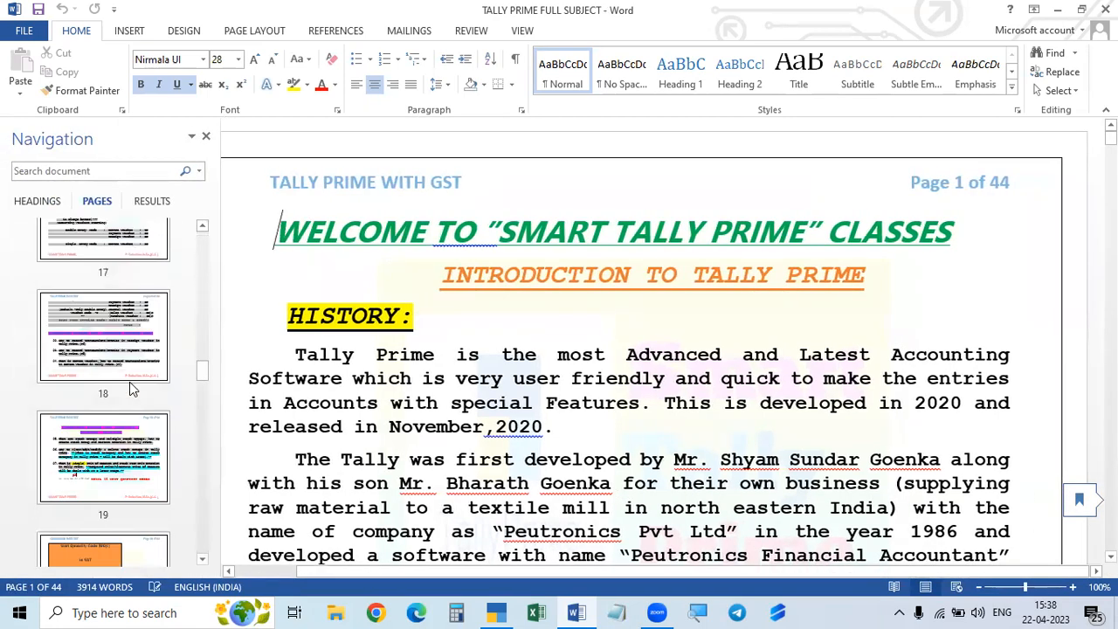
{"action": "scroll", "coordinate": [131, 389], "scroll_direction": "down", "scroll_amount": 2}
{"action": "scroll", "coordinate": [131, 389], "scroll_direction": "up", "scroll_amount": 4}
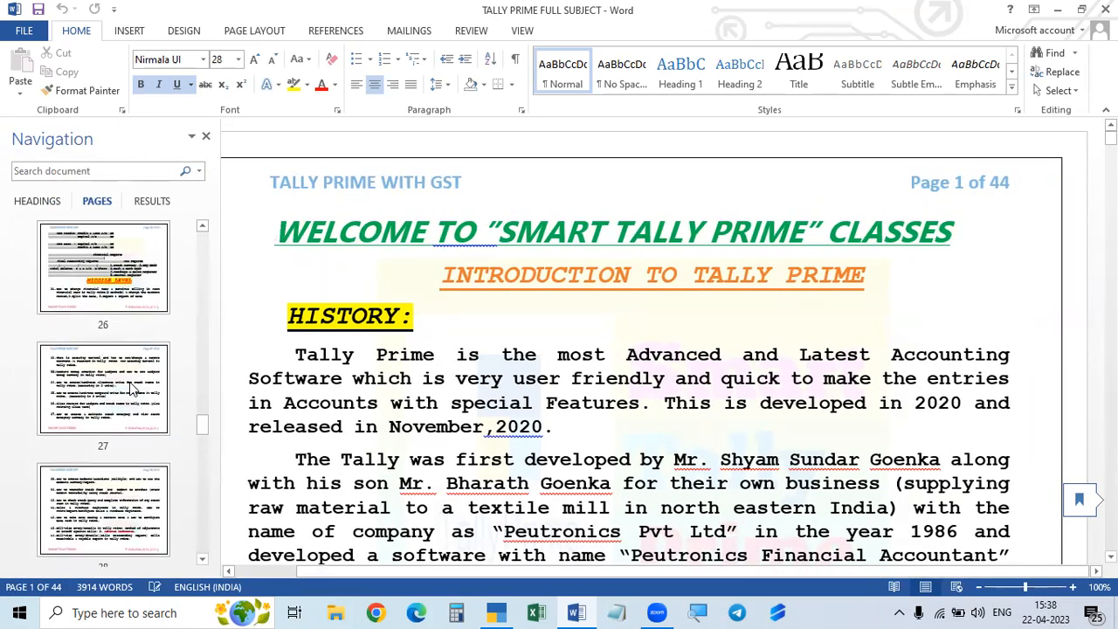
{"action": "scroll", "coordinate": [131, 389], "scroll_direction": "down", "scroll_amount": 3}
{"action": "left_click", "coordinate": [128, 391]}
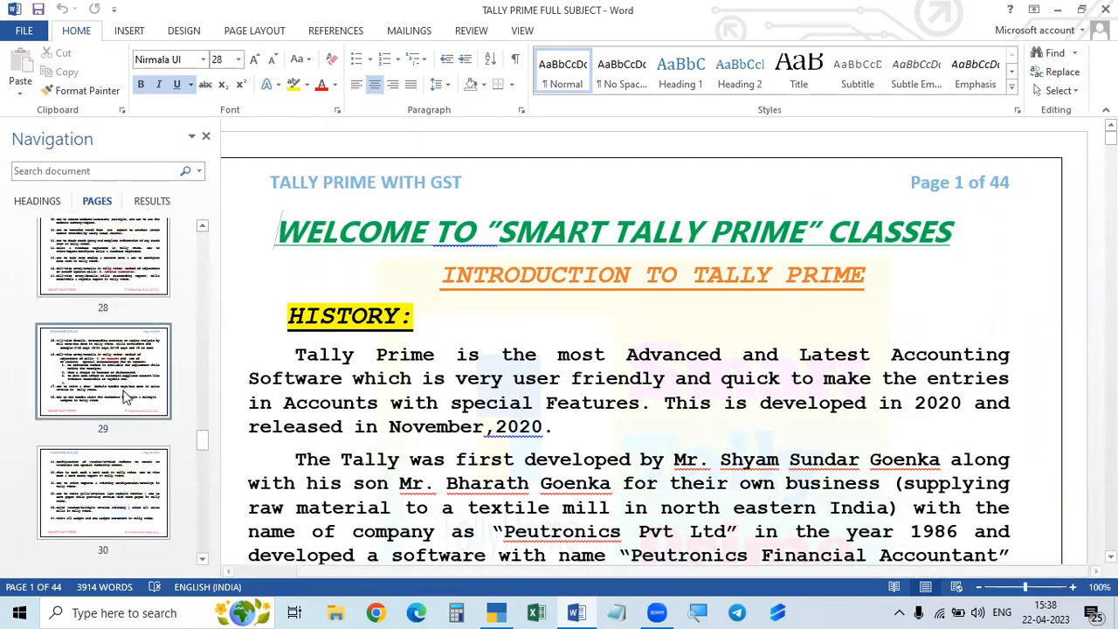
{"action": "left_click", "coordinate": [206, 138]}
- Look through the numbered course topics up to topics 15 and 16 on GST rate setup and rounding off
{"action": "scroll", "coordinate": [289, 262], "scroll_direction": "up", "scroll_amount": 8}
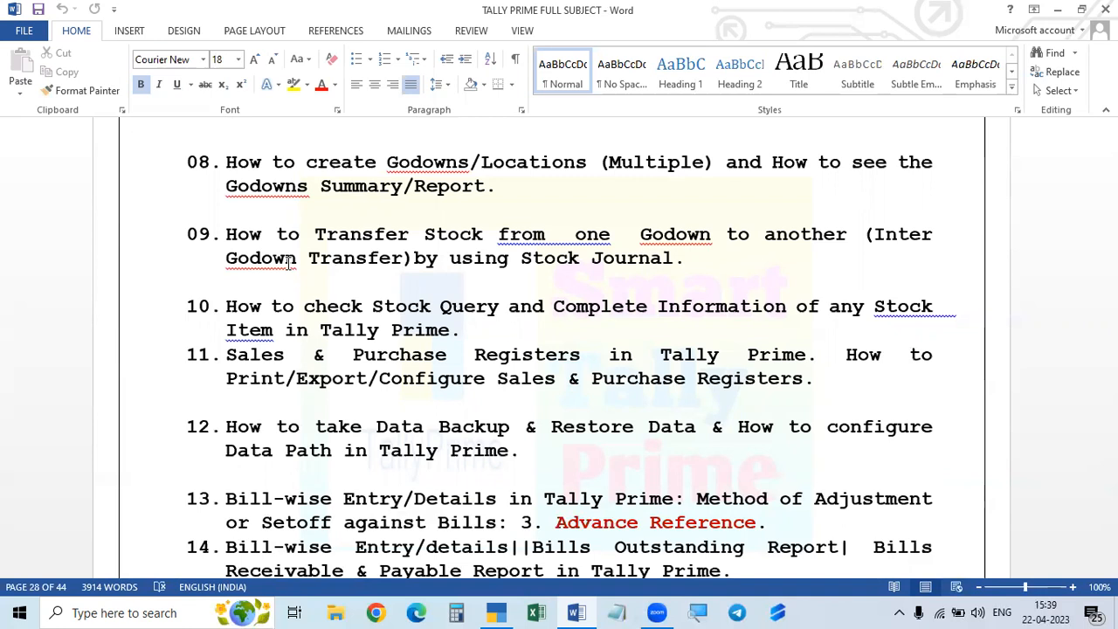
{"action": "scroll", "coordinate": [320, 233], "scroll_direction": "up", "scroll_amount": 20}
{"action": "scroll", "coordinate": [323, 225], "scroll_direction": "up", "scroll_amount": 4}
{"action": "scroll", "coordinate": [399, 241], "scroll_direction": "down", "scroll_amount": 10}
{"action": "scroll", "coordinate": [444, 259], "scroll_direction": "down", "scroll_amount": 20}
{"action": "scroll", "coordinate": [494, 256], "scroll_direction": "down", "scroll_amount": 20}
{"action": "scroll", "coordinate": [500, 260], "scroll_direction": "down", "scroll_amount": 20}
{"action": "scroll", "coordinate": [502, 260], "scroll_direction": "down", "scroll_amount": 5}
{"action": "scroll", "coordinate": [502, 261], "scroll_direction": "up", "scroll_amount": 4}
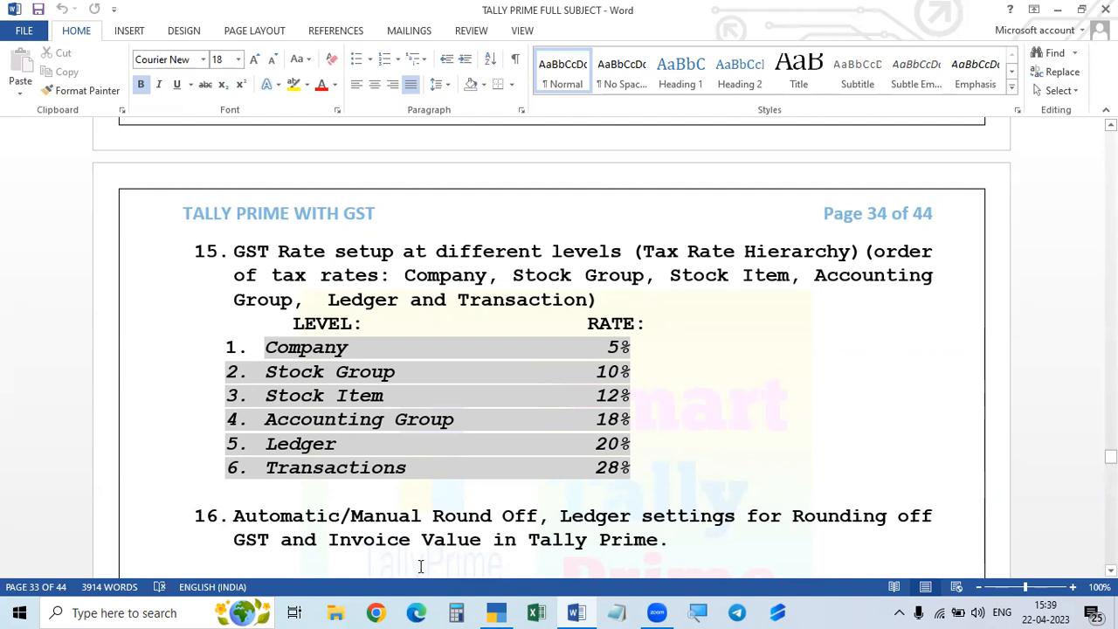
{"action": "scroll", "coordinate": [490, 495], "scroll_direction": "up", "scroll_amount": 1}
{"action": "scroll", "coordinate": [491, 495], "scroll_direction": "down", "scroll_amount": 1}
- Start a blank Notepad note and enter the sample amounts 2.32 and 2.68 on separate lines
{"action": "left_click", "coordinate": [617, 612]}
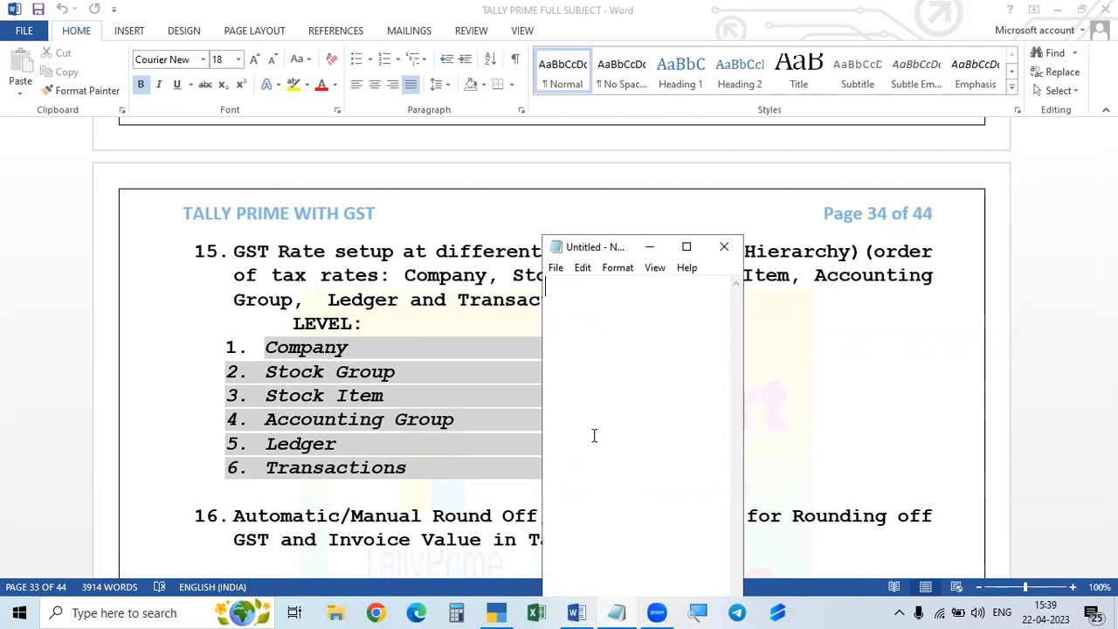
{"action": "type", "text": "2.32"}
{"action": "key", "text": "Return"}
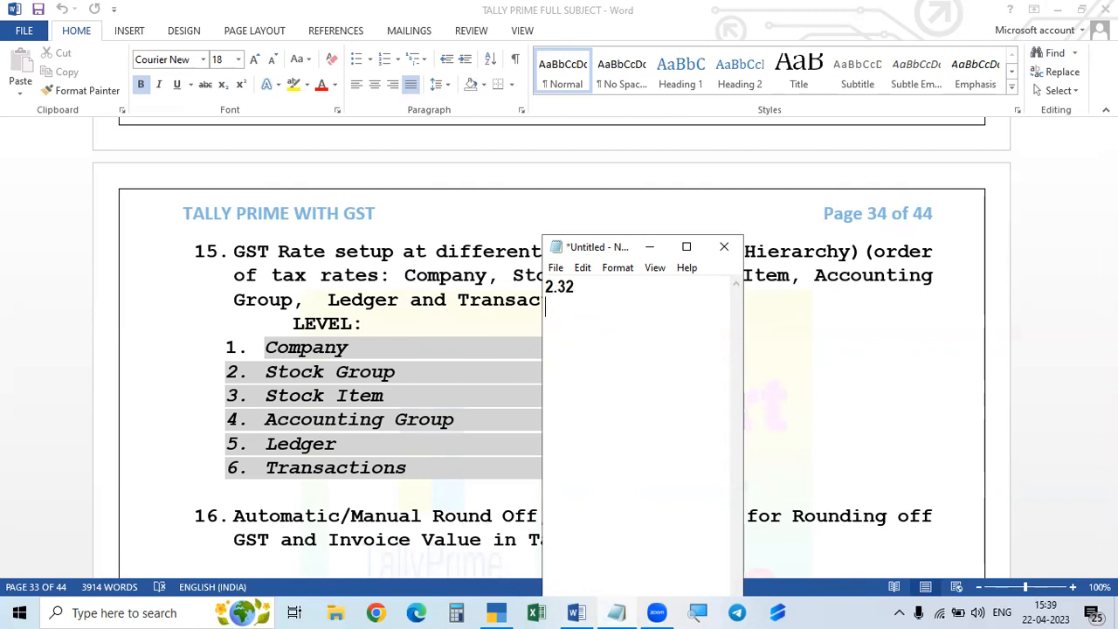
{"action": "type", "text": "2.68"}
{"action": "key", "text": "Return"}
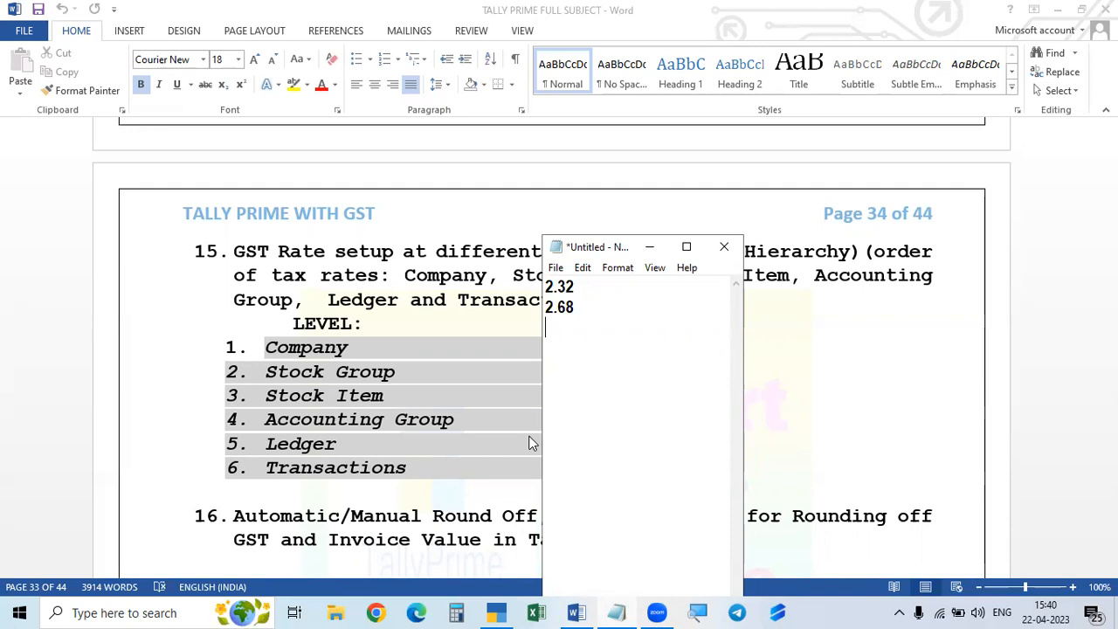
- List the rounding methods Upward, Normal and Downward on separate lines below the sample amounts
{"action": "left_click", "coordinate": [589, 294]}
{"action": "left_click", "coordinate": [571, 356]}
{"action": "key", "text": "Return"}
{"action": "type", "text": "Upwards"}
{"action": "key", "text": "BackSpace"}
{"action": "key", "text": "Return"}
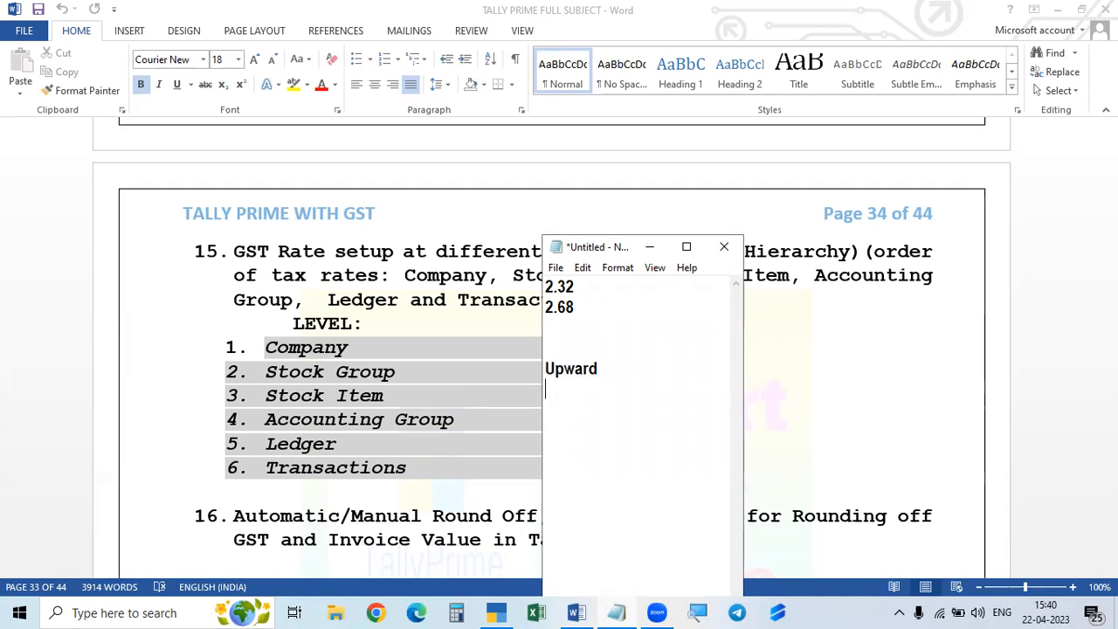
{"action": "type", "text": "Norem"}
{"action": "key", "text": "BackSpace"}
{"action": "key", "text": "BackSpace"}
{"action": "type", "text": "mal"}
{"action": "key", "text": "Return"}
{"action": "type", "text": "Downwa"}
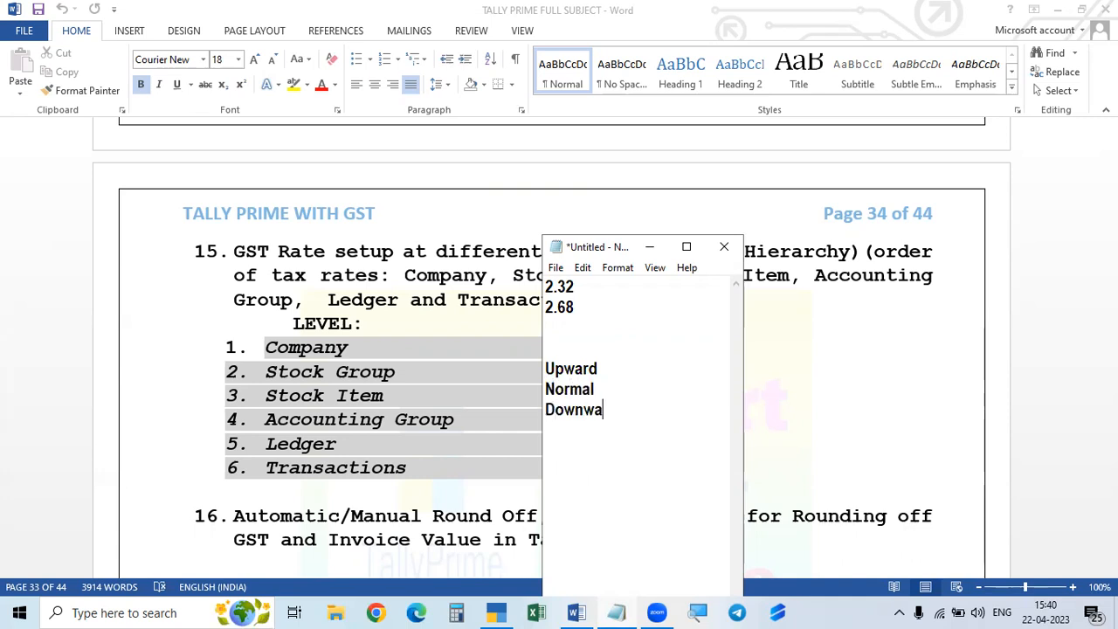
{"action": "type", "text": "rd"}
{"action": "left_click", "coordinate": [602, 369]}
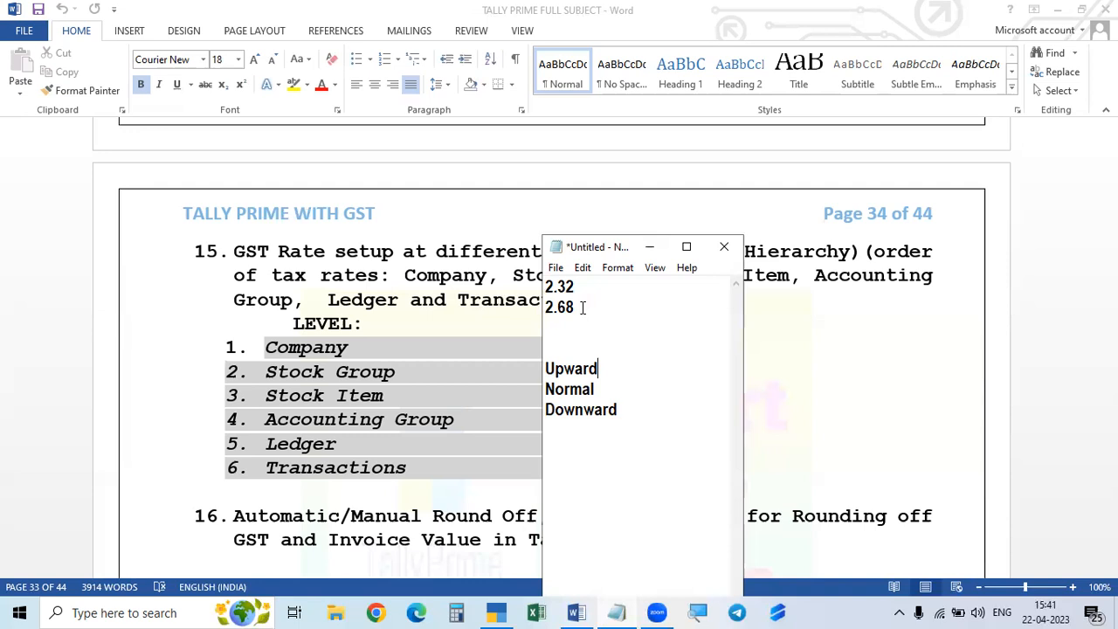
- Add the rounded values 3.00 and 2.00 beside the amount 2.68
{"action": "left_click", "coordinate": [582, 308]}
{"action": "left_click", "coordinate": [583, 287]}
{"action": "left_click", "coordinate": [570, 307]}
{"action": "type", "text": "3"}
{"action": "key", "text": "BackSpace"}
{"action": "key", "text": "BackSpace"}
{"action": "type", "text": "3.00"}
{"action": "type", "text": "2.00"}
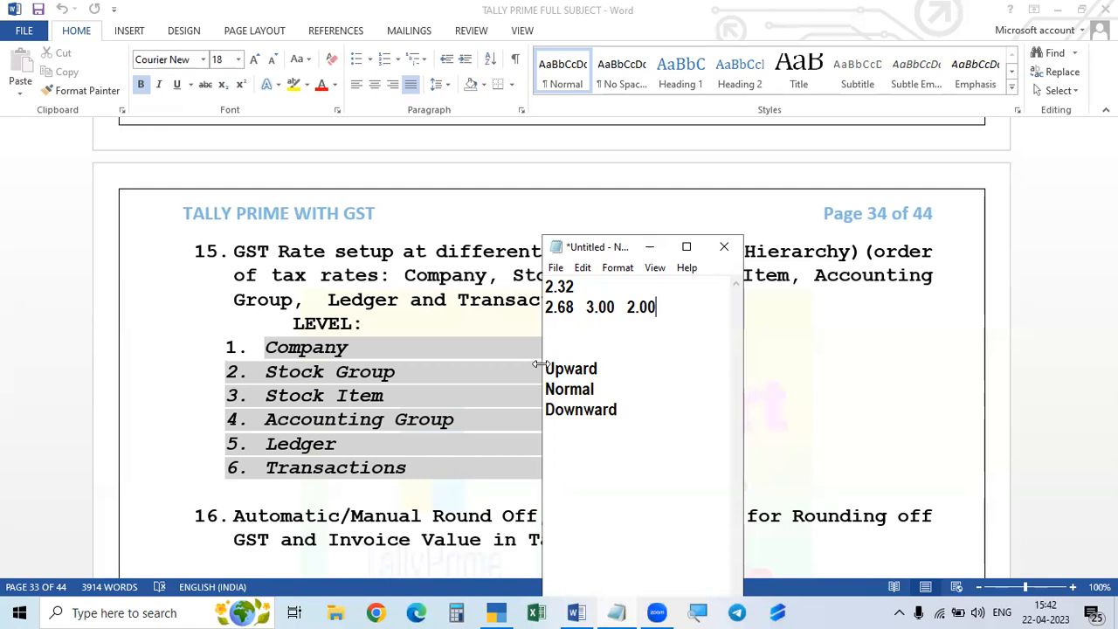
{"action": "left_click_drag", "start_coordinate": [545, 390], "coordinate": [600, 398]}
{"action": "left_click", "coordinate": [659, 410]}
{"action": "left_click", "coordinate": [673, 281]}
{"action": "type", "text": "9i+++"}
{"action": "key", "text": "Return"}
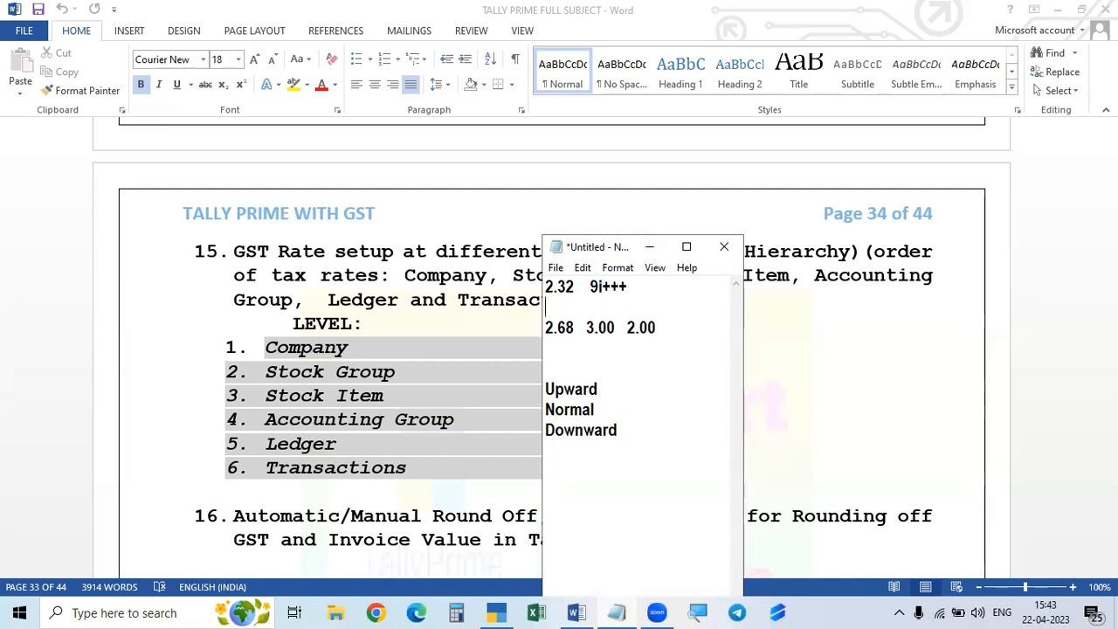
{"action": "left_click", "coordinate": [633, 286]}
{"action": "key", "text": "BackSpace"}
{"action": "key", "text": "BackSpace"}
{"action": "key", "text": "BackSpace"}
{"action": "key", "text": "BackSpace"}
{"action": "key", "text": "BackSpace"}
- Add 2.00 at the end of the 2.32 line and 3.00 at the end of the 2.68 line, and highlight Normal
{"action": "type", "text": "2.00"}
{"action": "left_click", "coordinate": [613, 288]}
{"action": "left_click", "coordinate": [669, 329]}
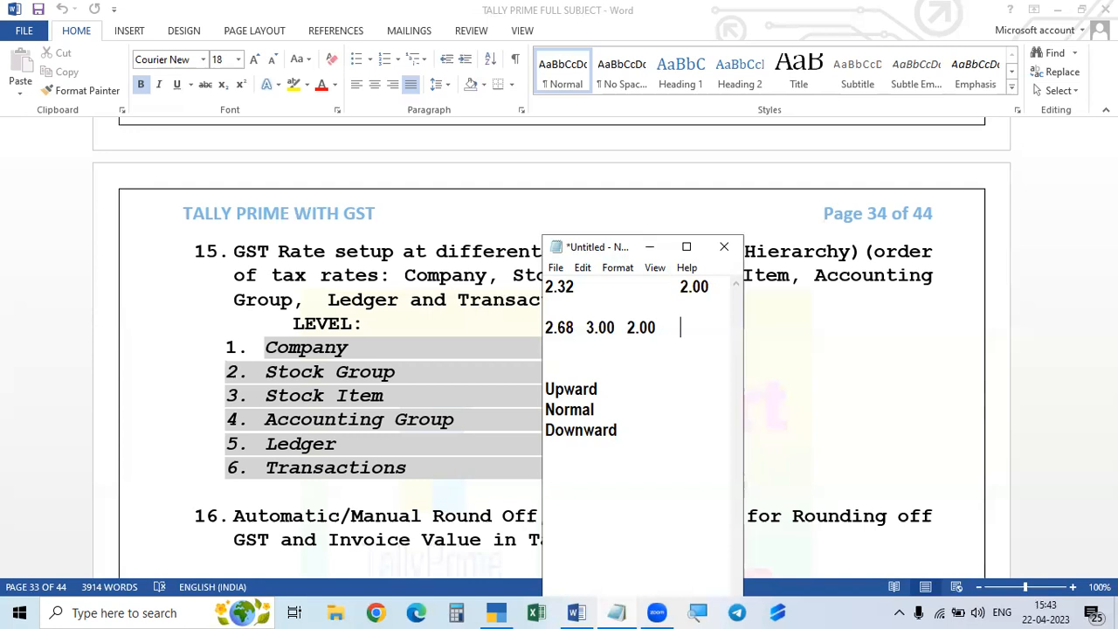
{"action": "type", "text": "3.00"}
{"action": "left_click_drag", "start_coordinate": [547, 410], "coordinate": [603, 407]}
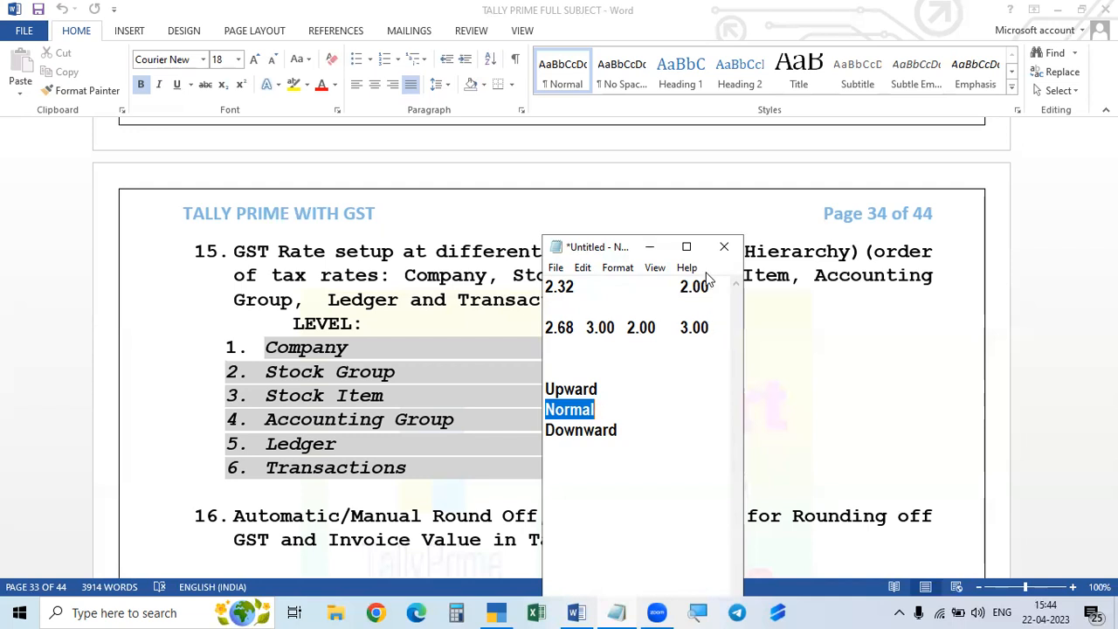
- Close the Notepad note without saving it and return to the Word document
{"action": "left_click", "coordinate": [724, 247]}
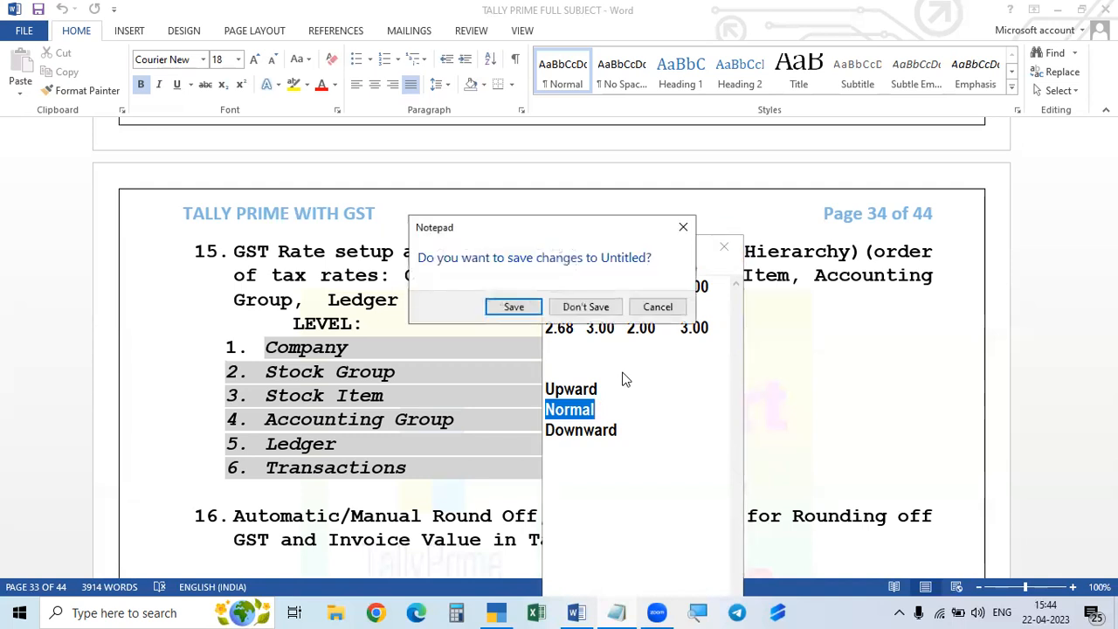
{"action": "left_click", "coordinate": [586, 307]}
{"action": "scroll", "coordinate": [591, 368], "scroll_direction": "down", "scroll_amount": 1}
{"action": "scroll", "coordinate": [590, 368], "scroll_direction": "up", "scroll_amount": 1}
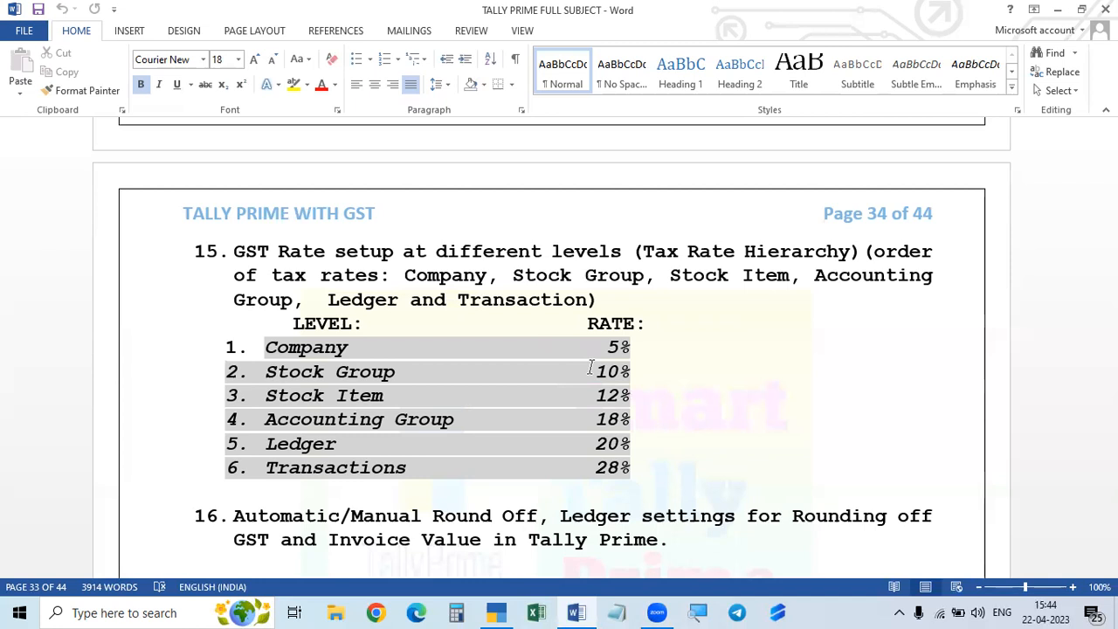
- Insert the word "Ledgers" after "GST" in the title of topic 16
{"action": "left_click", "coordinate": [280, 540]}
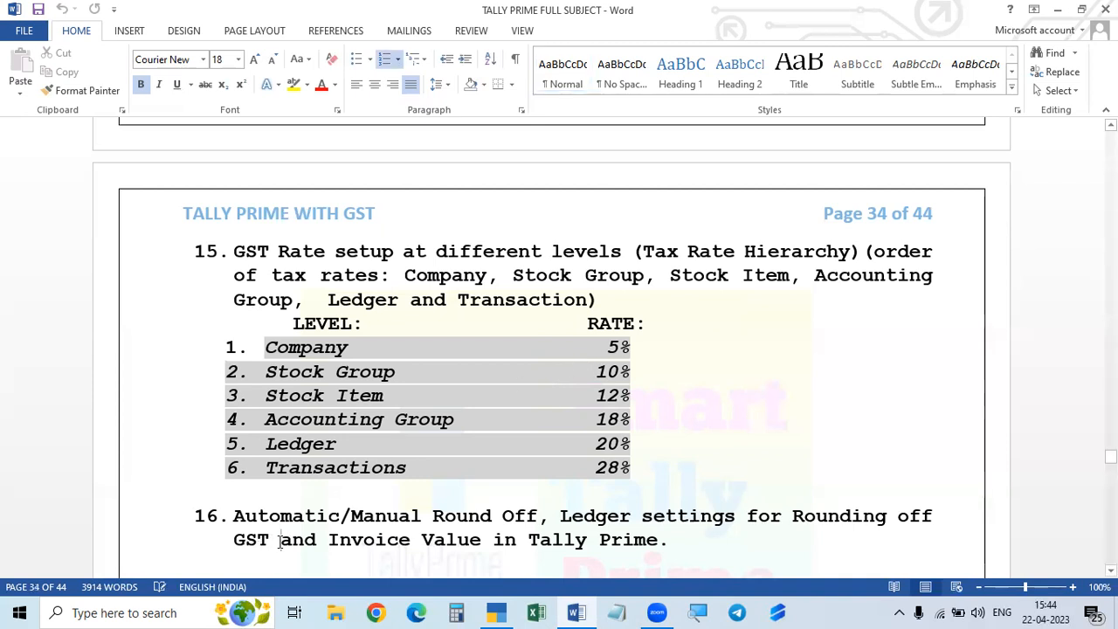
{"action": "type", "text": "Ledger"}
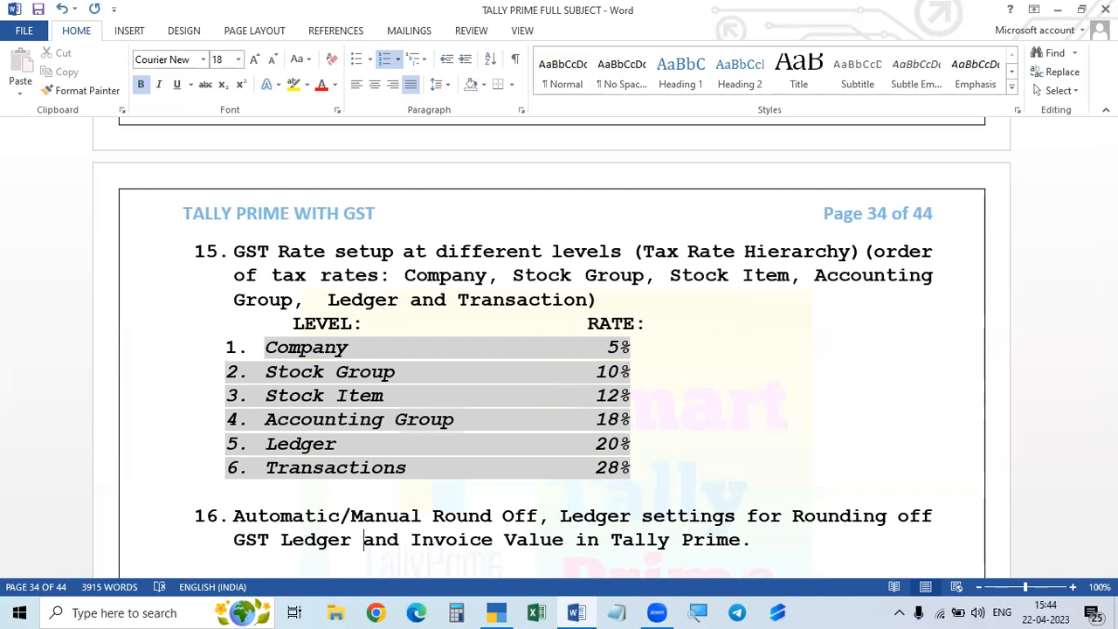
{"action": "key", "text": "BackSpace"}
{"action": "type", "text": "s"}
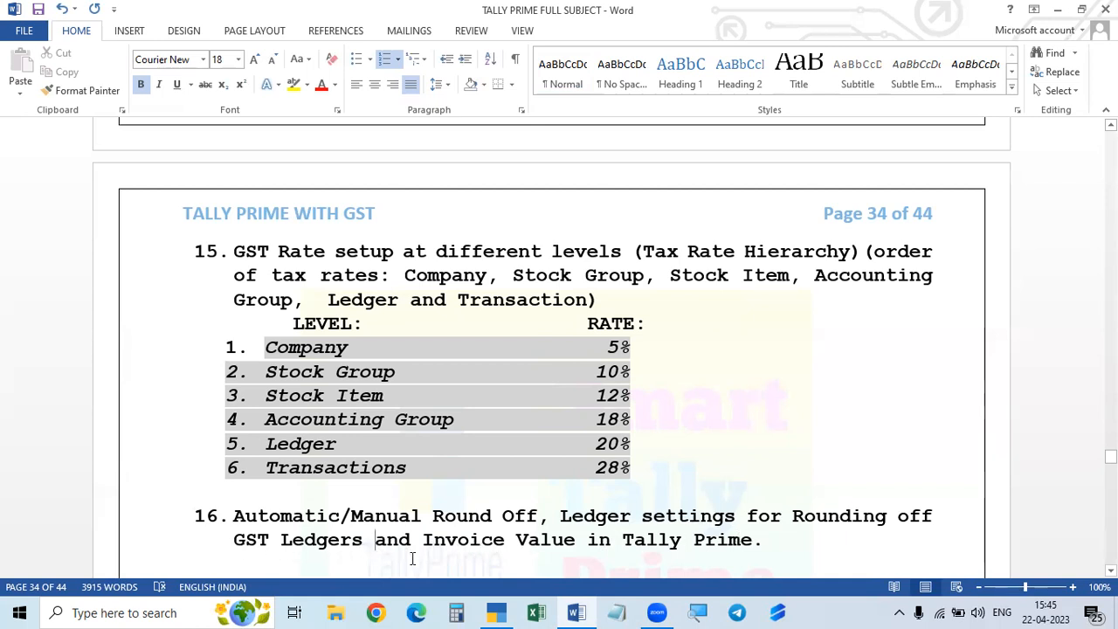
- Switch to TallyPrime and start a sales voucher dated 1-Nov-22 in the Tax Rate Hierarchy company
{"action": "left_click", "coordinate": [1056, 10]}
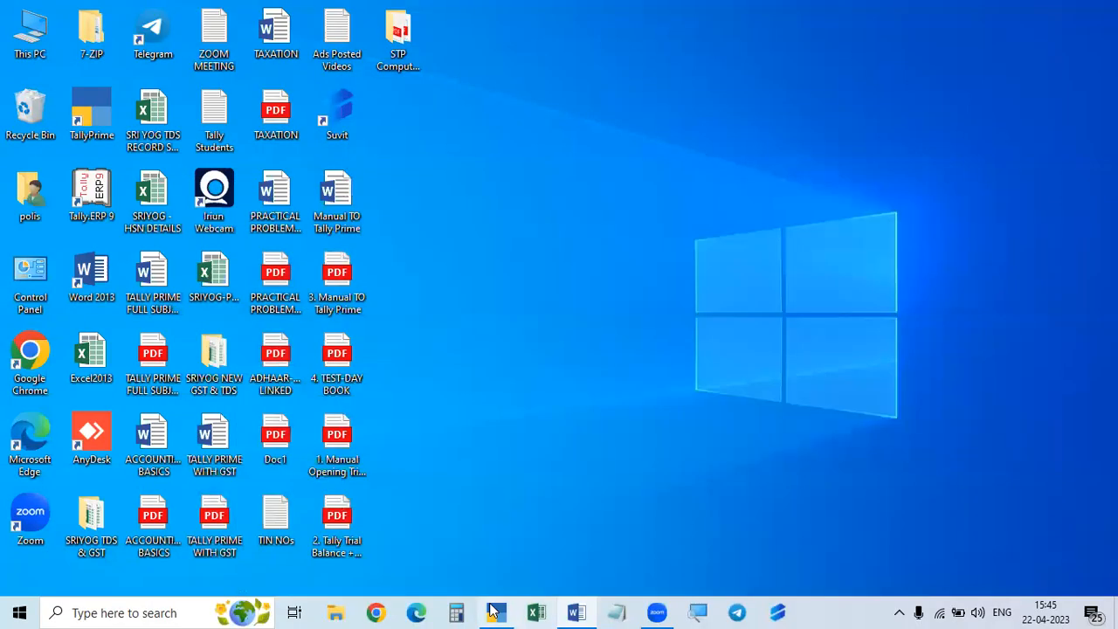
{"action": "left_click", "coordinate": [496, 612]}
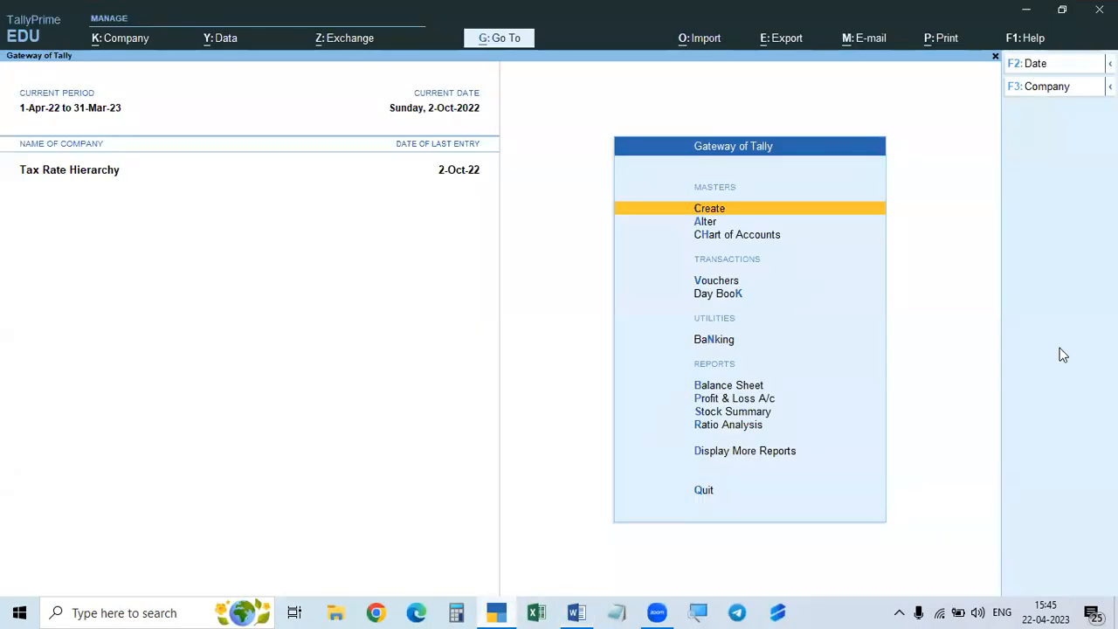
{"action": "key", "text": "v"}
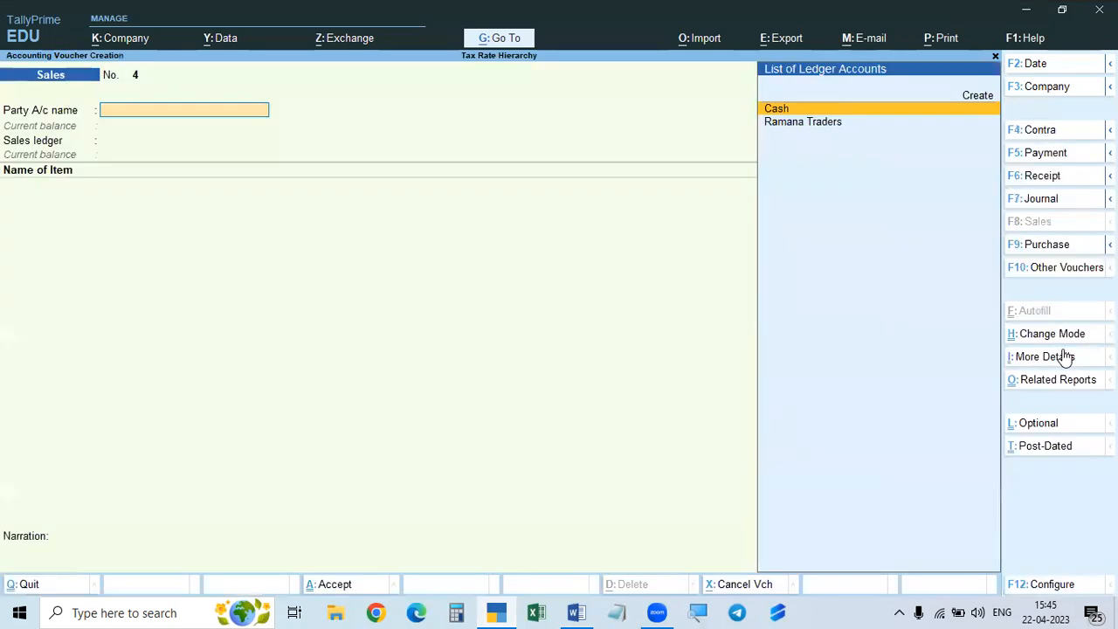
{"action": "key", "text": "F2"}
{"action": "type", "text": "1-11"}
{"action": "key", "text": "Return"}
- Set the voucher's party account to Cash with Ramana Traders as the buyer, and choose Sales as the sales ledger
{"action": "key", "text": "Return"}
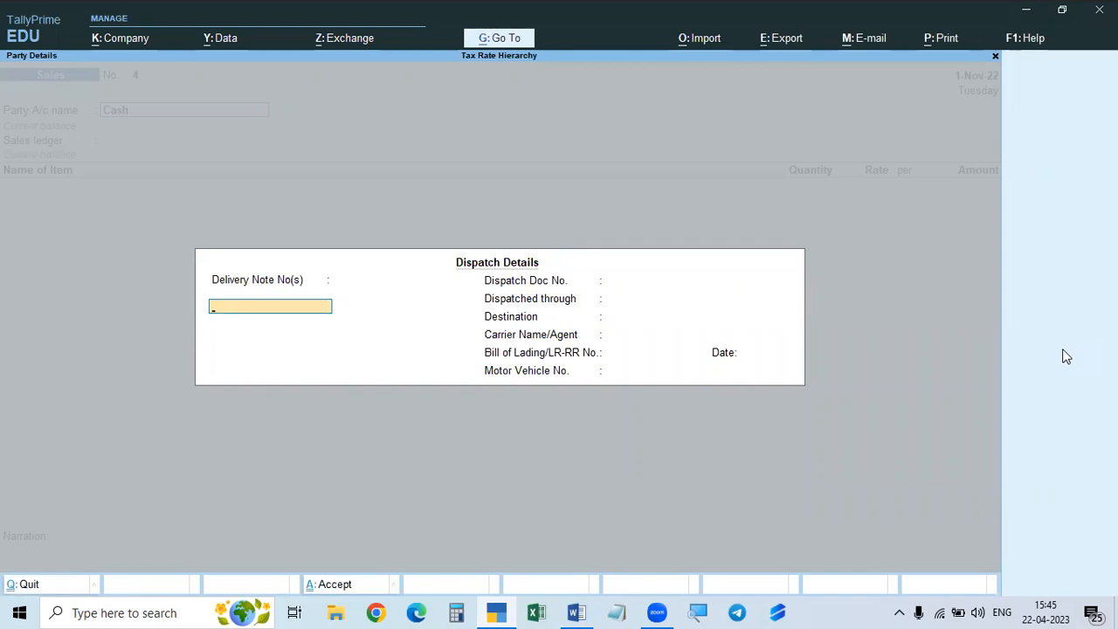
{"action": "key", "text": "Escape"}
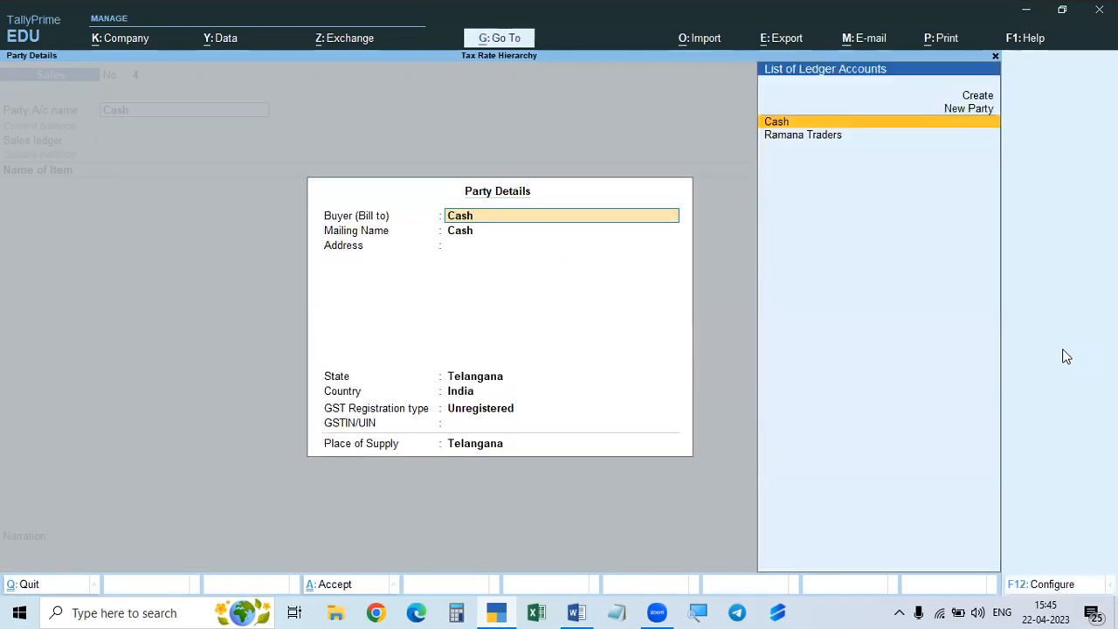
{"action": "key", "text": "Down"}
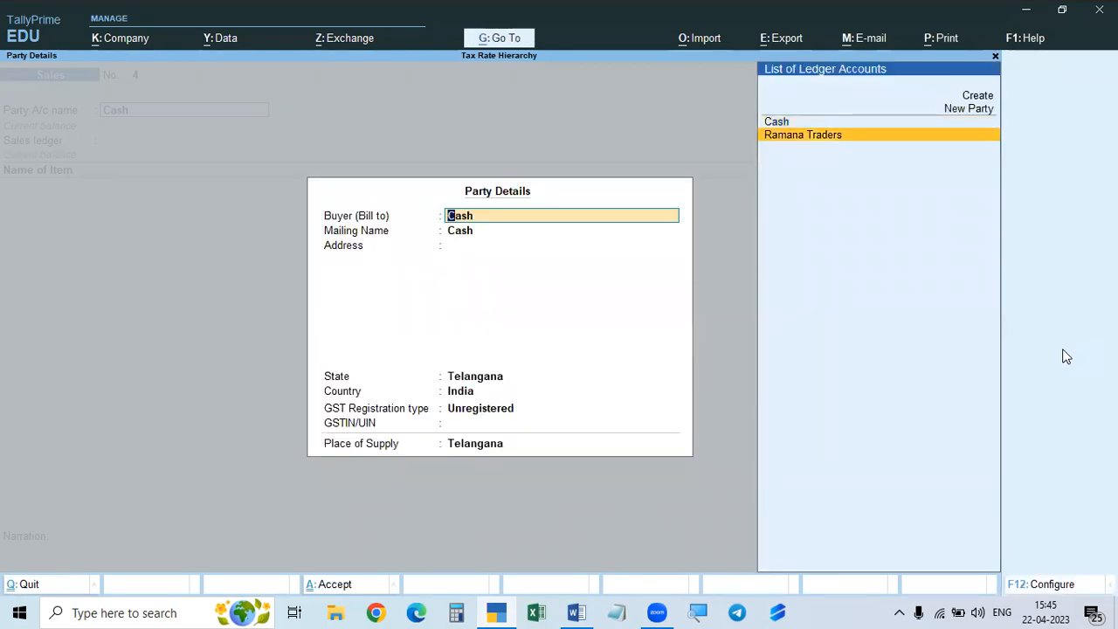
{"action": "key", "text": "Return"}
{"action": "key", "text": "Return"}
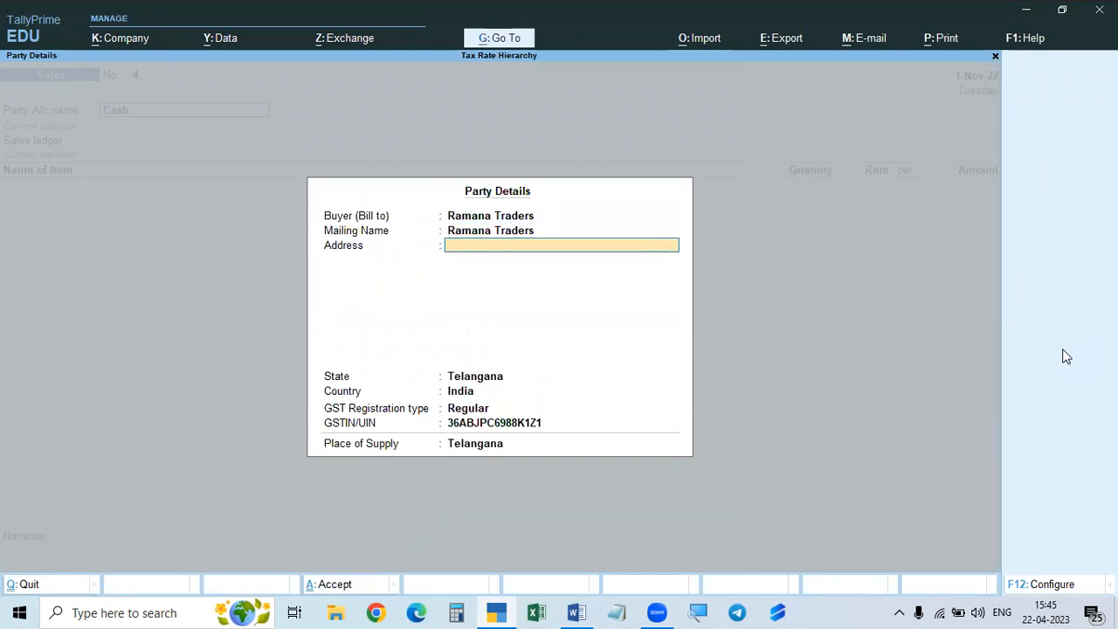
{"action": "key", "text": "ctrl+a"}
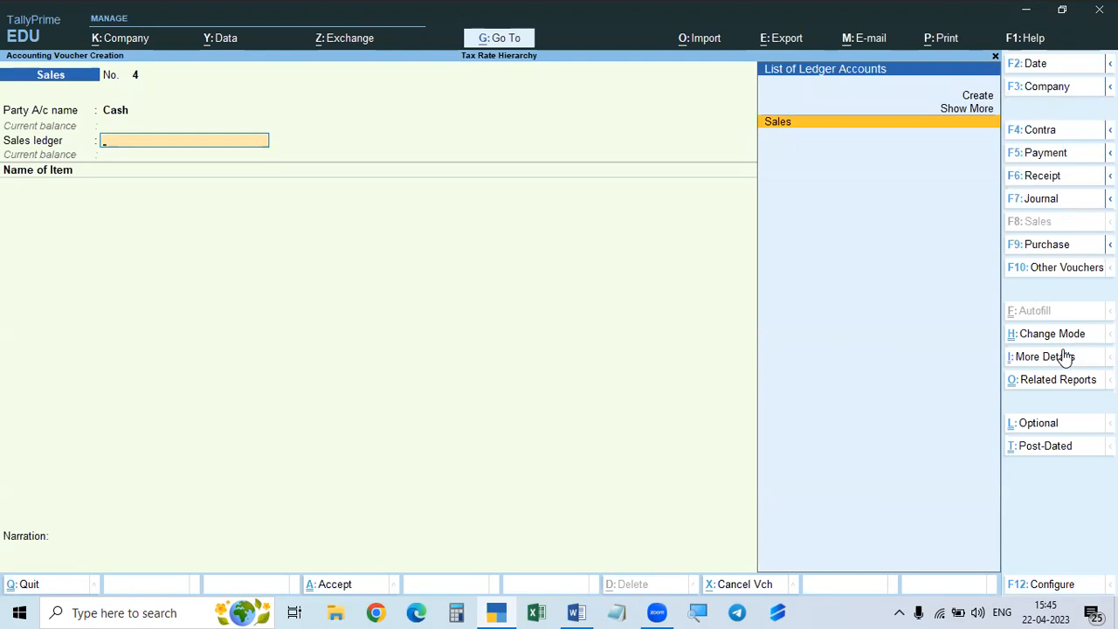
{"action": "key", "text": "Return"}
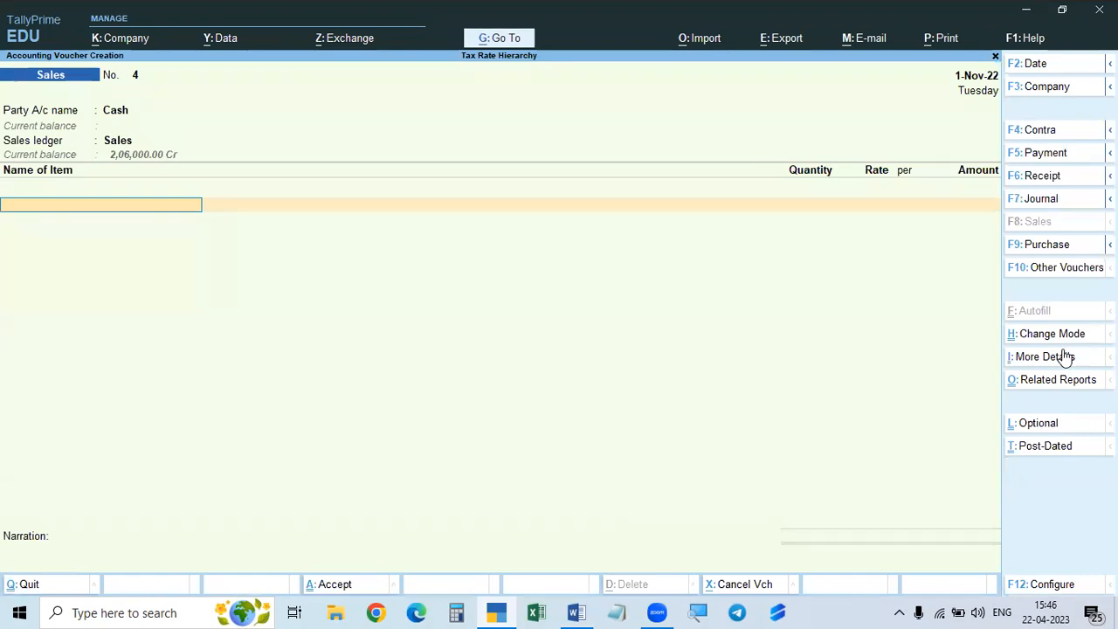
- Add the stock item Pen to the voucher with a quantity of 2 Nos at a rate of 13.50
{"action": "type", "text": "Pen"}
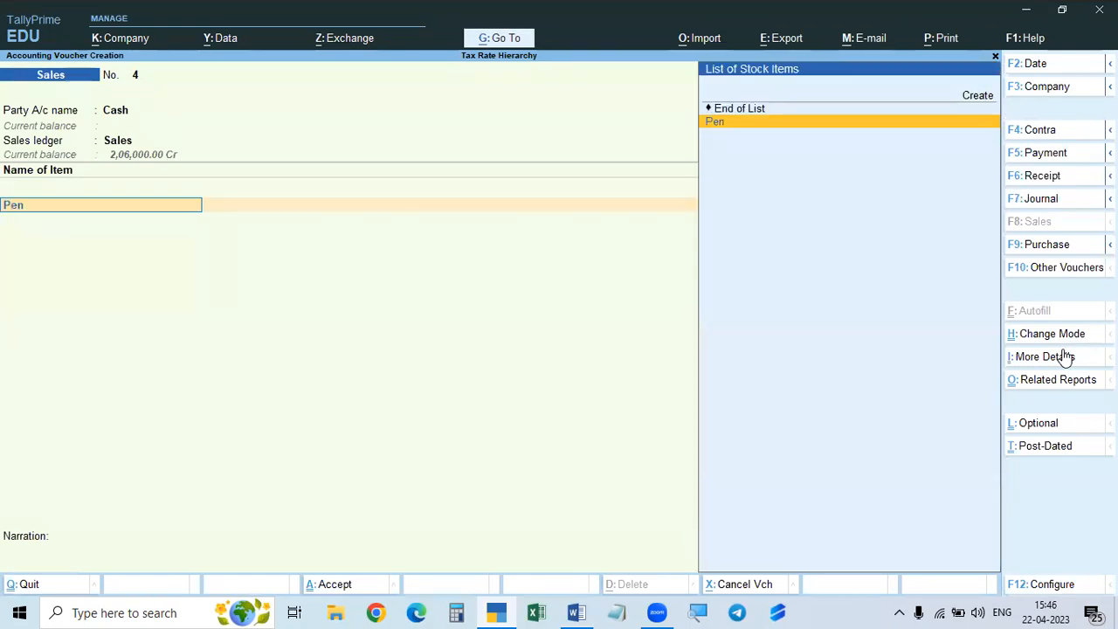
{"action": "key", "text": "Return"}
{"action": "type", "text": "2"}
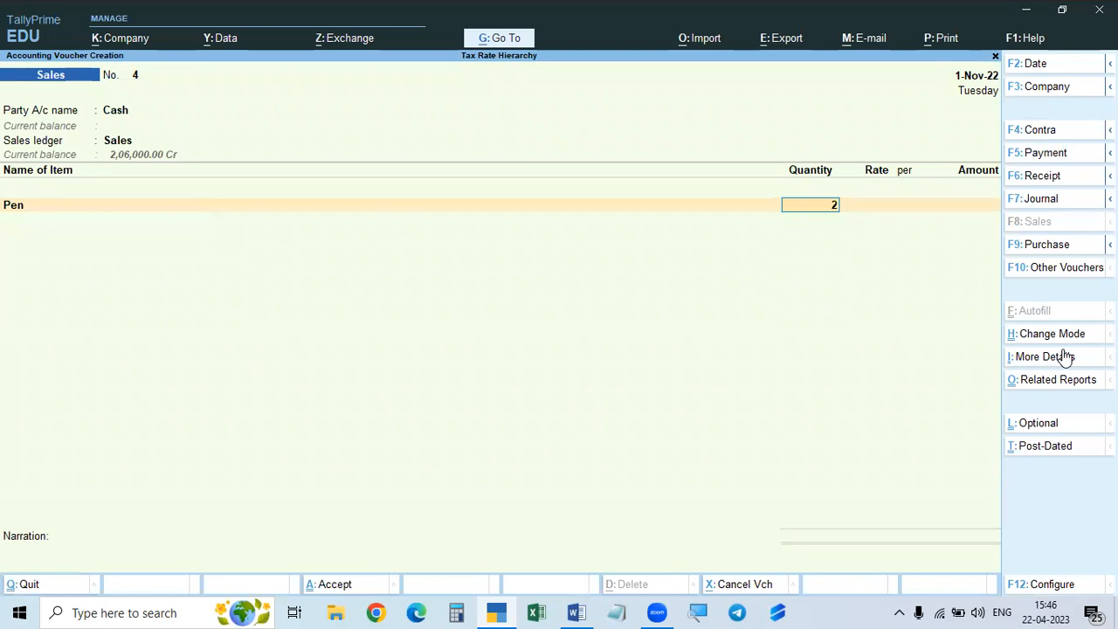
{"action": "key", "text": "Return"}
{"action": "key", "text": "Return"}
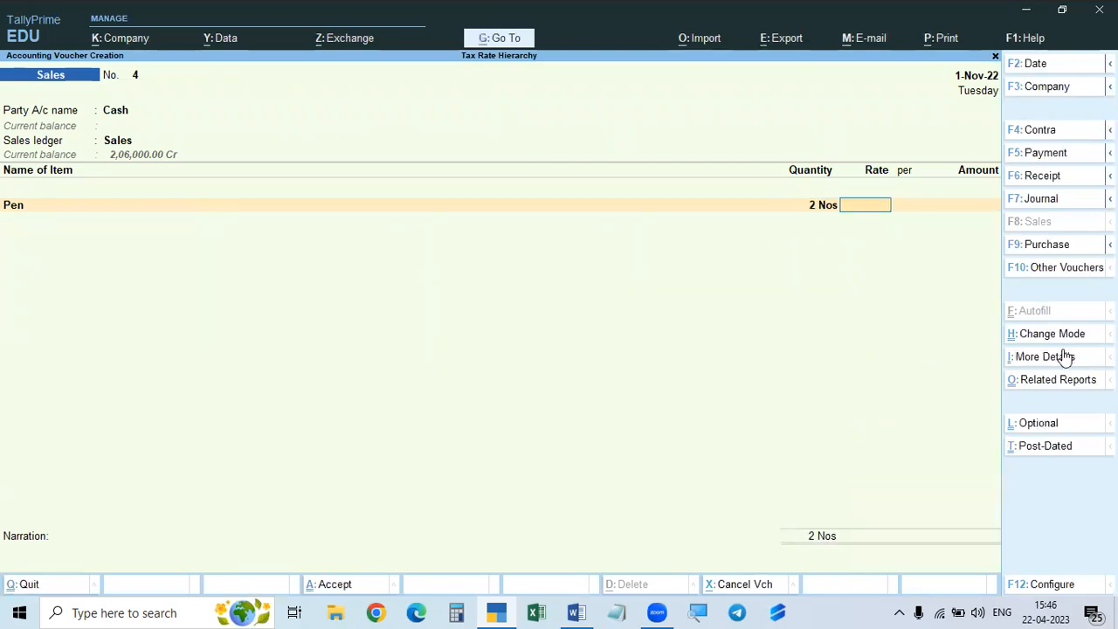
{"action": "type", "text": "13.55"}
{"action": "key", "text": "BackSpace"}
{"action": "key", "text": "Return"}
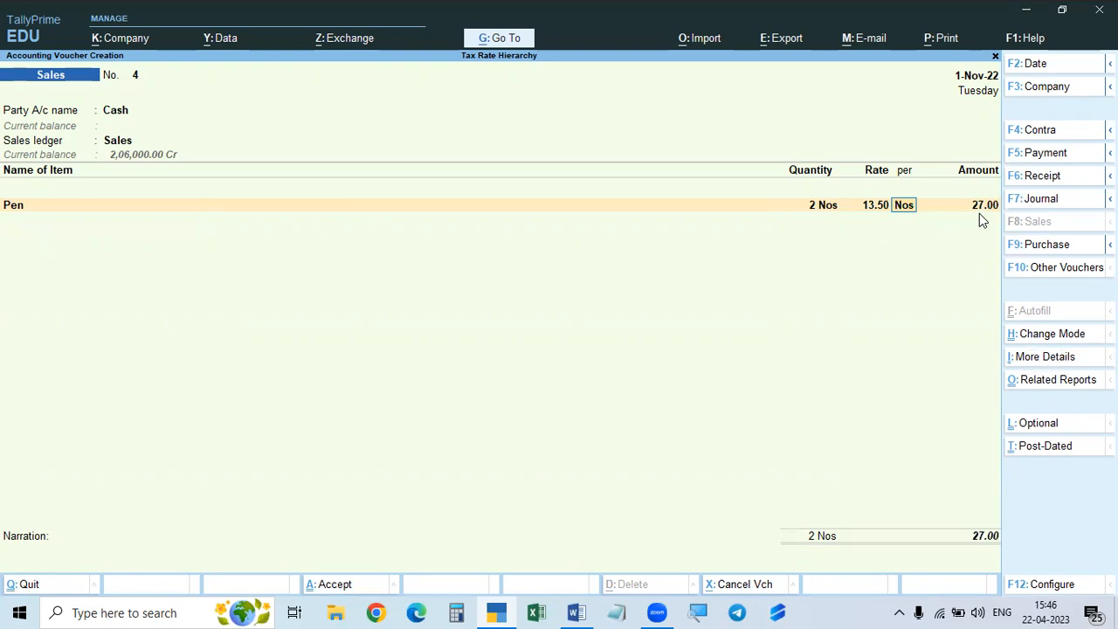
{"action": "key", "text": "Return"}
{"action": "key", "text": "Return"}
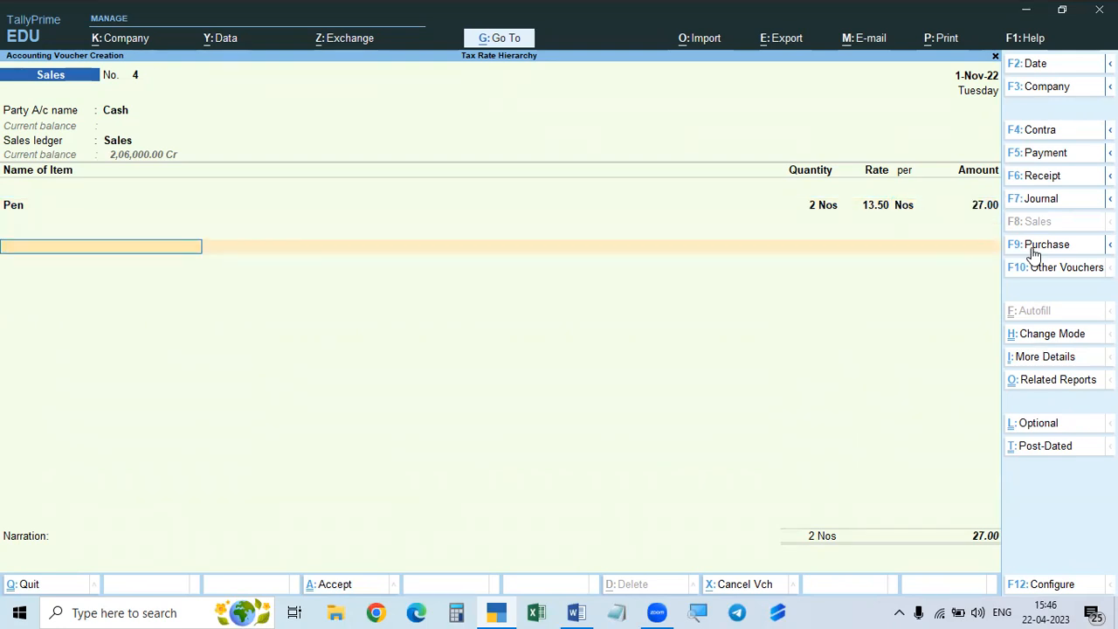
- Add the Cgst and Sgst tax ledgers below the Pen item
{"action": "type", "text": "Cgst"}
{"action": "key", "text": "Return"}
{"action": "type", "text": "Sg"}
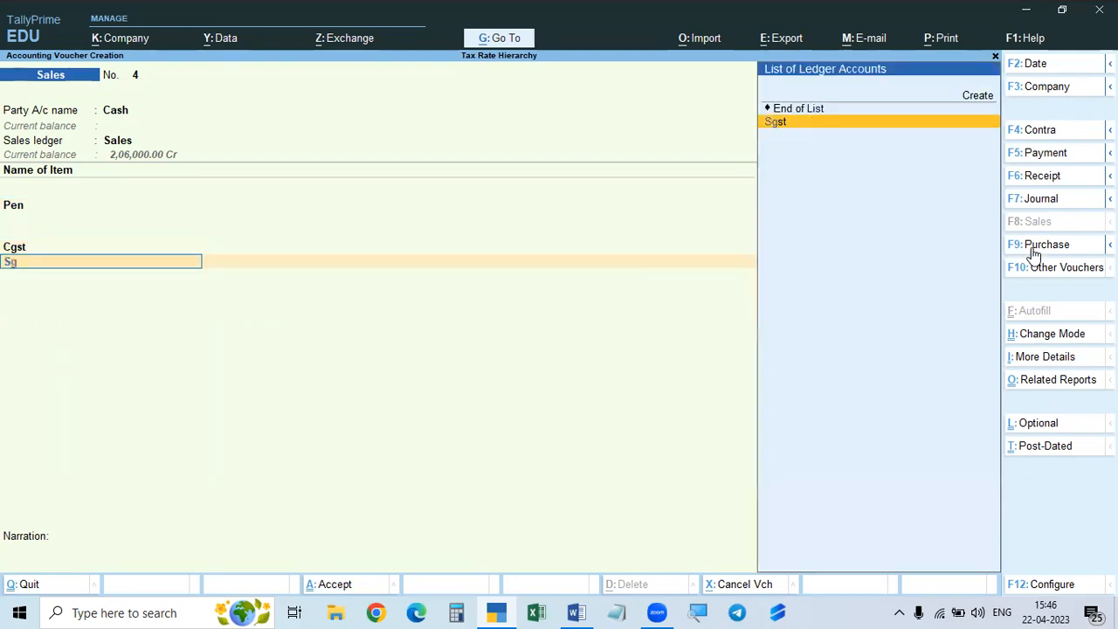
{"action": "key", "text": "Return"}
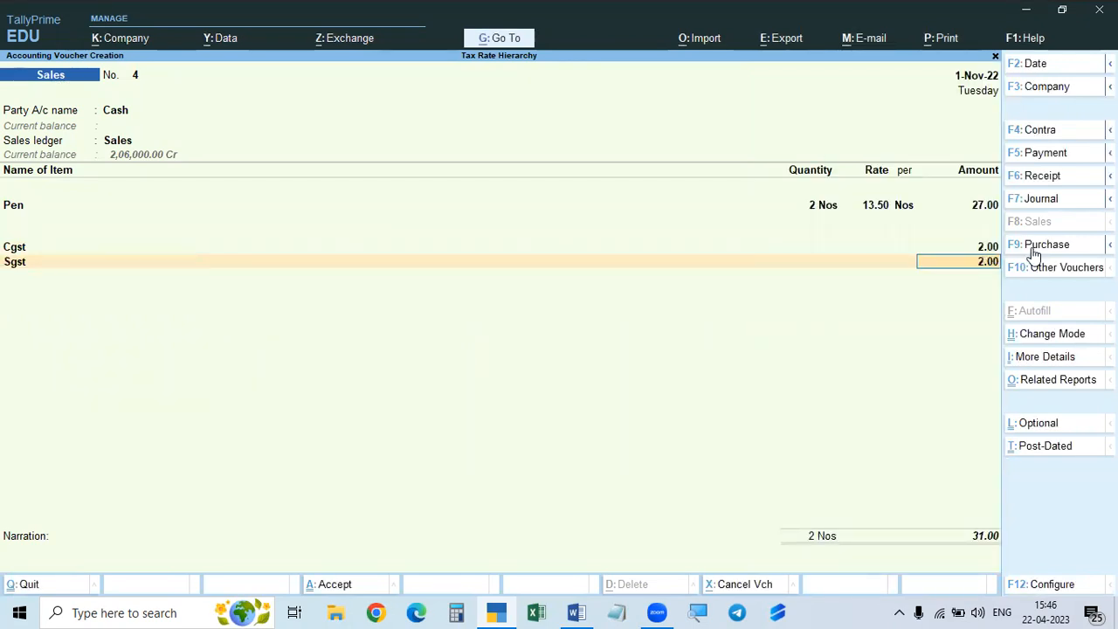
- Alter the Cgst ledger from within the voucher, setting its rounding method to Not Applicable, and save it
{"action": "key", "text": "BackSpace"}
{"action": "key", "text": "BackSpace"}
{"action": "key", "text": "BackSpace"}
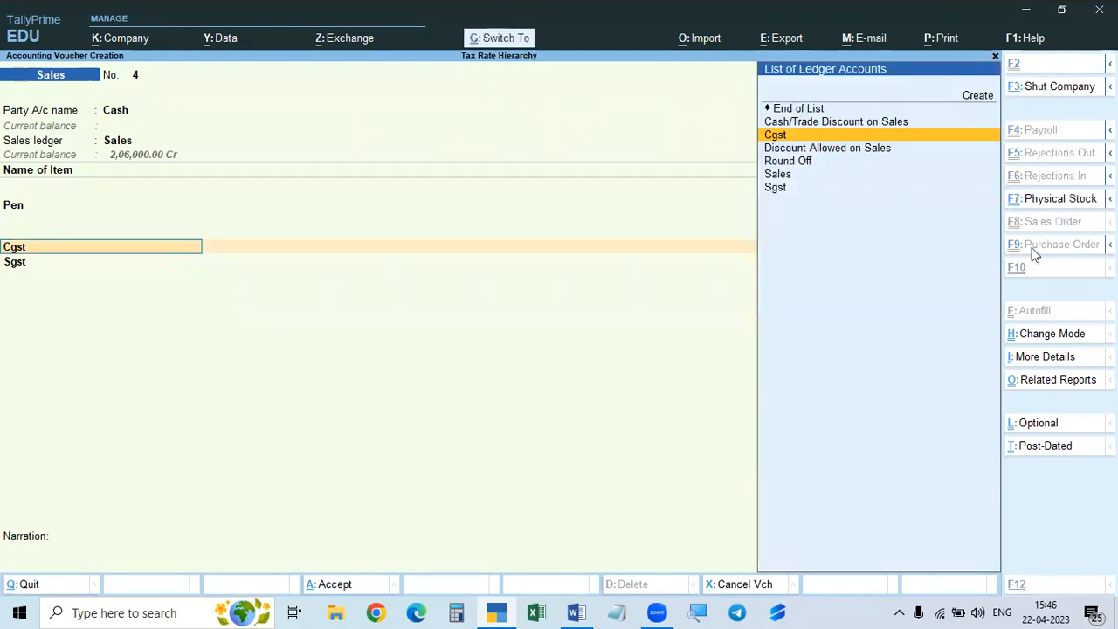
{"action": "key", "text": "ctrl+Return"}
{"action": "key", "text": "Return"}
{"action": "key", "text": "Return"}
{"action": "key", "text": "Return"}
{"action": "key", "text": "Return"}
{"action": "key", "text": "Return"}
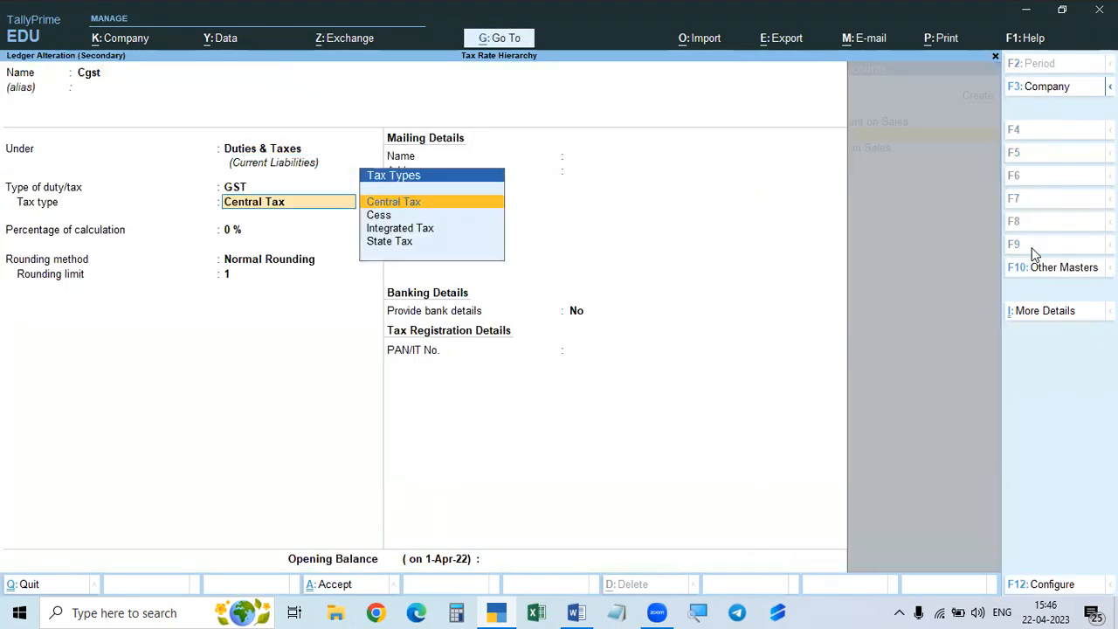
{"action": "key", "text": "Return"}
{"action": "key", "text": "Up"}
{"action": "key", "text": "Up"}
{"action": "key", "text": "Return"}
{"action": "key", "text": "Return"}
{"action": "key", "text": "Return"}
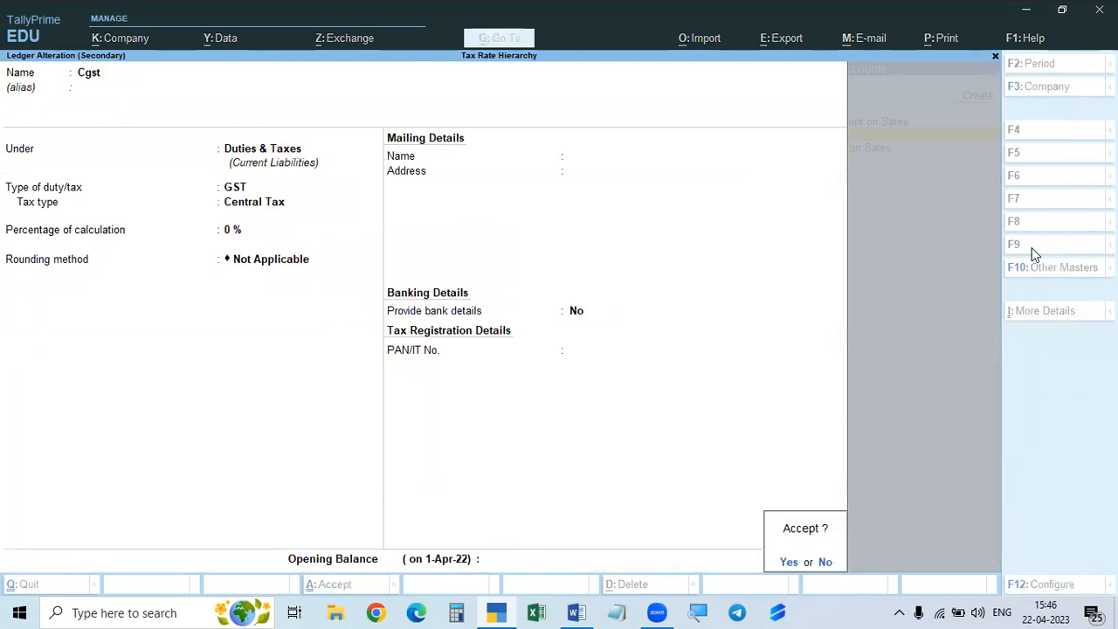
{"action": "key", "text": "Return"}
{"action": "key", "text": "Return"}
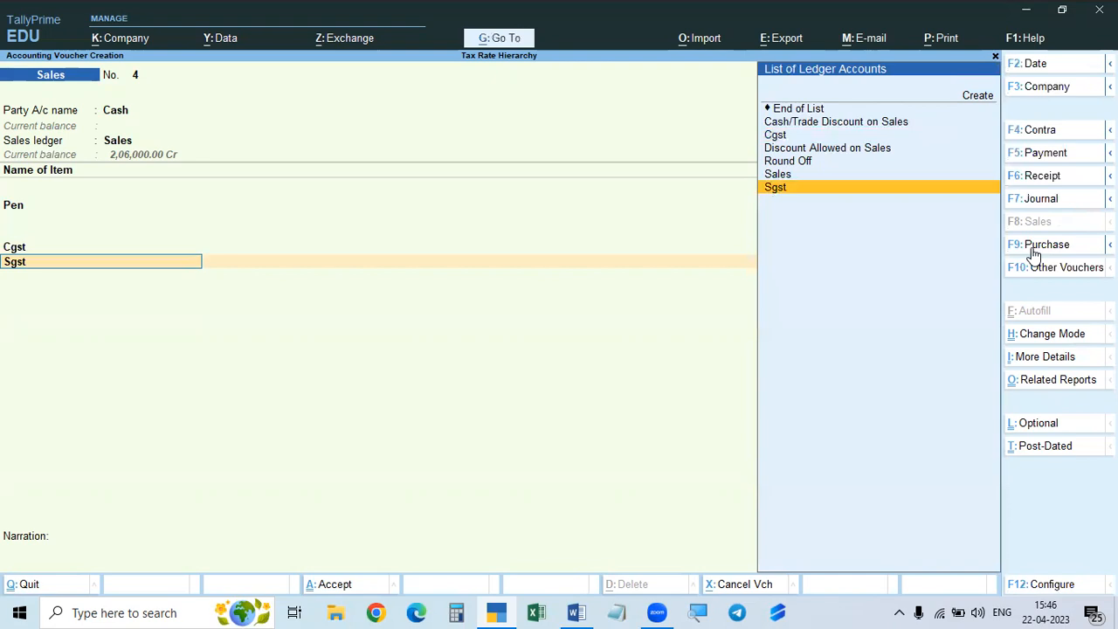
- Alter the Sgst ledger from within the voucher, setting its rounding method to Not Applicable, and save it
{"action": "key", "text": "ctrl+Return"}
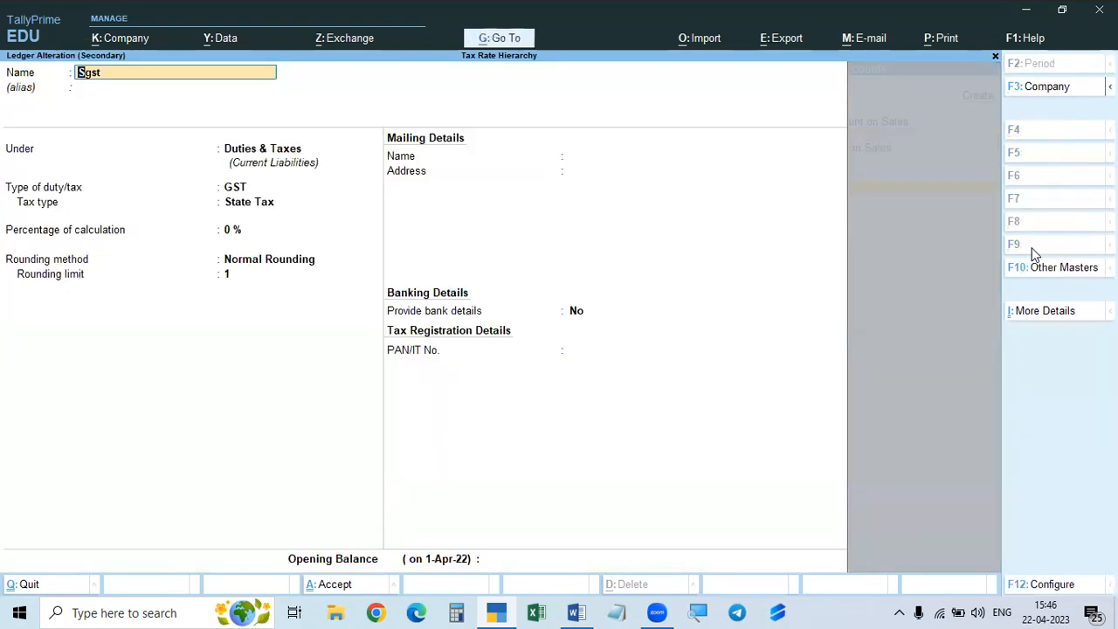
{"action": "key", "text": "Return"}
{"action": "key", "text": "Return"}
{"action": "key", "text": "Return"}
{"action": "key", "text": "Return"}
{"action": "key", "text": "Return"}
{"action": "key", "text": "Return"}
{"action": "key", "text": "Up"}
{"action": "key", "text": "Up"}
{"action": "key", "text": "Return"}
{"action": "key", "text": "Return"}
{"action": "key", "text": "Return"}
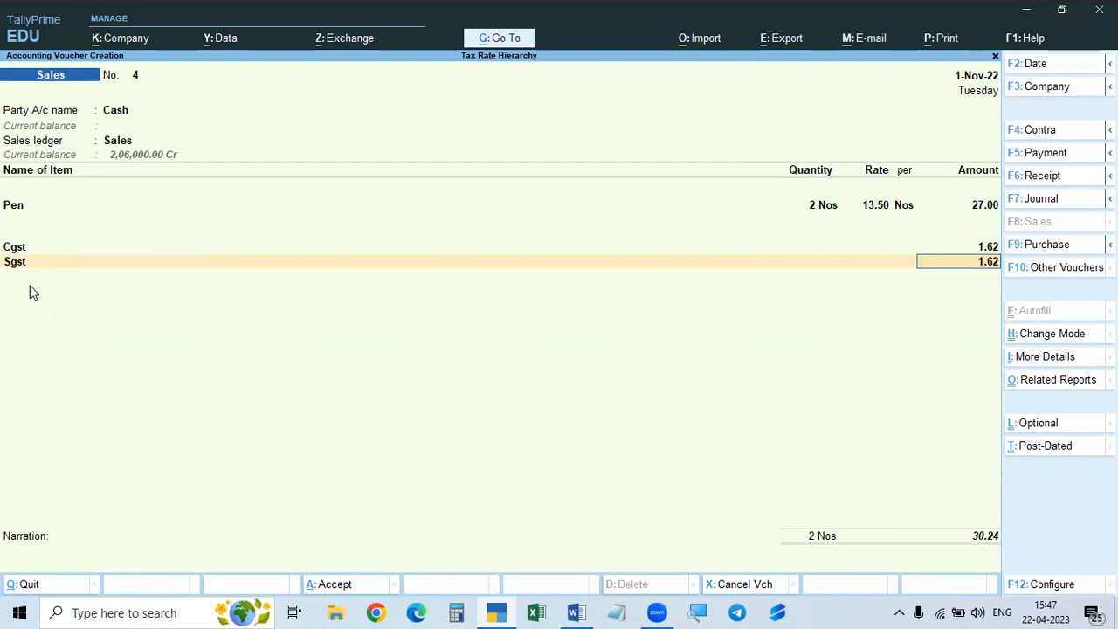
- Recheck the Cgst and Sgst lines and save sales voucher No. 4
{"action": "key", "text": "ctrl+a"}
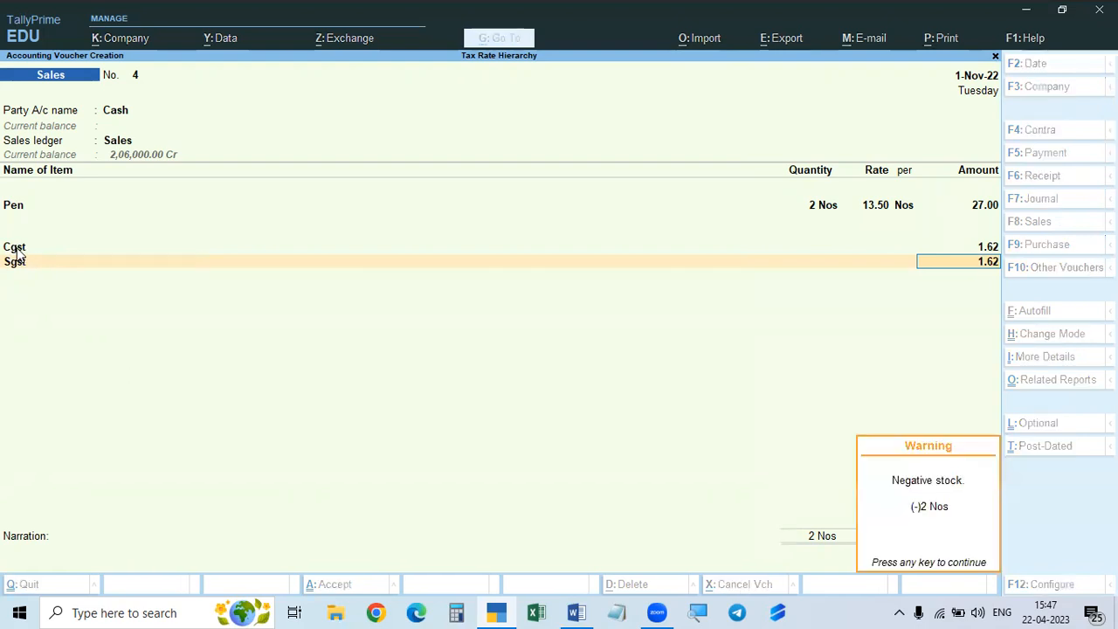
{"action": "left_click", "coordinate": [17, 248]}
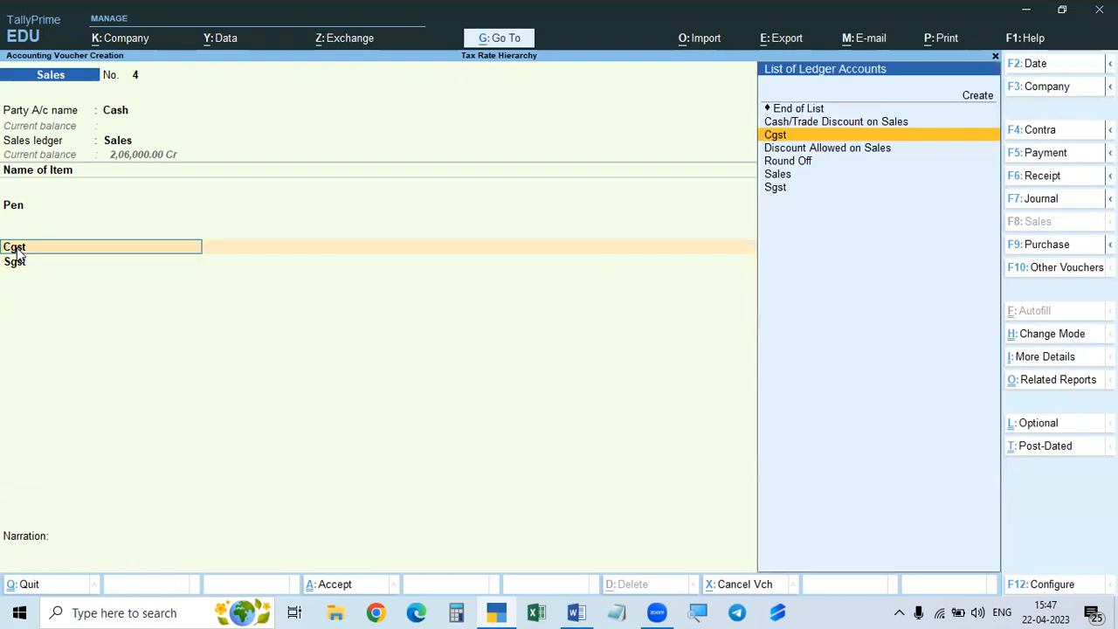
{"action": "key", "text": "ctrl"}
{"action": "key", "text": "Return"}
{"action": "key", "text": "Return"}
{"action": "key", "text": "Return"}
{"action": "key", "text": "Return"}
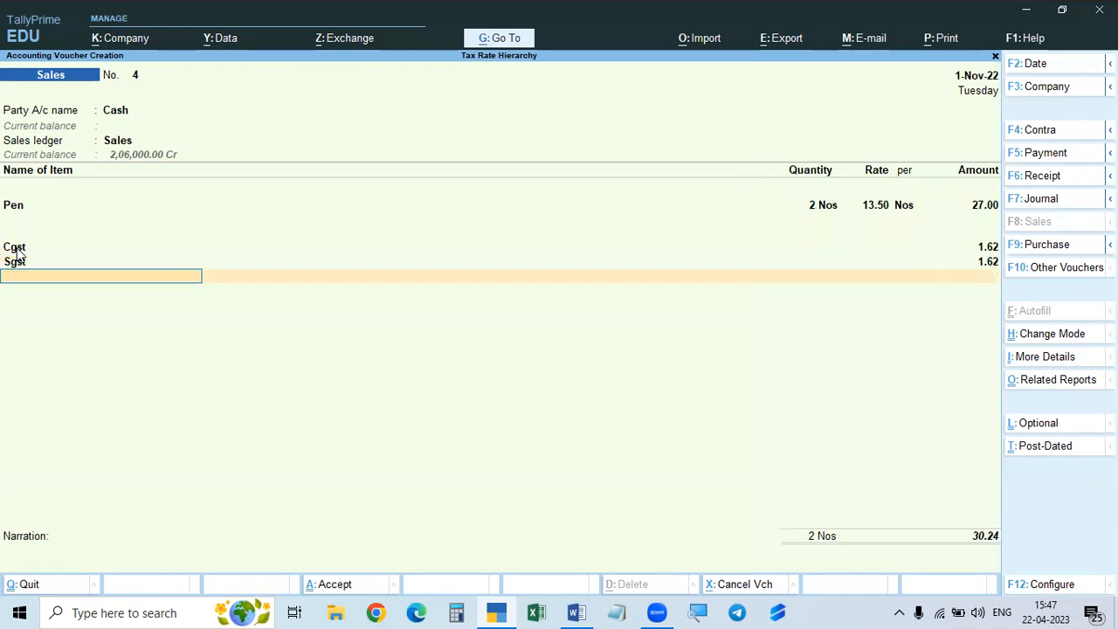
{"action": "key", "text": "Return"}
{"action": "key", "text": "Return"}
{"action": "key", "text": "Return"}
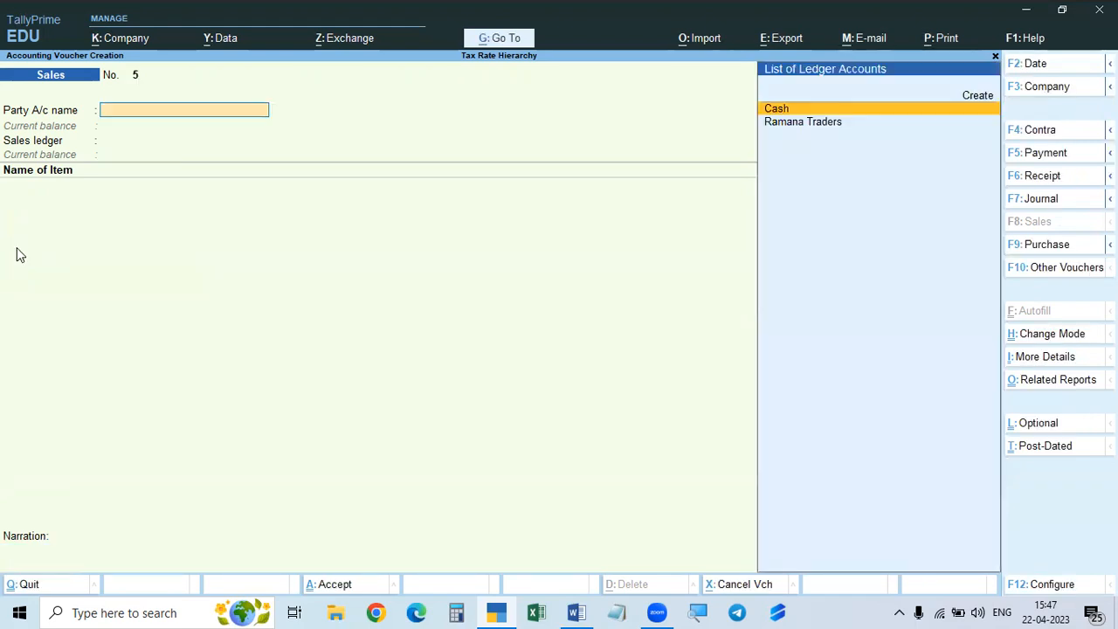
- Leave voucher entry and open the Cgst ledger for alteration from the accounting masters
{"action": "key", "text": "Escape"}
{"action": "key", "text": "Escape"}
{"action": "key", "text": "Escape"}
{"action": "key", "text": "Escape"}
{"action": "key", "text": "Escape"}
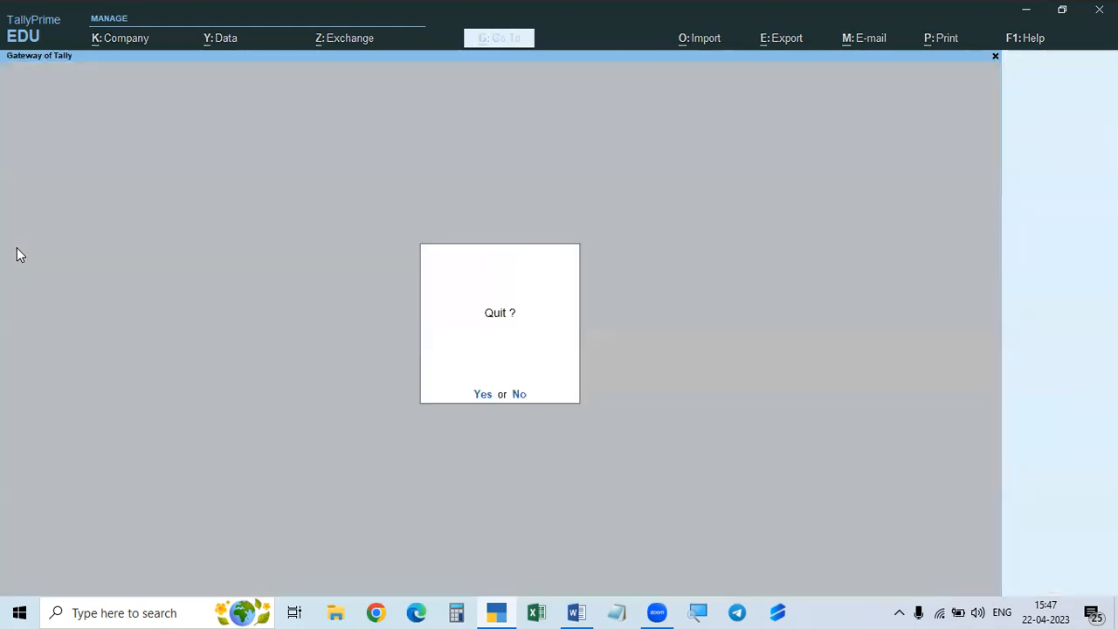
{"action": "key", "text": "a"}
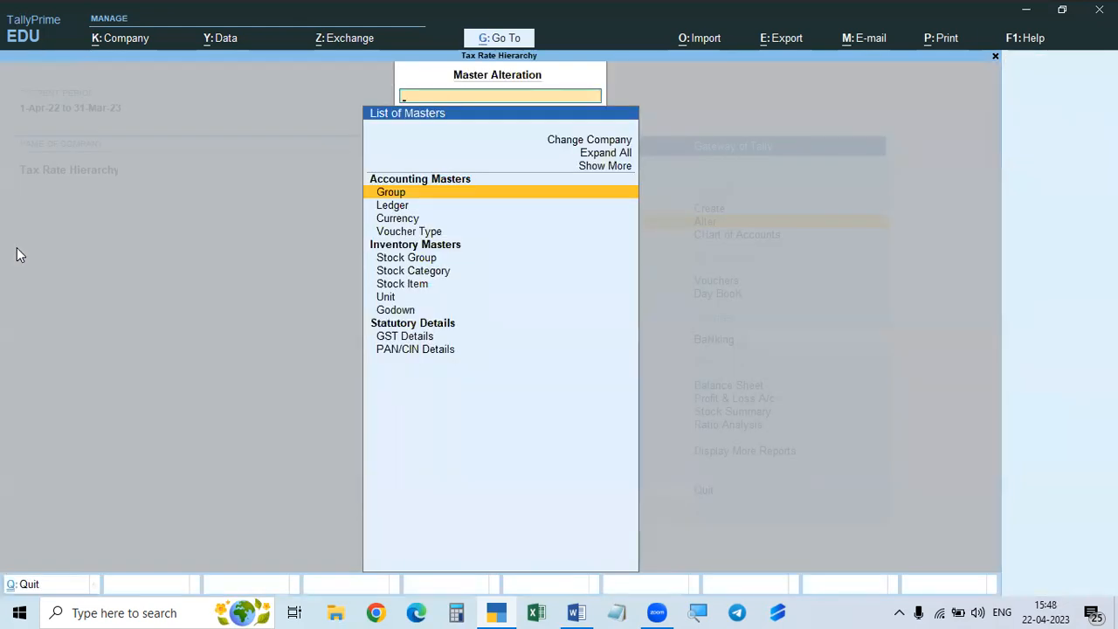
{"action": "key", "text": "Down"}
{"action": "key", "text": "Return"}
{"action": "key", "text": "Down"}
{"action": "key", "text": "Down"}
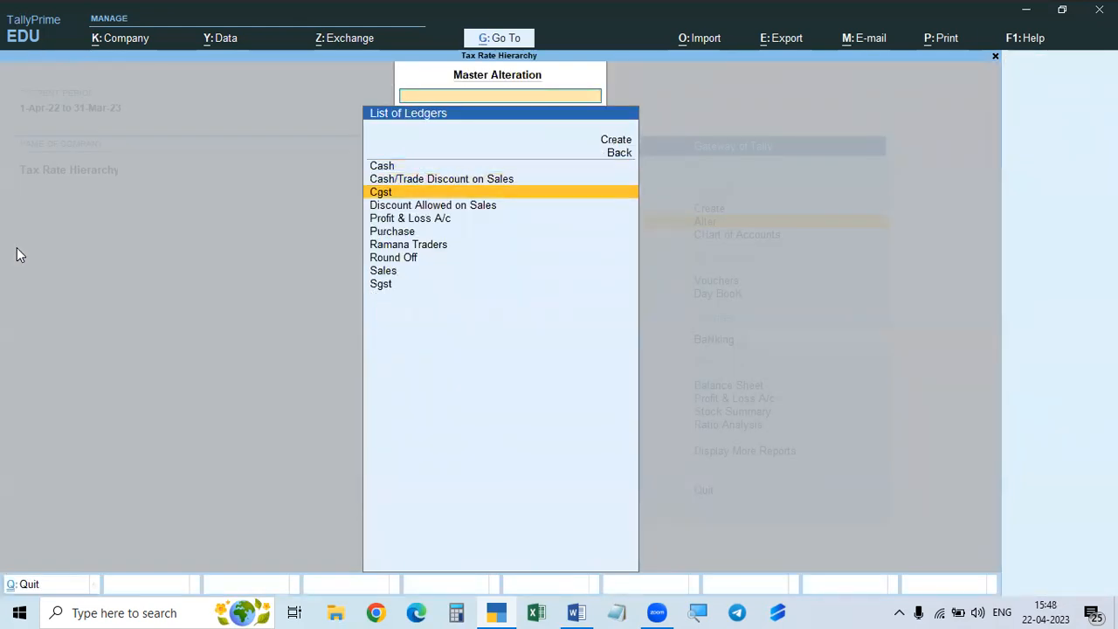
{"action": "key", "text": "Return"}
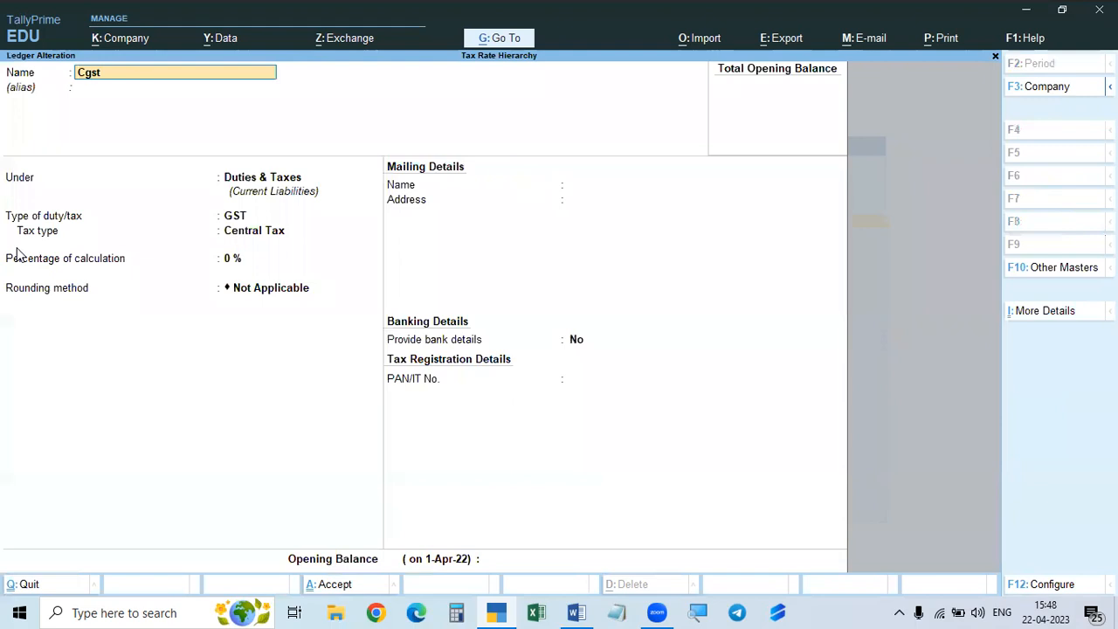
- Set the Cgst ledger's rounding method to Normal Rounding with a rounding limit of 1, and save the ledger
{"action": "key", "text": "Return"}
{"action": "key", "text": "Return"}
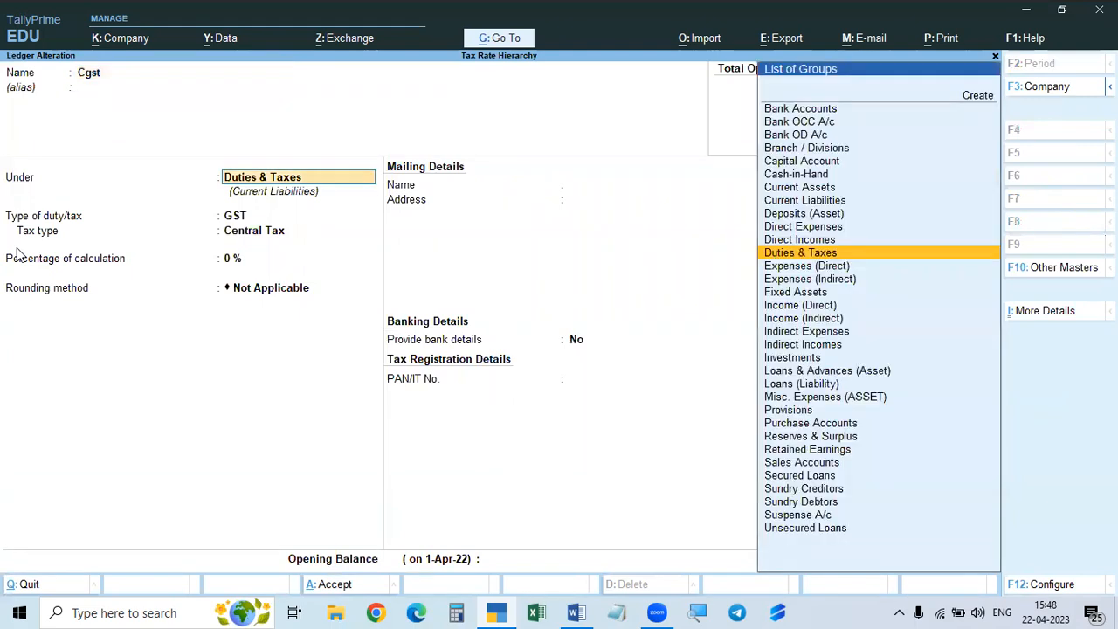
{"action": "key", "text": "Return"}
{"action": "key", "text": "Return"}
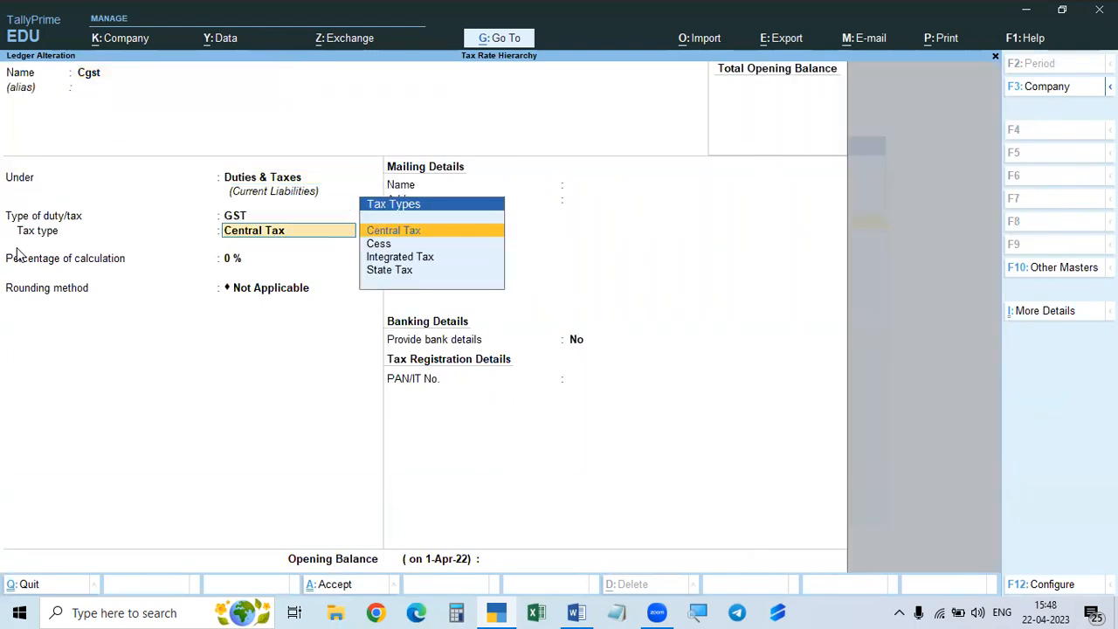
{"action": "key", "text": "Return"}
{"action": "key", "text": "Return"}
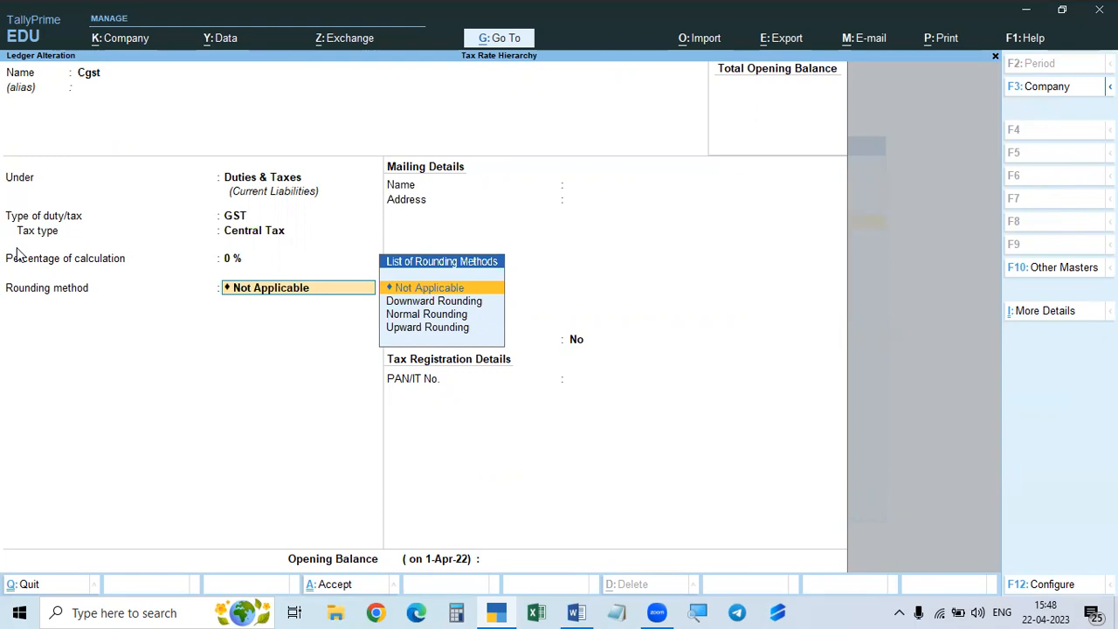
{"action": "key", "text": "Down"}
{"action": "key", "text": "Down"}
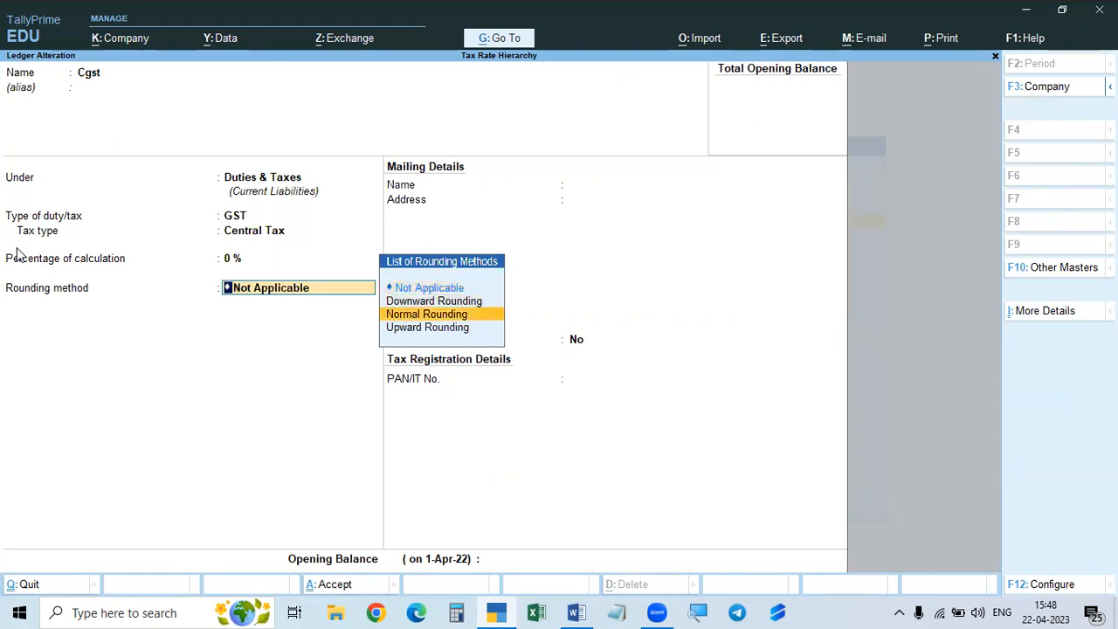
{"action": "key", "text": "Return"}
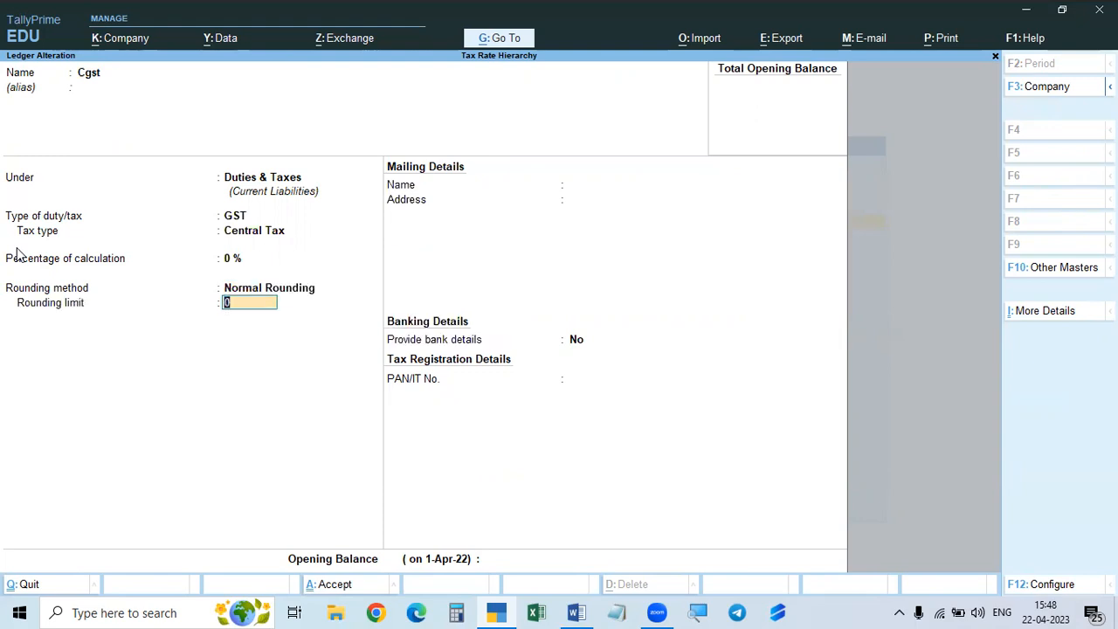
{"action": "type", "text": "1"}
{"action": "key", "text": "Return"}
{"action": "key", "text": "Return"}
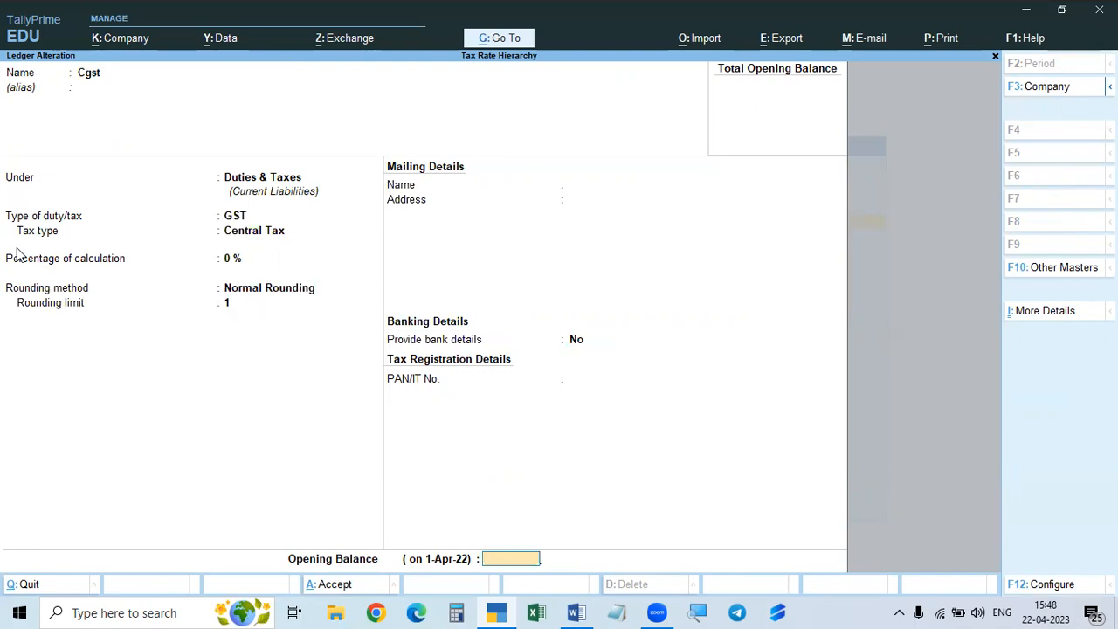
{"action": "key", "text": "Return"}
{"action": "key", "text": "Return"}
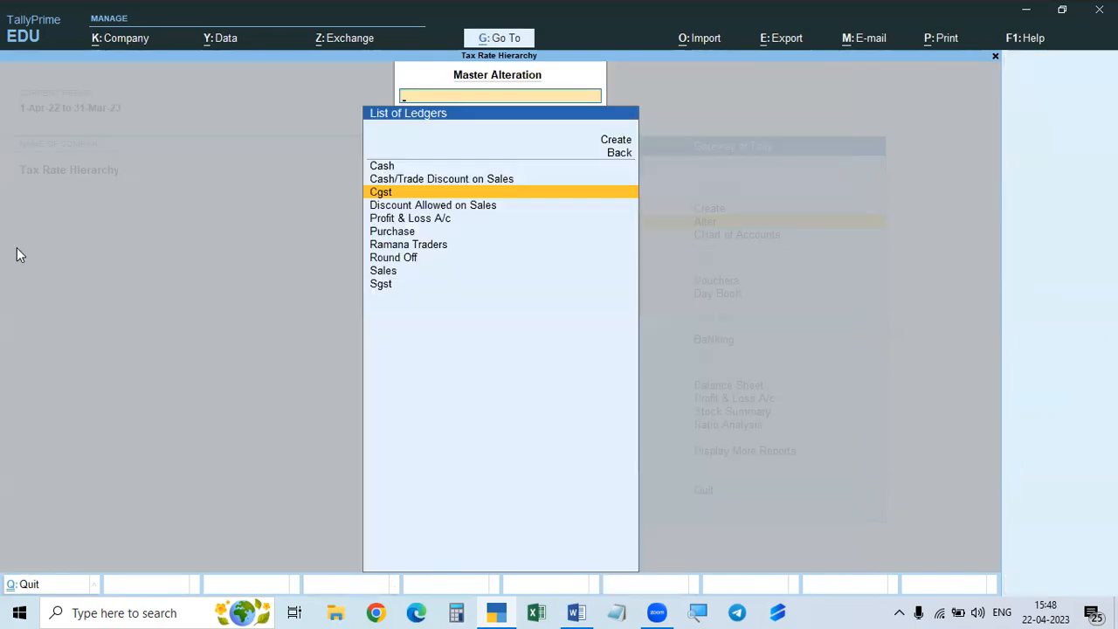
- Alter the Sgst ledger, setting its rounding method to Normal Rounding with a rounding limit of 1, and save it
{"action": "key", "text": "Down"}
{"action": "key", "text": "Down"}
{"action": "key", "text": "Down"}
{"action": "key", "text": "Down"}
{"action": "key", "text": "Down"}
{"action": "key", "text": "Down"}
{"action": "key", "text": "Down"}
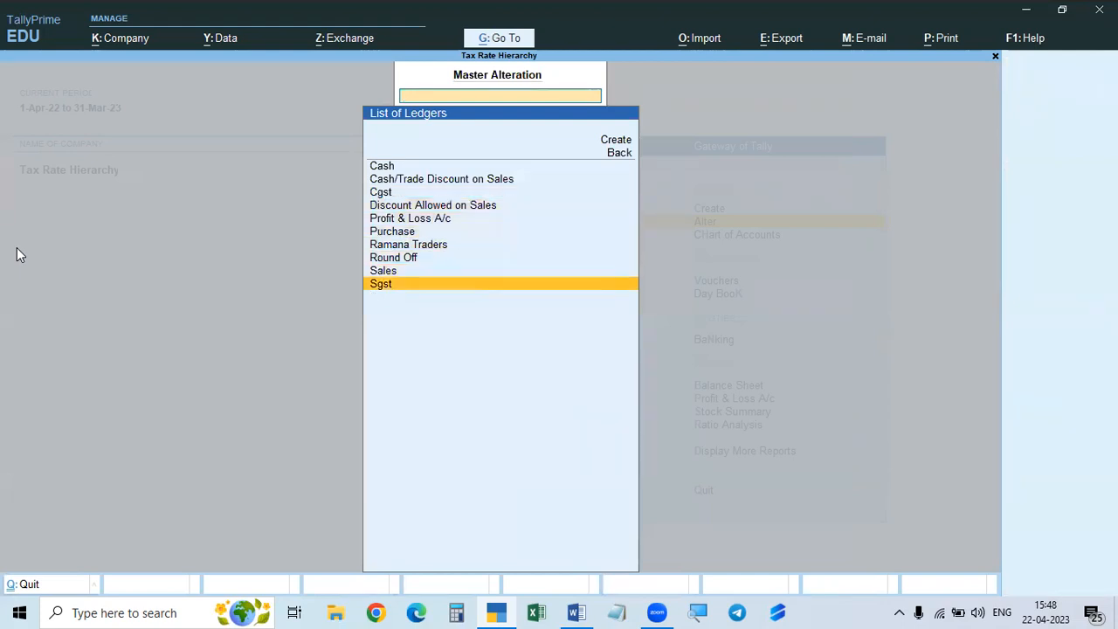
{"action": "key", "text": "Return"}
{"action": "key", "text": "Return"}
{"action": "key", "text": "Return"}
{"action": "key", "text": "Return"}
{"action": "key", "text": "Return"}
{"action": "key", "text": "Return"}
{"action": "key", "text": "Return"}
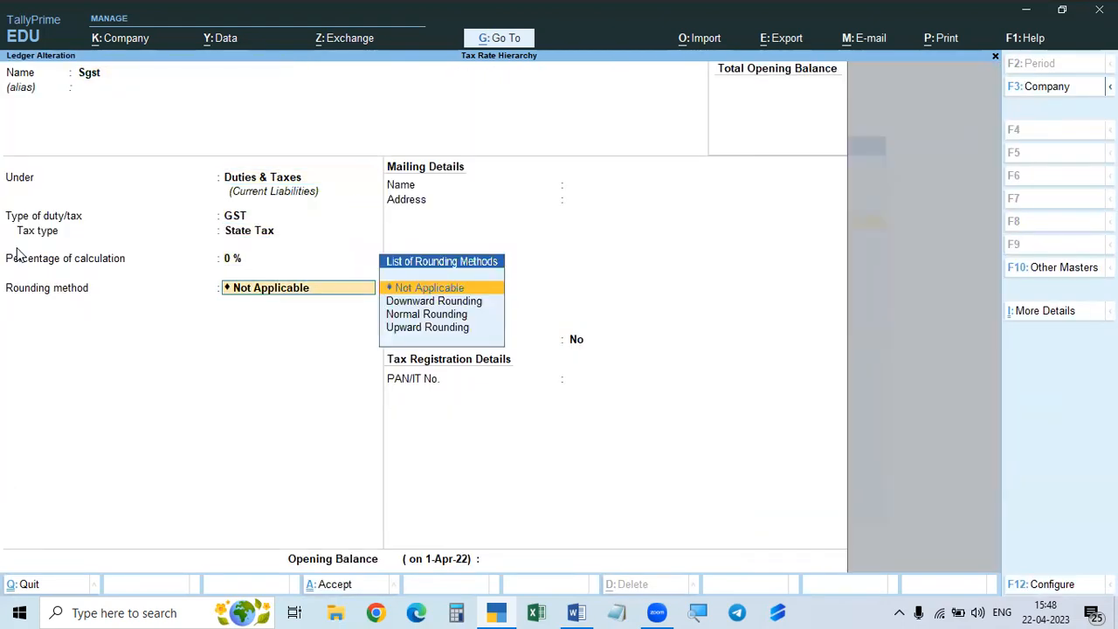
{"action": "key", "text": "Down"}
{"action": "key", "text": "Down"}
{"action": "key", "text": "Return"}
{"action": "type", "text": "1"}
{"action": "key", "text": "Return"}
{"action": "key", "text": "Return"}
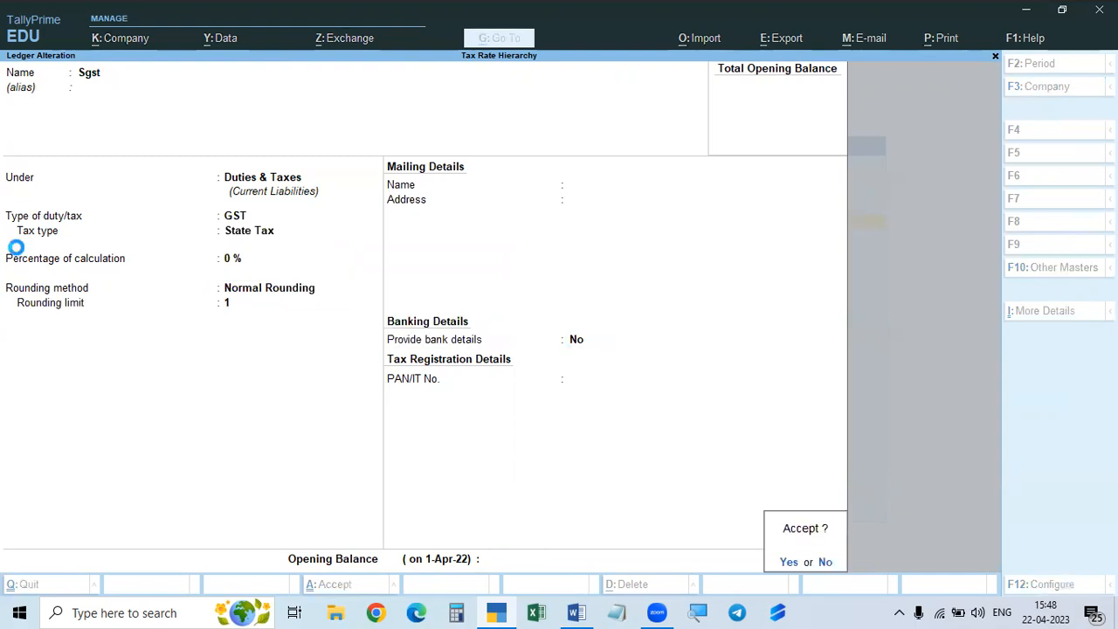
{"action": "key", "text": "Return"}
- Reopen the Cgst ledger to check its rounding settings, and return to the Gateway of Tally without changing it
{"action": "key", "text": "Up"}
{"action": "key", "text": "Up"}
{"action": "key", "text": "Up"}
{"action": "key", "text": "Up"}
{"action": "key", "text": "Up"}
{"action": "key", "text": "Down"}
{"action": "key", "text": "Down"}
{"action": "key", "text": "Down"}
{"action": "key", "text": "Down"}
{"action": "key", "text": "Up"}
{"action": "key", "text": "Up"}
{"action": "key", "text": "Up"}
{"action": "key", "text": "Up"}
{"action": "key", "text": "Up"}
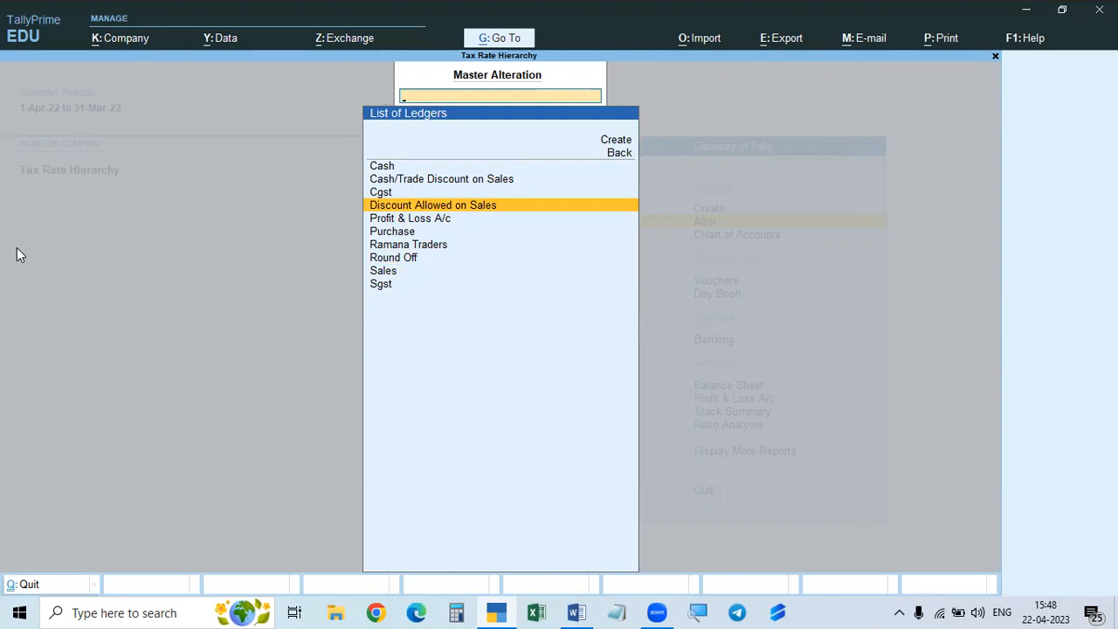
{"action": "key", "text": "Up"}
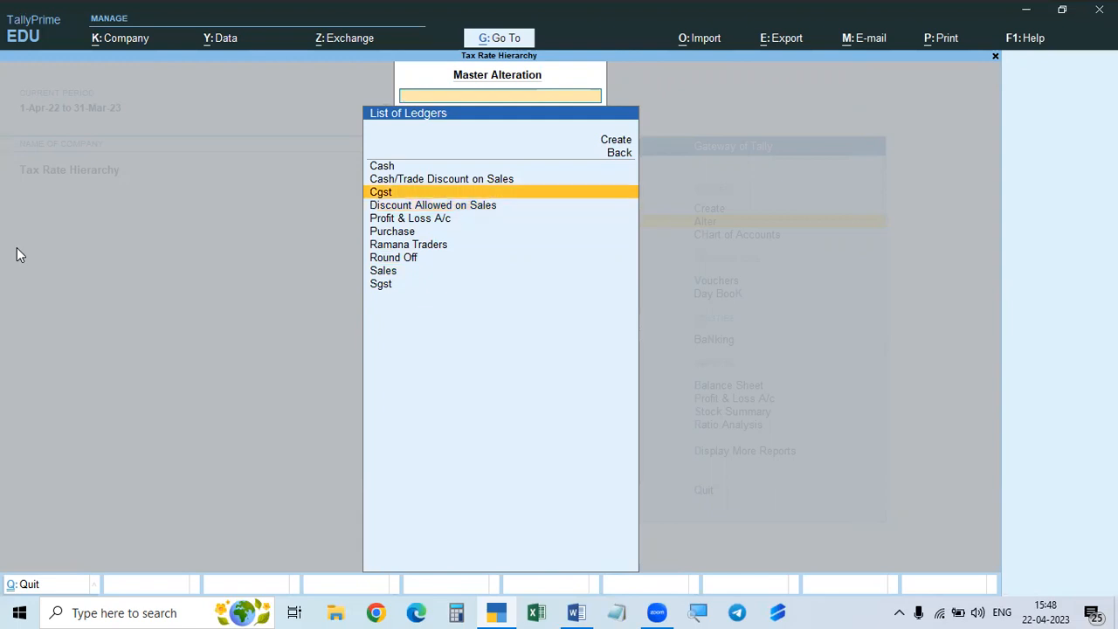
{"action": "key", "text": "Return"}
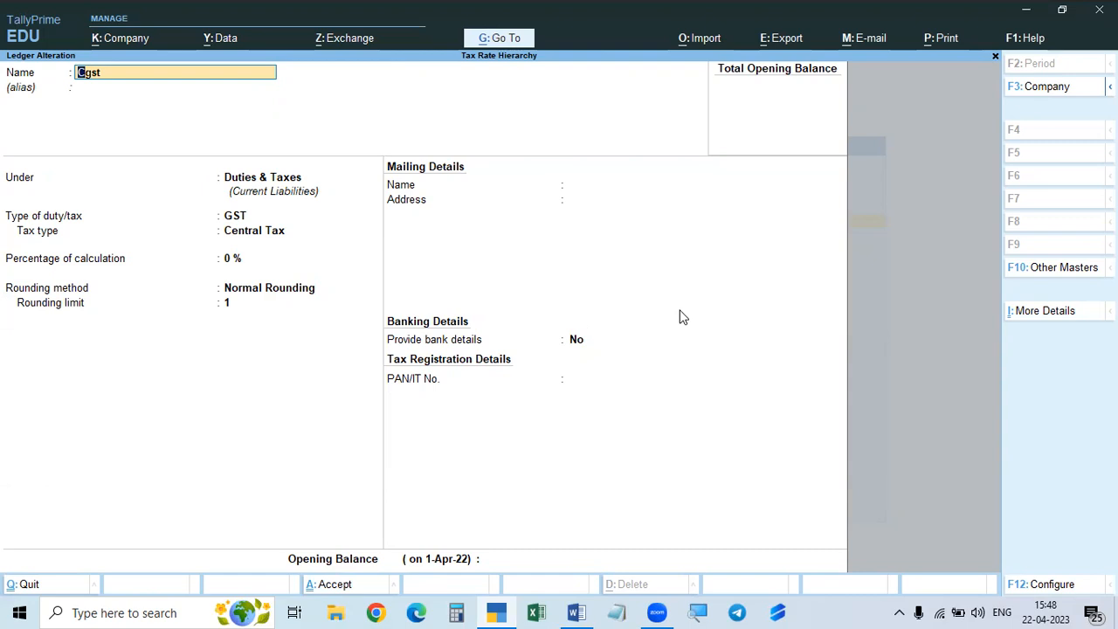
{"action": "key", "text": "BackSpace"}
{"action": "key", "text": "Escape"}
{"action": "key", "text": "Escape"}
{"action": "key", "text": "Escape"}
{"action": "key", "text": "Escape"}
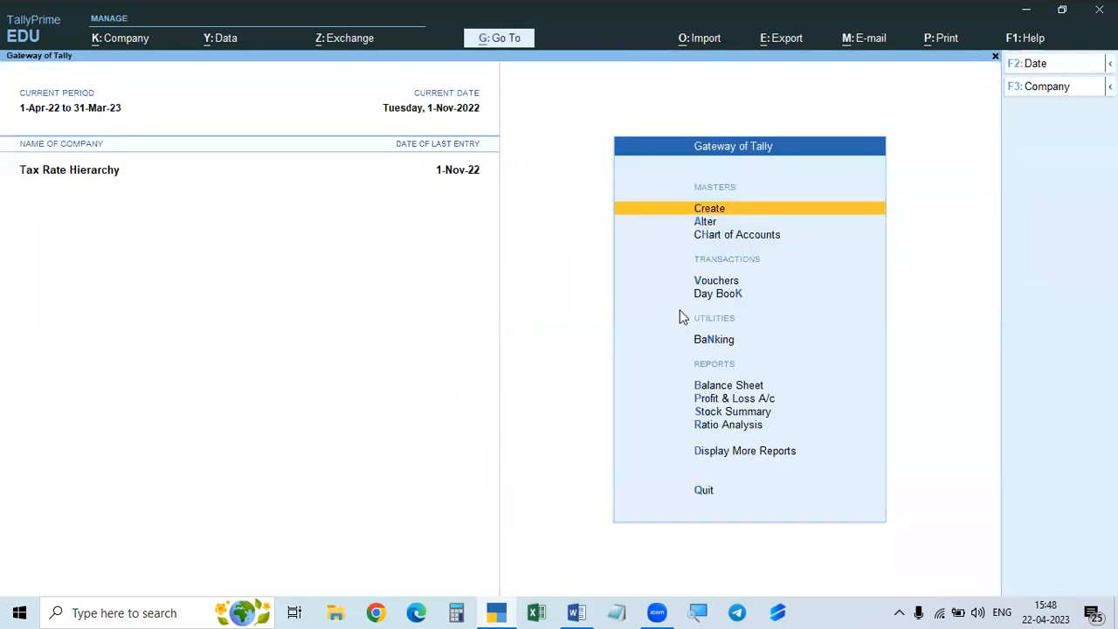
- Display the Sales ledger's vouchers and open sales voucher No. 4 for alteration
{"action": "key", "text": "Down"}
{"action": "key", "text": "Up"}
{"action": "key", "text": "Down"}
{"action": "type", "text": "dalSal"}
{"action": "key", "text": "Return"}
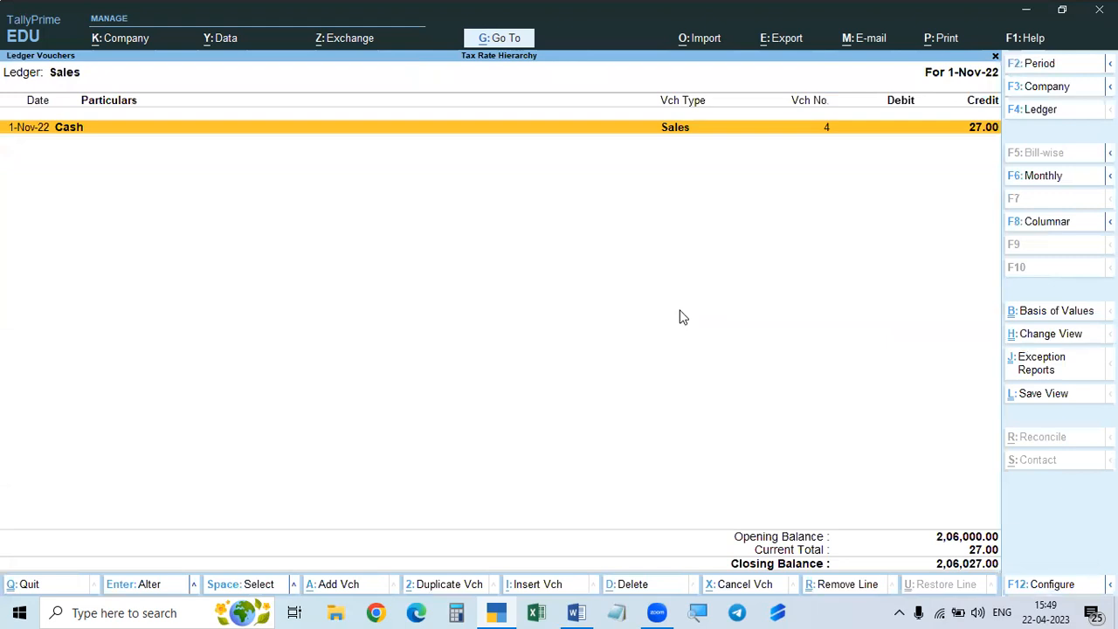
{"action": "key", "text": "Return"}
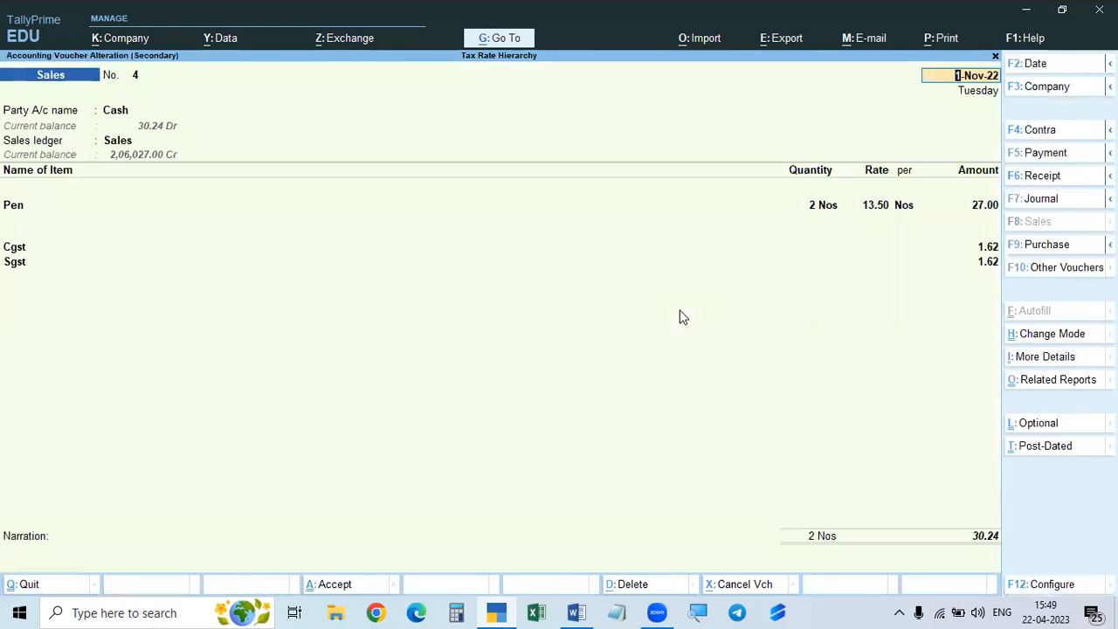
- Go through voucher No. 4's party, item and tax lines, save it again, and return to the Gateway of Tally
{"action": "key", "text": "Return"}
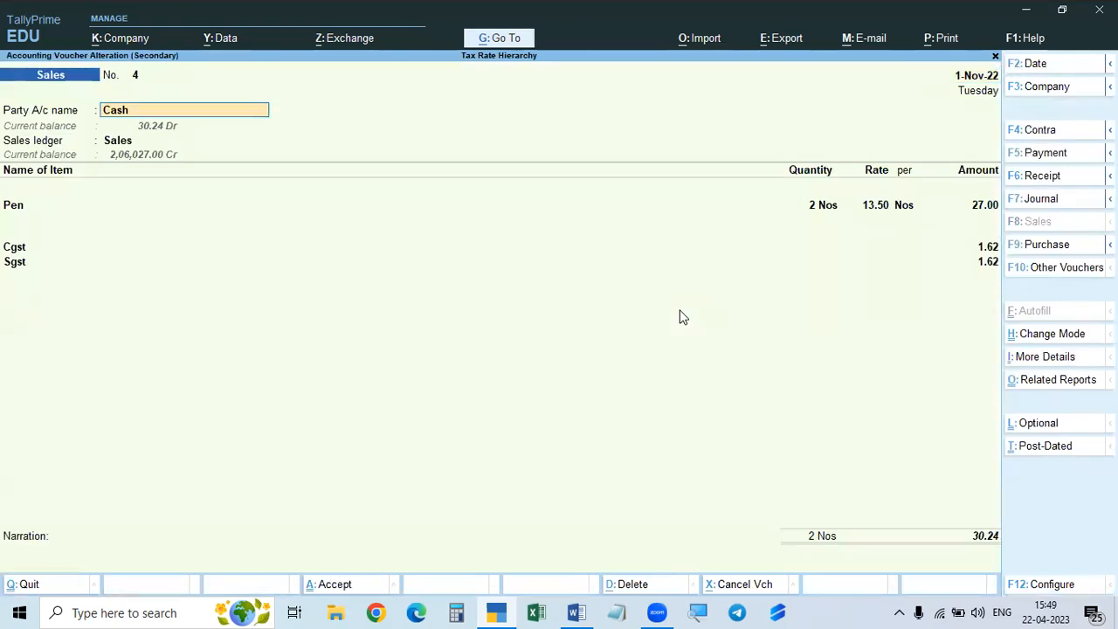
{"action": "key", "text": "Return"}
{"action": "key", "text": "Return"}
{"action": "key", "text": "Return"}
{"action": "key", "text": "Return"}
{"action": "key", "text": "Return"}
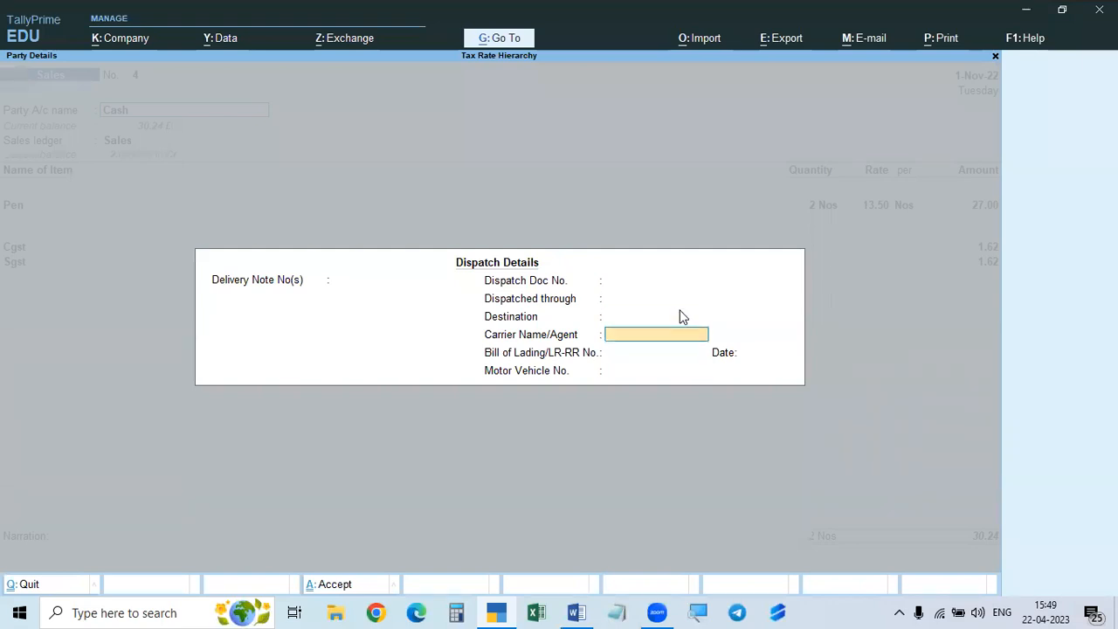
{"action": "key", "text": "Return"}
{"action": "key", "text": "Return"}
{"action": "key", "text": "Return"}
{"action": "key", "text": "Return"}
{"action": "key", "text": "Return"}
{"action": "key", "text": "Return"}
{"action": "key", "text": "Return"}
{"action": "key", "text": "Return"}
{"action": "key", "text": "Return"}
{"action": "key", "text": "Return"}
{"action": "key", "text": "Return"}
{"action": "key", "text": "Return"}
{"action": "key", "text": "Return"}
{"action": "key", "text": "Return"}
{"action": "key", "text": "Return"}
{"action": "key", "text": "Return"}
{"action": "key", "text": "Return"}
{"action": "key", "text": "Return"}
{"action": "key", "text": "Return"}
{"action": "key", "text": "Return"}
{"action": "key", "text": "Return"}
{"action": "key", "text": "Return"}
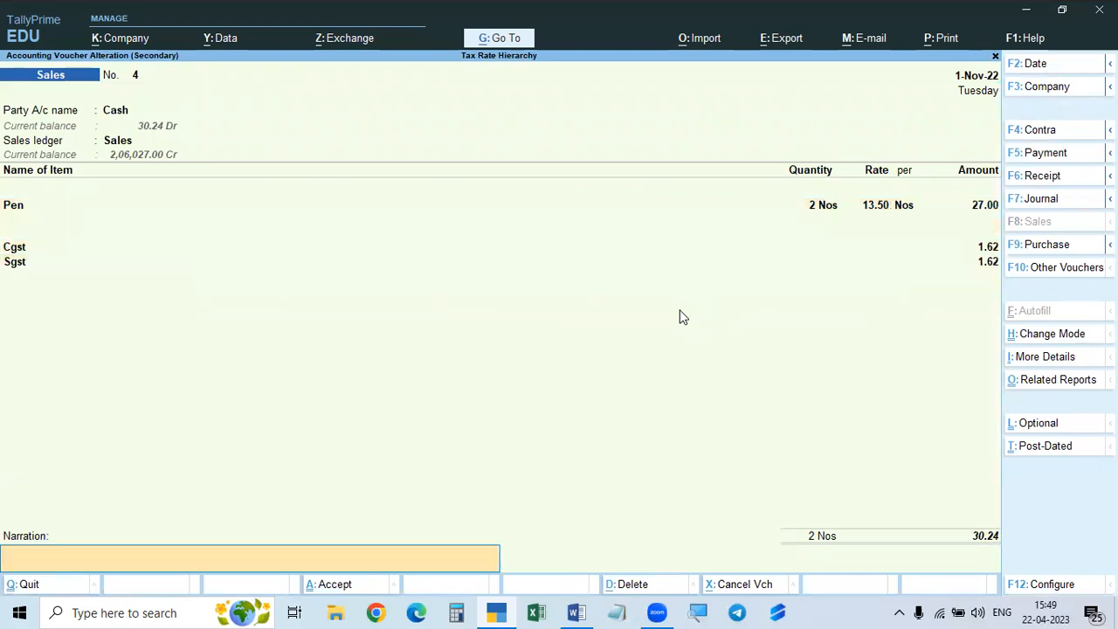
{"action": "key", "text": "Return"}
{"action": "key", "text": "y"}
{"action": "key", "text": "Escape"}
{"action": "key", "text": "Escape"}
{"action": "key", "text": "Escape"}
{"action": "key", "text": "Escape"}
{"action": "key", "text": "Escape"}
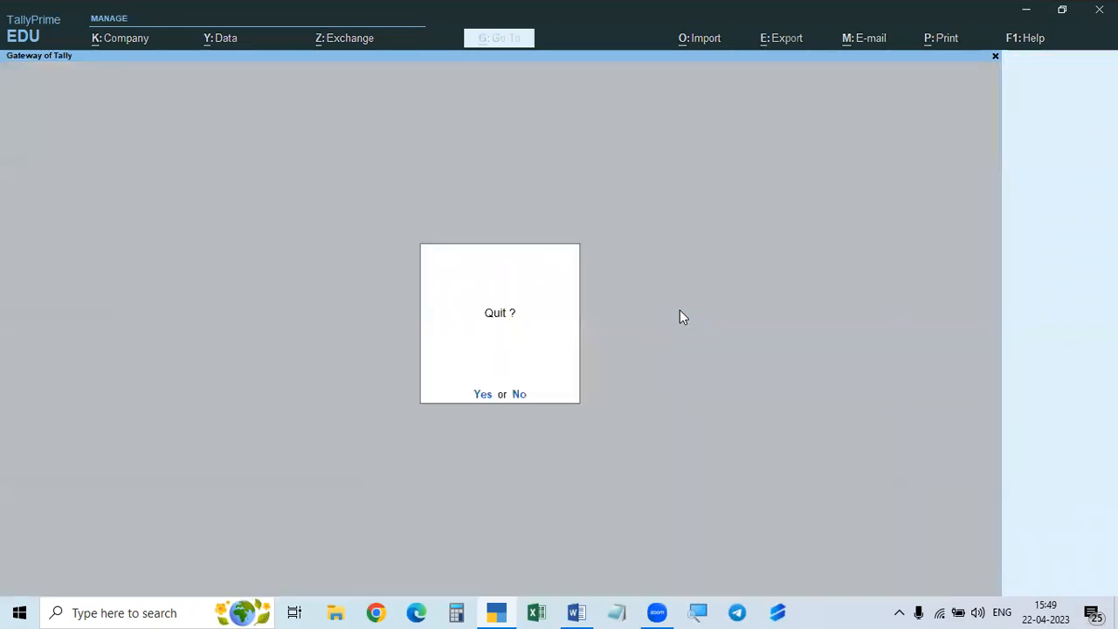
{"action": "key", "text": "n"}
- Start a sales voucher for Ramana Traders with the Sales ledger, accepting the default dispatch and party details
{"action": "key", "text": "v"}
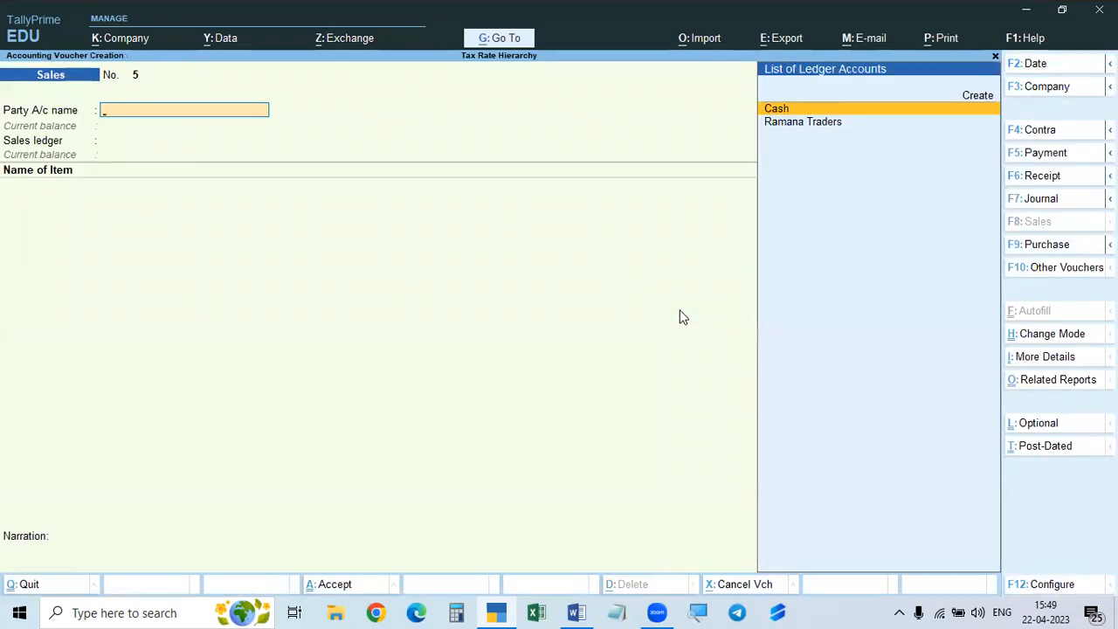
{"action": "key", "text": "Down"}
{"action": "key", "text": "Return"}
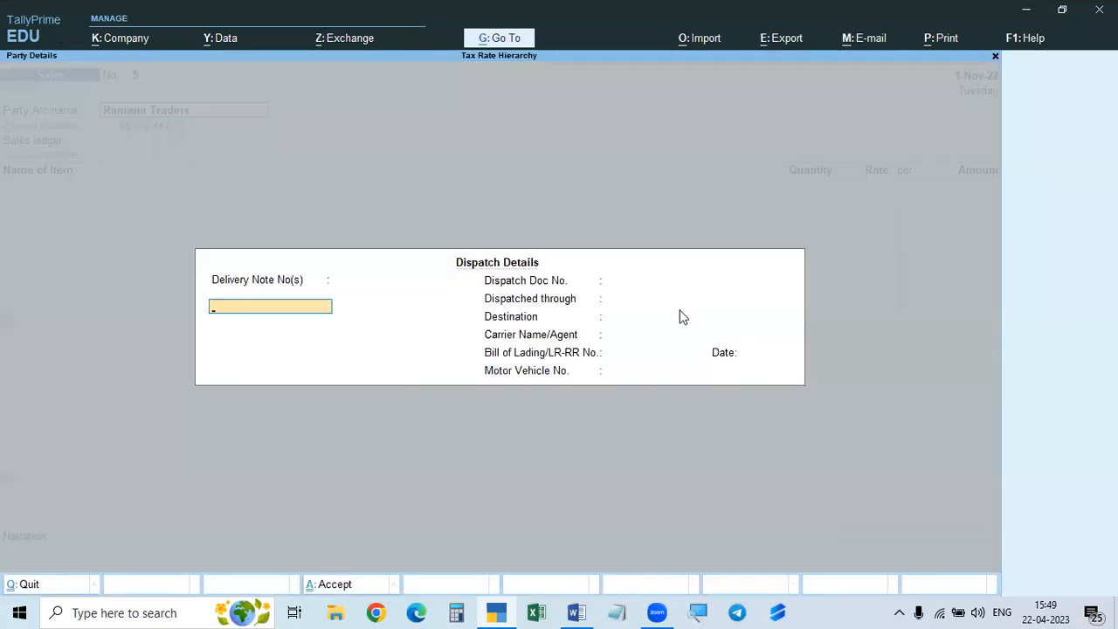
{"action": "key", "text": "ctrl+a"}
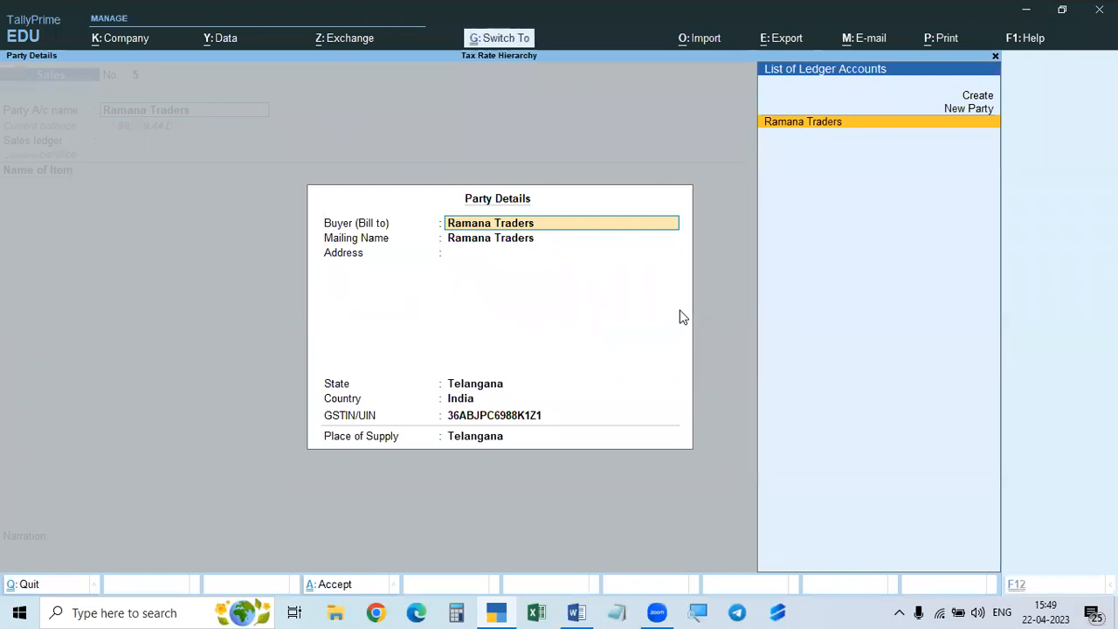
{"action": "key", "text": "ctrl+a"}
{"action": "key", "text": "Return"}
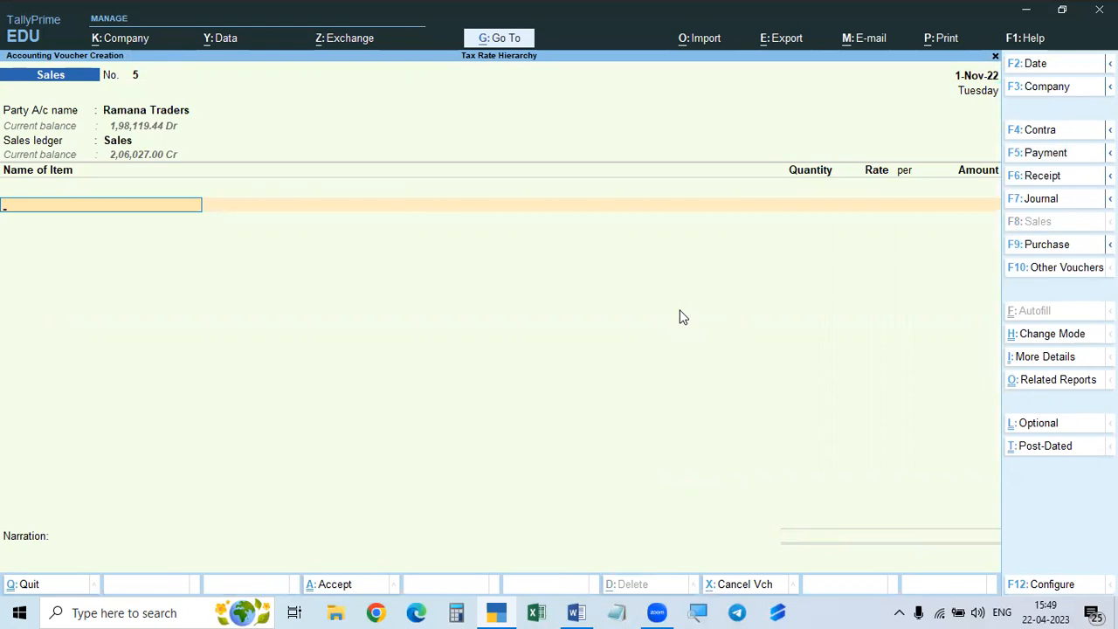
{"action": "type", "text": "si"}
{"action": "key", "text": "BackSpace"}
{"action": "key", "text": "BackSpace"}
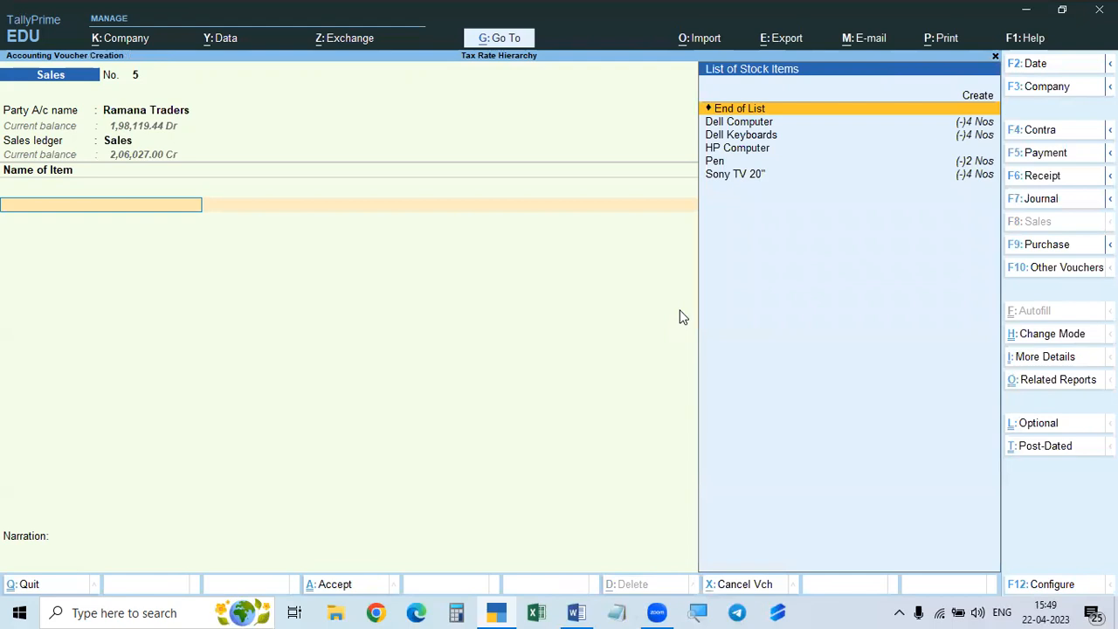
{"action": "type", "text": "B"}
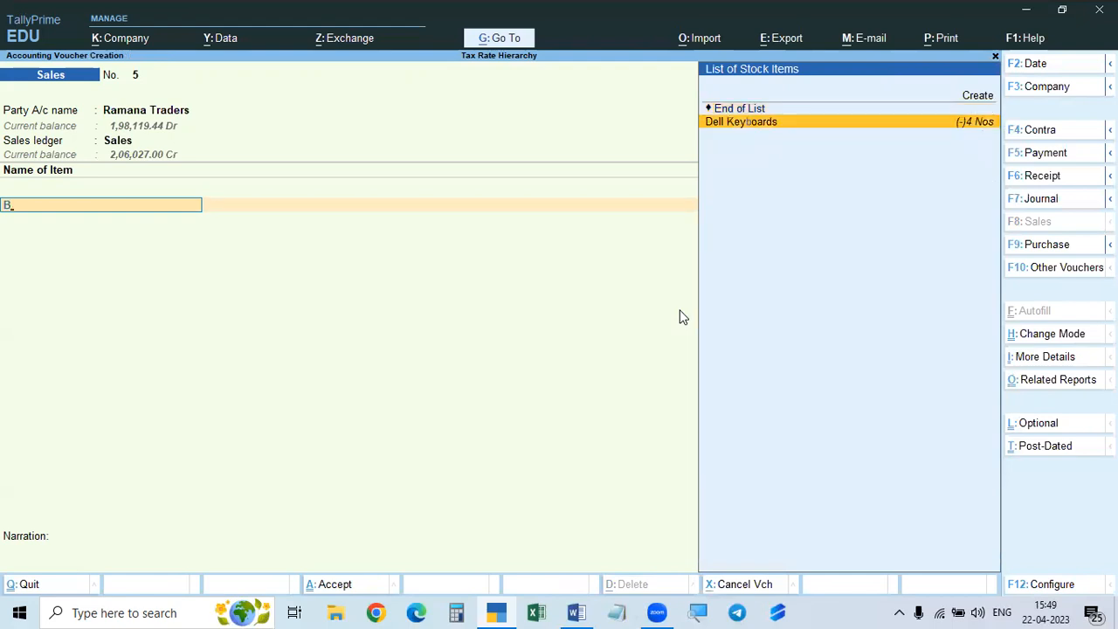
{"action": "key", "text": "BackSpace"}
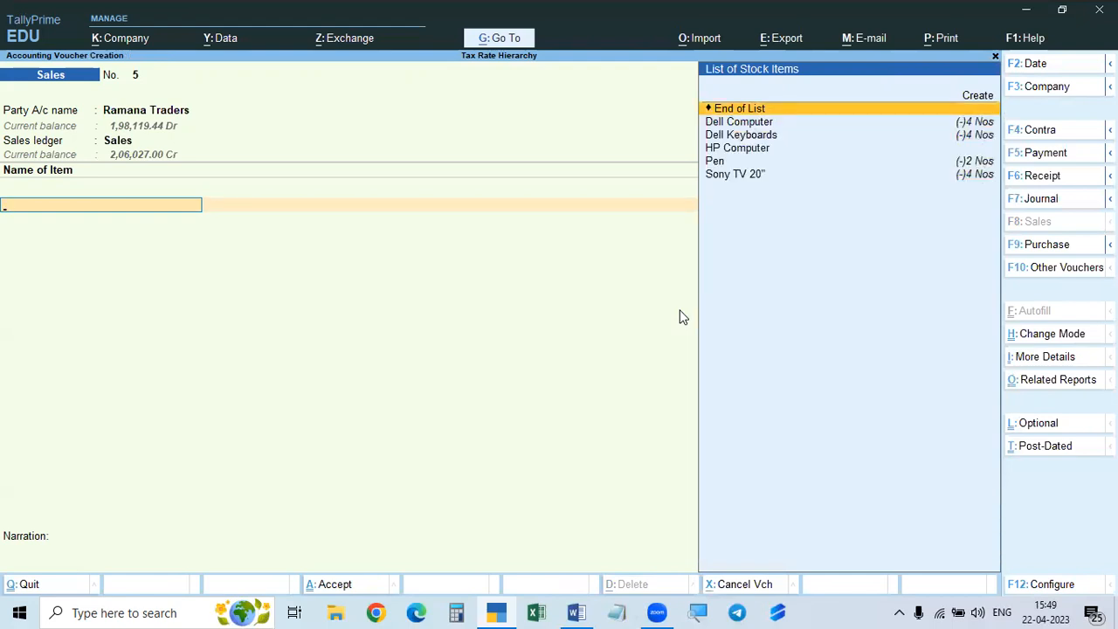
- Add the Pen item to the voucher with a quantity of 2 Nos at a rate of 12.50, and end the item list
{"action": "type", "text": "pe"}
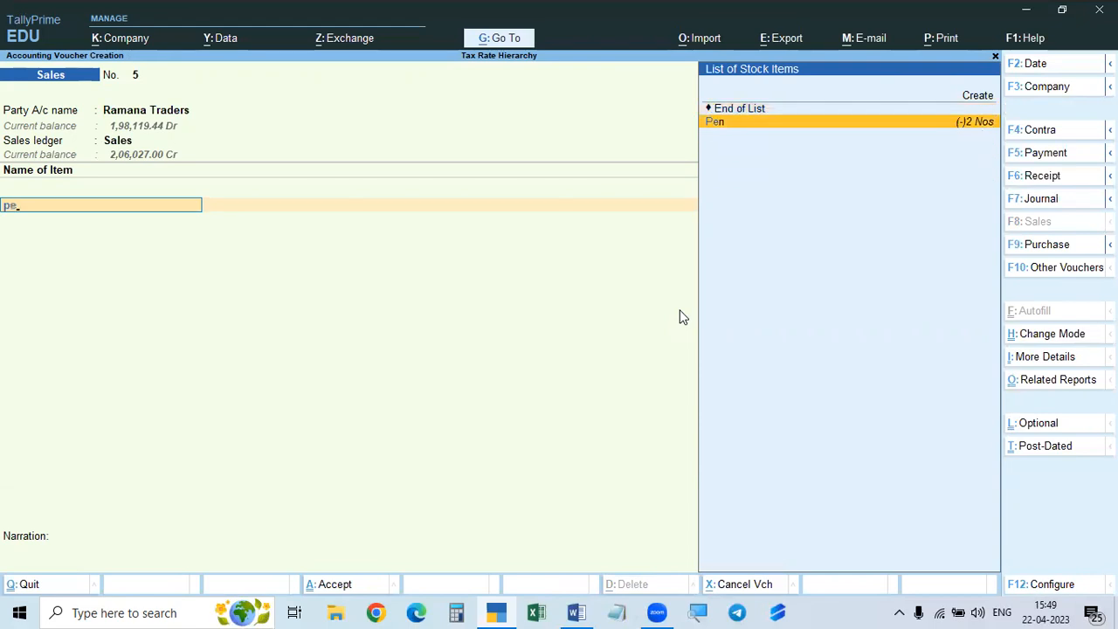
{"action": "key", "text": "Return"}
{"action": "type", "text": "2"}
{"action": "key", "text": "Return"}
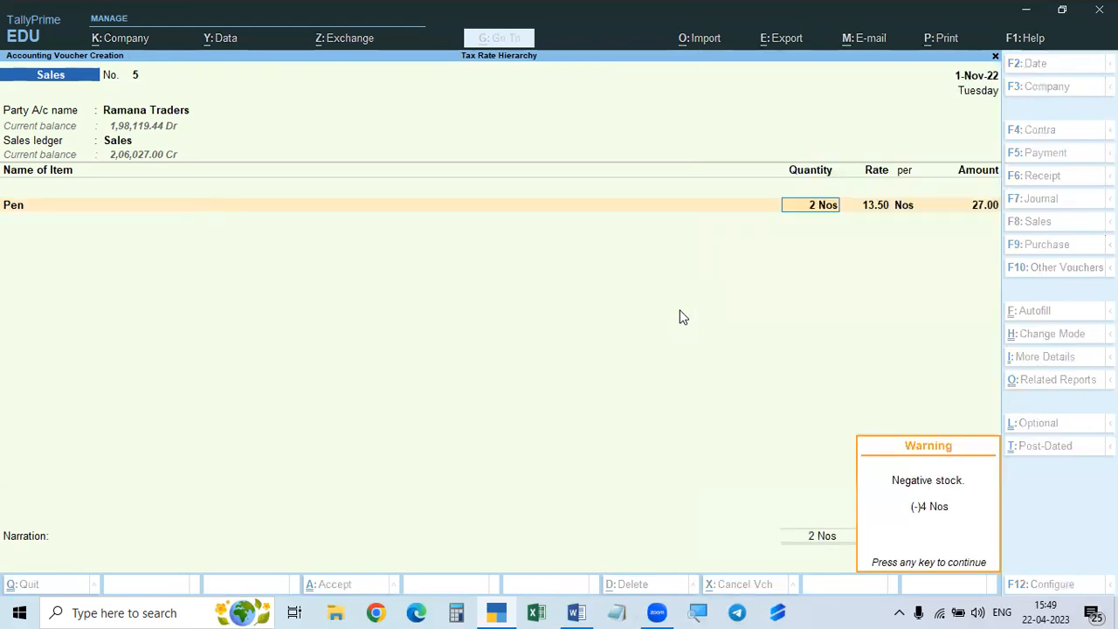
{"action": "key", "text": "Return"}
{"action": "type", "text": "12."}
{"action": "type", "text": "05"}
{"action": "key", "text": "BackSpace"}
{"action": "key", "text": "BackSpace"}
{"action": "type", "text": "5"}
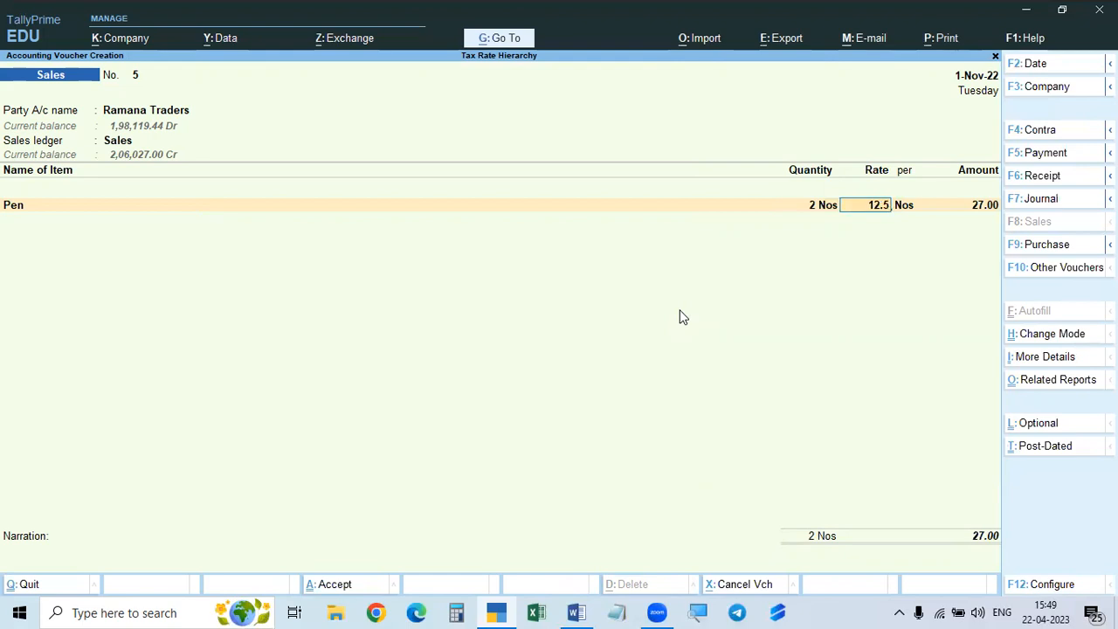
{"action": "type", "text": "0"}
{"action": "key", "text": "Return"}
{"action": "key", "text": "Return"}
{"action": "key", "text": "Return"}
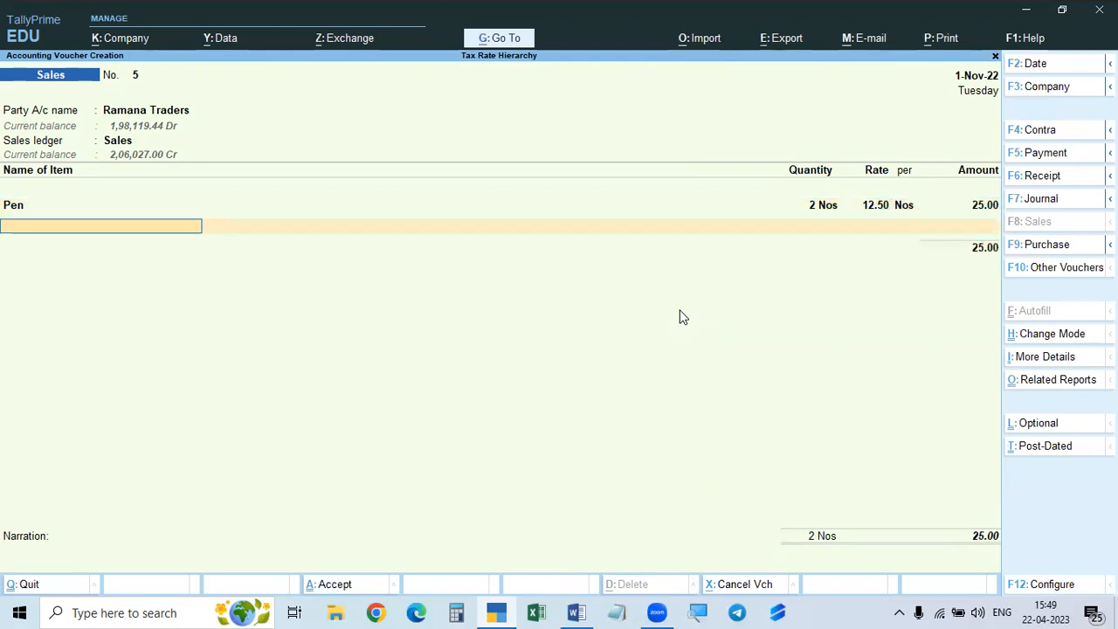
{"action": "key", "text": "Return"}
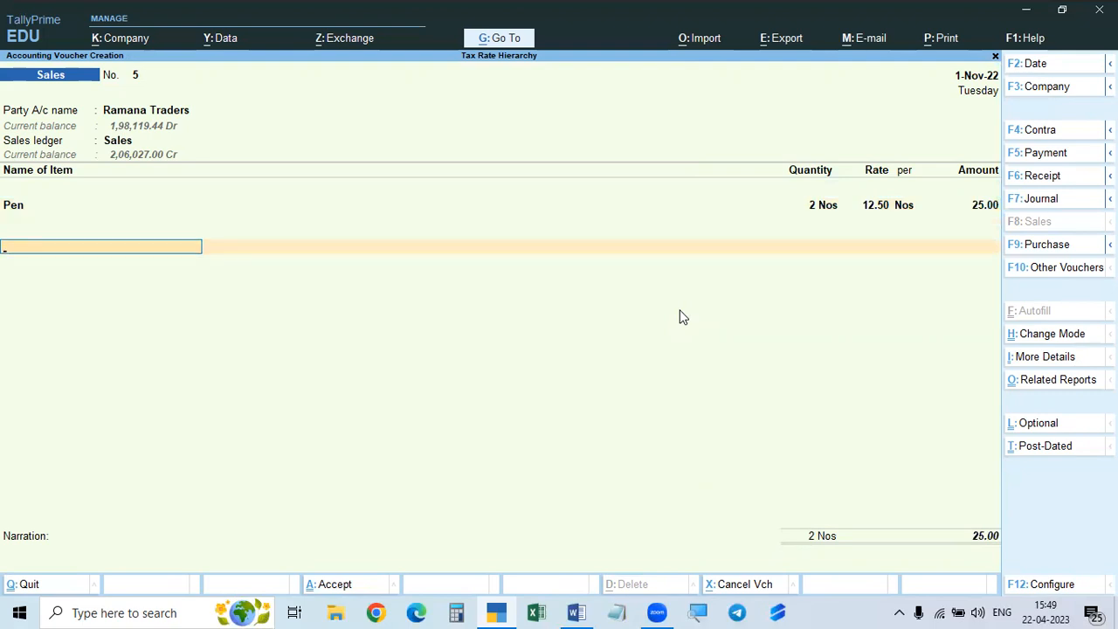
- Add the Cgst and Sgst tax ledgers below the Pen item, accepting the calculated amounts
{"action": "type", "text": "Cgst"}
{"action": "key", "text": "Return"}
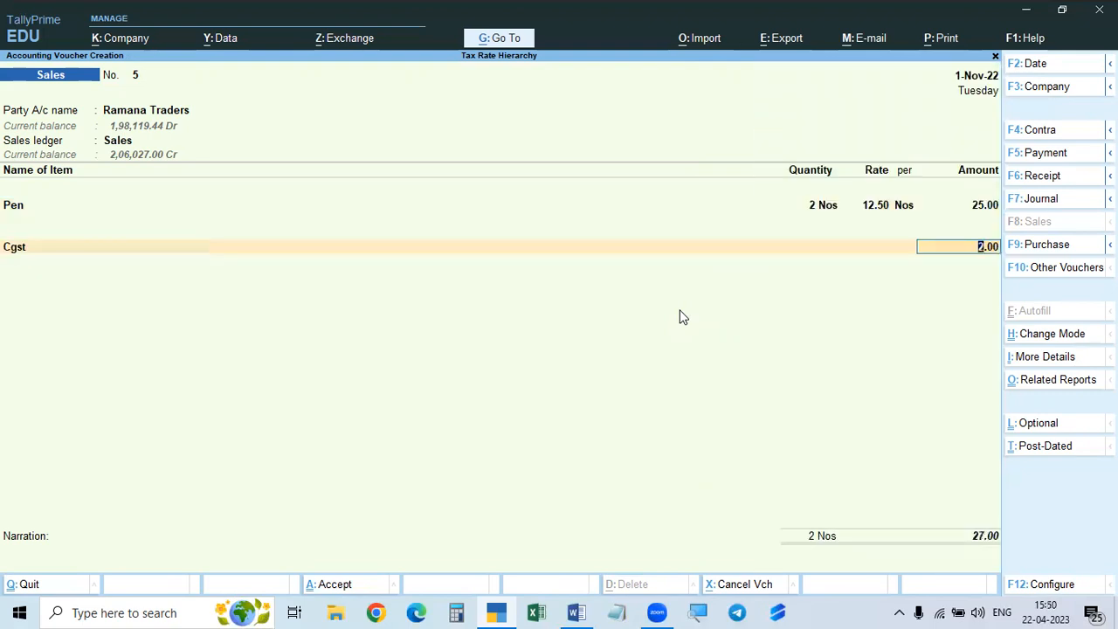
{"action": "key", "text": "Return"}
{"action": "type", "text": "Sgst"}
{"action": "key", "text": "Return"}
{"action": "key", "text": "Return"}
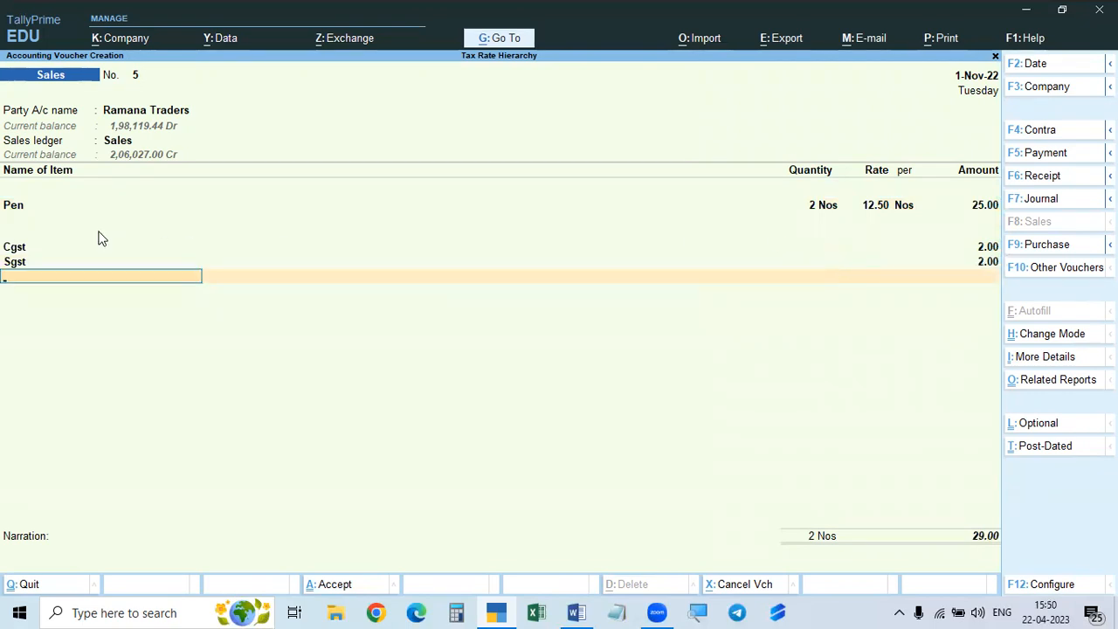
- Open the Pen stock item from within the voucher, review its GST details, and accept it
{"action": "left_click", "coordinate": [16, 207]}
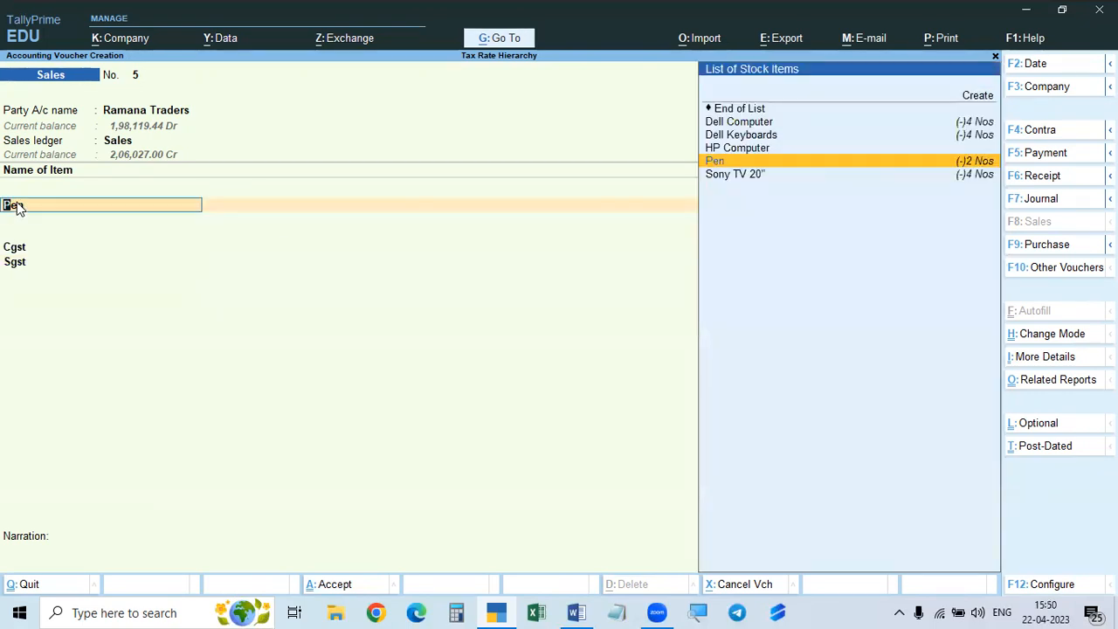
{"action": "key", "text": "ctrl+Return"}
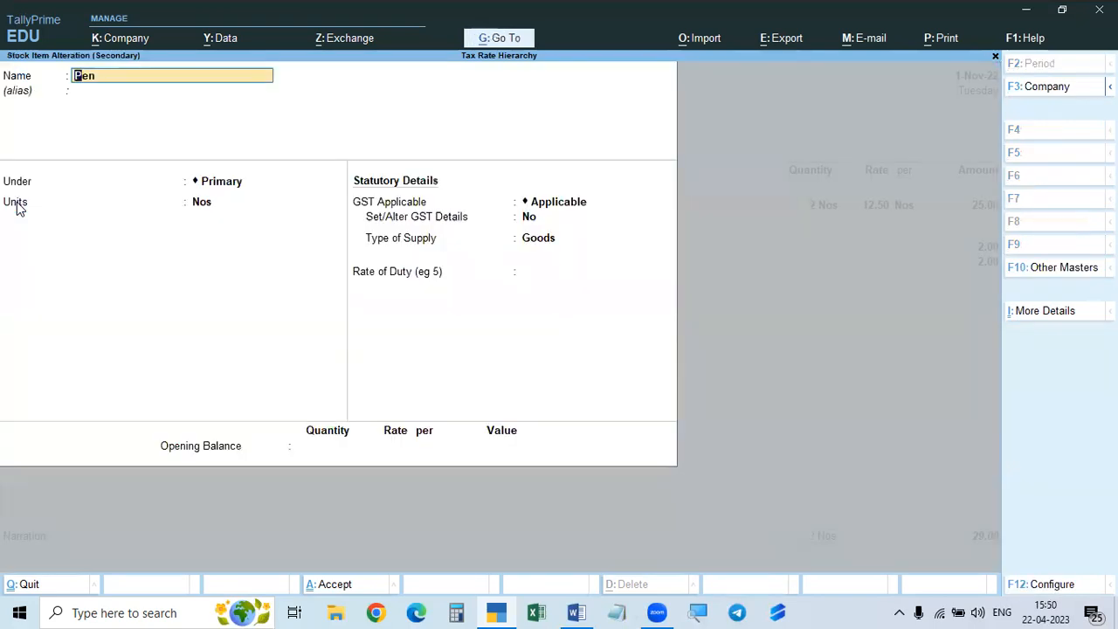
{"action": "left_click", "coordinate": [536, 223]}
{"action": "key", "text": "y"}
{"action": "key", "text": "Return"}
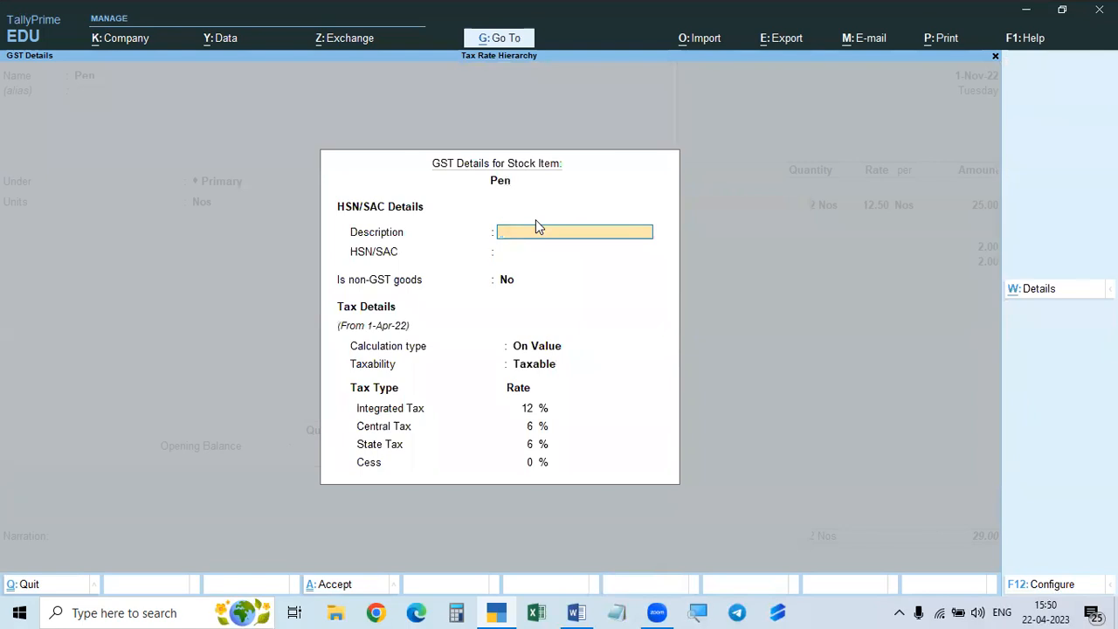
{"action": "key", "text": "ctrl+a"}
{"action": "key", "text": "ctrl+a"}
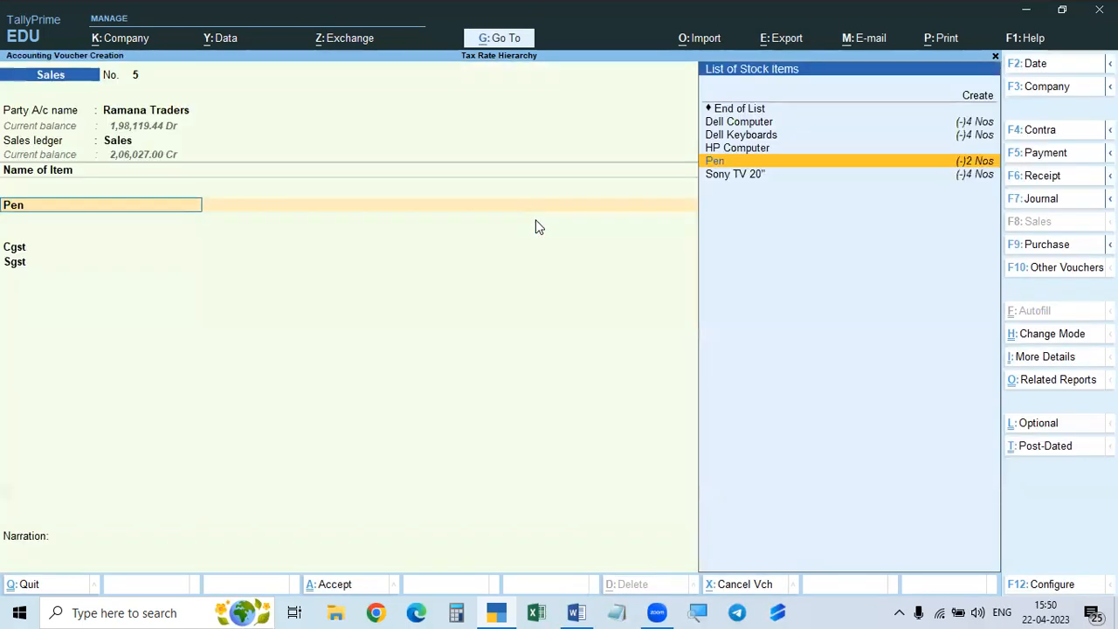
- Discard the current sales voucher and start a new one for Ramana Traders with the Sales ledger, accepting the default dispatch and party details
{"action": "key", "text": "Escape"}
{"action": "key", "text": "y"}
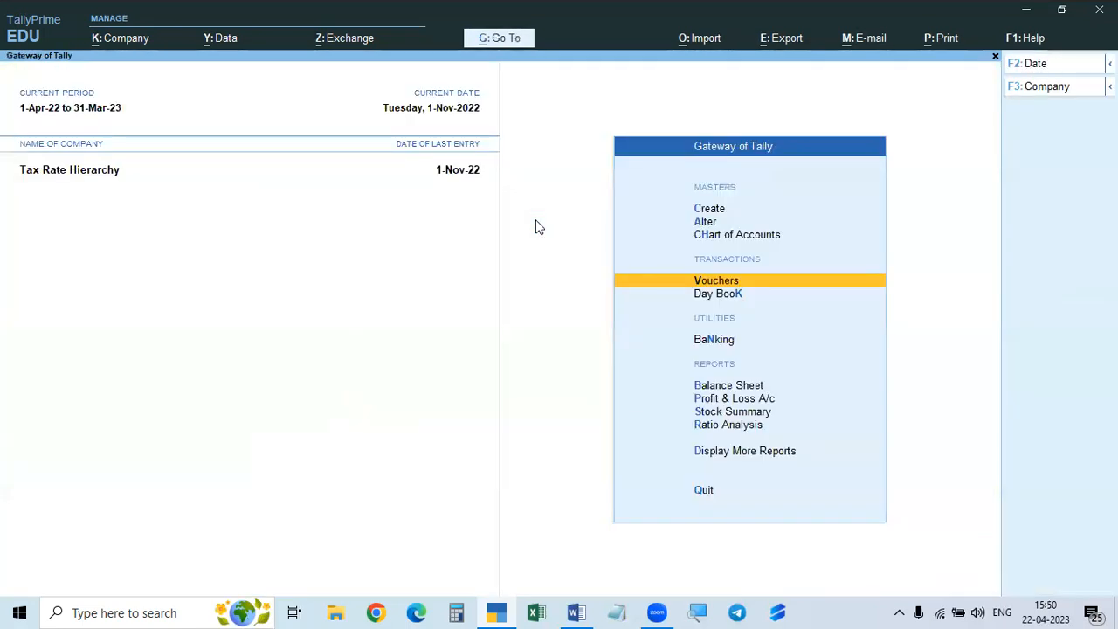
{"action": "key", "text": "Return"}
{"action": "key", "text": "Down"}
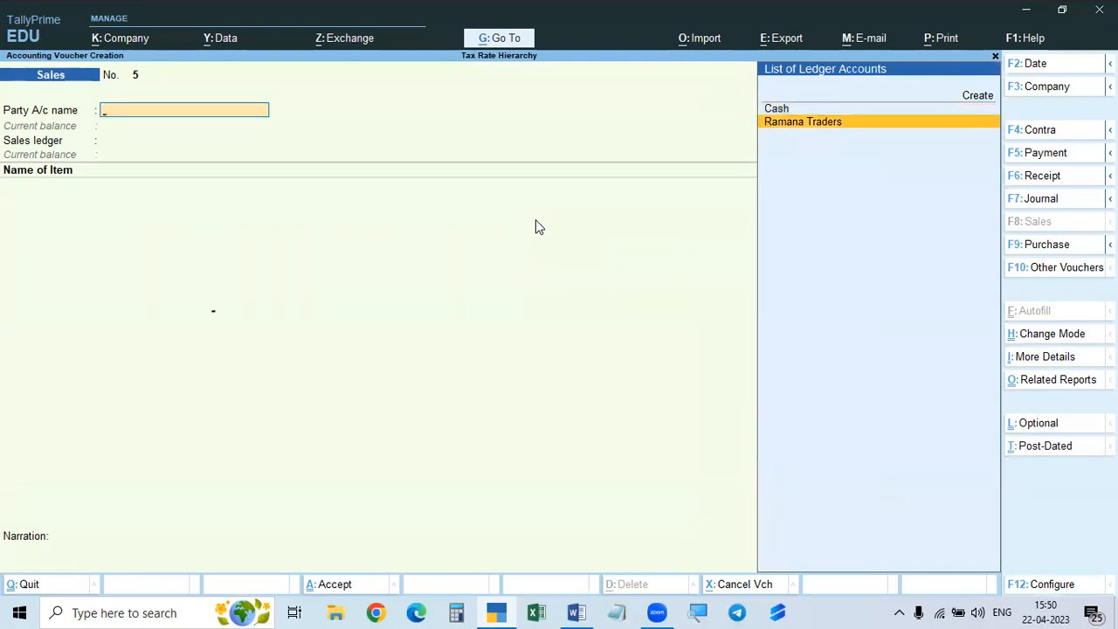
{"action": "key", "text": "Return"}
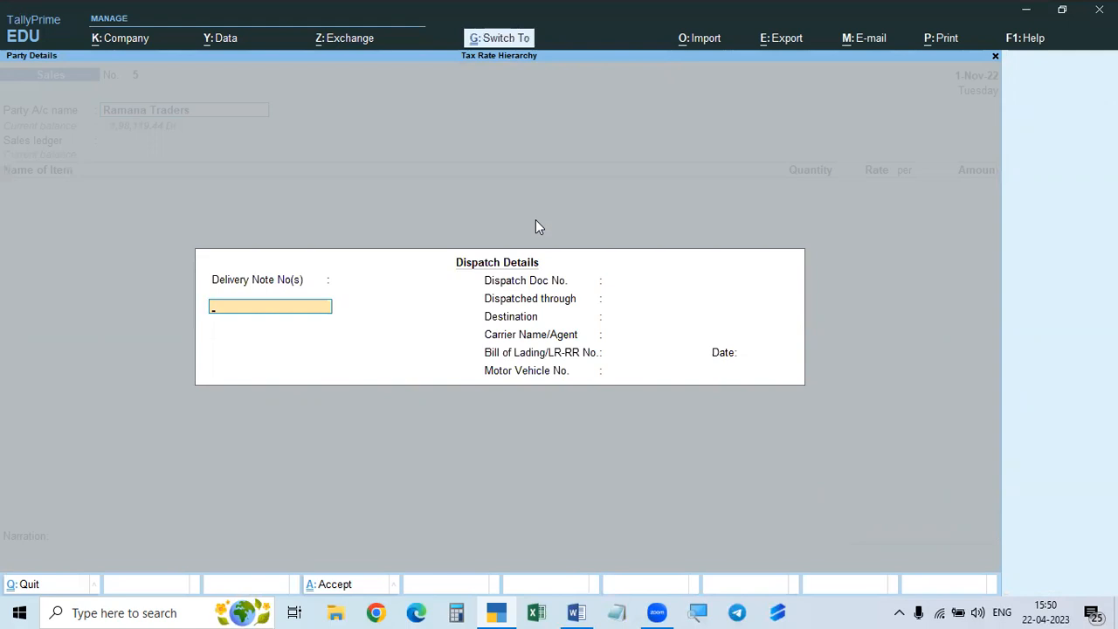
{"action": "key", "text": "ctrl+a"}
{"action": "key", "text": "ctrl+a"}
{"action": "key", "text": "Return"}
- Add the Pen item with a quantity of 2 Nos at a rate of 13.50, and end the item list
{"action": "type", "text": "Pen"}
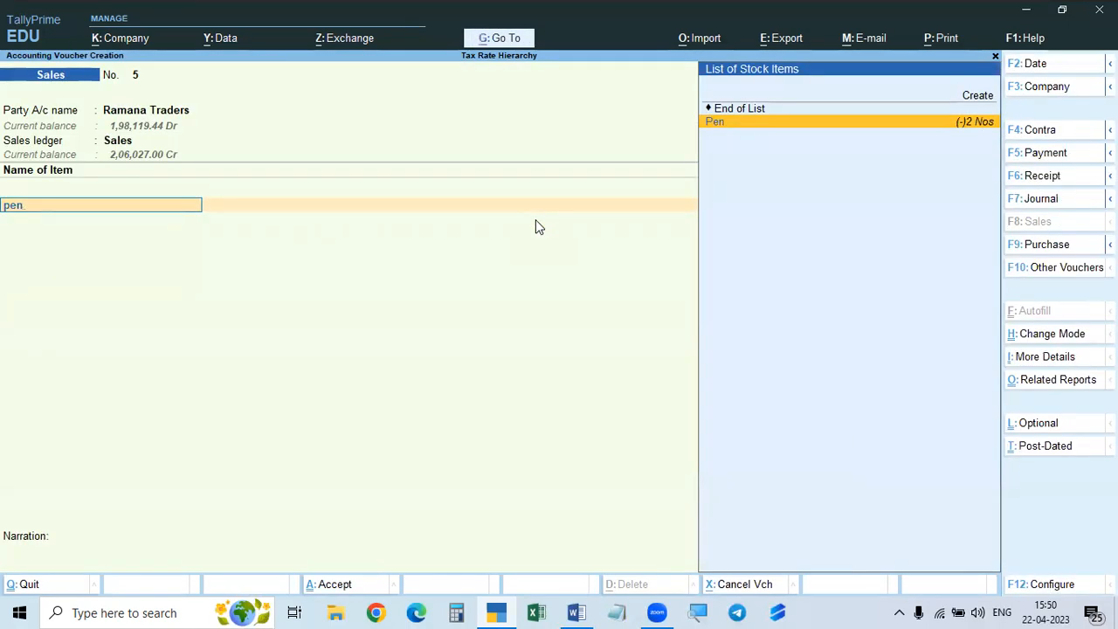
{"action": "key", "text": "Return"}
{"action": "type", "text": "2"}
{"action": "key", "text": "Return"}
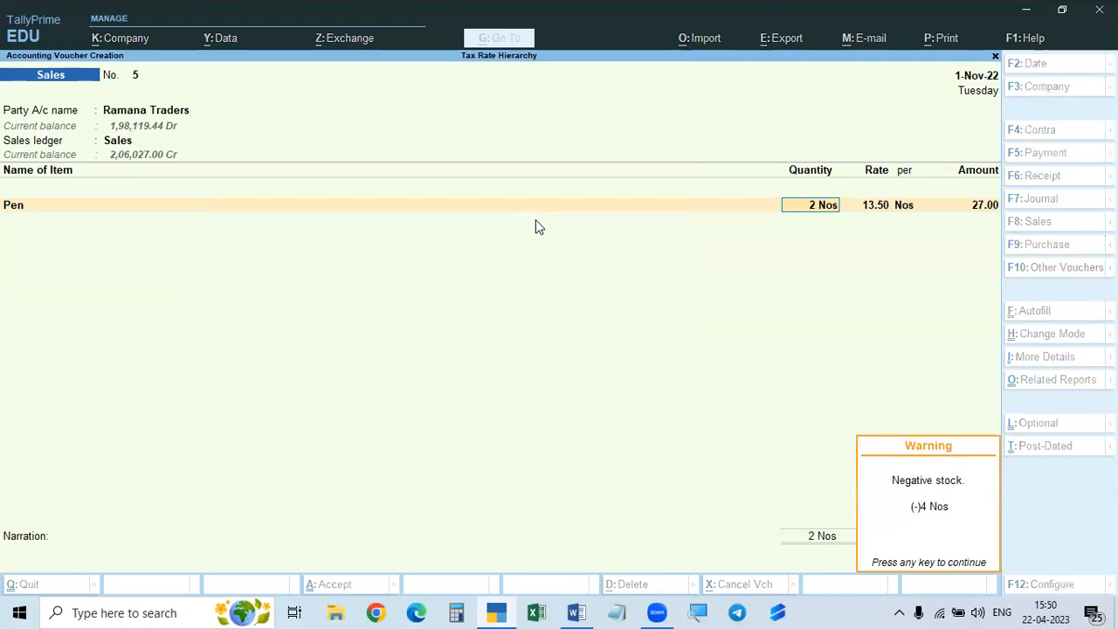
{"action": "key", "text": "Return"}
{"action": "type", "text": "13.5"}
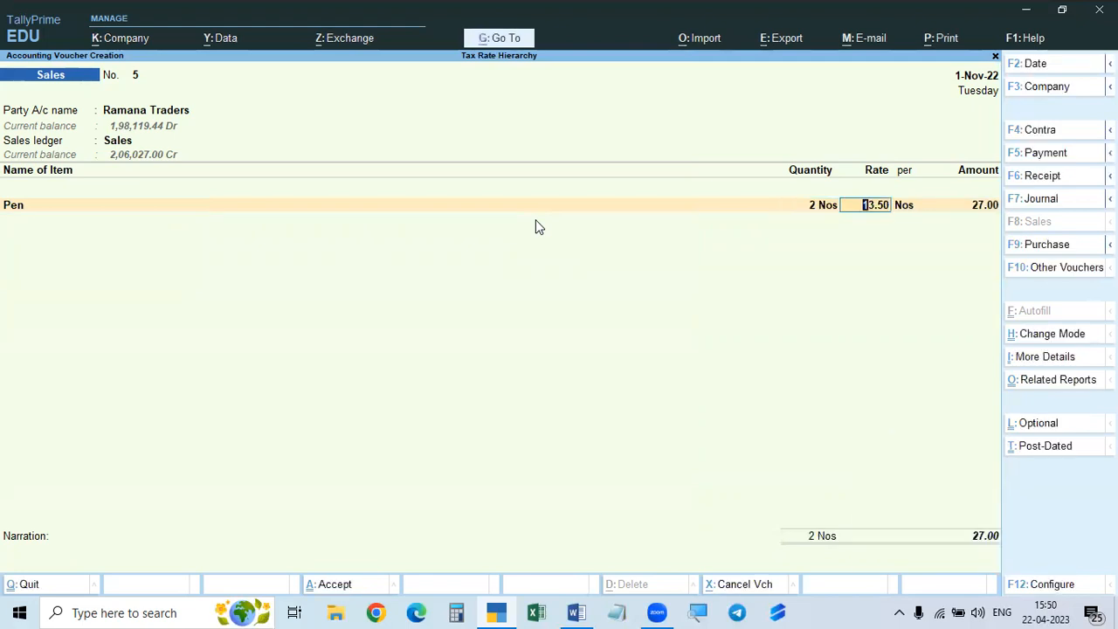
{"action": "key", "text": "Return"}
{"action": "key", "text": "Return"}
{"action": "key", "text": "Return"}
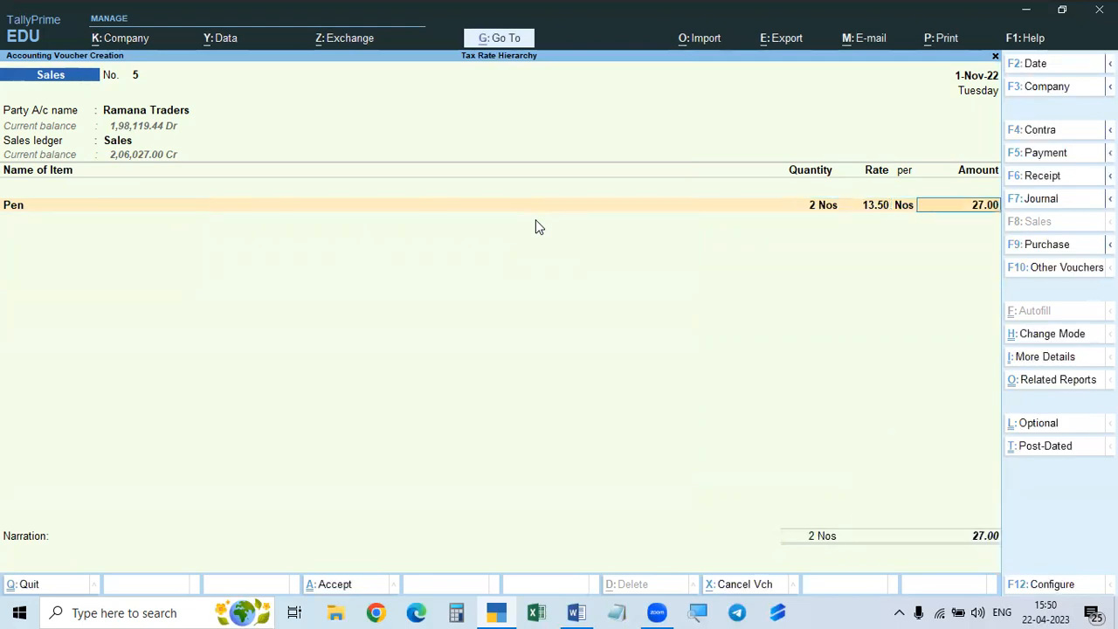
- Add the Cgst and Sgst ledgers below the Pen item at 13.50, accepting their calculated tax amounts
{"action": "type", "text": "cg"}
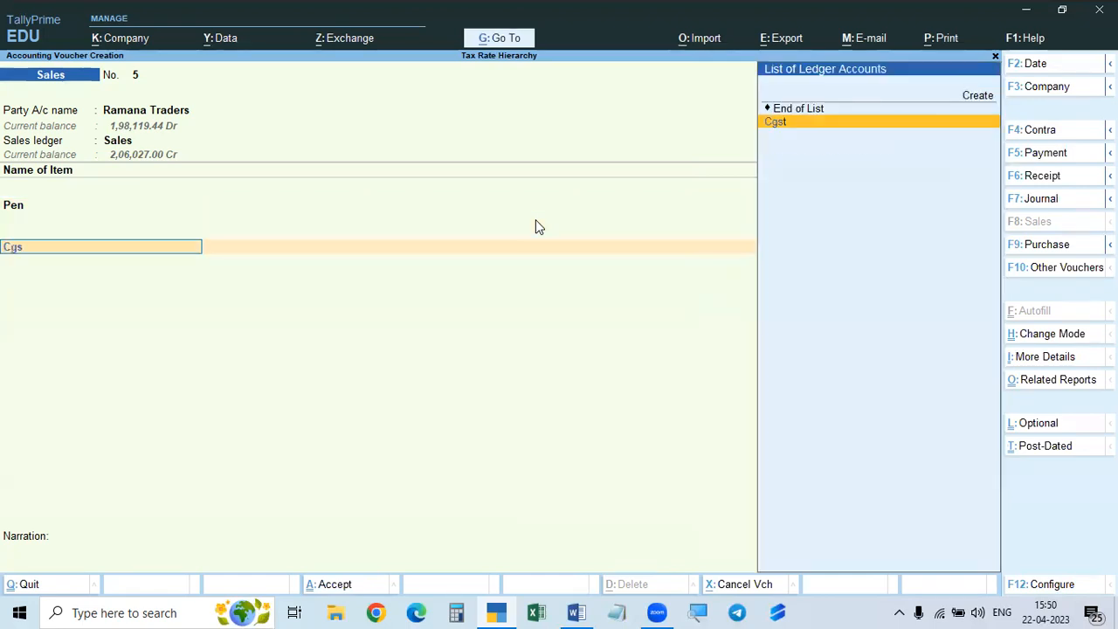
{"action": "key", "text": "Return"}
{"action": "type", "text": "sg"}
{"action": "key", "text": "Return"}
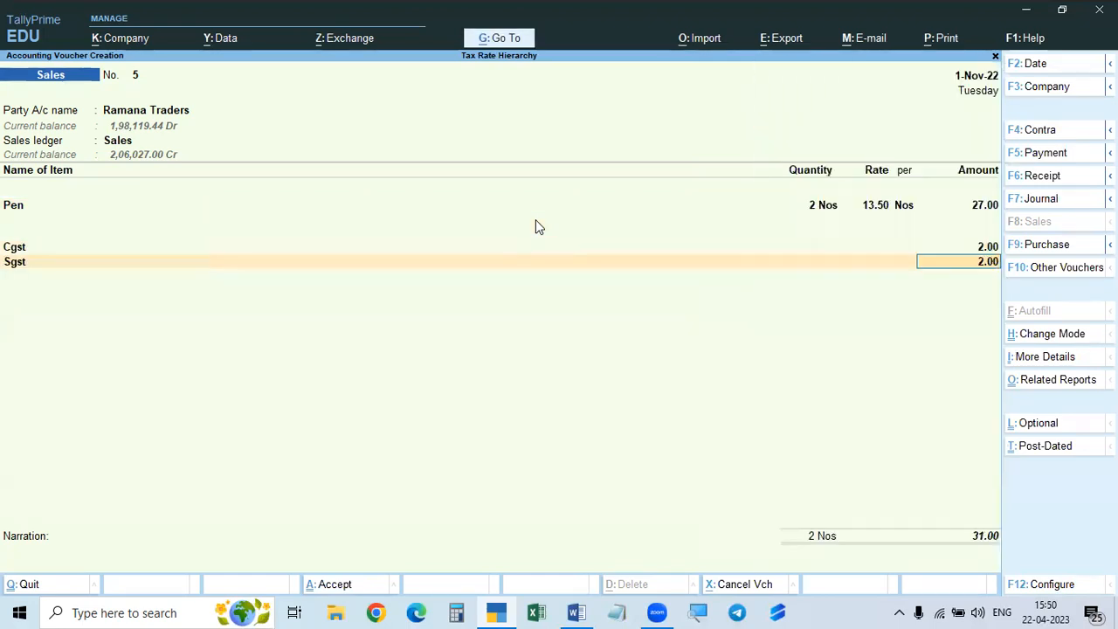
{"action": "key", "text": "Return"}
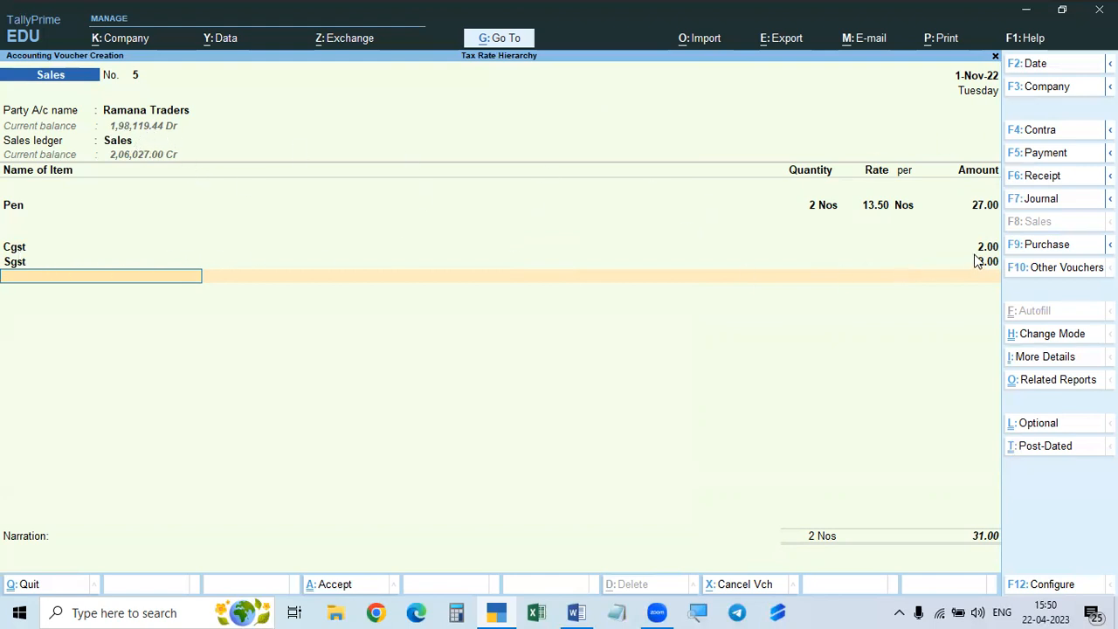
- Switch to Notepad, note the rounding examples 1.67 to 2 and 2.67 to 3, and close it without saving
{"action": "left_click", "coordinate": [616, 612]}
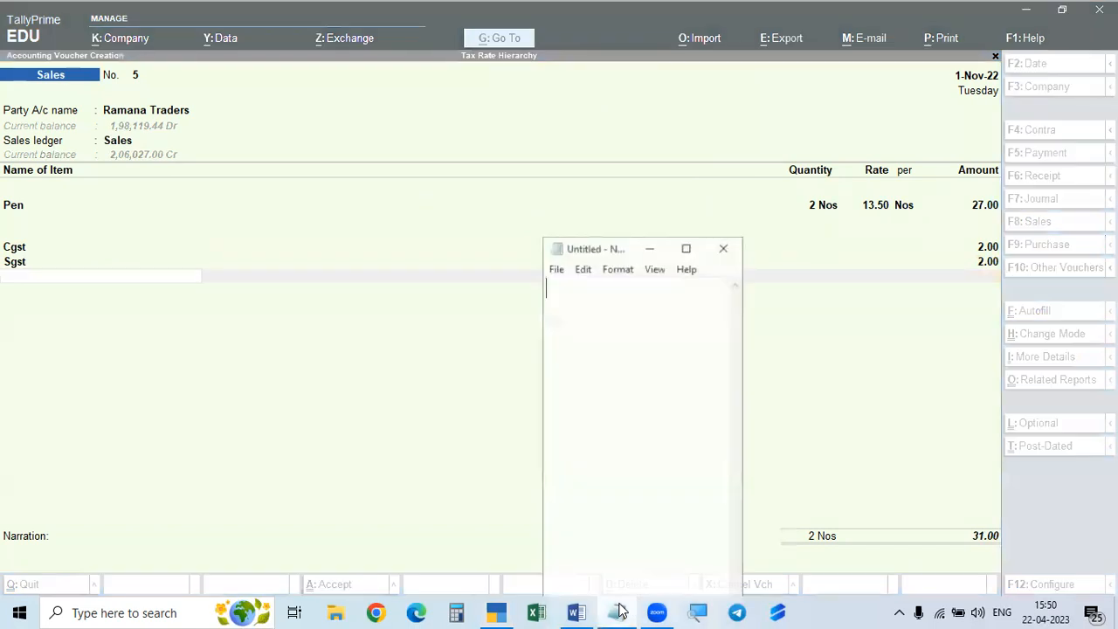
{"action": "type", "text": "1.67"}
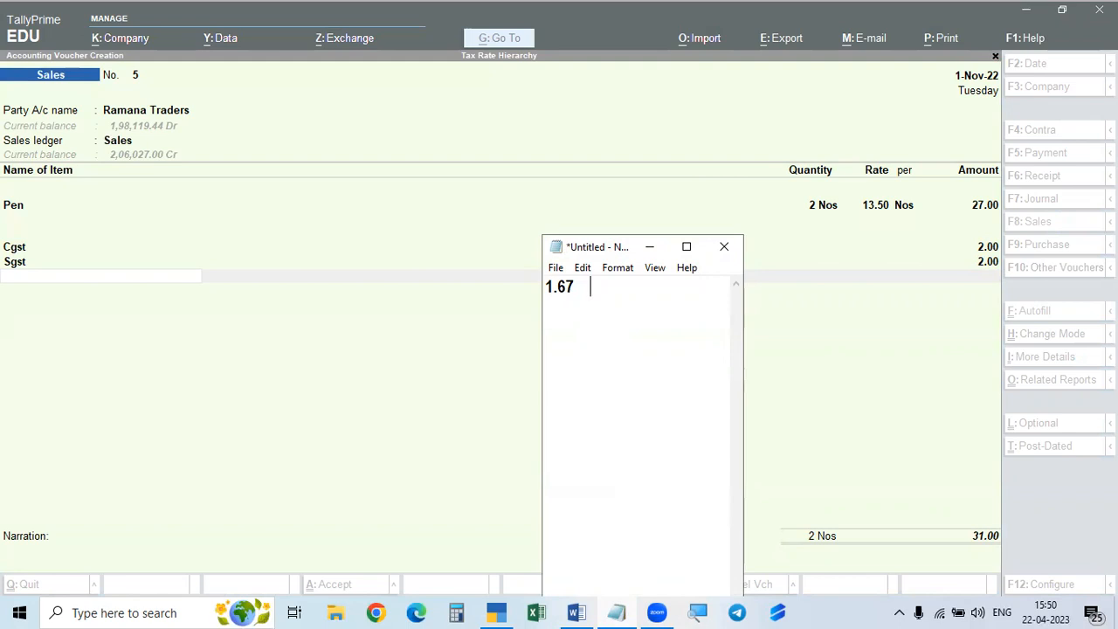
{"action": "type", "text": "2"}
{"action": "type", "text": "2.67"}
{"action": "key", "text": "BackSpace"}
{"action": "key", "text": "BackSpace"}
{"action": "key", "text": "BackSpace"}
{"action": "key", "text": "BackSpace"}
{"action": "key", "text": "BackSpace"}
{"action": "type", "text": "2.67   3"}
{"action": "left_click", "coordinate": [722, 247]}
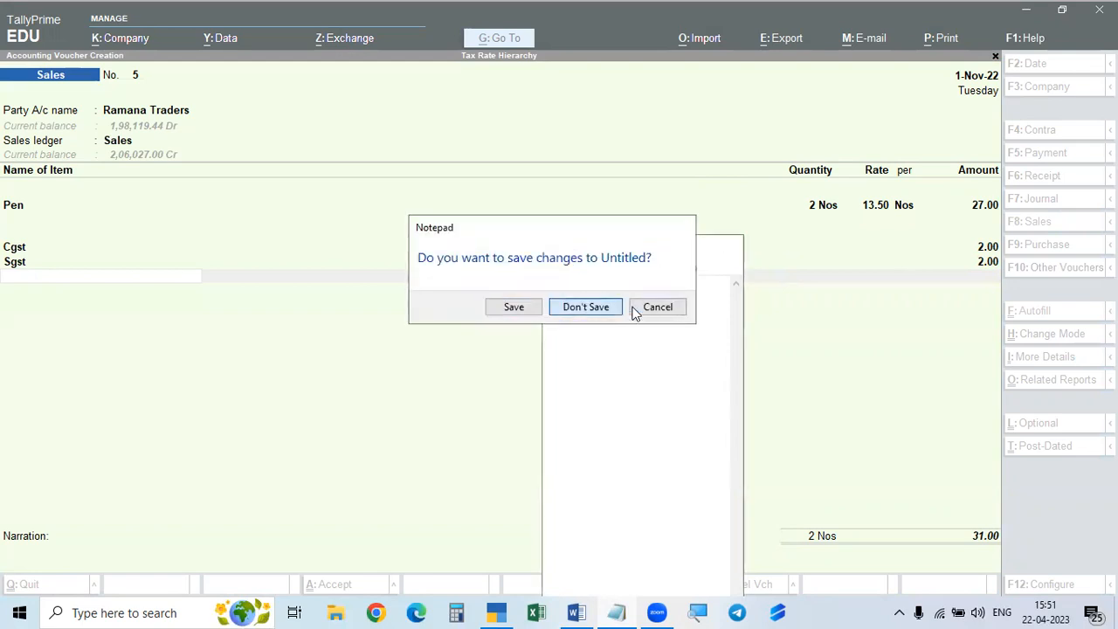
{"action": "left_click", "coordinate": [603, 315]}
- Accept the New Ref bill-wise details for Ramana Traders and go back to the empty ledger line below Sgst
{"action": "key", "text": "Return"}
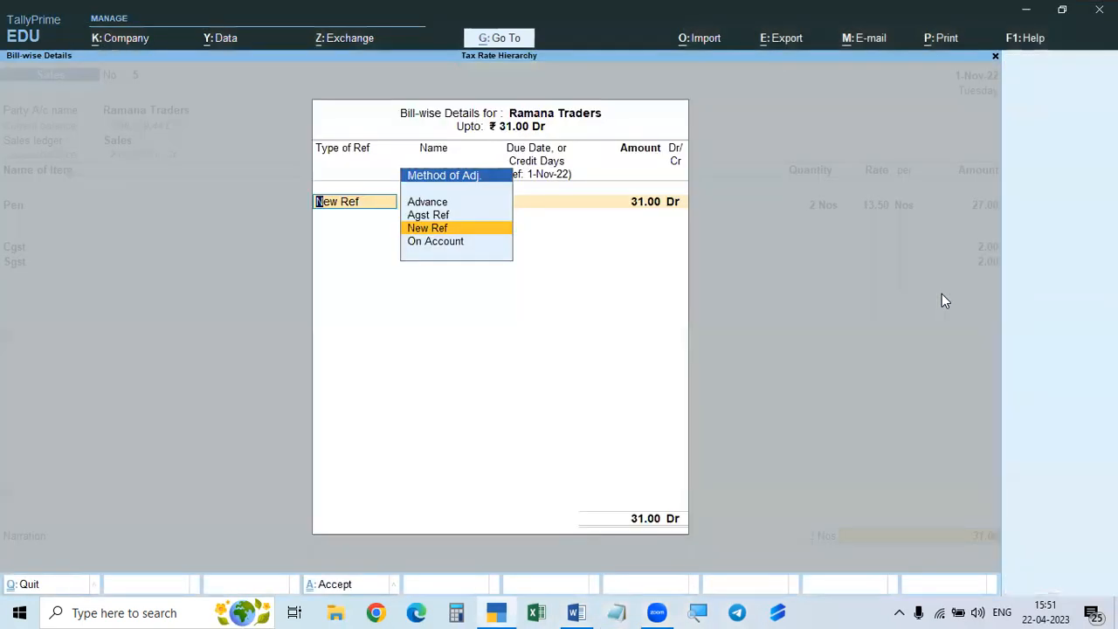
{"action": "key", "text": "Return"}
{"action": "key", "text": "Return"}
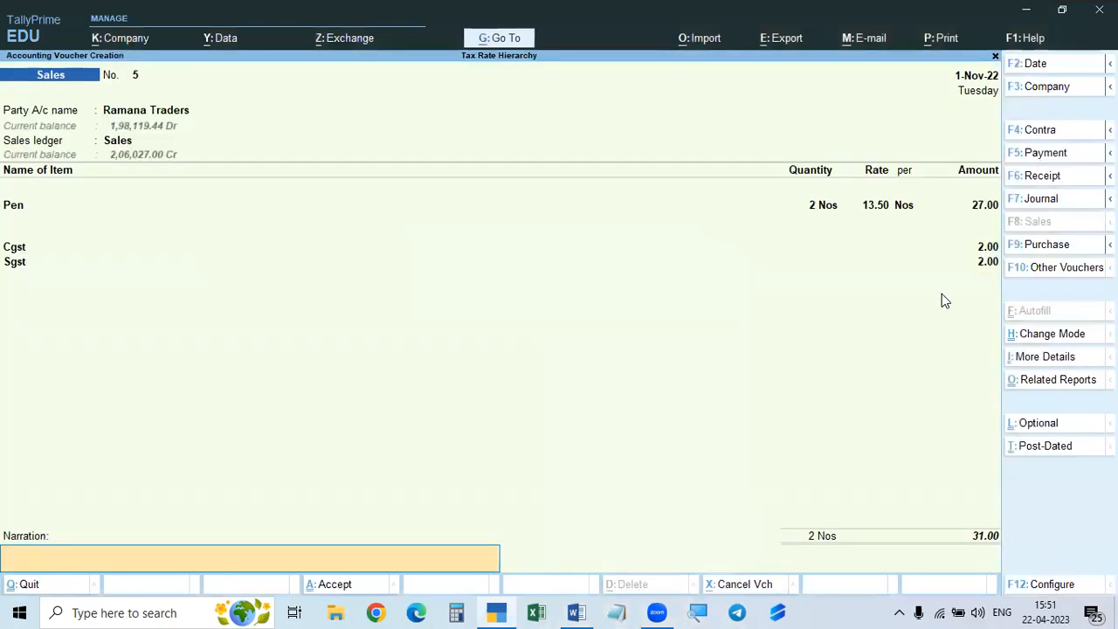
{"action": "key", "text": "Up"}
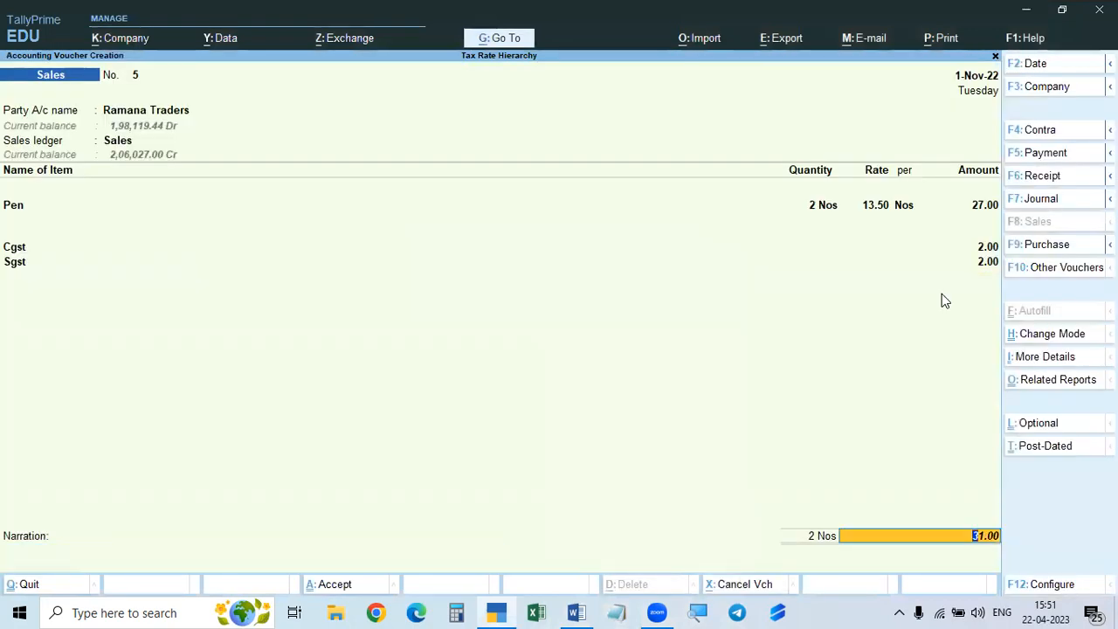
{"action": "key", "text": "Up"}
{"action": "key", "text": "Return"}
- Examine the voucher's GST Tax Analysis in detailed view for the Pen's central and state tax, and close the report
{"action": "key", "text": "alt"}
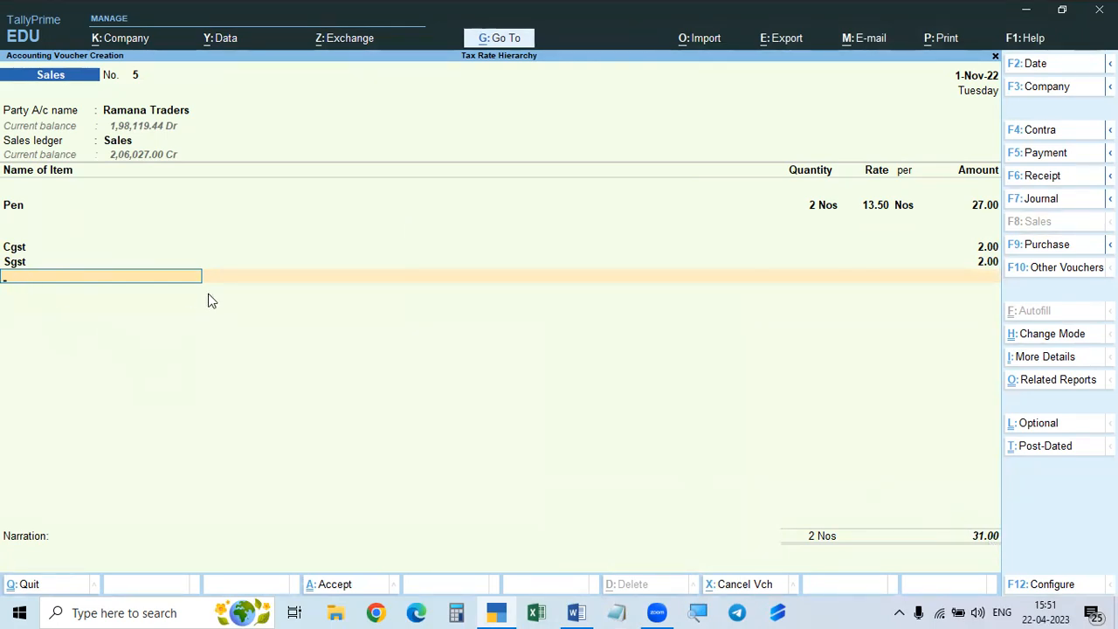
{"action": "key", "text": "ctrl"}
{"action": "key", "text": "ctrl+o"}
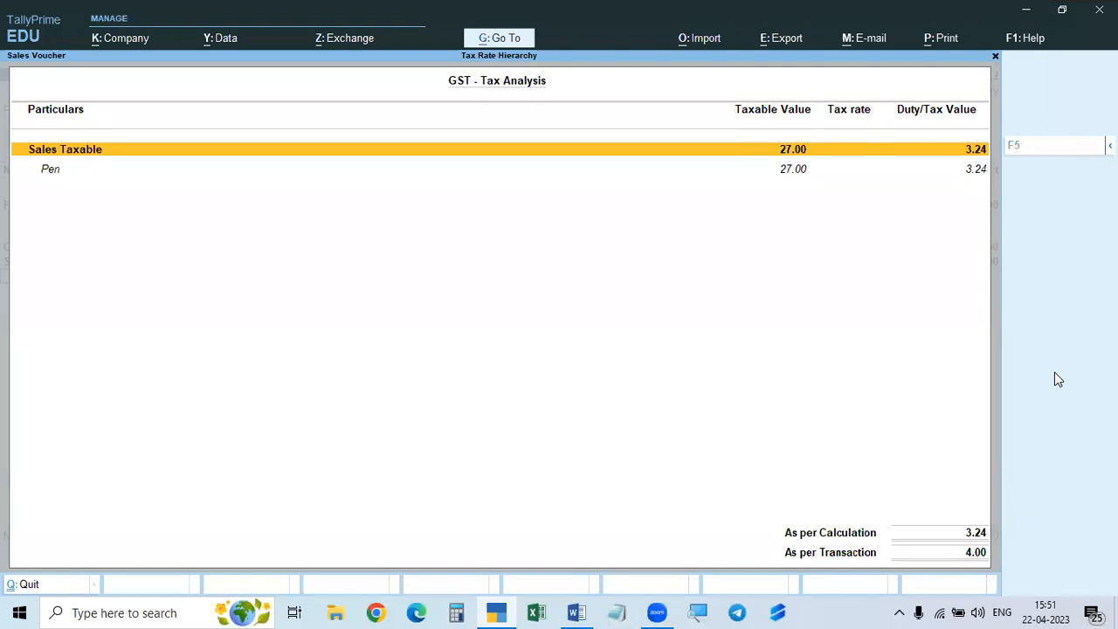
{"action": "key", "text": "alt+F5"}
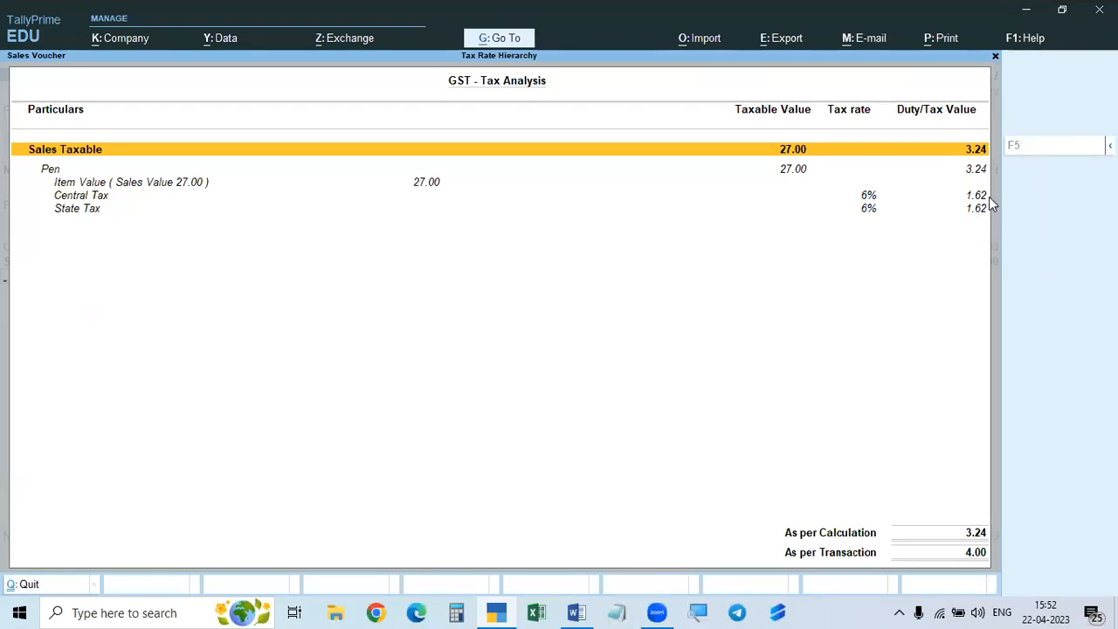
{"action": "key", "text": "Escape"}
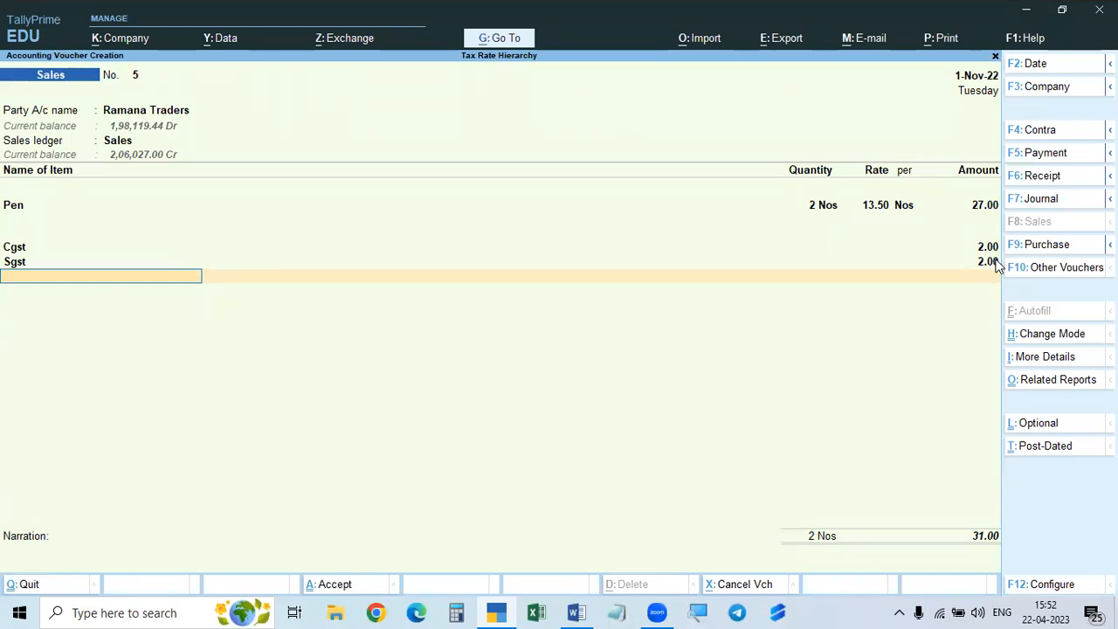
- End the ledger list, accept the New Ref bill-wise details for Ramana Traders, and save the voucher without a narration
{"action": "key", "text": "Return"}
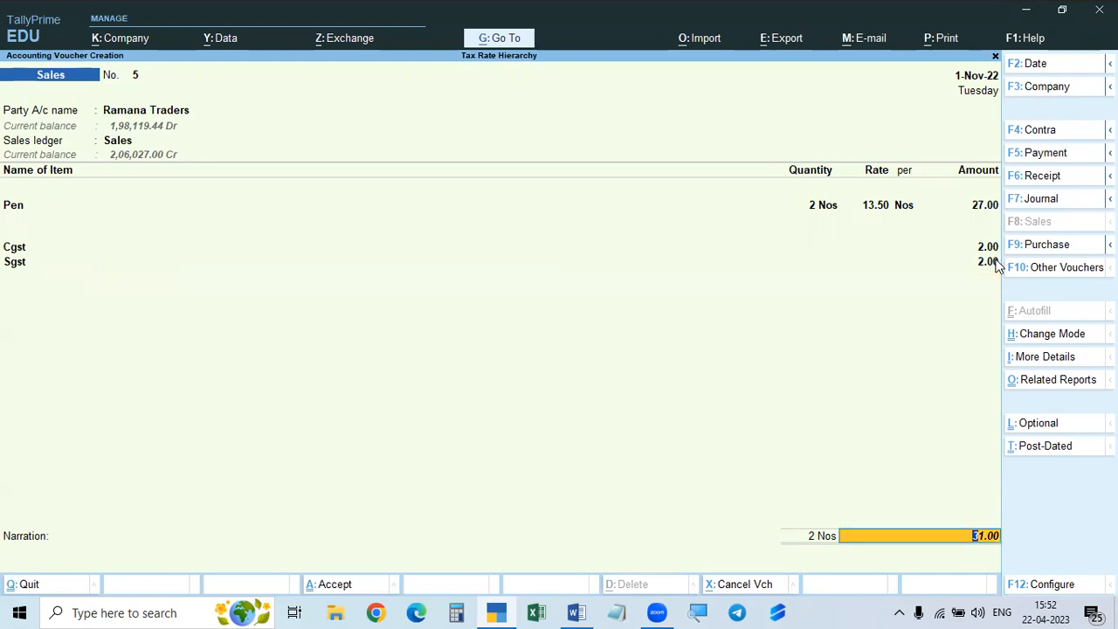
{"action": "key", "text": "Return"}
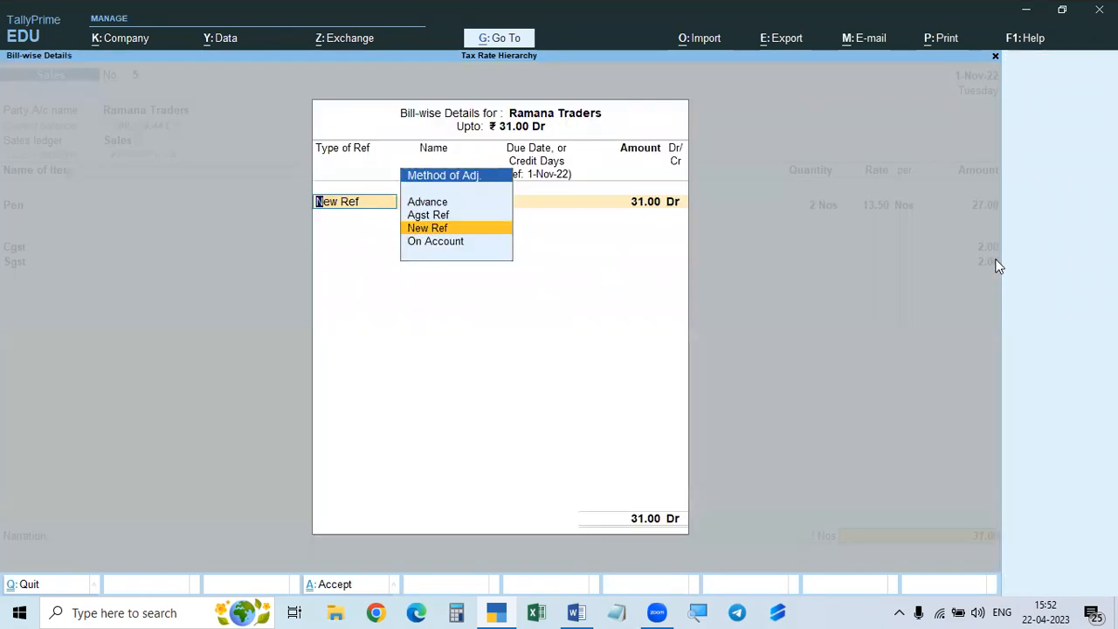
{"action": "key", "text": "Return"}
{"action": "key", "text": "Return"}
{"action": "key", "text": "Return"}
{"action": "key", "text": "Return"}
{"action": "key", "text": "Return"}
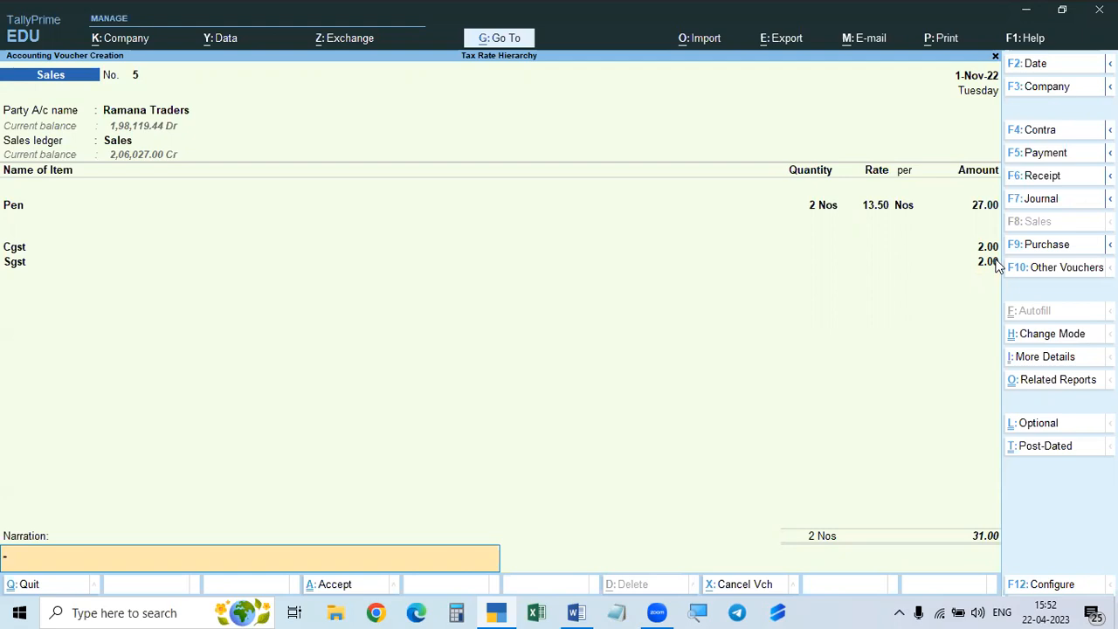
{"action": "key", "text": "Return"}
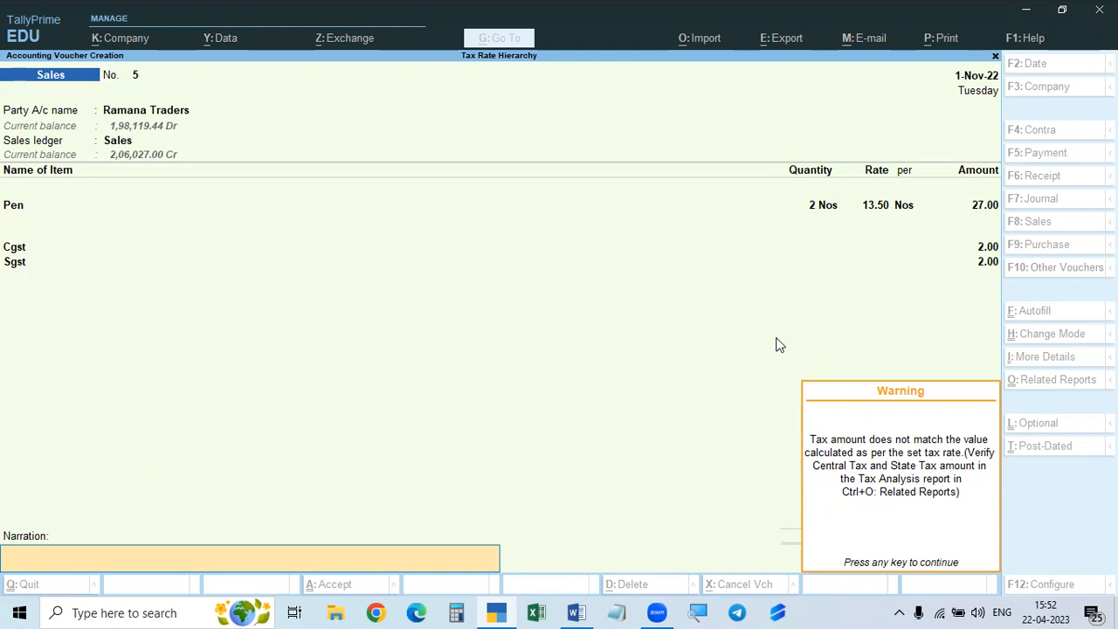
{"action": "key", "text": "Return"}
{"action": "key", "text": "Return"}
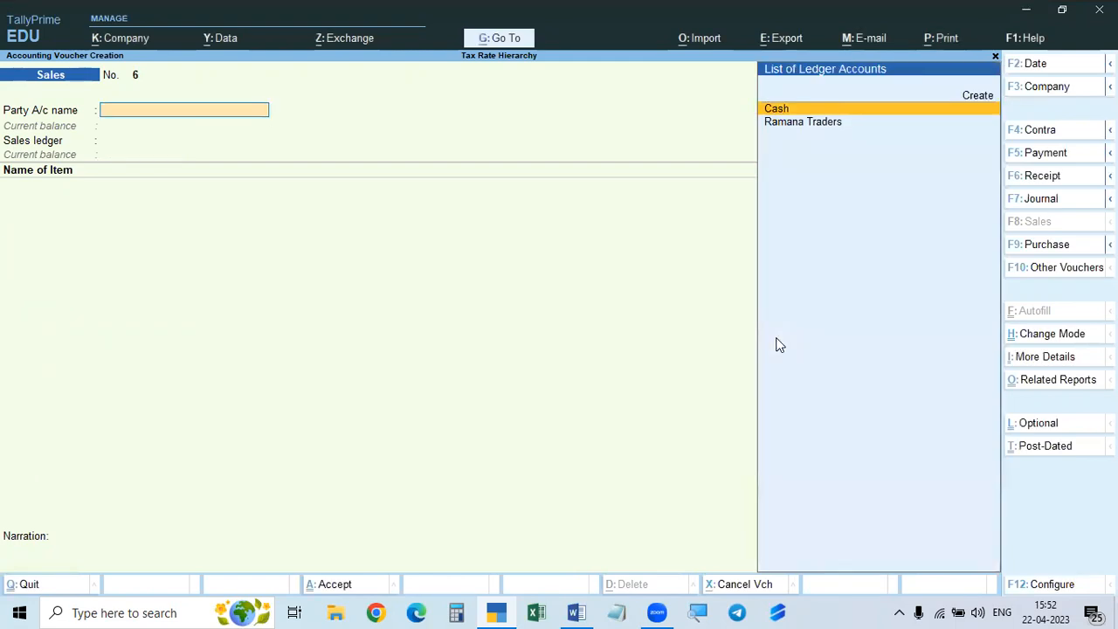
- Reopen the saved Pen voucher, examine its detailed GST Tax Analysis, and accept the voucher again before leaving voucher entry
{"action": "key", "text": "Page_Up"}
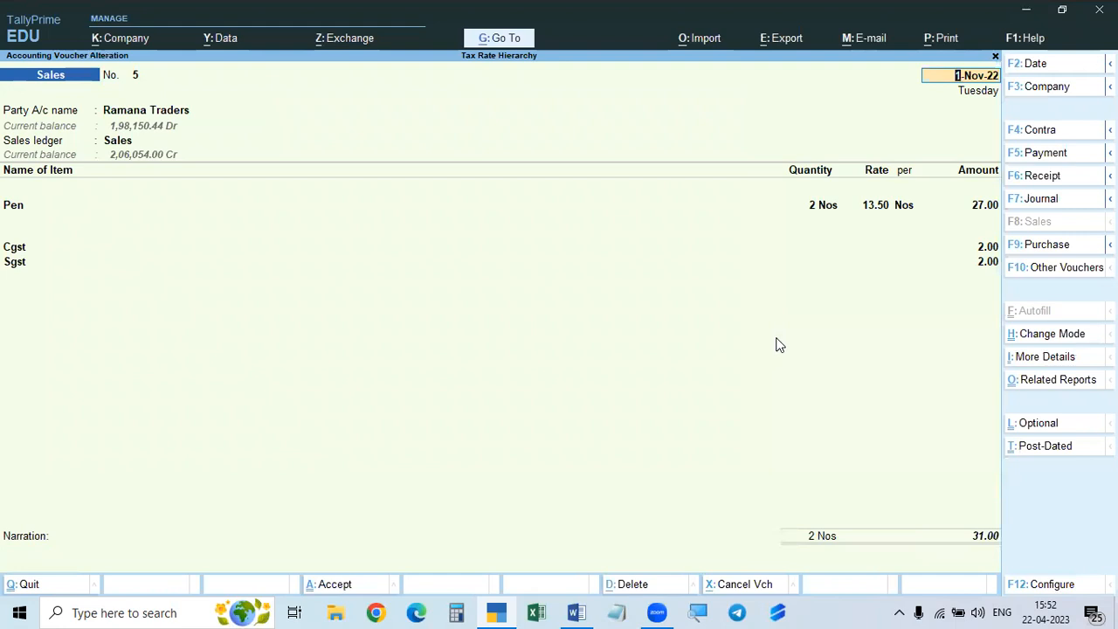
{"action": "left_click", "coordinate": [990, 273]}
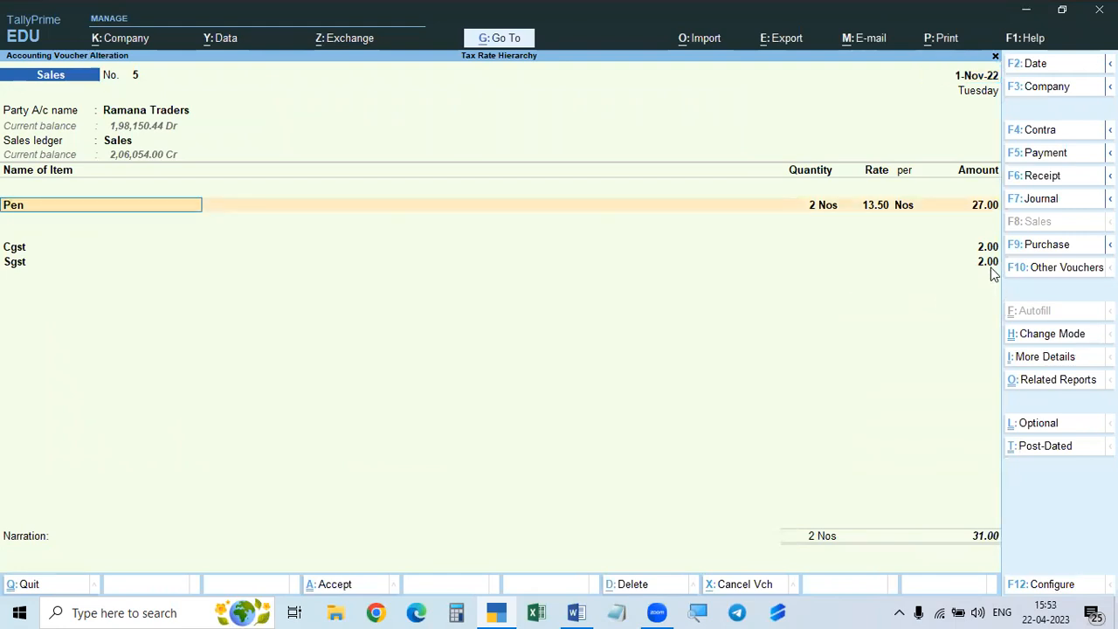
{"action": "left_click", "coordinate": [990, 267]}
{"action": "key", "text": "Return"}
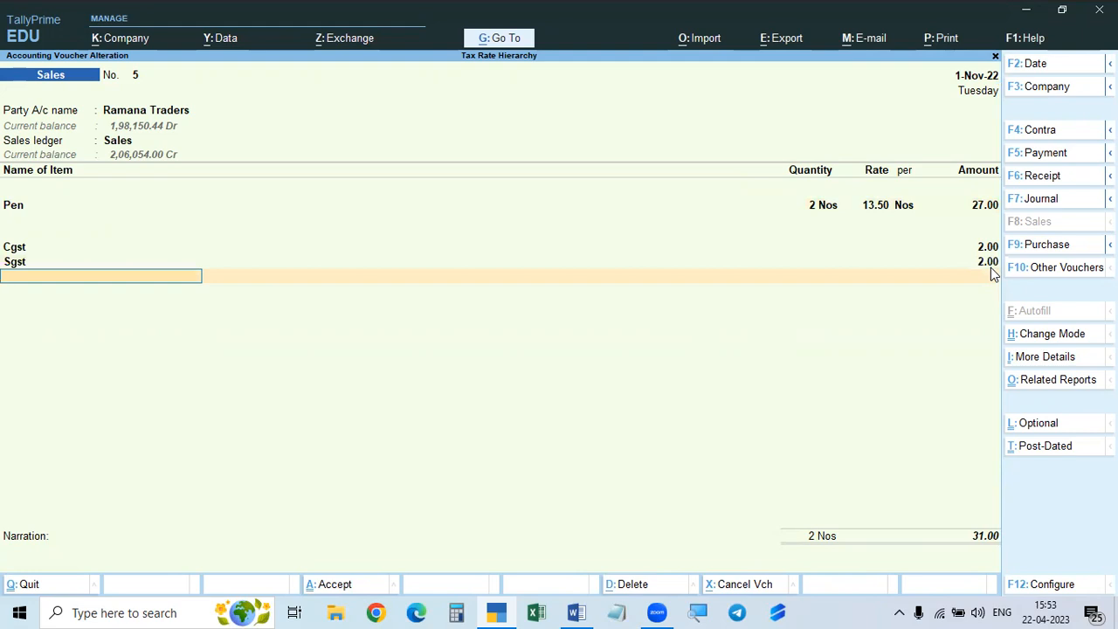
{"action": "key", "text": "ctrl+o"}
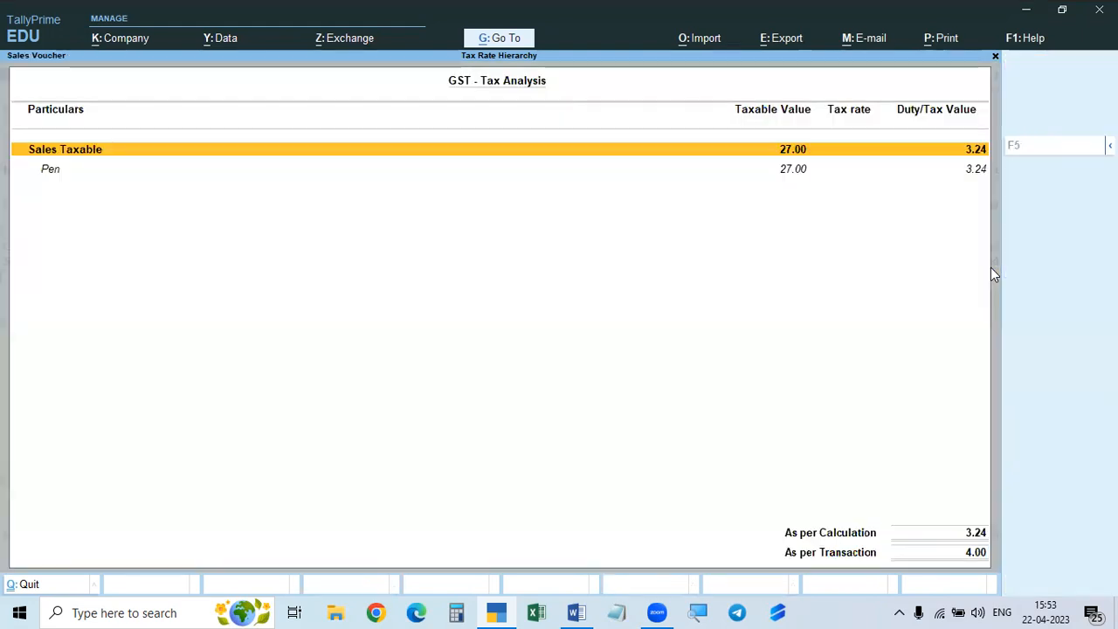
{"action": "key", "text": "alt+F5"}
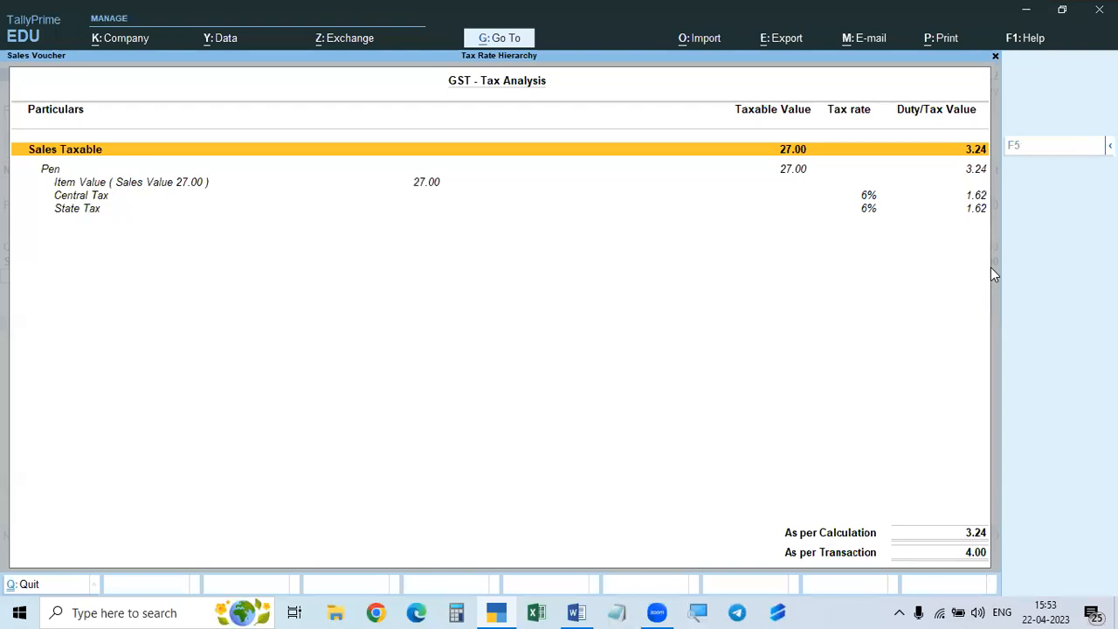
{"action": "key", "text": "Escape"}
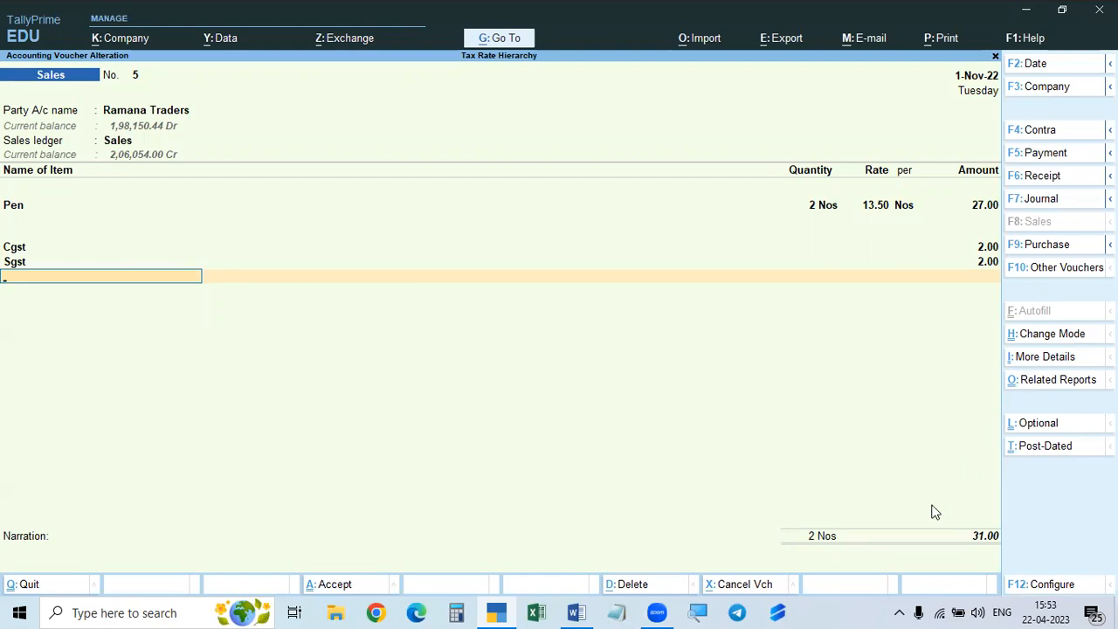
{"action": "key", "text": "ctrl+a"}
{"action": "key", "text": "Escape"}
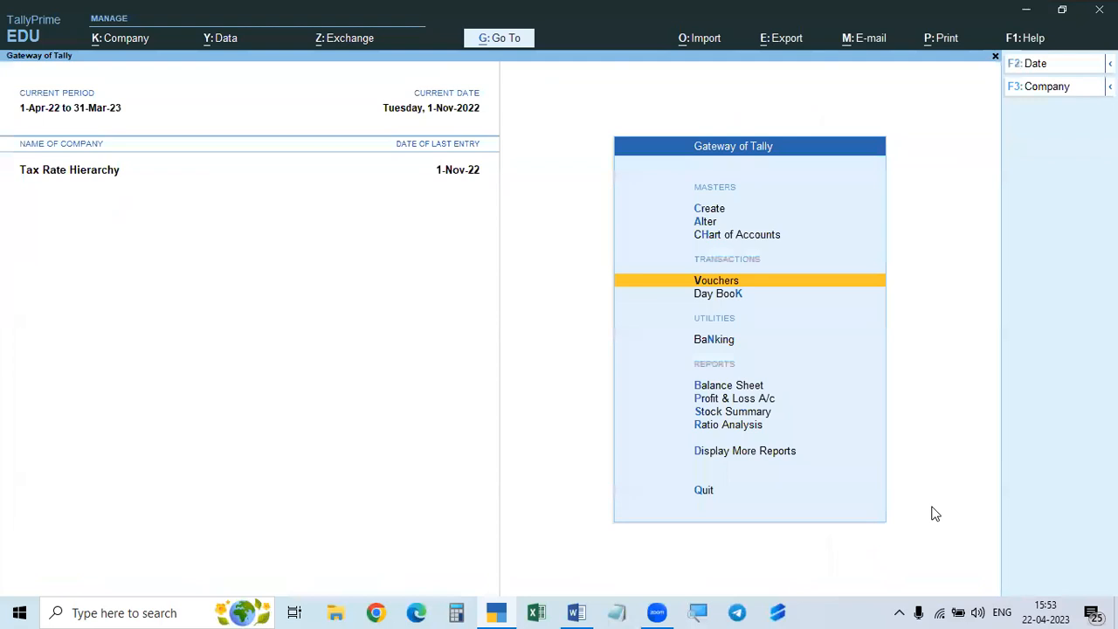
- Open the GSTR-1 return from the GST reports
{"action": "key", "text": "Escape"}
{"action": "key", "text": "n"}
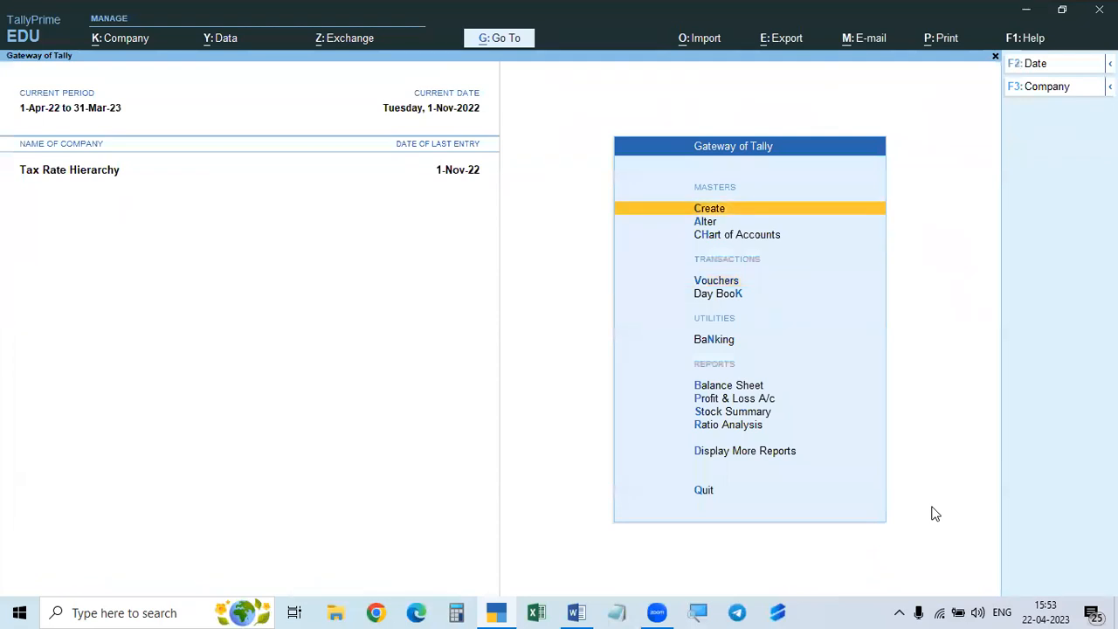
{"action": "key", "text": "d"}
{"action": "key", "text": "o"}
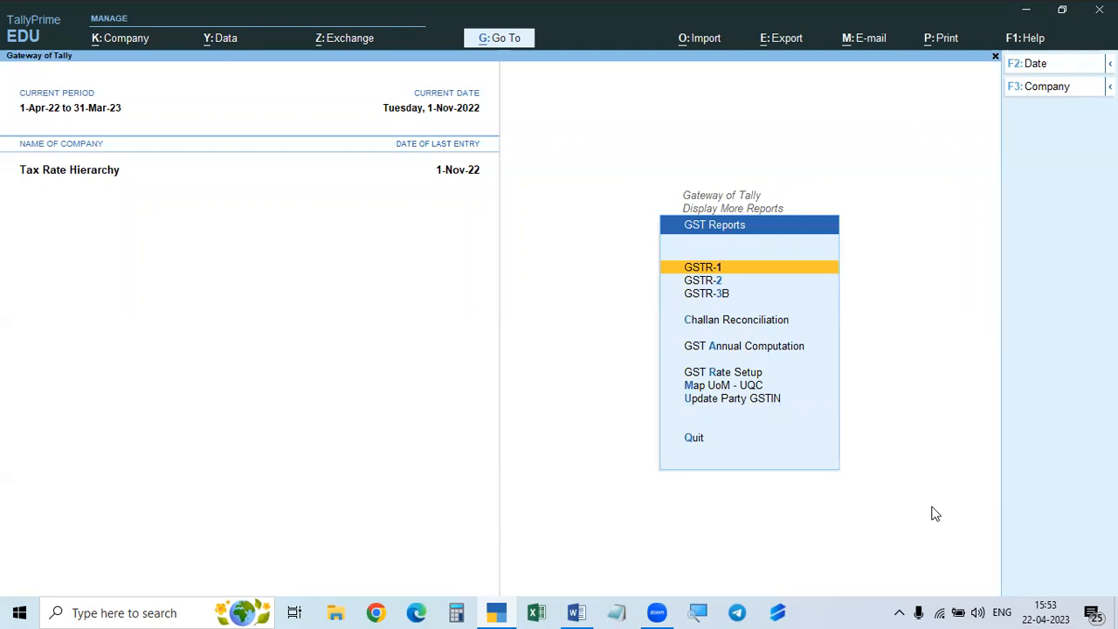
{"action": "key", "text": "Return"}
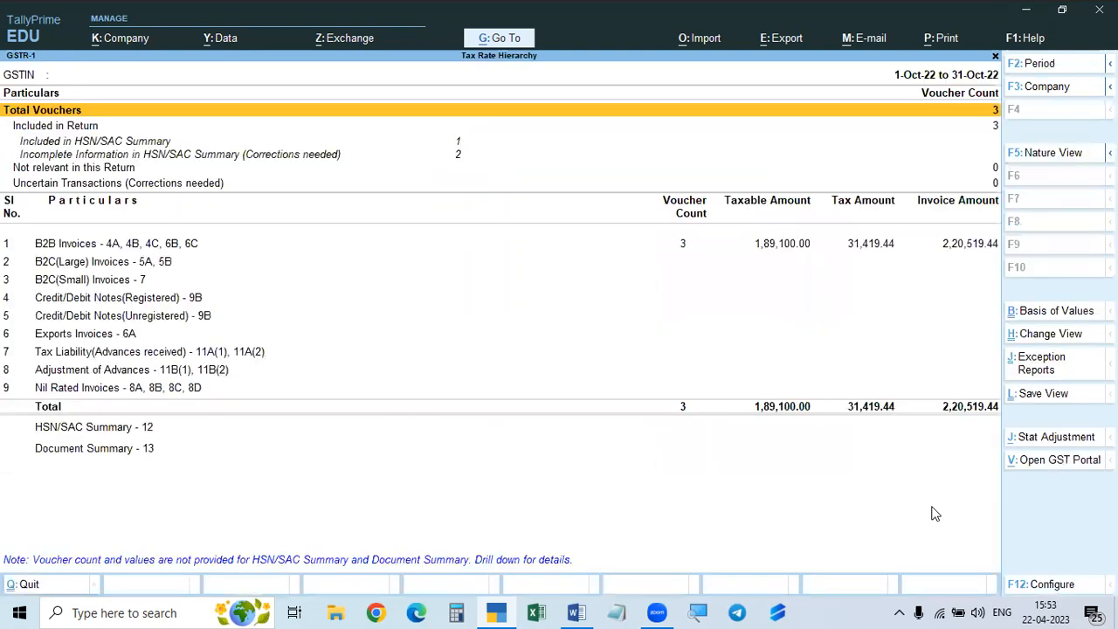
{"action": "key", "text": "alt+F2"}
{"action": "type", "text": "1"}
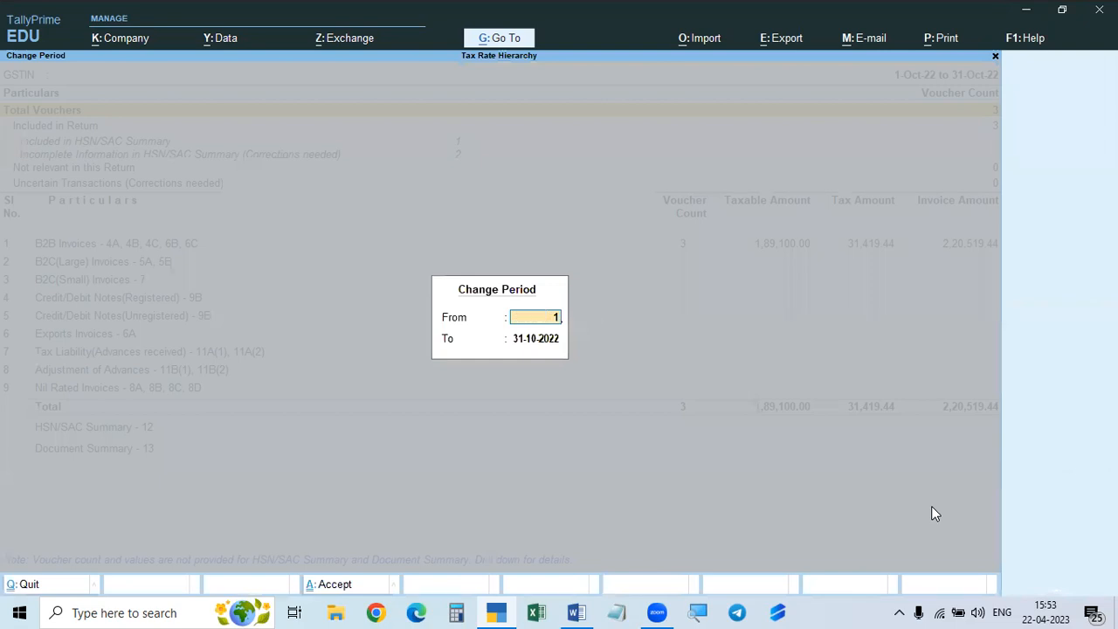
{"action": "type", "text": ".11"}
{"action": "key", "text": "Return"}
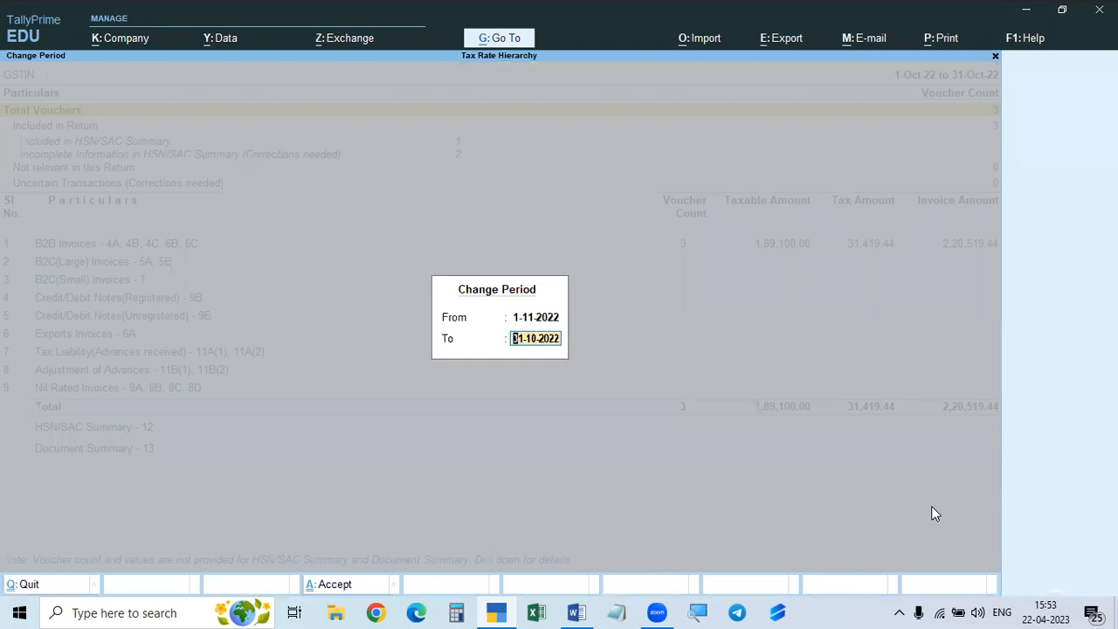
{"action": "type", "text": "3"}
{"action": "key", "text": "Escape"}
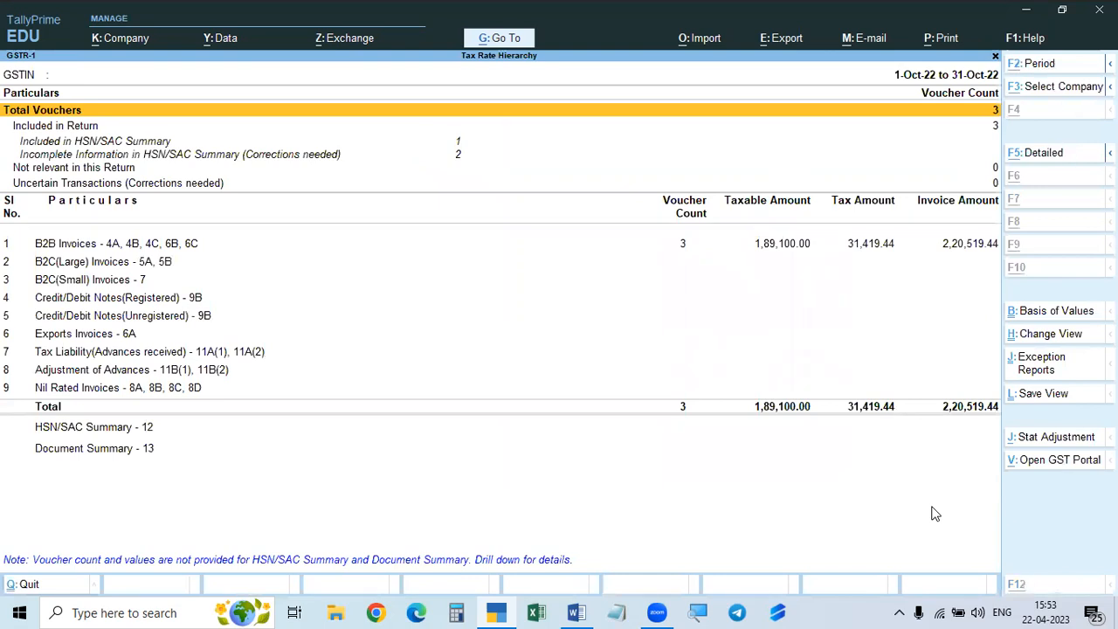
- Set the GSTR-1 reporting period from 1-Nov-22 to 1-Dec-22
{"action": "key", "text": "alt+F2"}
{"action": "type", "text": "1.10"}
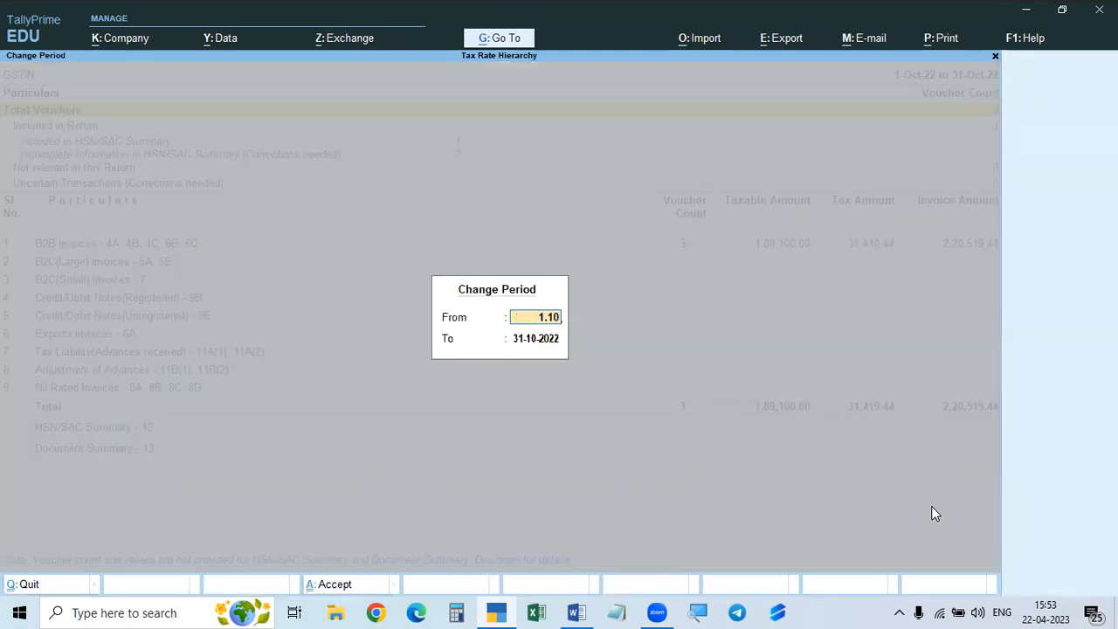
{"action": "key", "text": "BackSpace"}
{"action": "type", "text": "4"}
{"action": "key", "text": "BackSpace"}
{"action": "type", "text": "11"}
{"action": "key", "text": "Return"}
{"action": "type", "text": "1.12"}
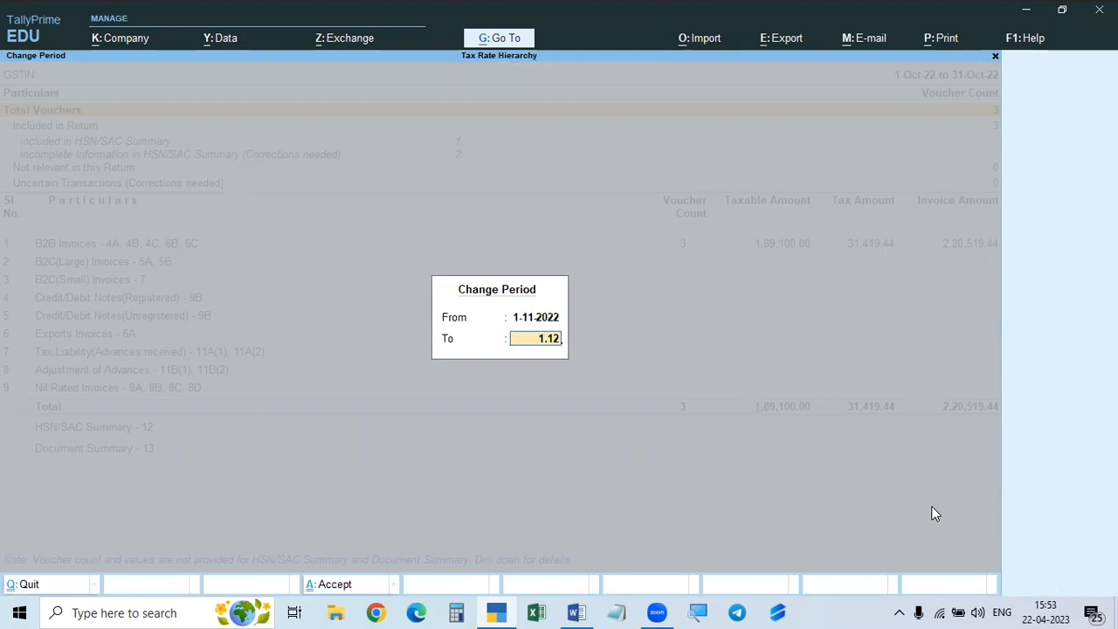
{"action": "key", "text": "Return"}
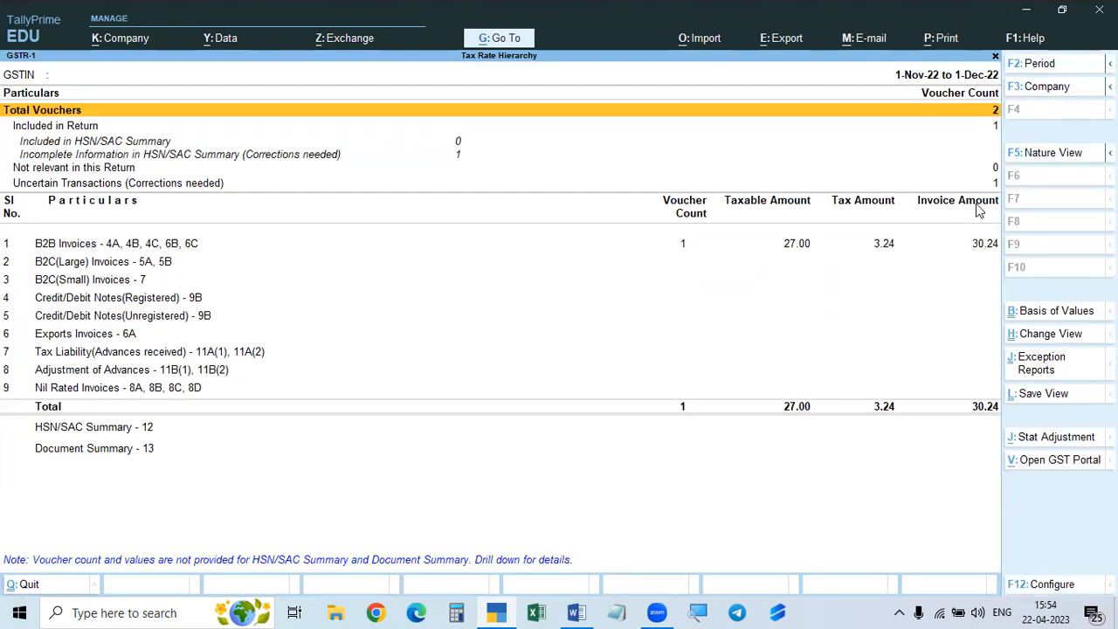
- Examine the B2B Invoices down to Ramana Traders' individual invoices, and return to the GSTR-1 summary
{"action": "left_click", "coordinate": [804, 250]}
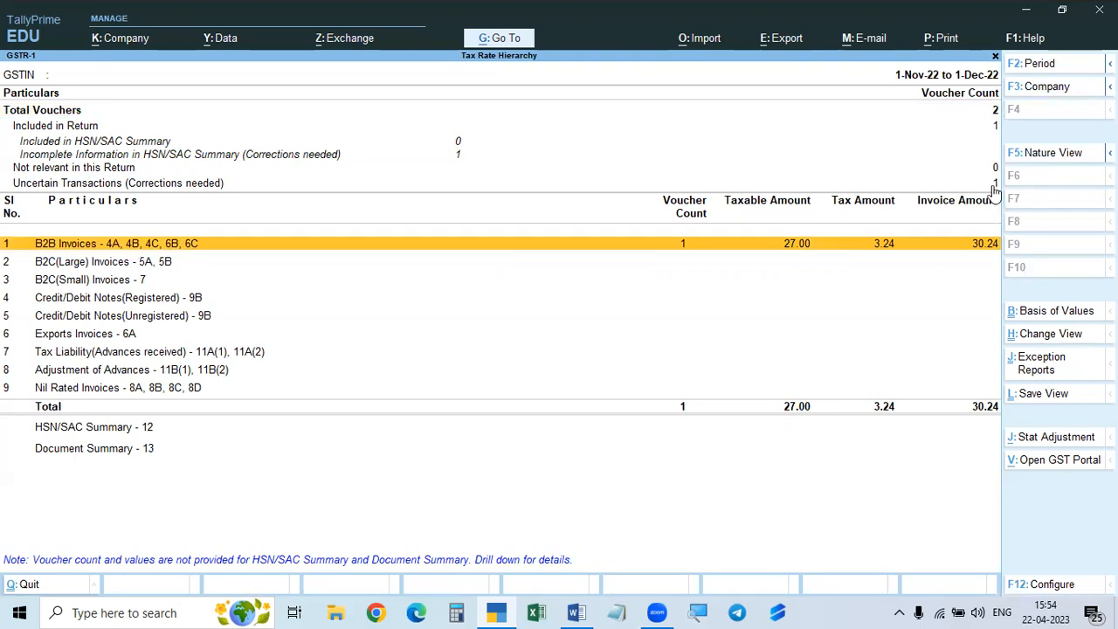
{"action": "left_click", "coordinate": [993, 184]}
{"action": "left_click", "coordinate": [794, 249]}
{"action": "left_click", "coordinate": [795, 252]}
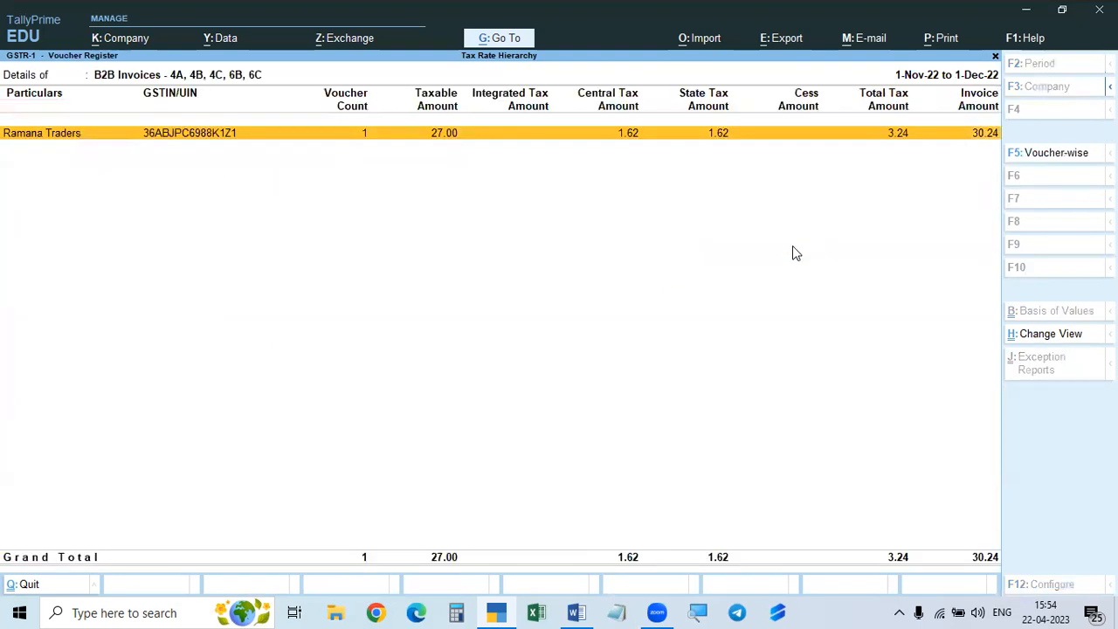
{"action": "key", "text": "Return"}
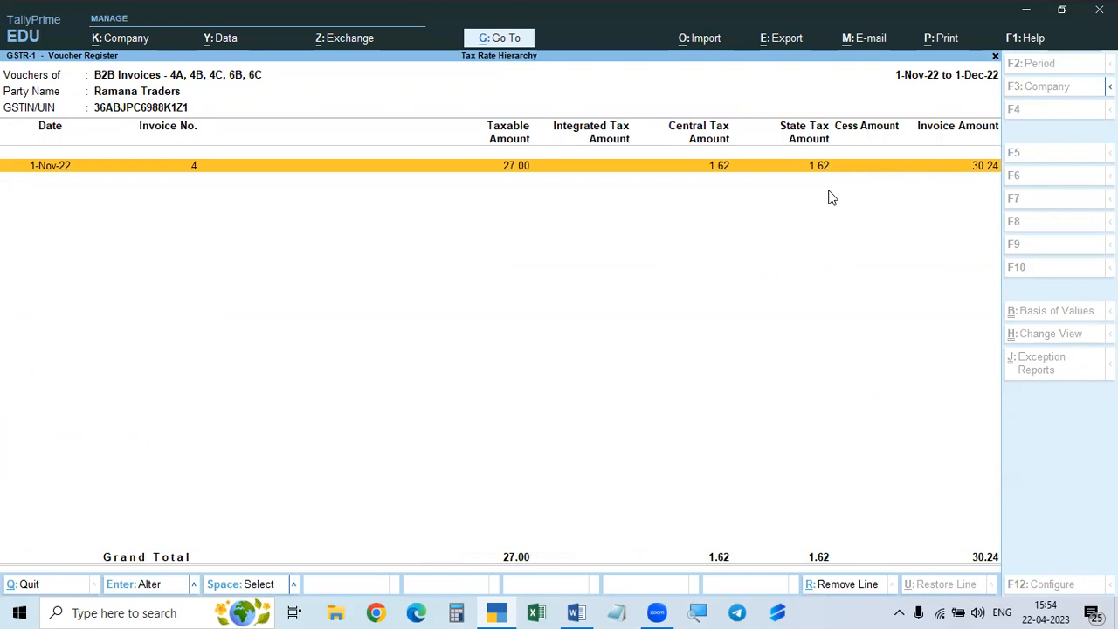
{"action": "key", "text": "Escape"}
{"action": "key", "text": "Escape"}
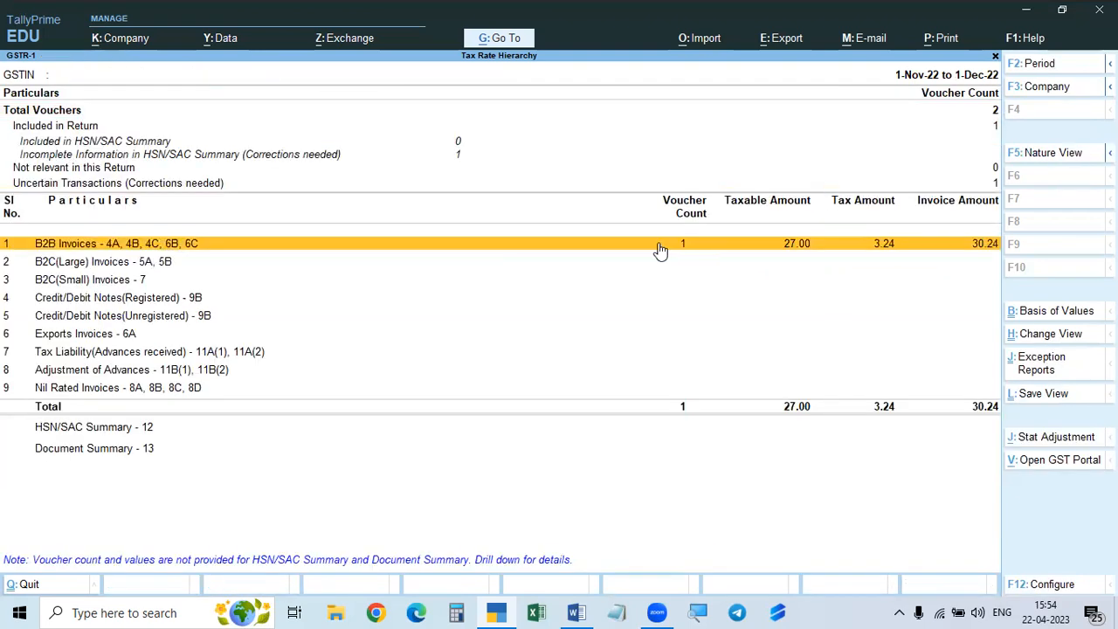
- Open the Uncertain Transactions and drill down to the voucher listed under the mismatch due to modified tax amount
{"action": "left_click", "coordinate": [996, 185]}
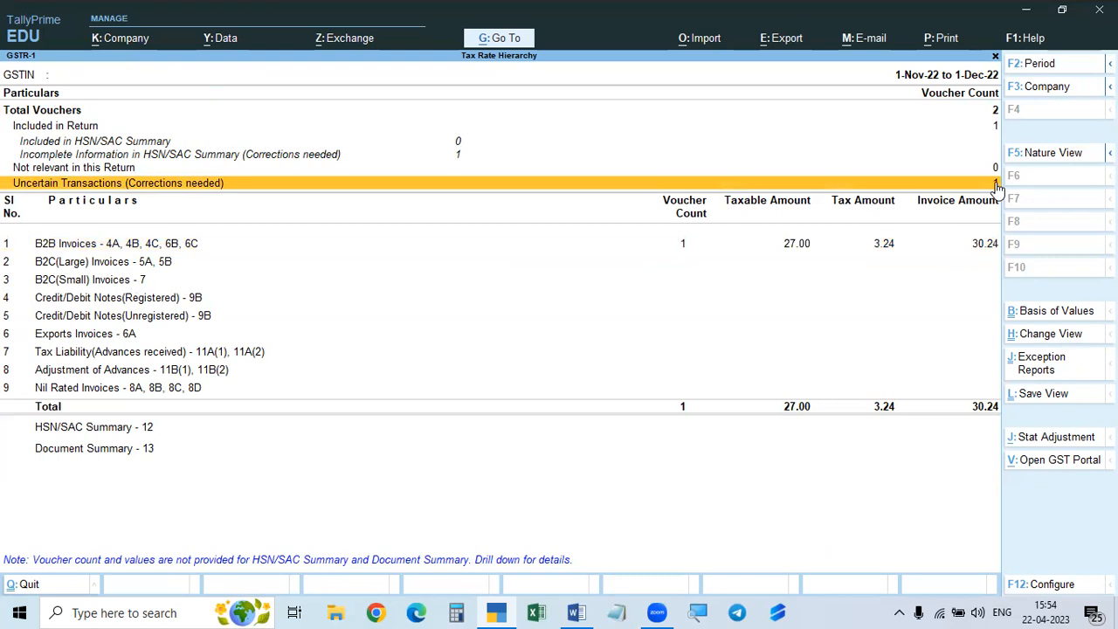
{"action": "left_click", "coordinate": [996, 185]}
{"action": "left_click", "coordinate": [996, 184]}
{"action": "left_click", "coordinate": [996, 184]}
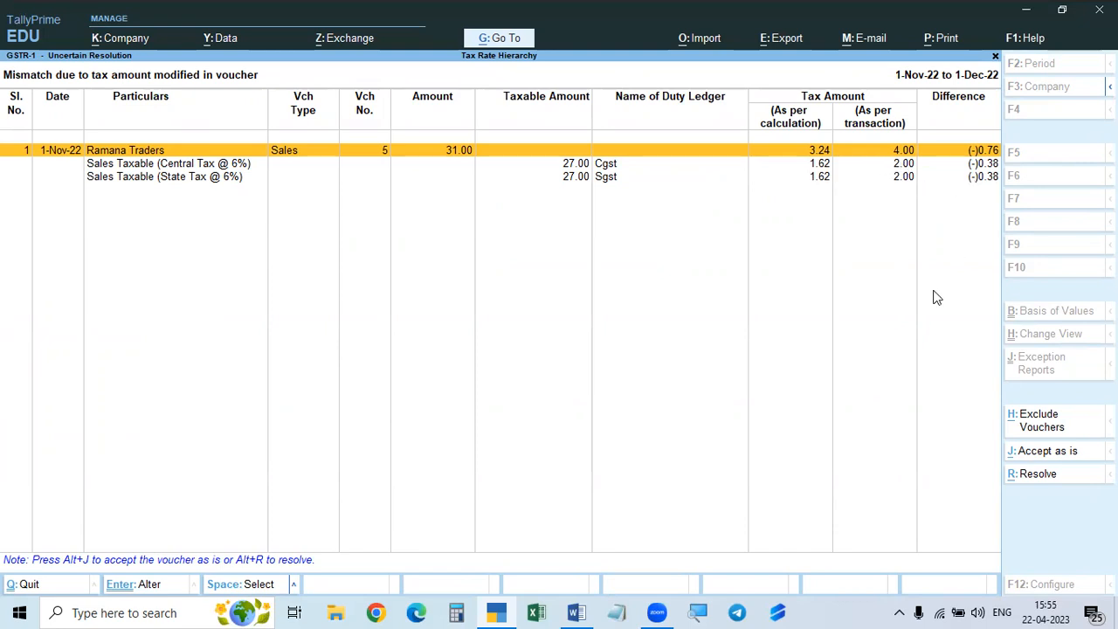
{"action": "key", "text": "Escape"}
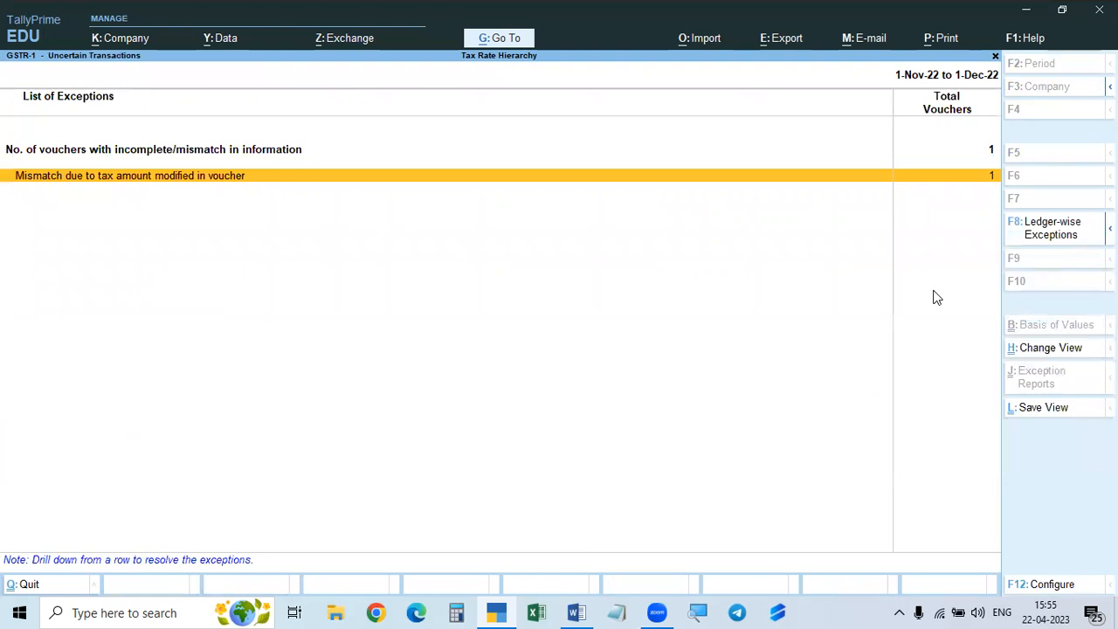
{"action": "key", "text": "Return"}
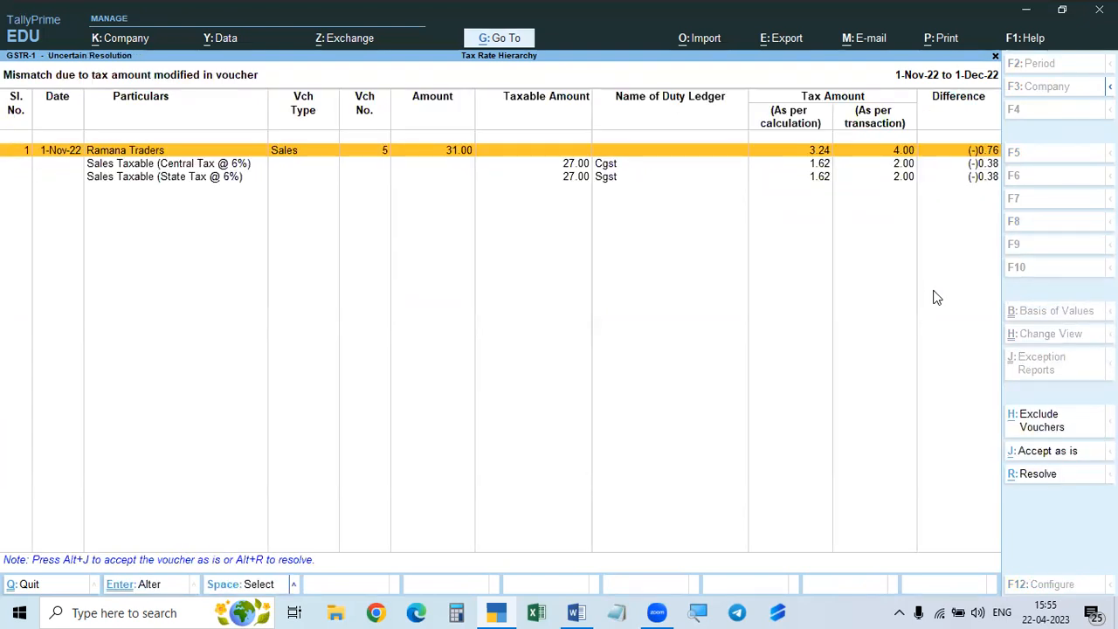
- Resolve the Ramana Traders voucher mismatch by setting both Cgst and Sgst transaction amounts to 1.62, accept it, and return to the GSTR-1 summary
{"action": "key", "text": "alt+r"}
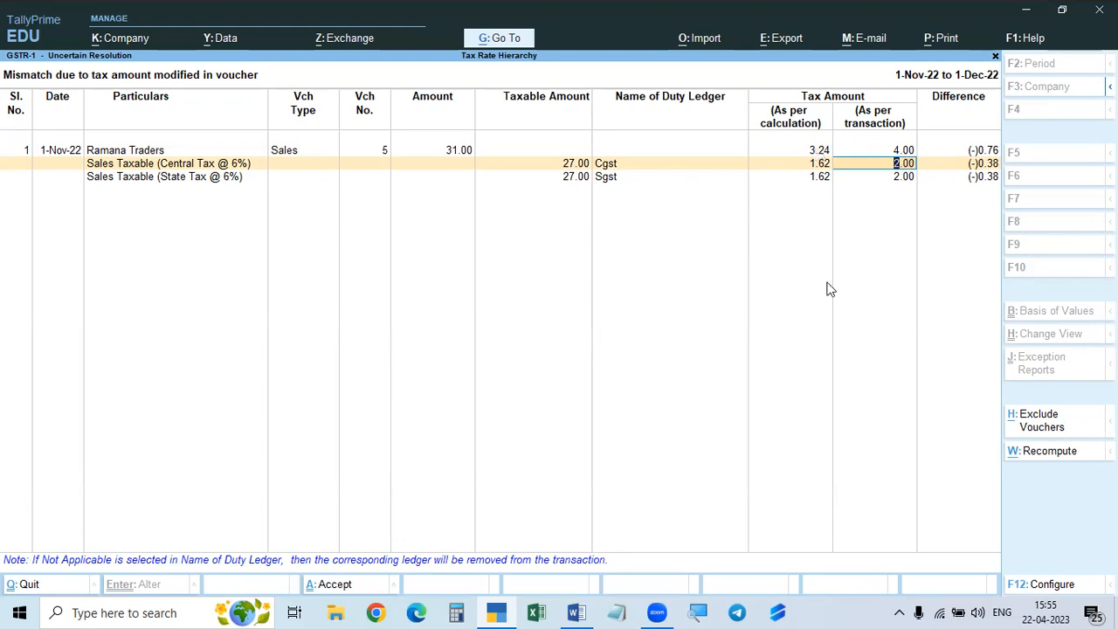
{"action": "type", "text": "1.62"}
{"action": "key", "text": "Return"}
{"action": "type", "text": "1.62"}
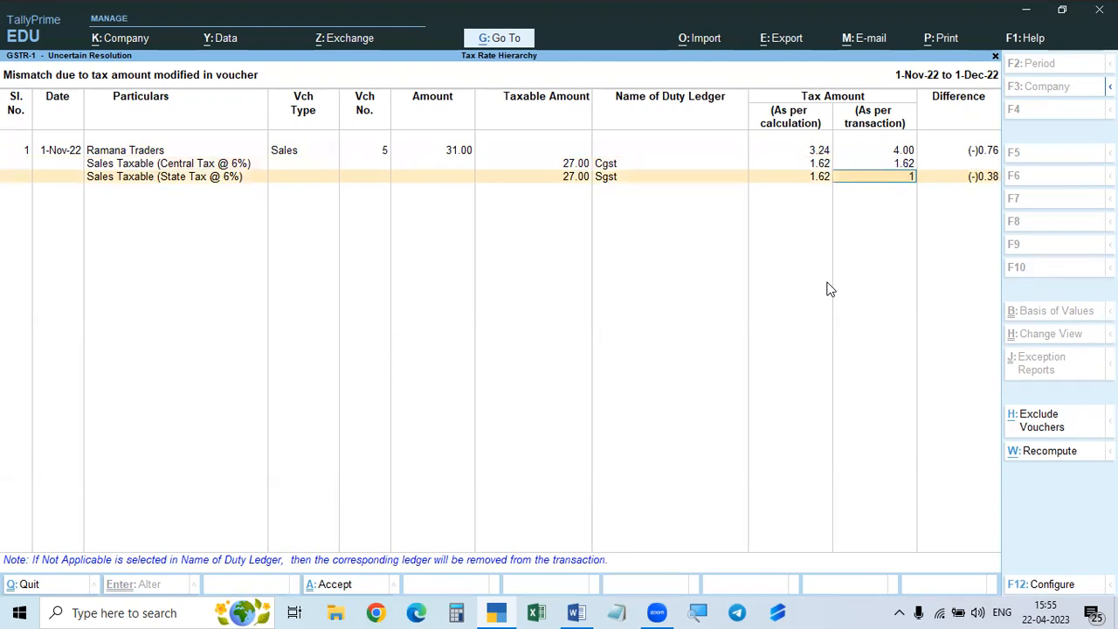
{"action": "key", "text": "Return"}
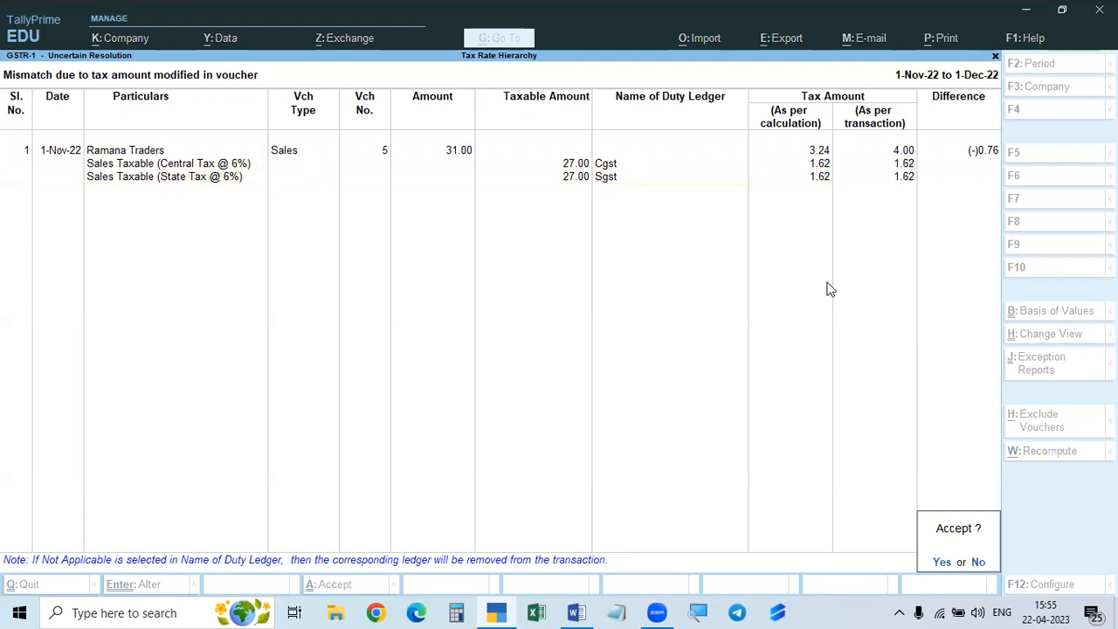
{"action": "key", "text": "y"}
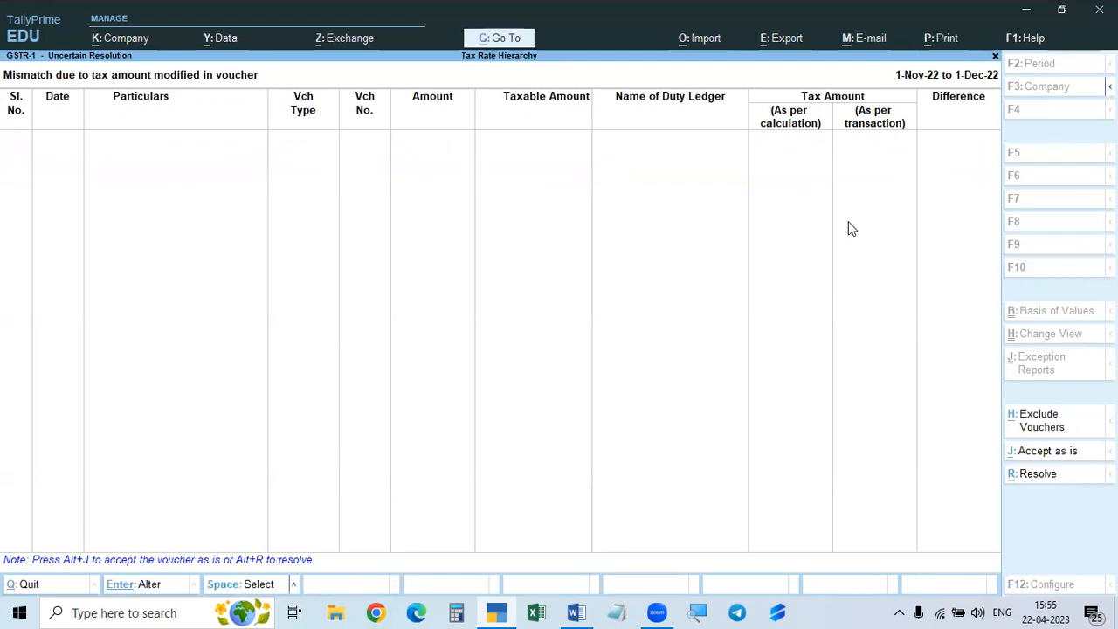
{"action": "key", "text": "Escape"}
{"action": "key", "text": "Escape"}
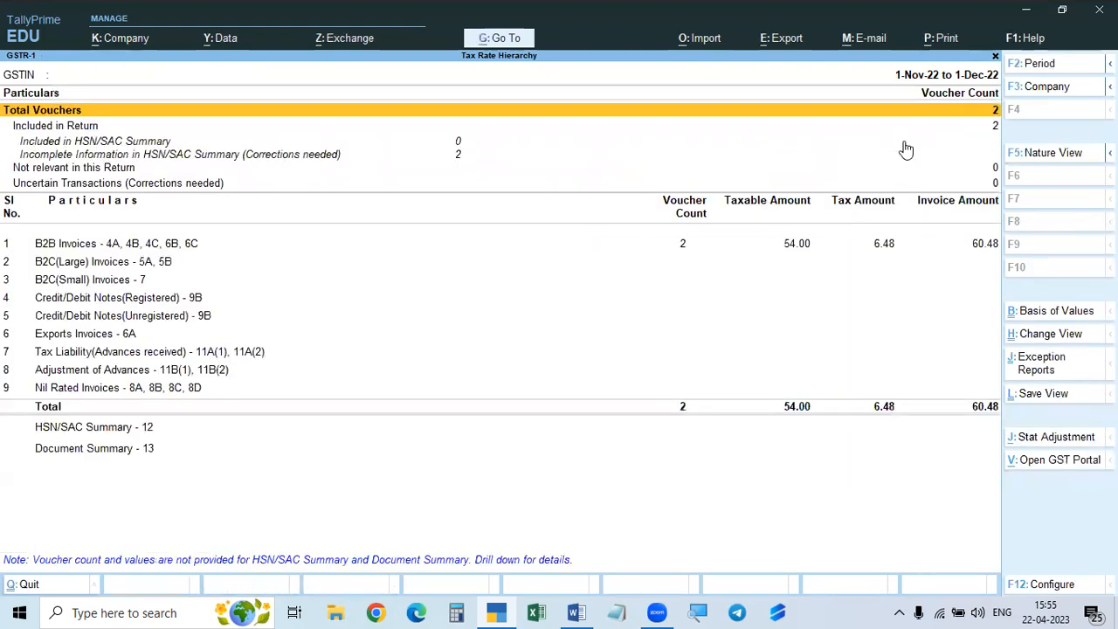
- Examine the Ramana Traders B2B invoices with their central and state tax, and return to the Gateway of Tally
{"action": "left_click", "coordinate": [797, 244]}
{"action": "key", "text": "Return"}
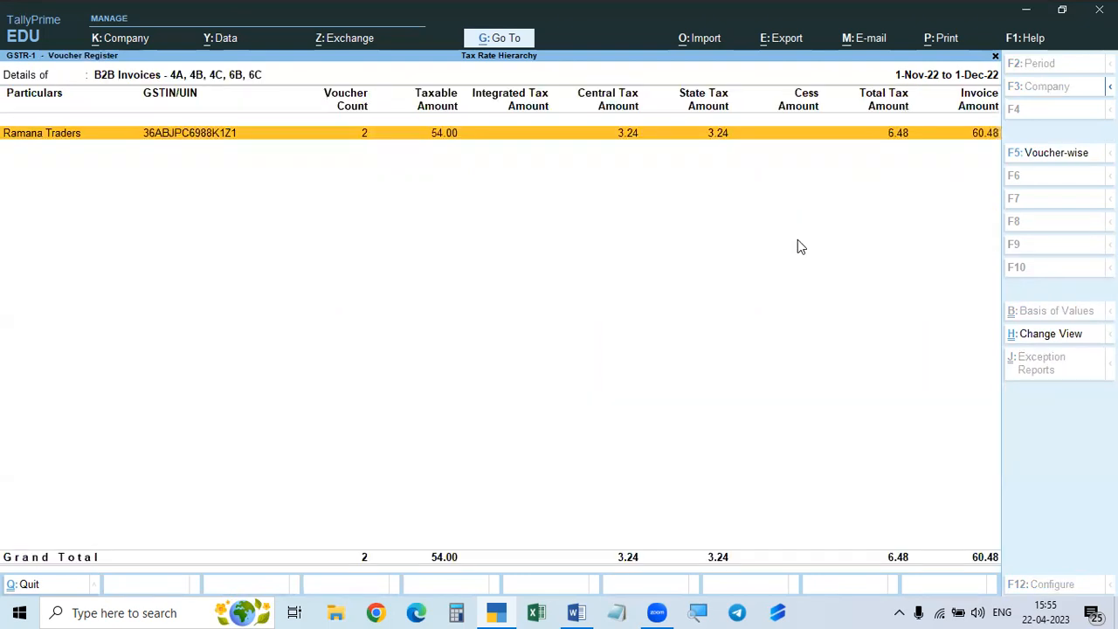
{"action": "key", "text": "Return"}
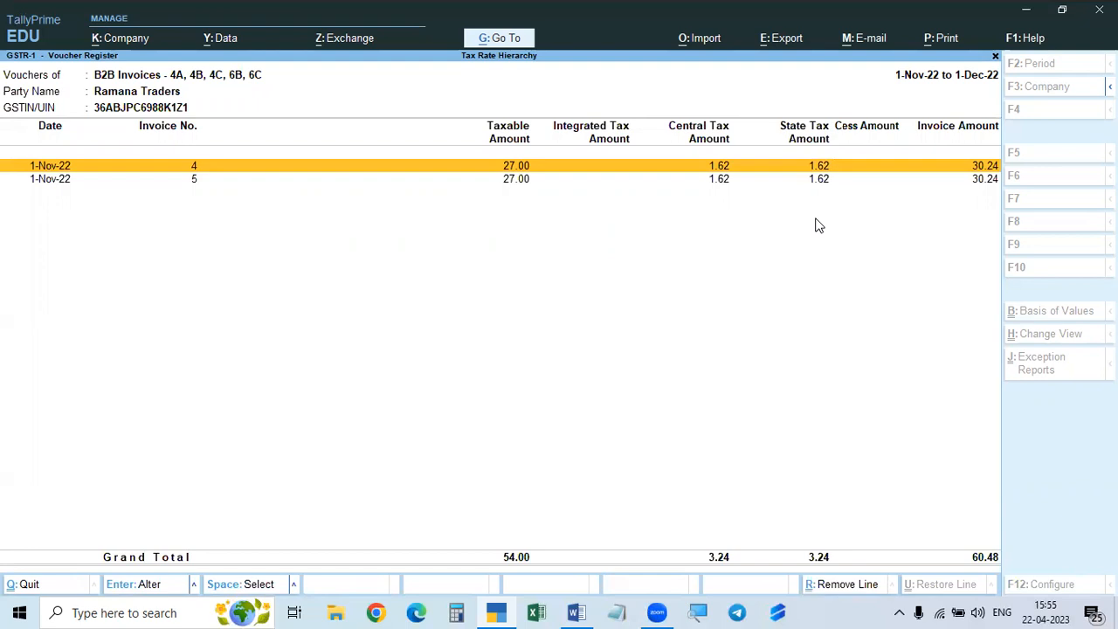
{"action": "key", "text": "Escape"}
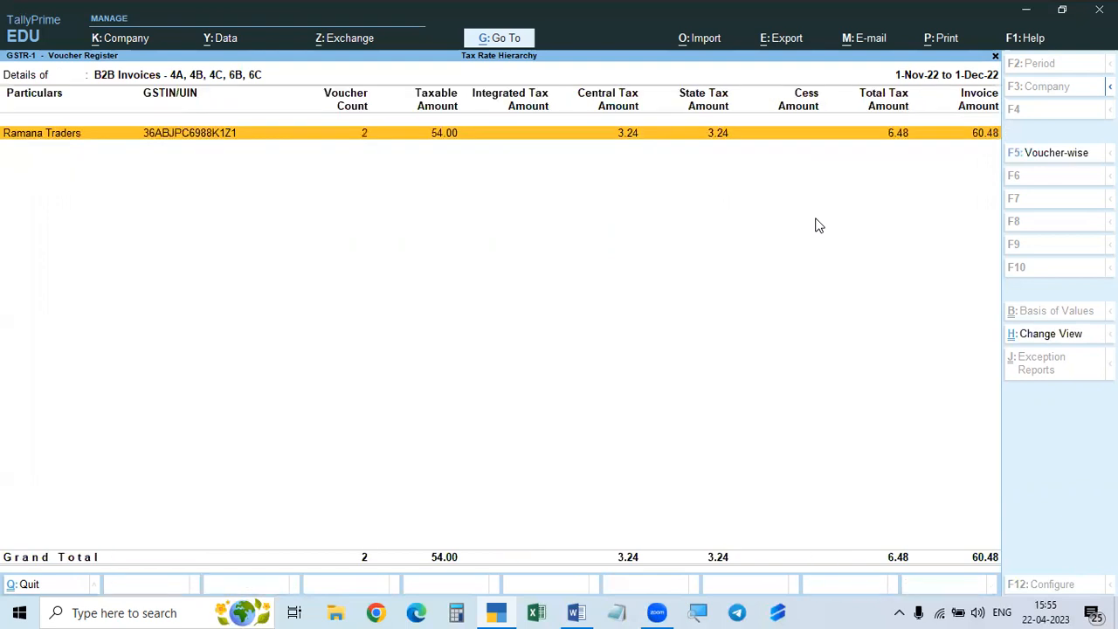
{"action": "key", "text": "Escape"}
{"action": "key", "text": "Escape"}
{"action": "key", "text": "Escape"}
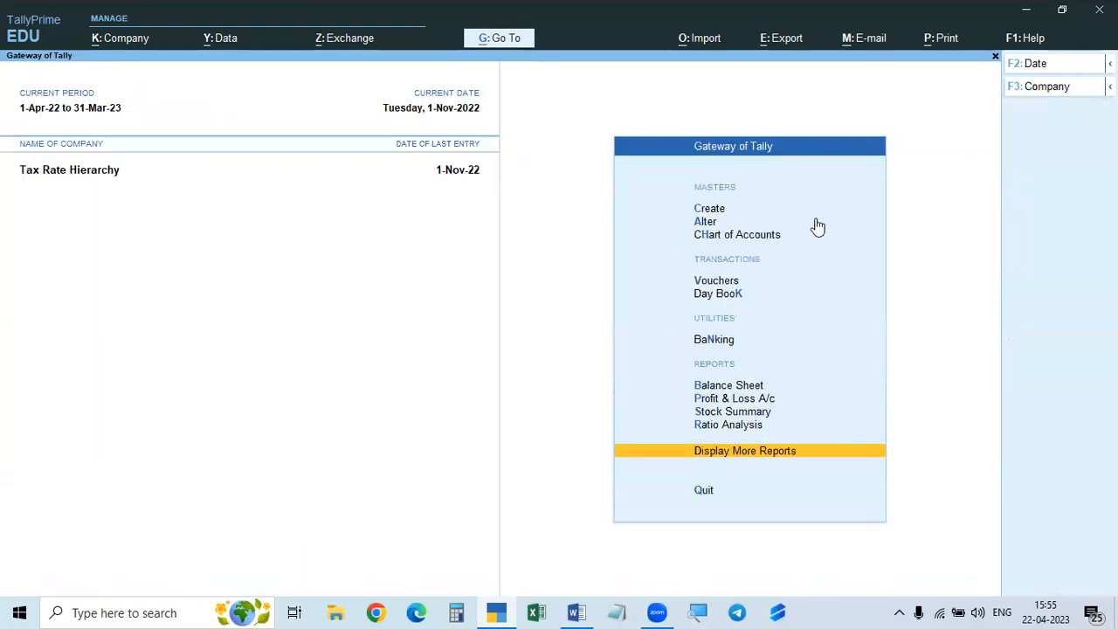
- Examine the Cgst and Sgst amounts in saved sales vouchers 5 and 4, and leave voucher entry
{"action": "key", "text": "v"}
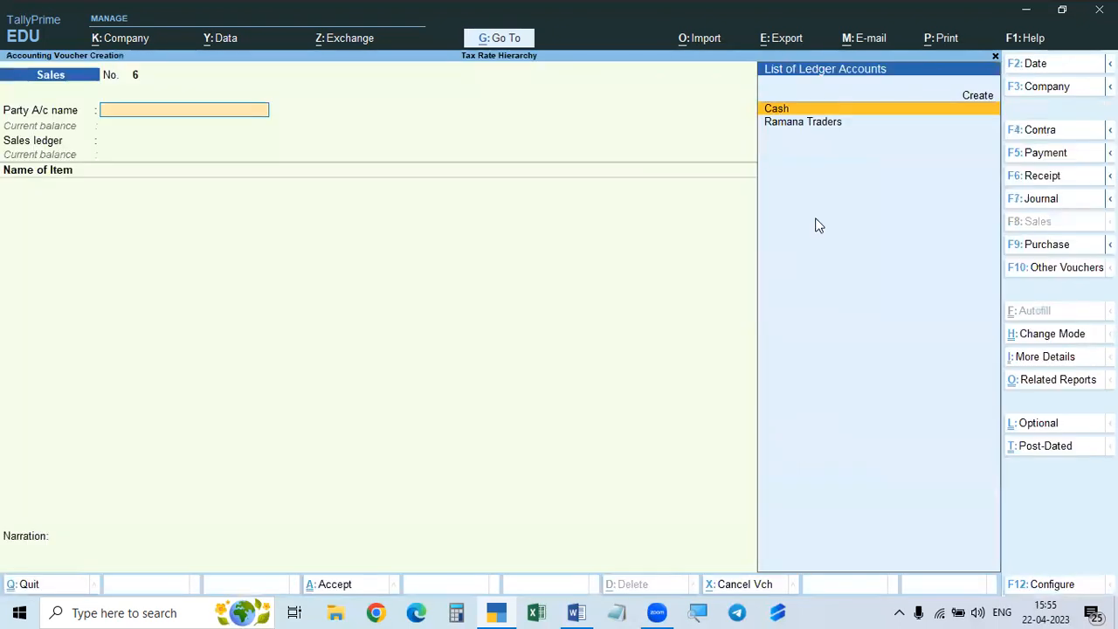
{"action": "key", "text": "Page_Up"}
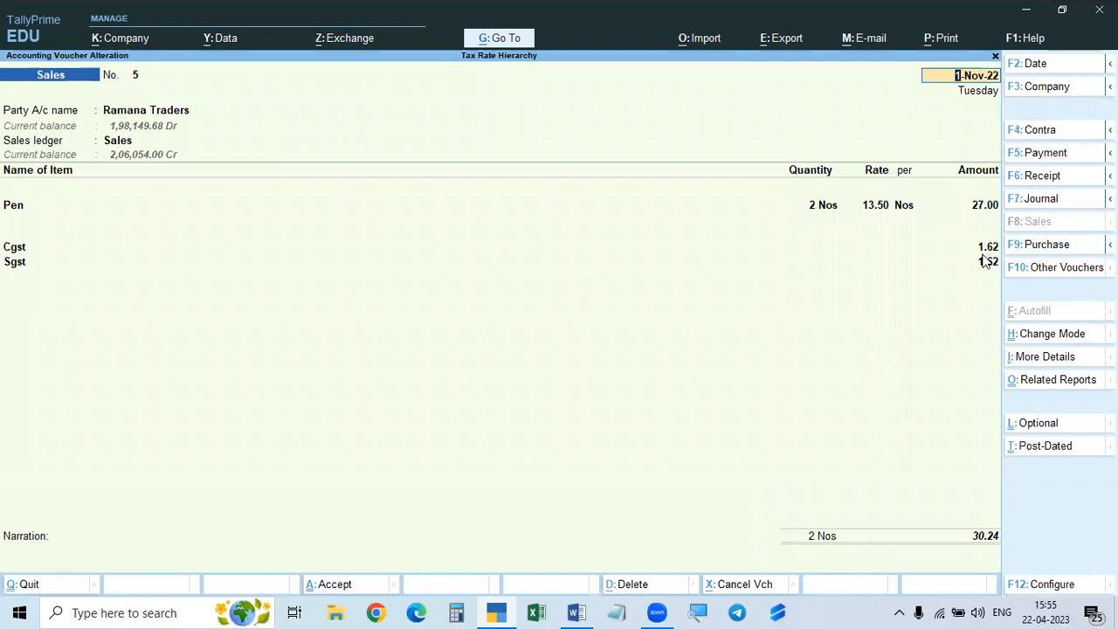
{"action": "key", "text": "Page_Up"}
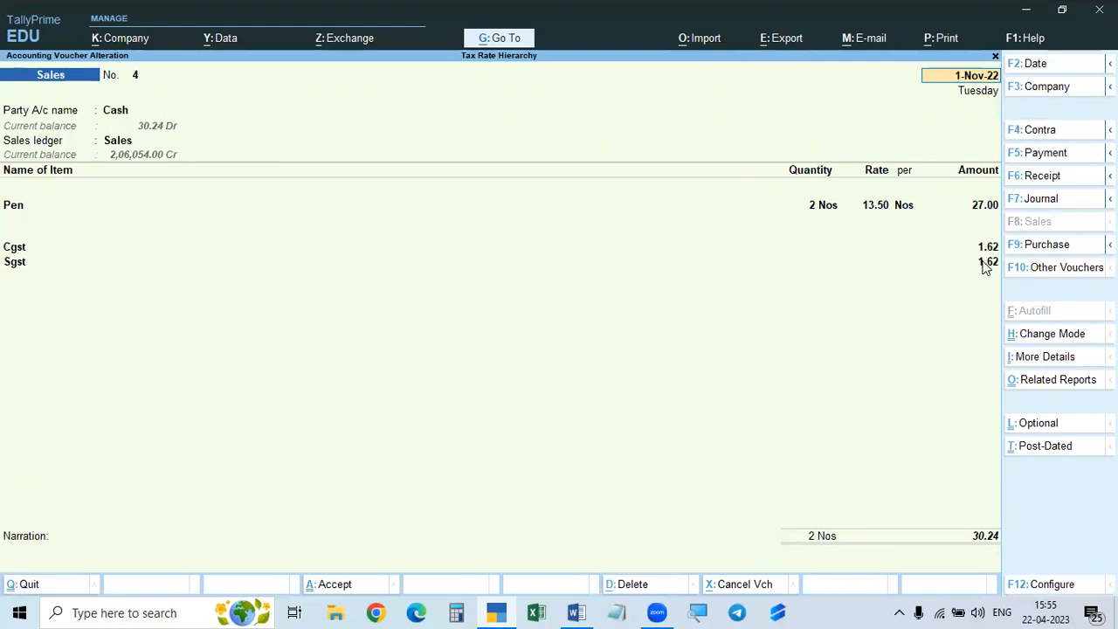
{"action": "key", "text": "Page_Down"}
{"action": "key", "text": "Page_Down"}
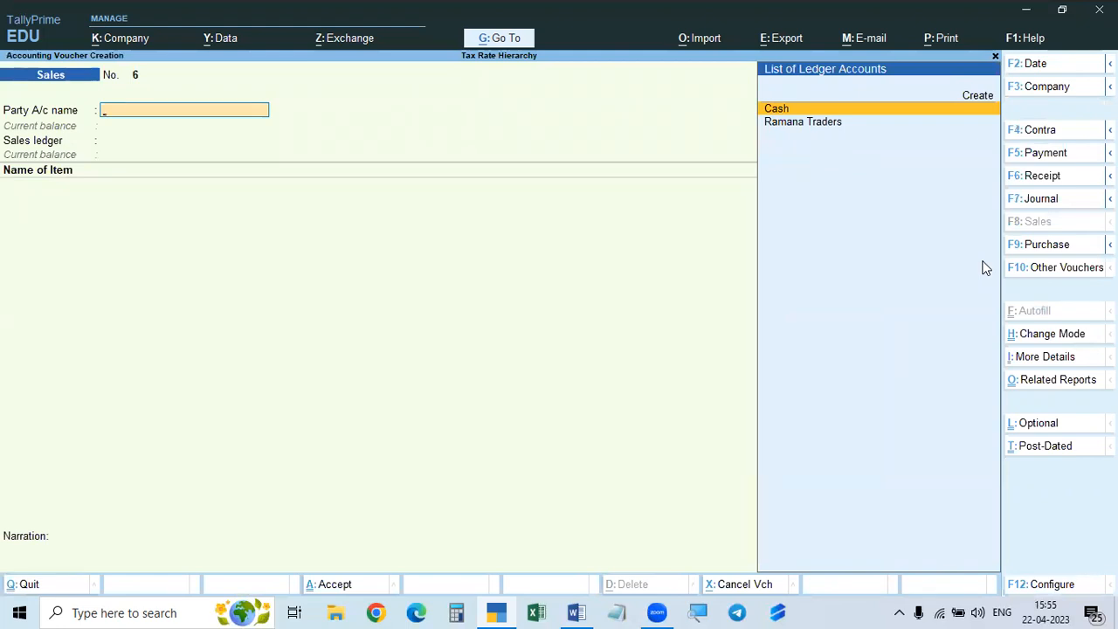
{"action": "key", "text": "Escape"}
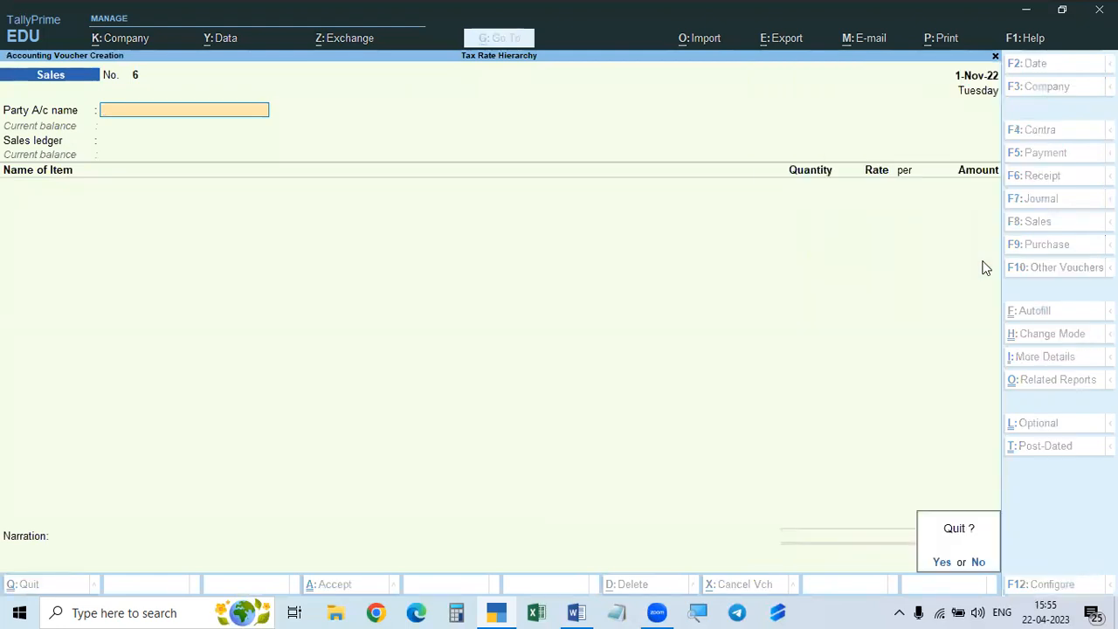
{"action": "key", "text": "y"}
{"action": "key", "text": "Up"}
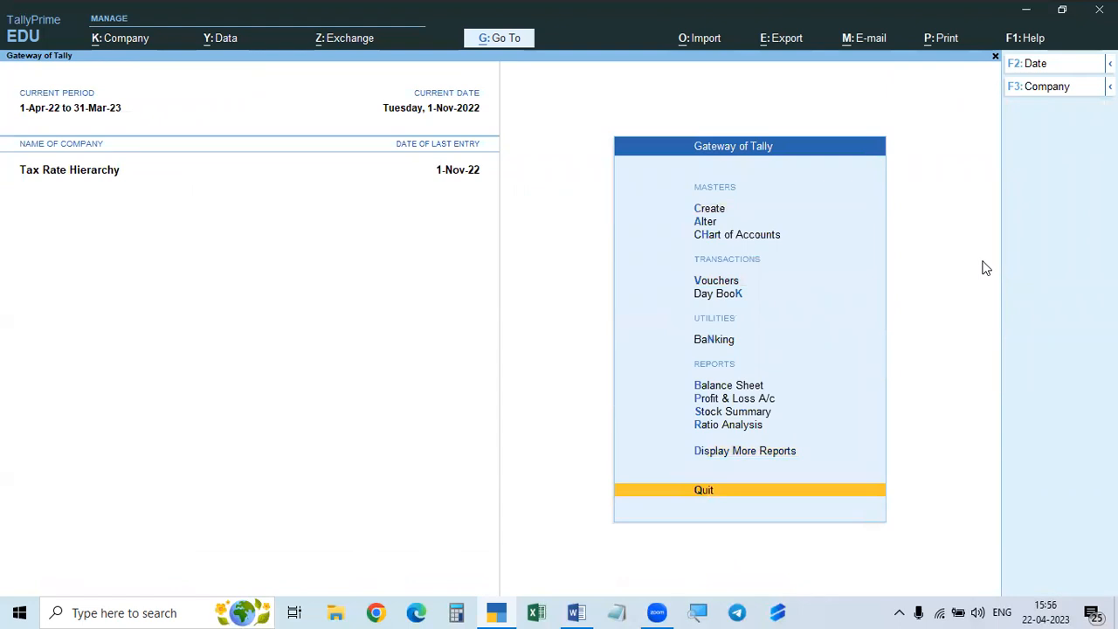
- Reopen sales voucher 5, examine the rounding settings in its Cgst ledger, and close the ledger without saving
{"action": "key", "text": "v"}
{"action": "key", "text": "Page_Up"}
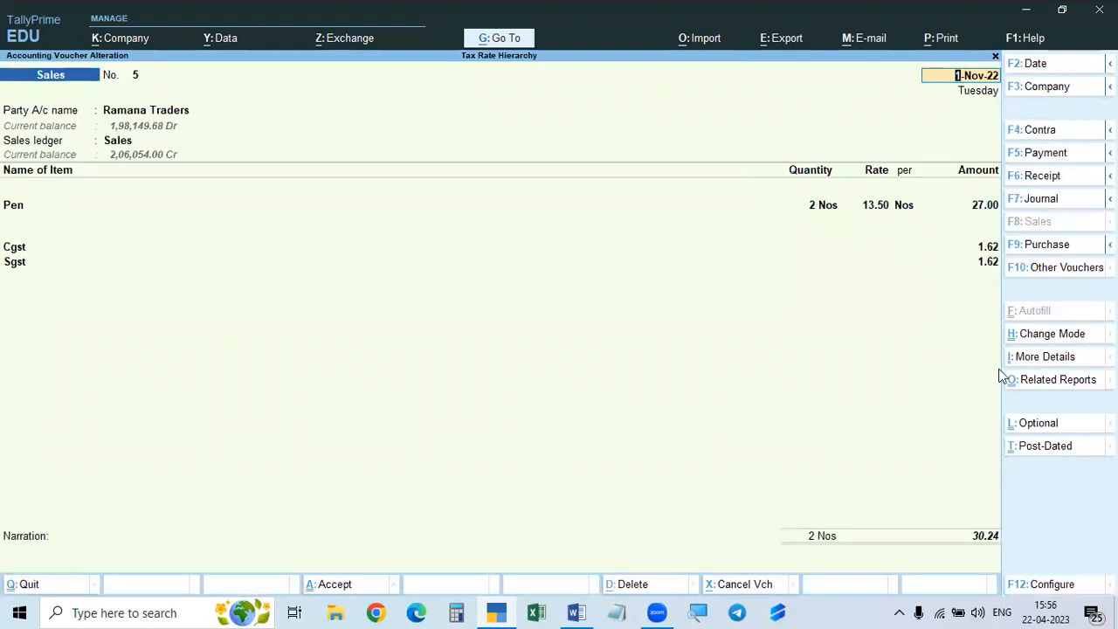
{"action": "left_click", "coordinate": [23, 247]}
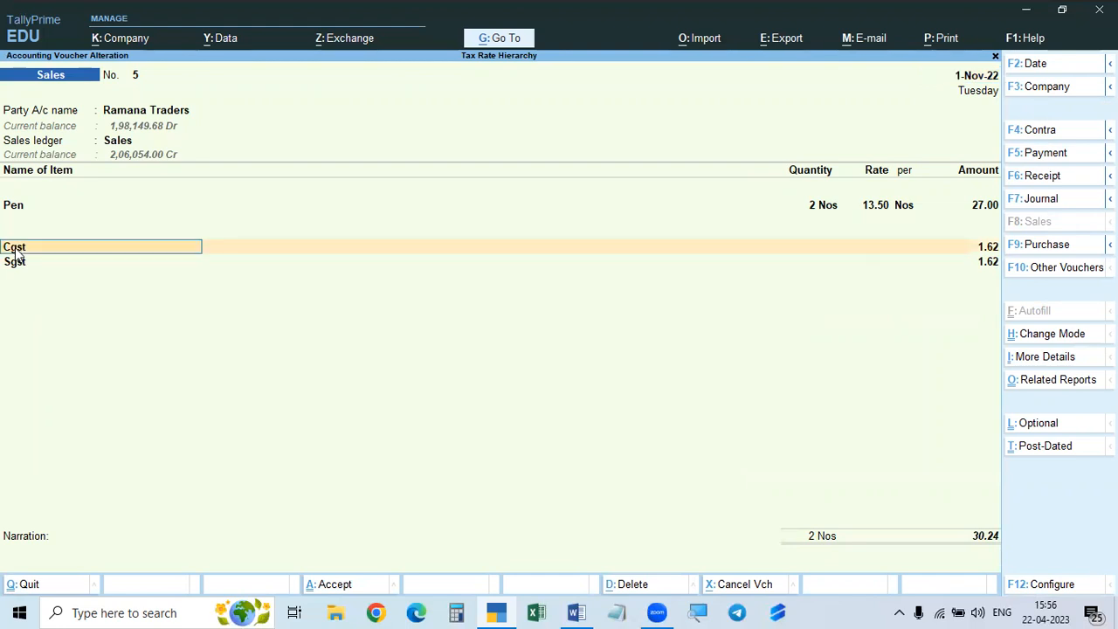
{"action": "key", "text": "ctrl+Return"}
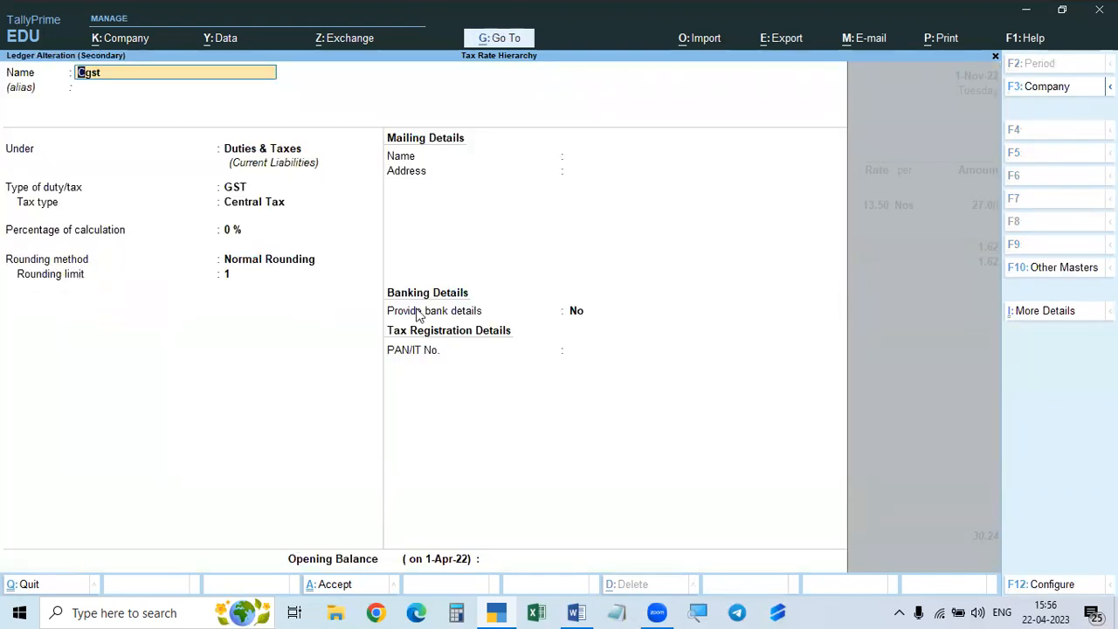
{"action": "key", "text": "BackSpace"}
{"action": "key", "text": "Escape"}
{"action": "key", "text": "y"}
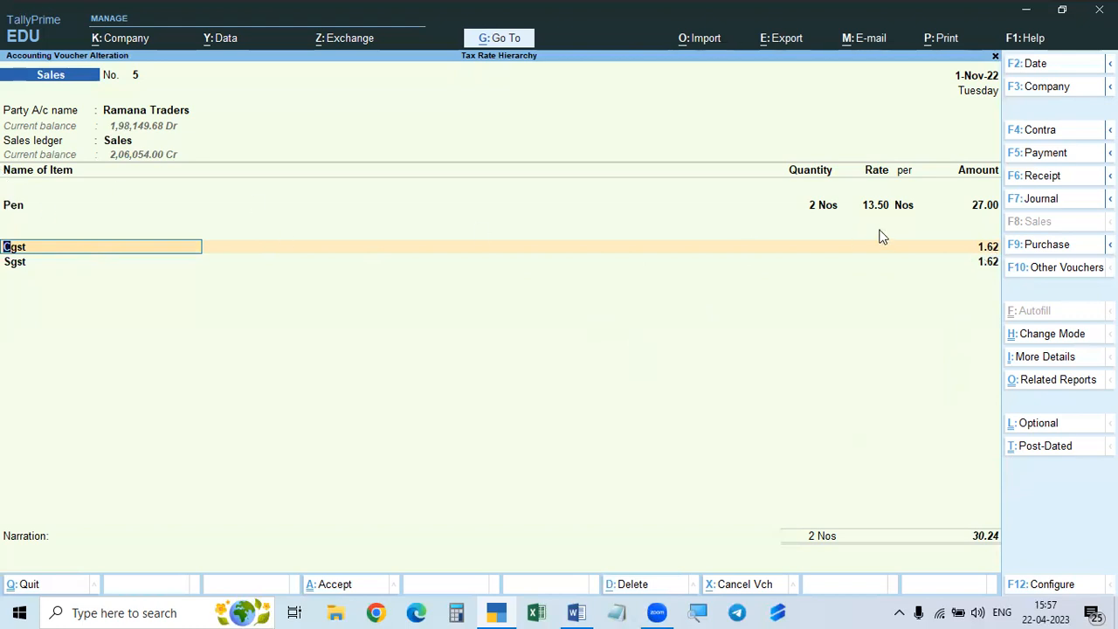
- Examine the Pen item's amount, the sales ledger and the invoice total in sales voucher 5
{"action": "left_click", "coordinate": [985, 208]}
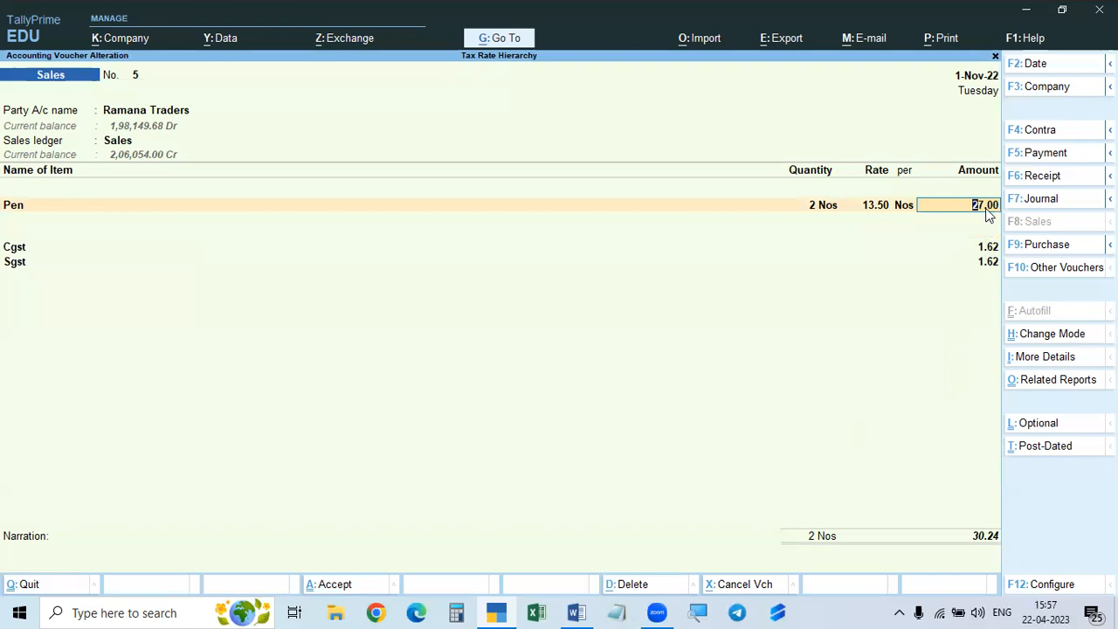
{"action": "key", "text": "Up"}
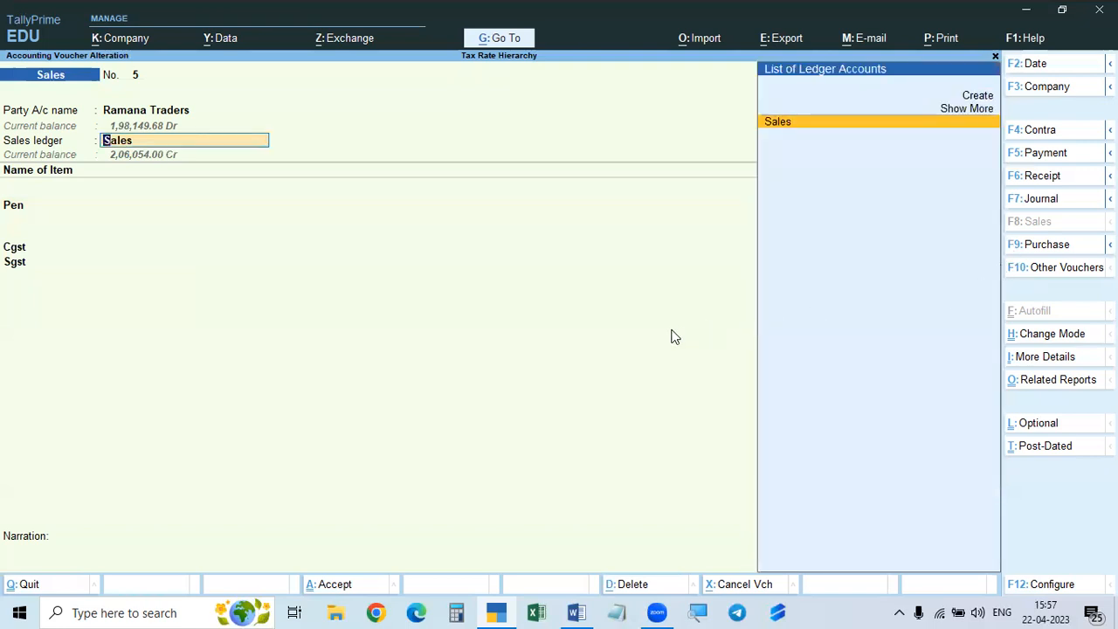
{"action": "key", "text": "Return"}
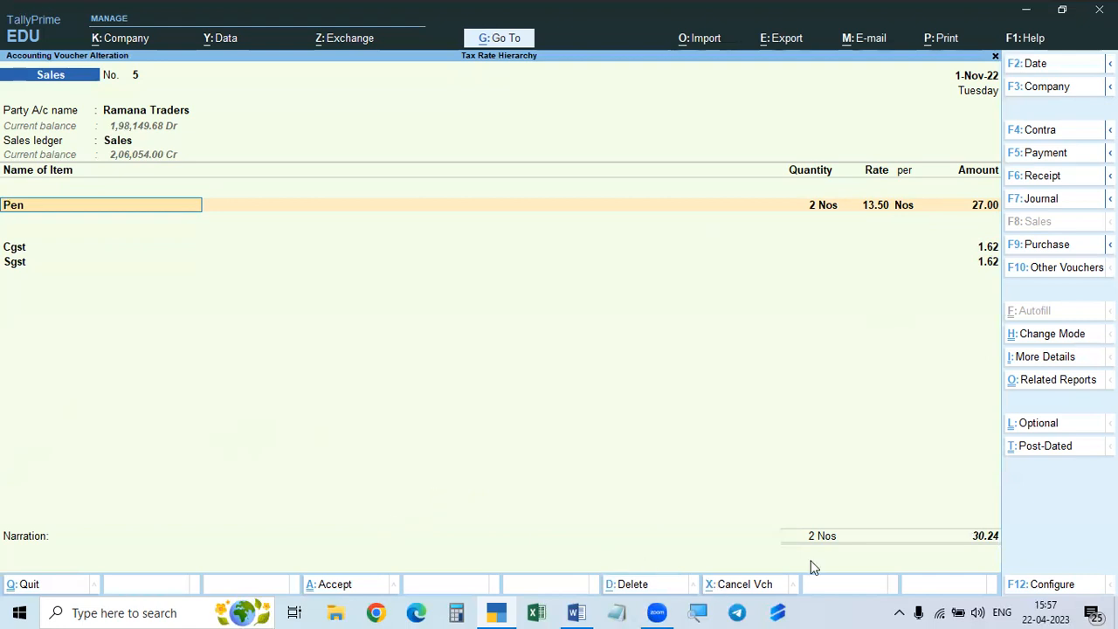
{"action": "left_click", "coordinate": [978, 535]}
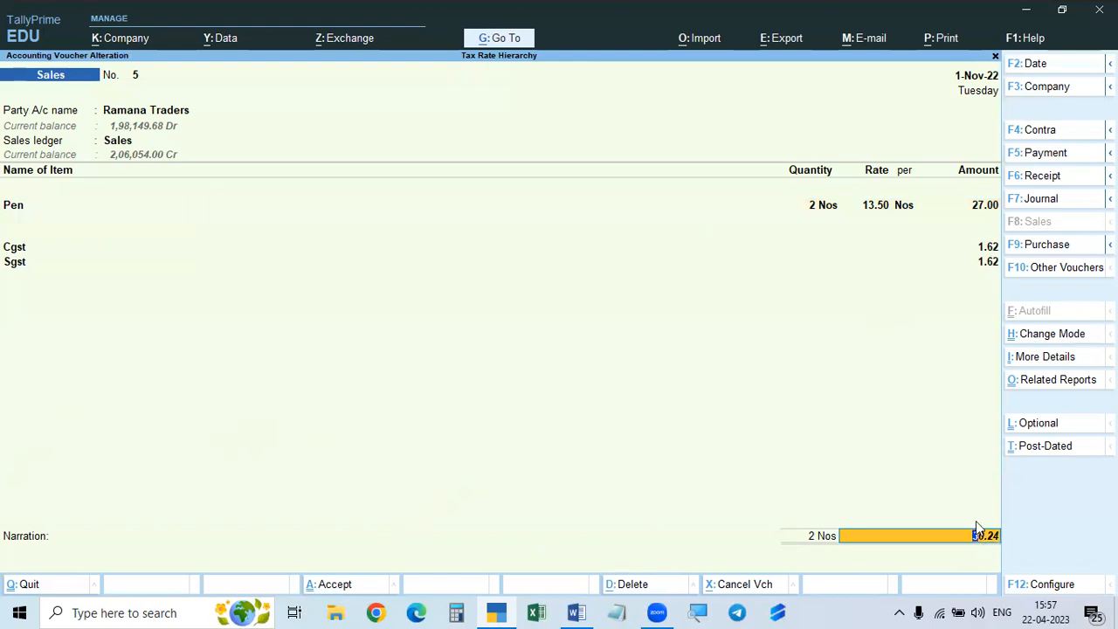
{"action": "left_click", "coordinate": [993, 211]}
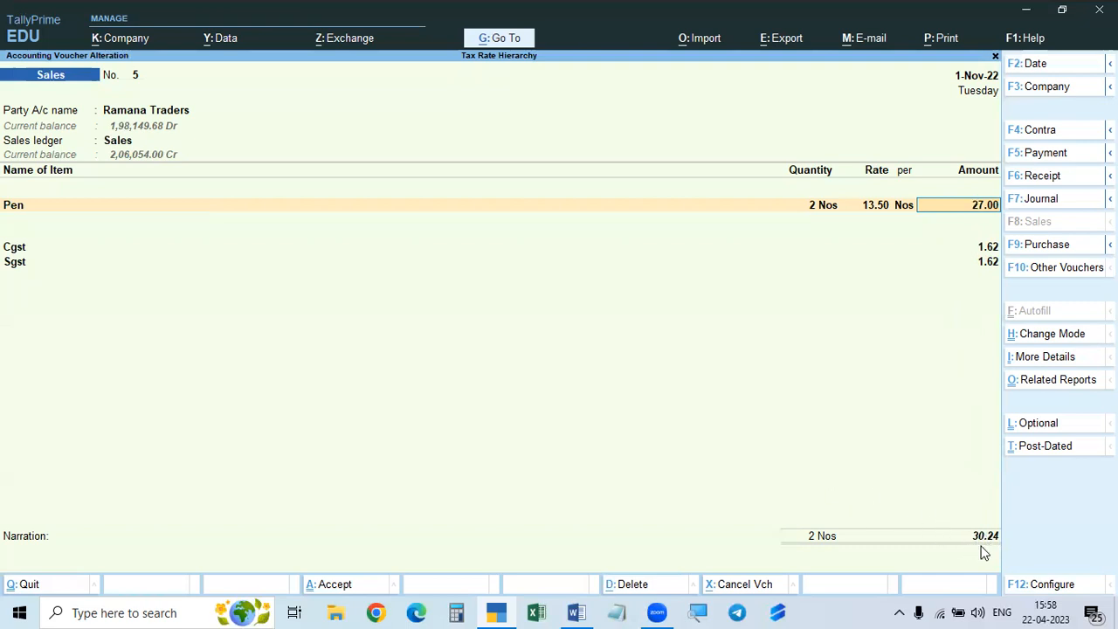
- Switch to Notepad and write the values 30.24 and 30.00 side by side on the first line
{"action": "left_click", "coordinate": [700, 612]}
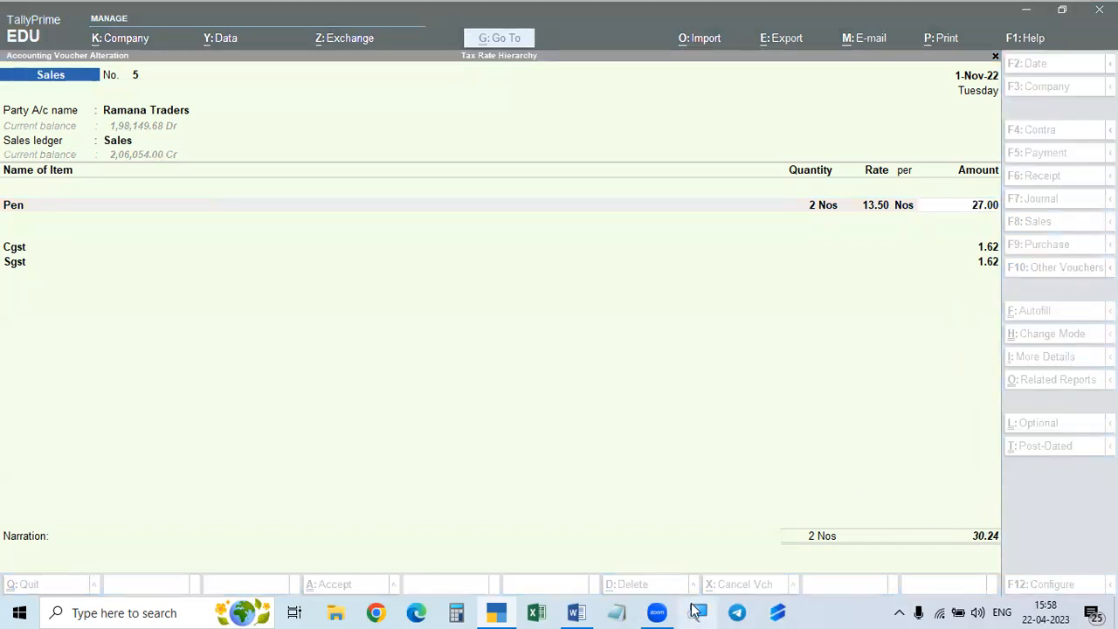
{"action": "left_click", "coordinate": [618, 608]}
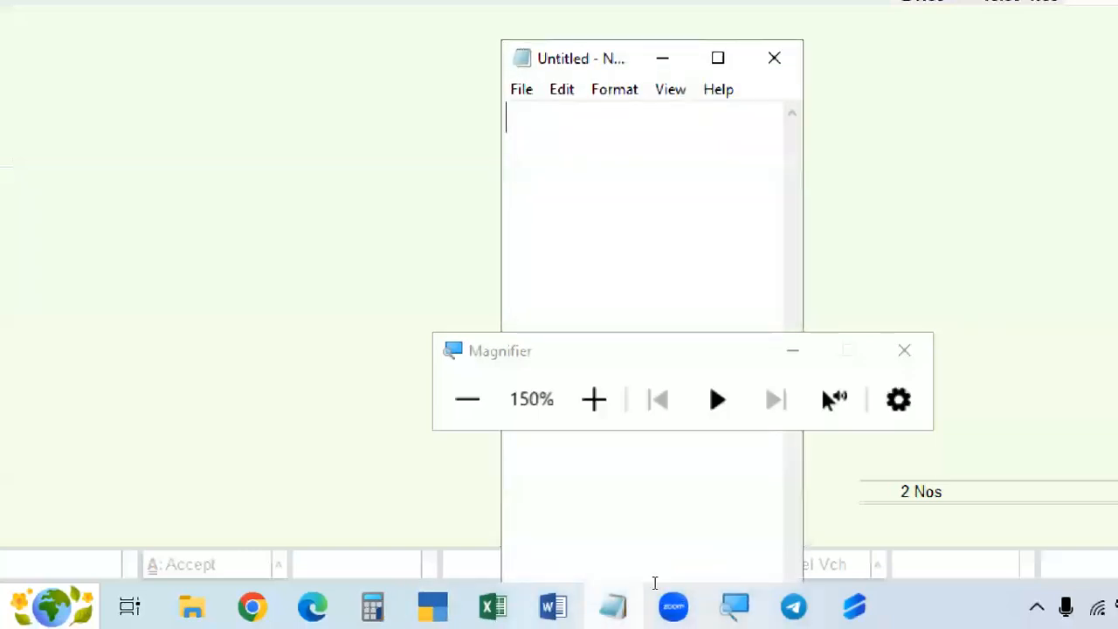
{"action": "left_click", "coordinate": [811, 446]}
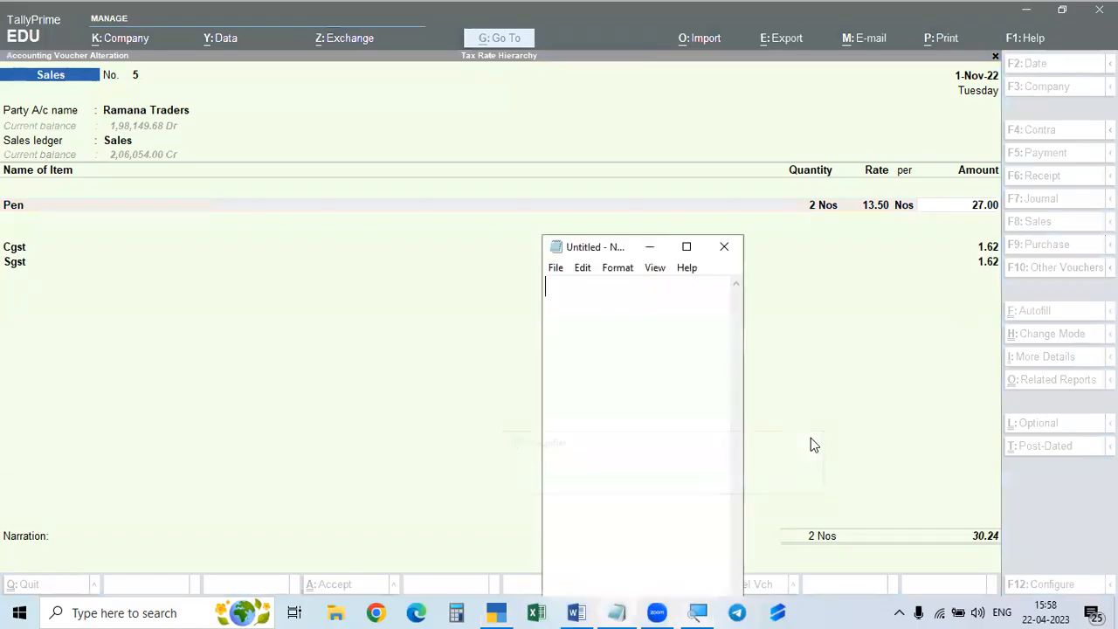
{"action": "type", "text": "30.24"}
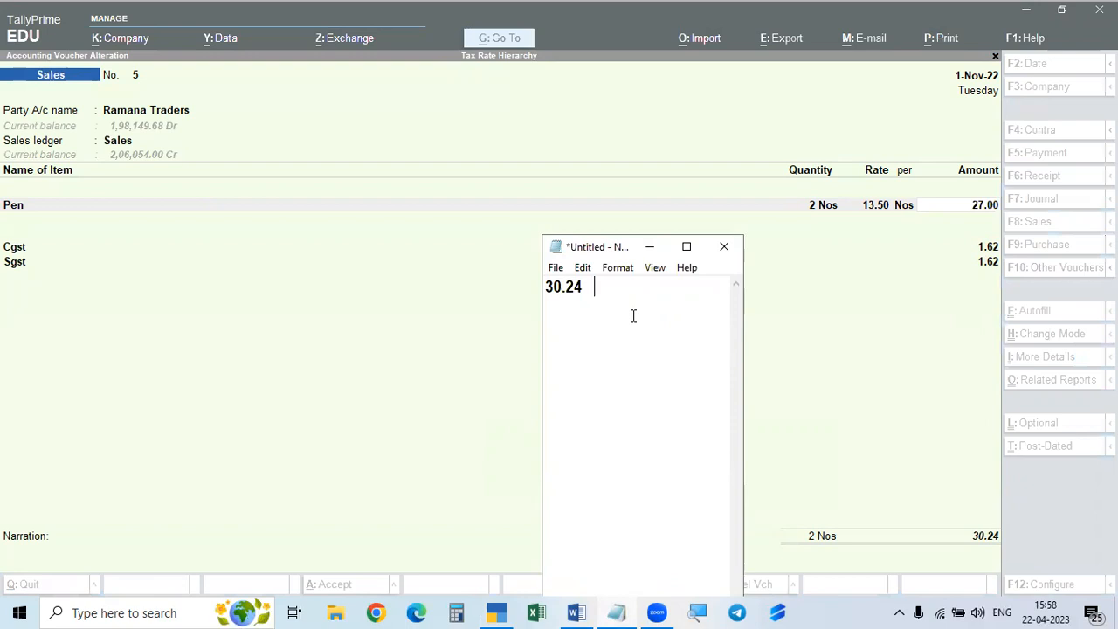
{"action": "type", "text": "30.00"}
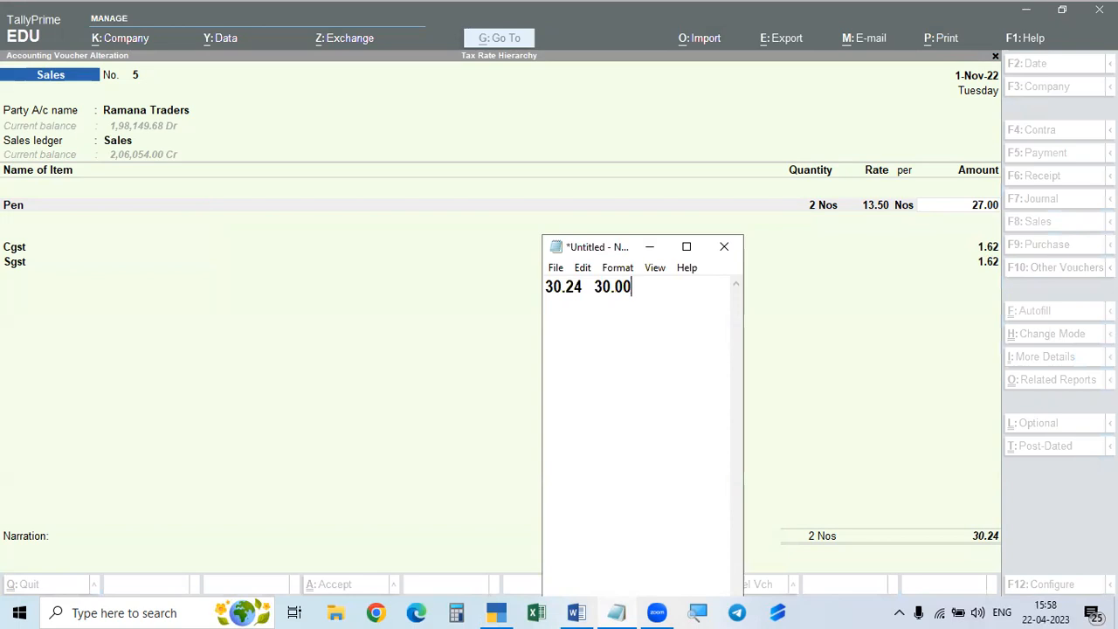
- Add 31.00 after 30.00 in Notepad, remove it, highlight 30.00, and return to the TallyPrime sales voucher
{"action": "type", "text": "31.00"}
{"action": "left_click_drag", "start_coordinate": [644, 288], "coordinate": [708, 299]}
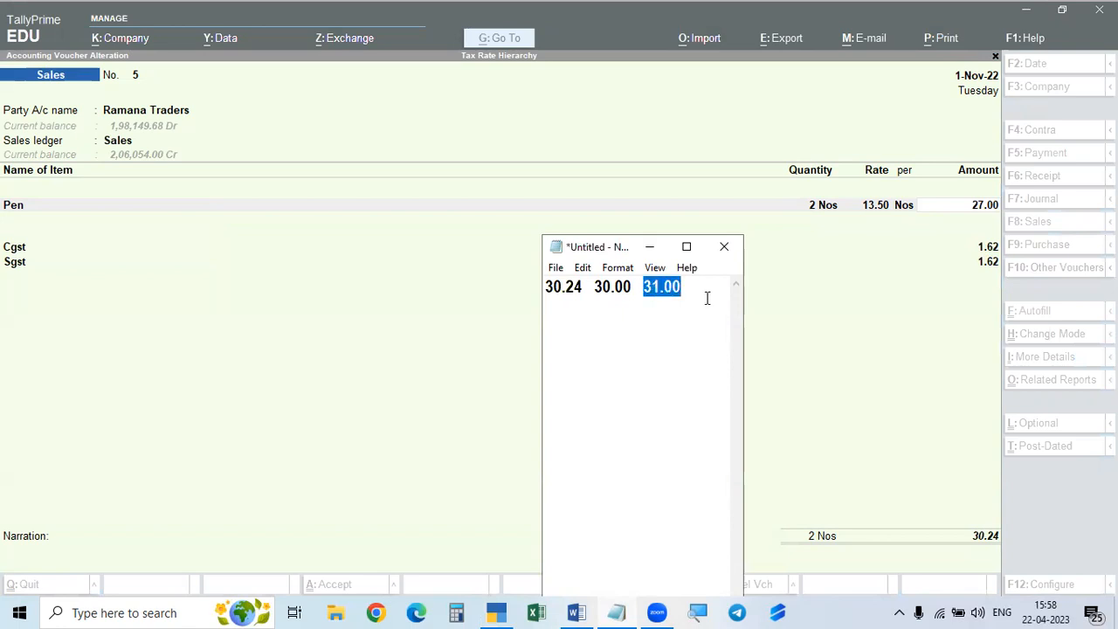
{"action": "key", "text": "BackSpace"}
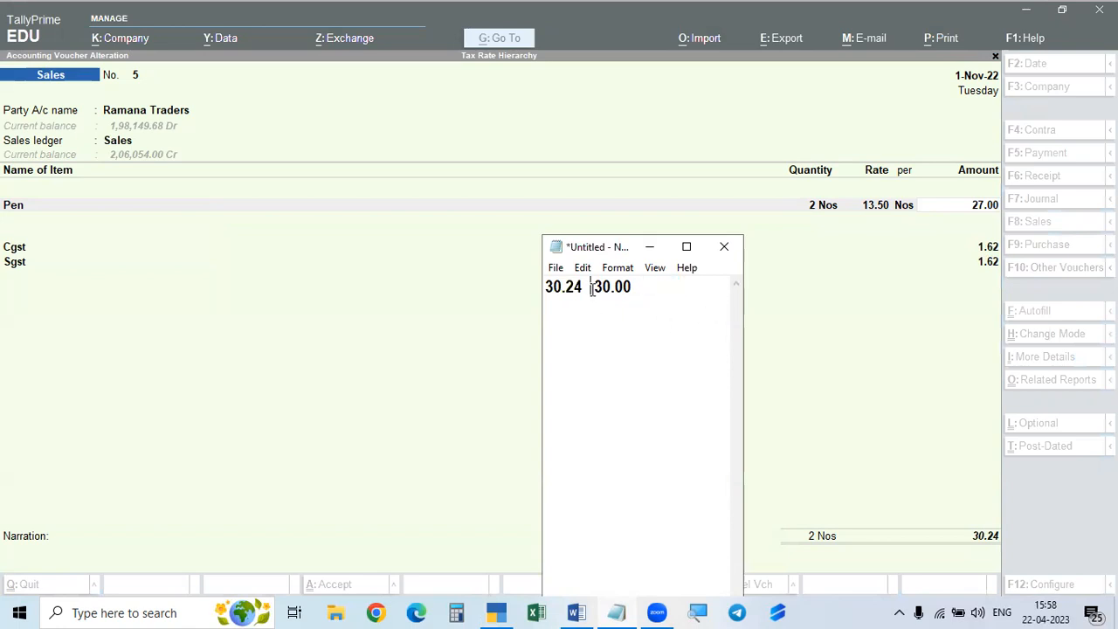
{"action": "left_click_drag", "start_coordinate": [591, 290], "coordinate": [633, 290]}
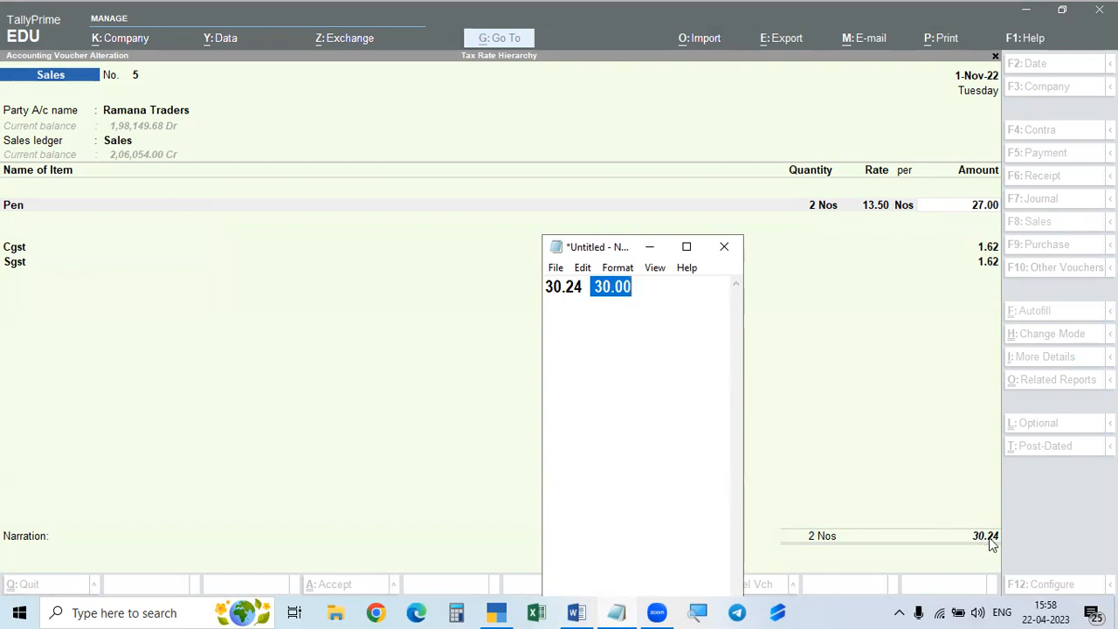
{"action": "left_click", "coordinate": [979, 282]}
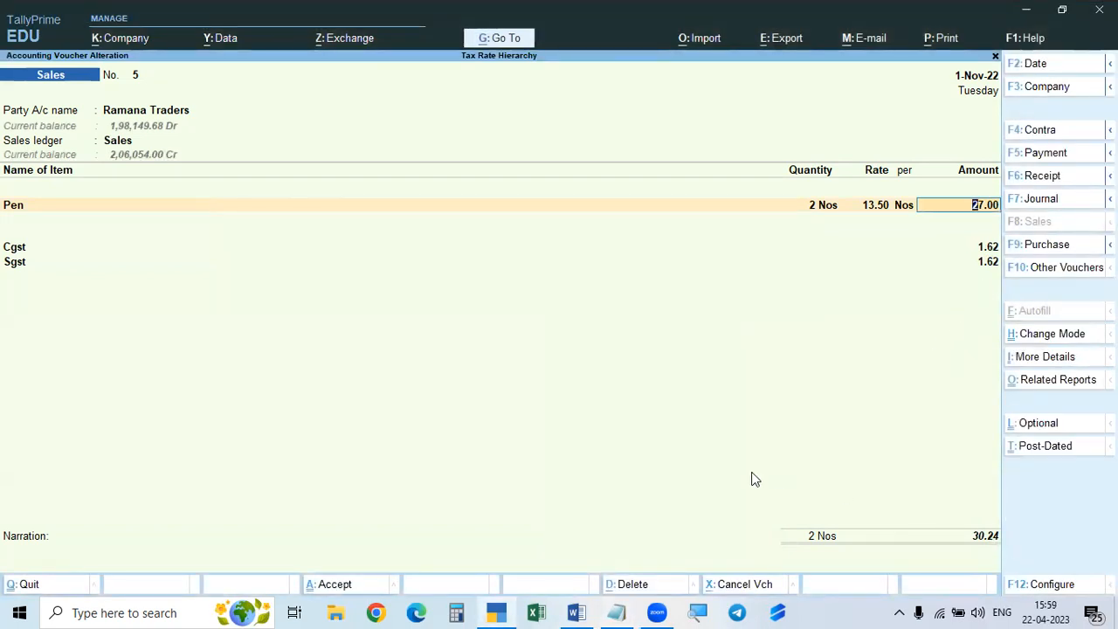
- Examine the rounding settings in the Sgst ledger, close it without saving, and move to the empty ledger line below Sgst
{"action": "left_click", "coordinate": [990, 263]}
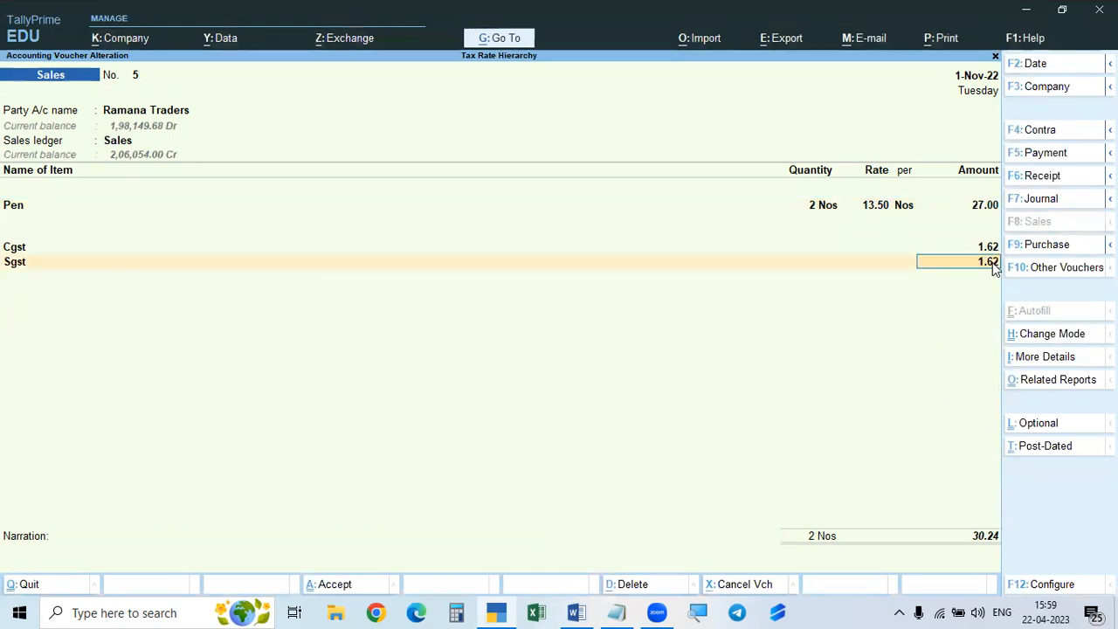
{"action": "left_click", "coordinate": [20, 269]}
{"action": "key", "text": "ctrl+Return"}
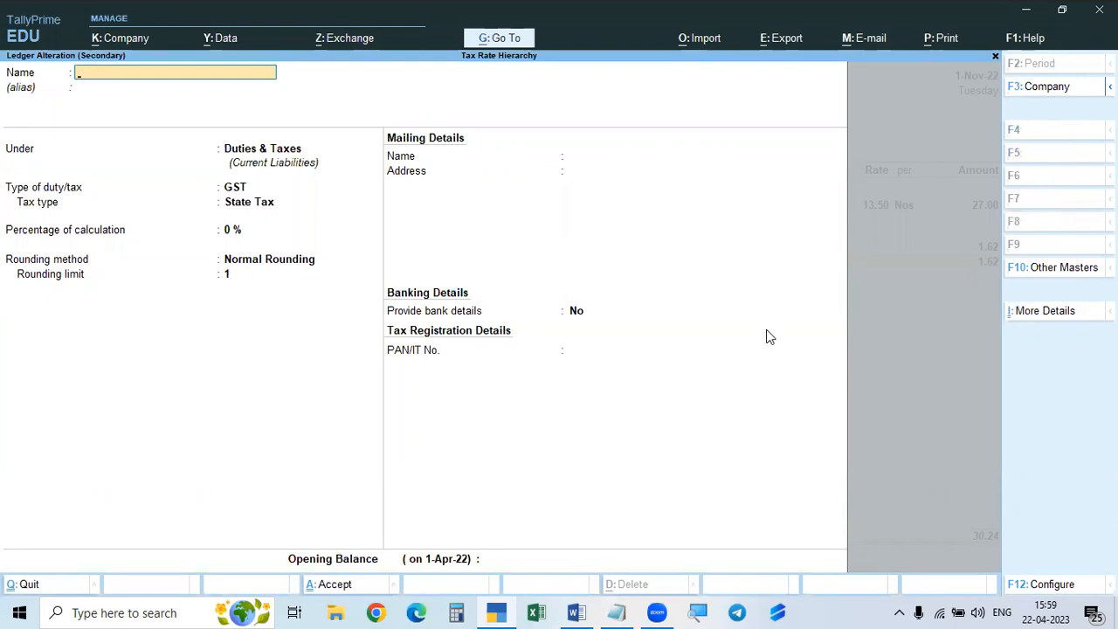
{"action": "key", "text": "Escape"}
{"action": "key", "text": "Return"}
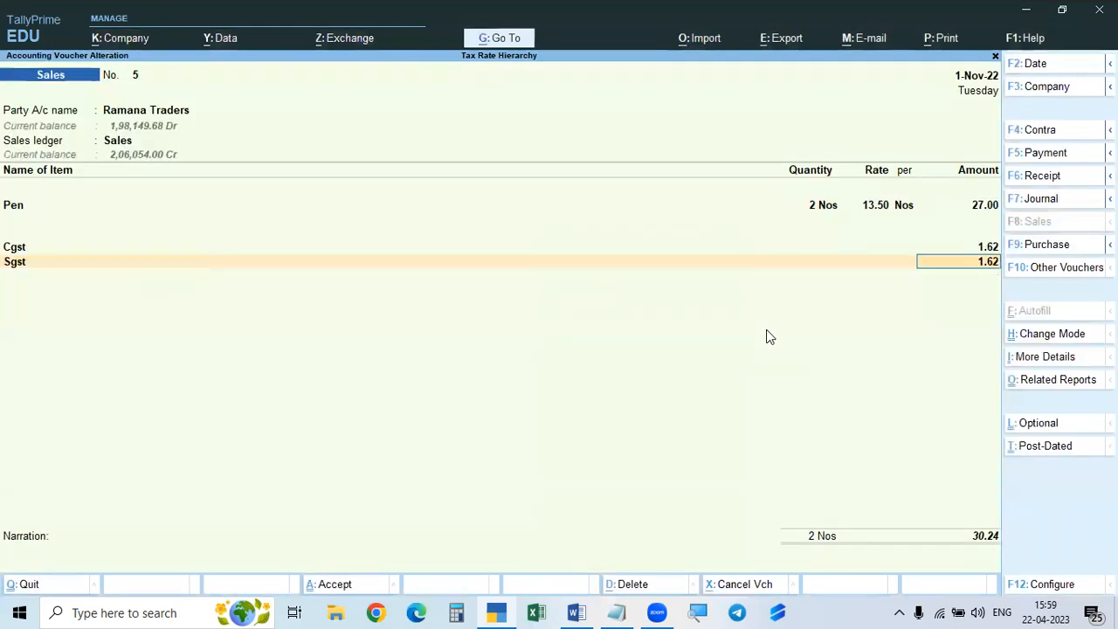
{"action": "key", "text": "Return"}
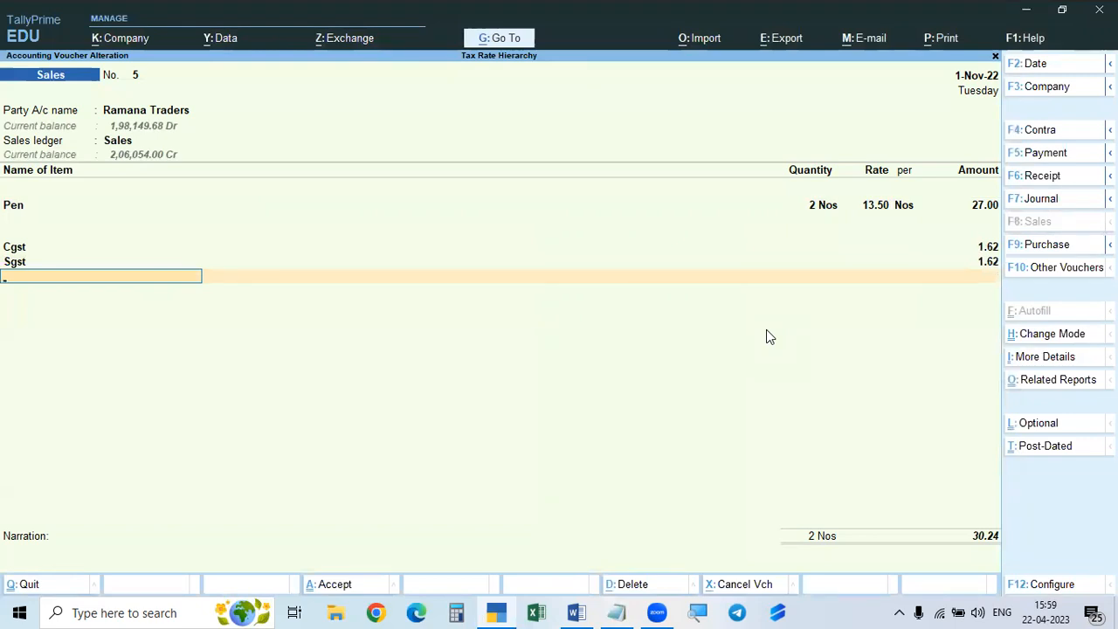
- Try to create a new ledger named Round Off from the voucher, and leave ledger creation while keeping the voucher open
{"action": "key", "text": "alt+c"}
{"action": "type", "text": "Round off"}
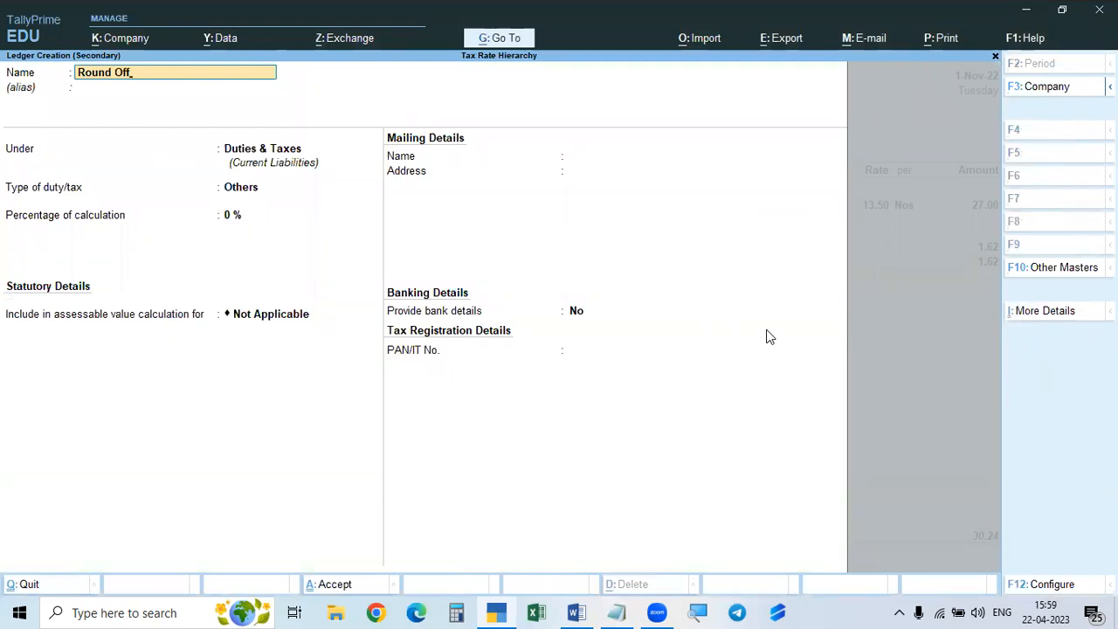
{"action": "key", "text": "Return"}
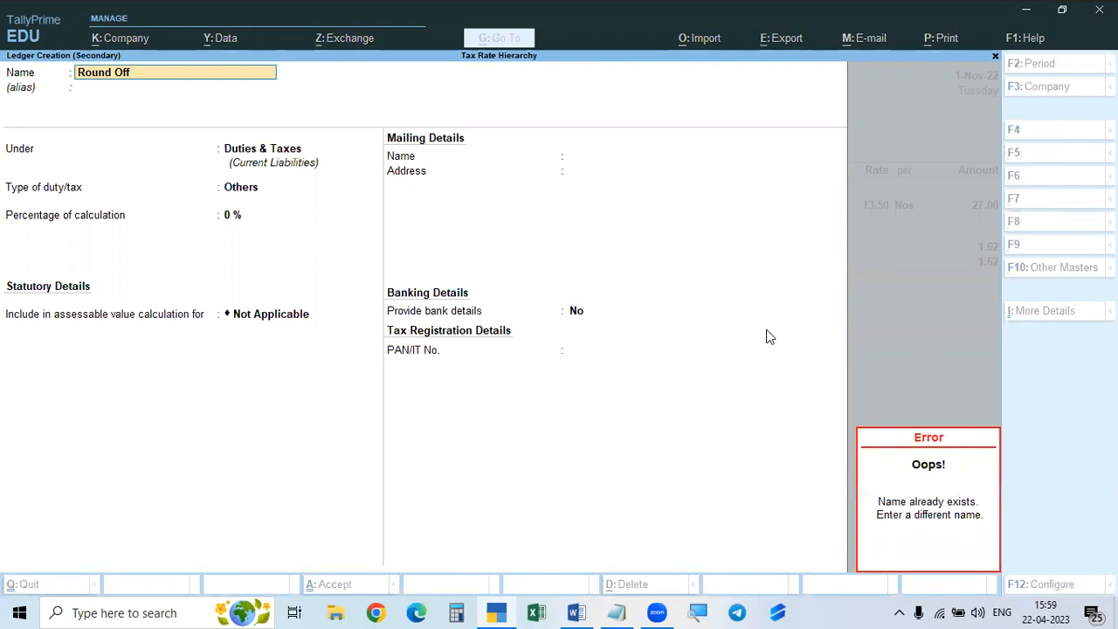
{"action": "key", "text": "Escape"}
{"action": "key", "text": "Escape"}
{"action": "key", "text": "Escape"}
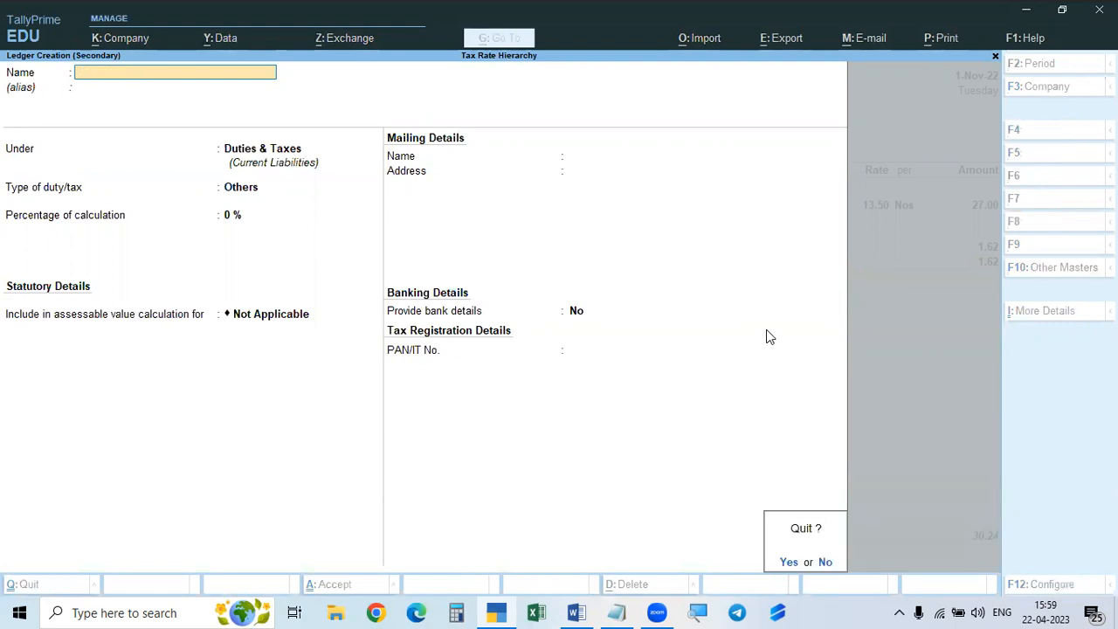
{"action": "key", "text": "y"}
{"action": "key", "text": "Escape"}
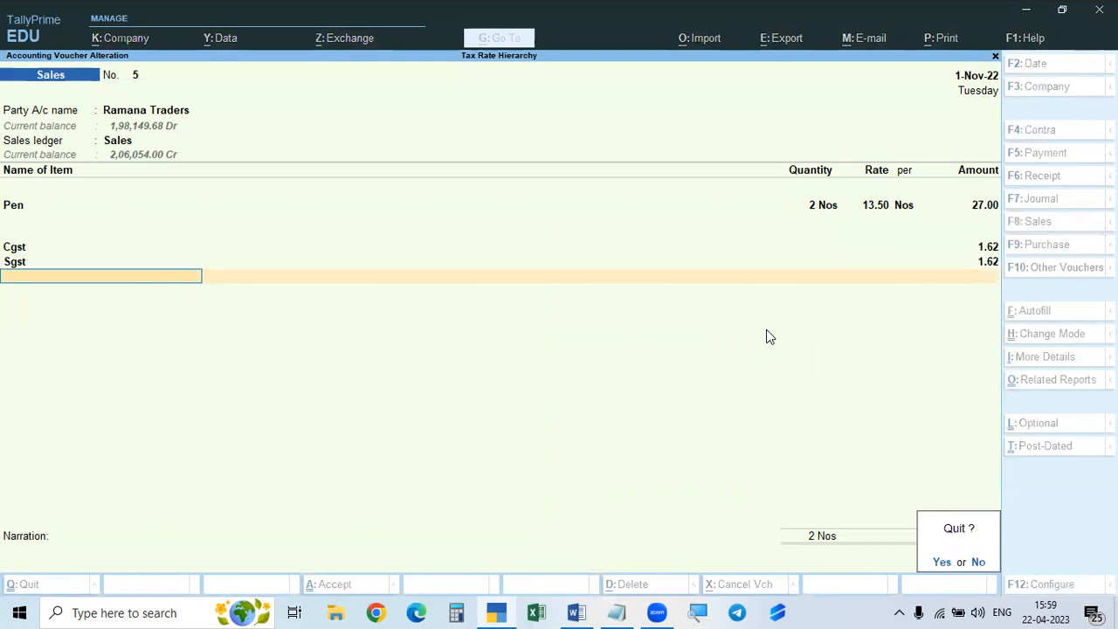
{"action": "type", "text": "n"}
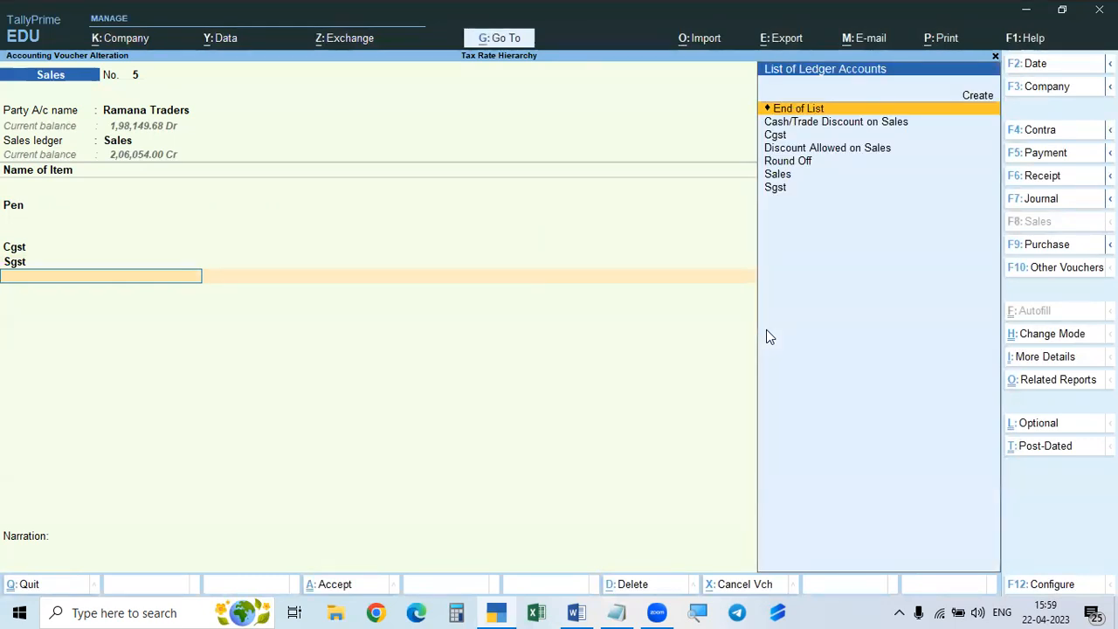
- Add the Round Off ledger below Sgst in the voucher, open it for alteration, and check its rounding method
{"action": "type", "text": "Round"}
{"action": "key", "text": "Return"}
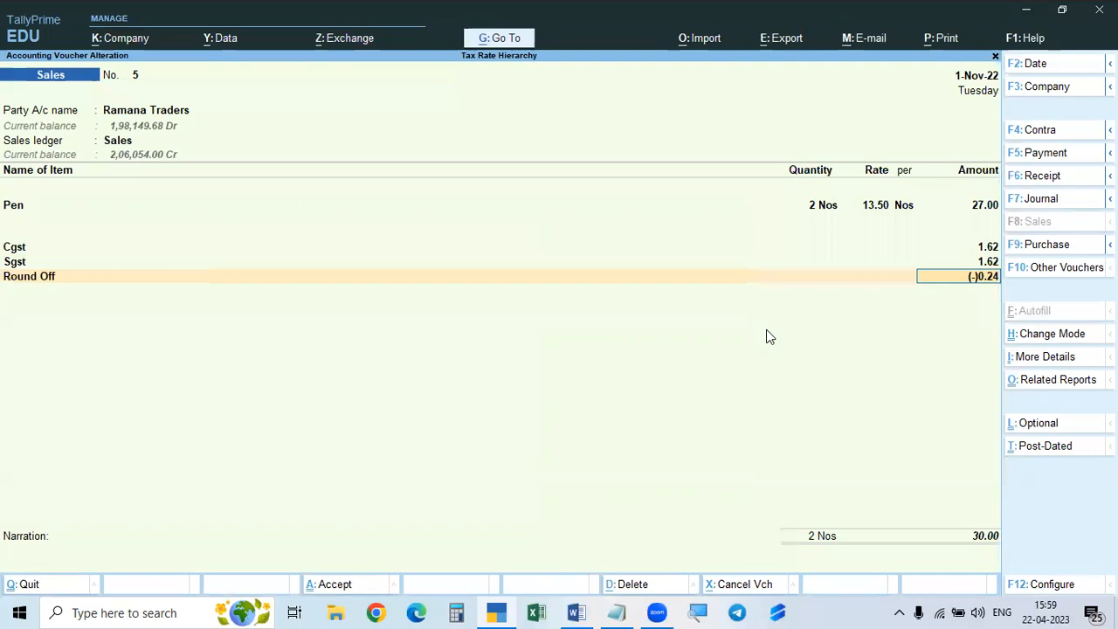
{"action": "key", "text": "BackSpace"}
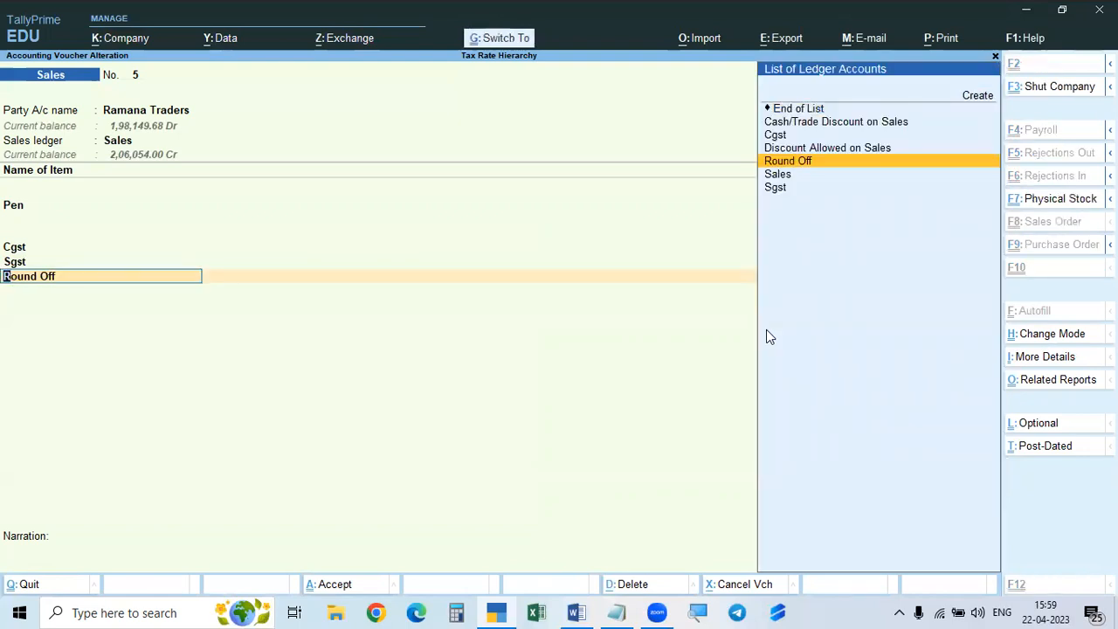
{"action": "key", "text": "ctrl+Return"}
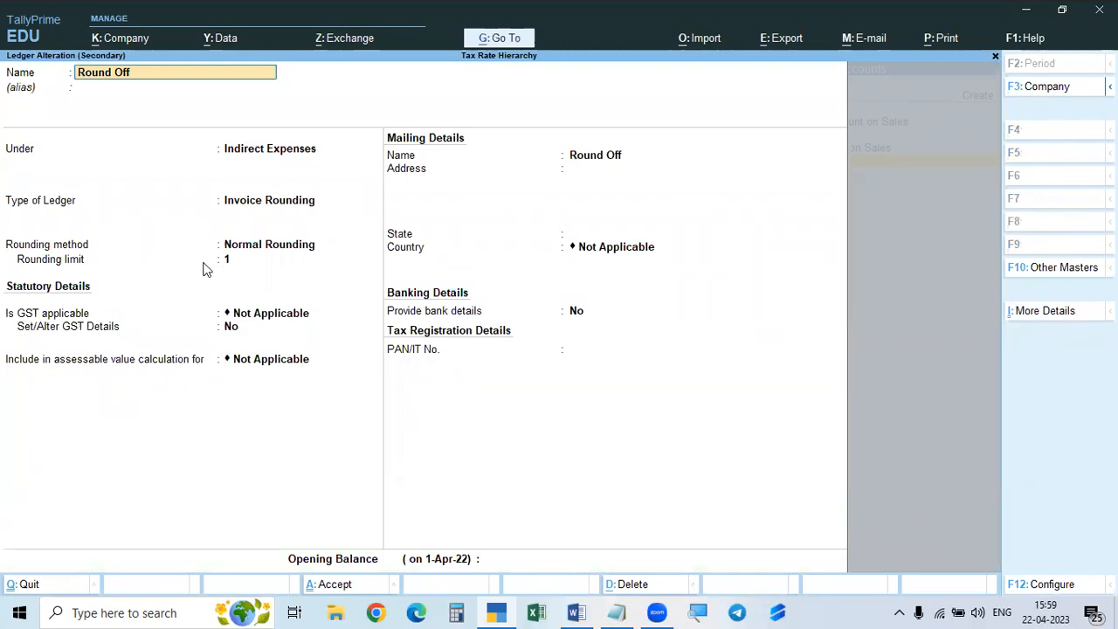
{"action": "left_click", "coordinate": [248, 253]}
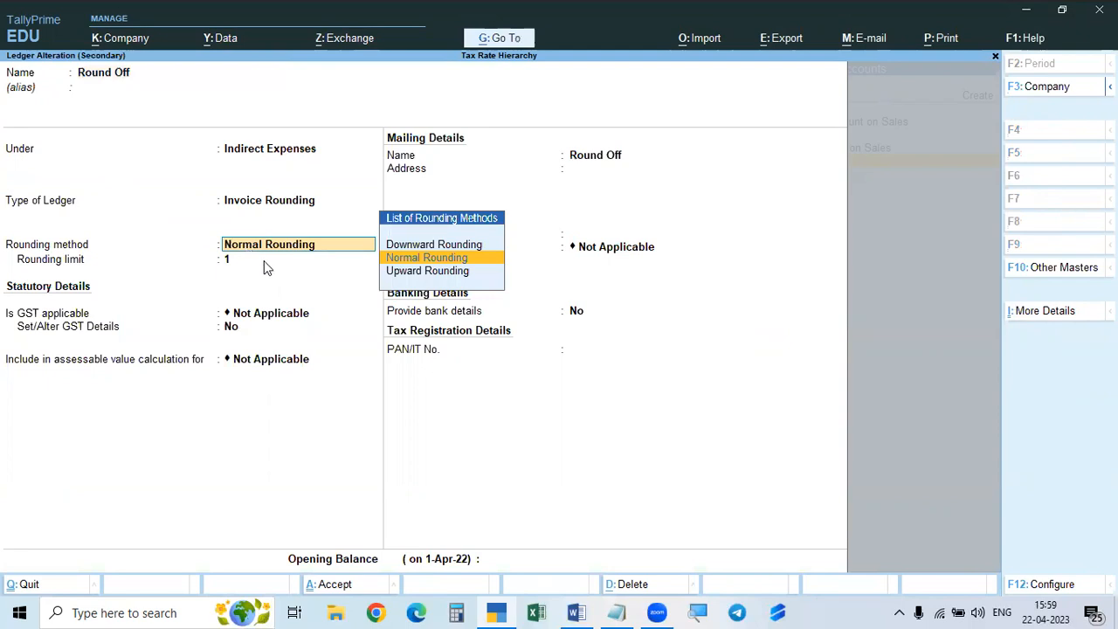
{"action": "key", "text": "Up"}
- Set the Round Off ledger's type of ledger to Not Applicable and its GST applicability to Applicable
{"action": "left_click", "coordinate": [275, 206]}
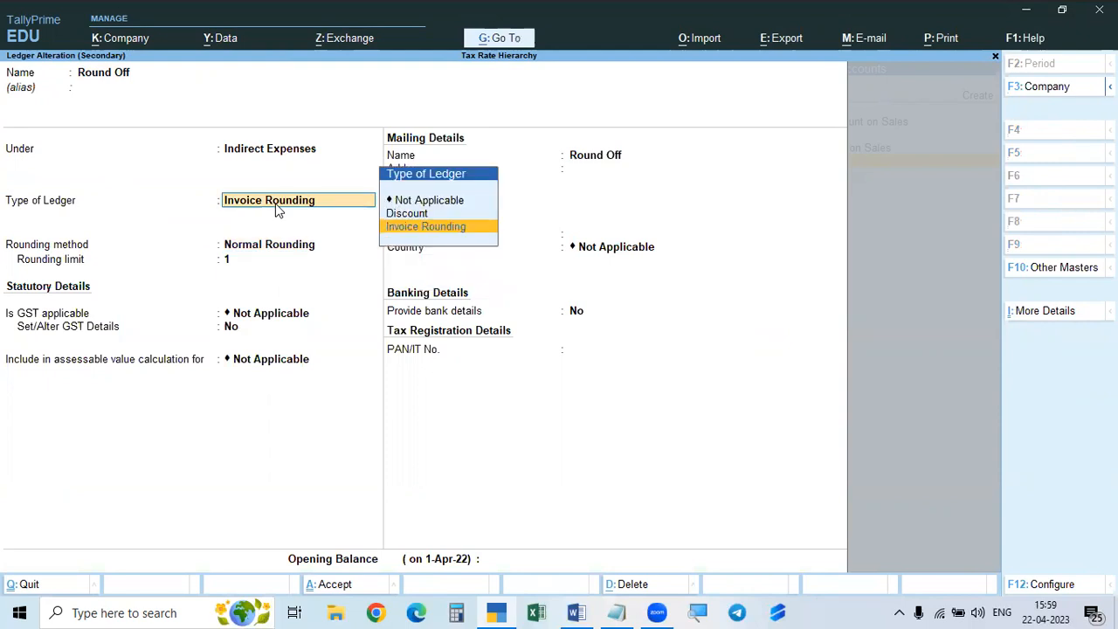
{"action": "key", "text": "Up"}
{"action": "key", "text": "Up"}
{"action": "key", "text": "Return"}
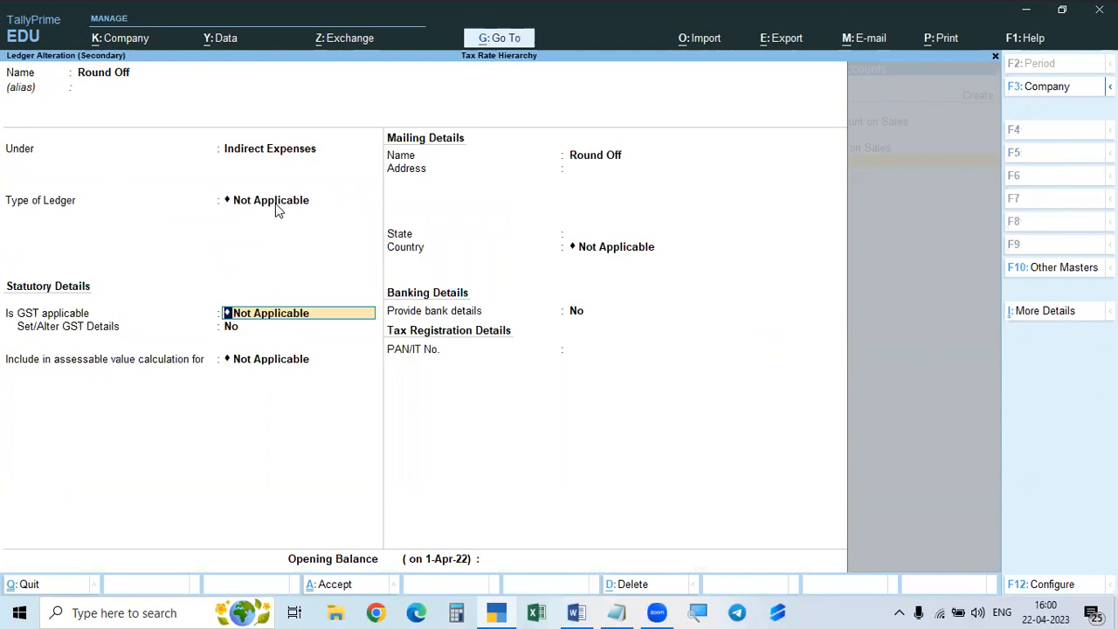
{"action": "key", "text": "BackSpace"}
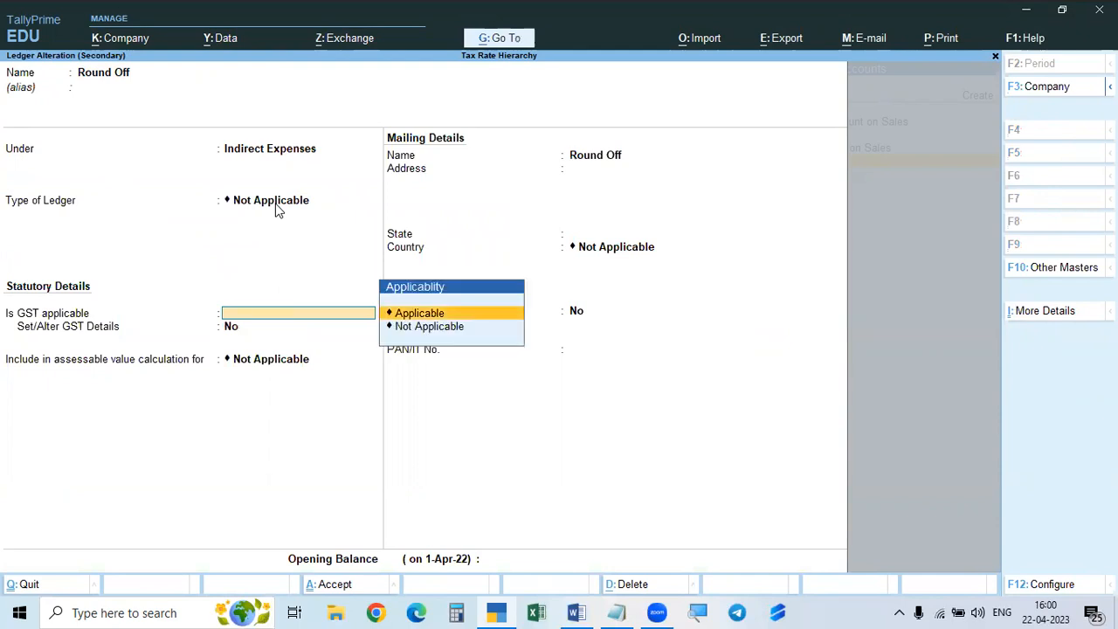
{"action": "key", "text": "Return"}
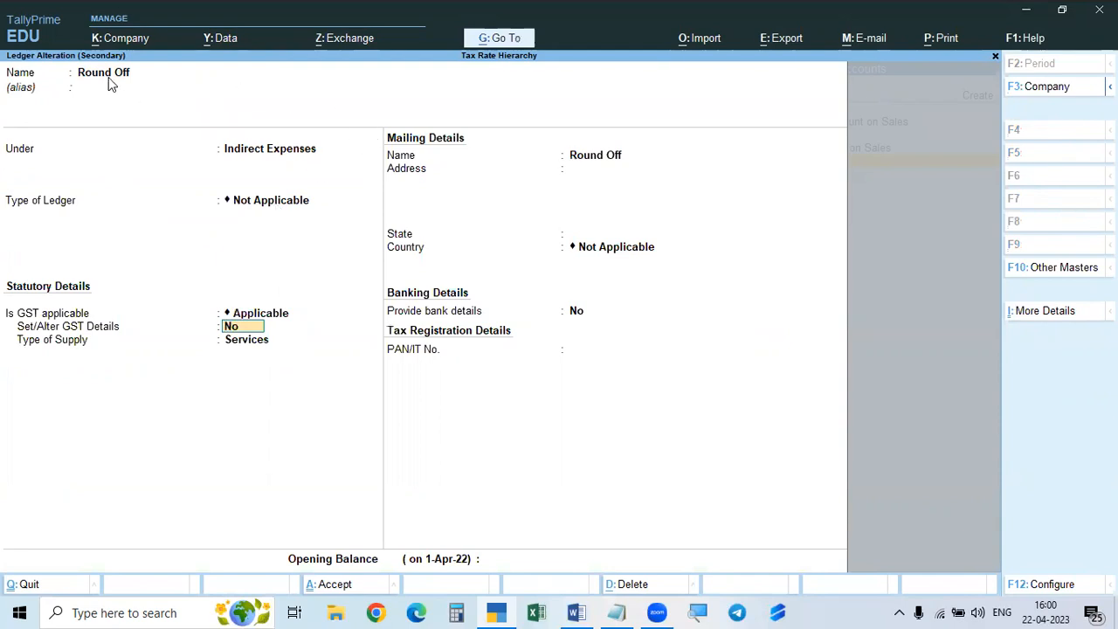
- Recheck the Round Off ledger's Indirect Expenses group and Not Applicable ledger type, and set its type of supply to Goods
{"action": "left_click", "coordinate": [261, 152]}
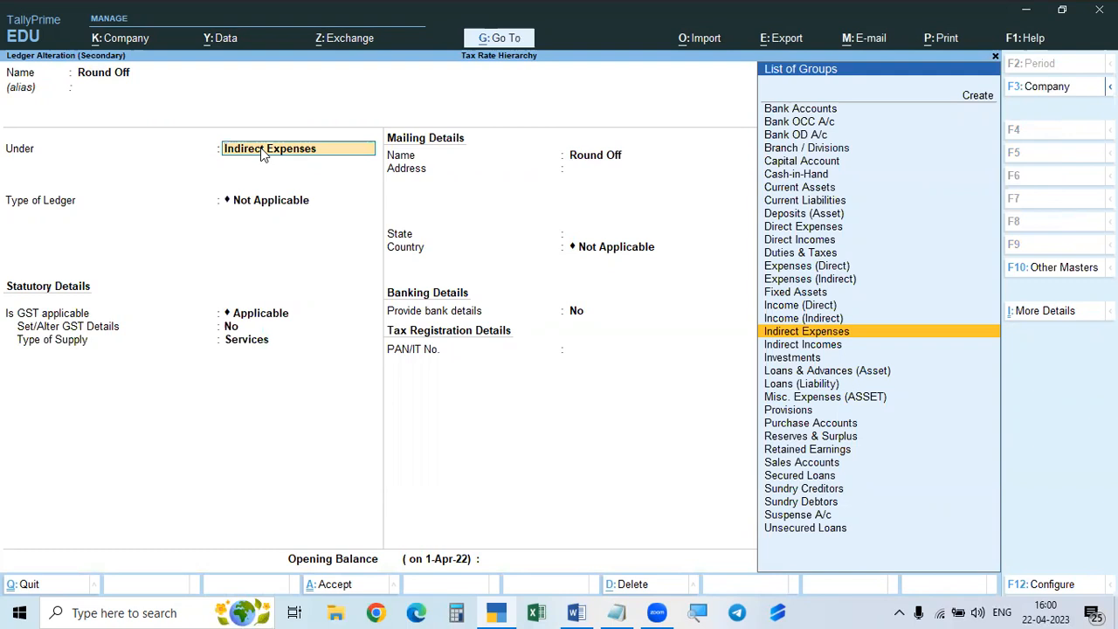
{"action": "key", "text": "Return"}
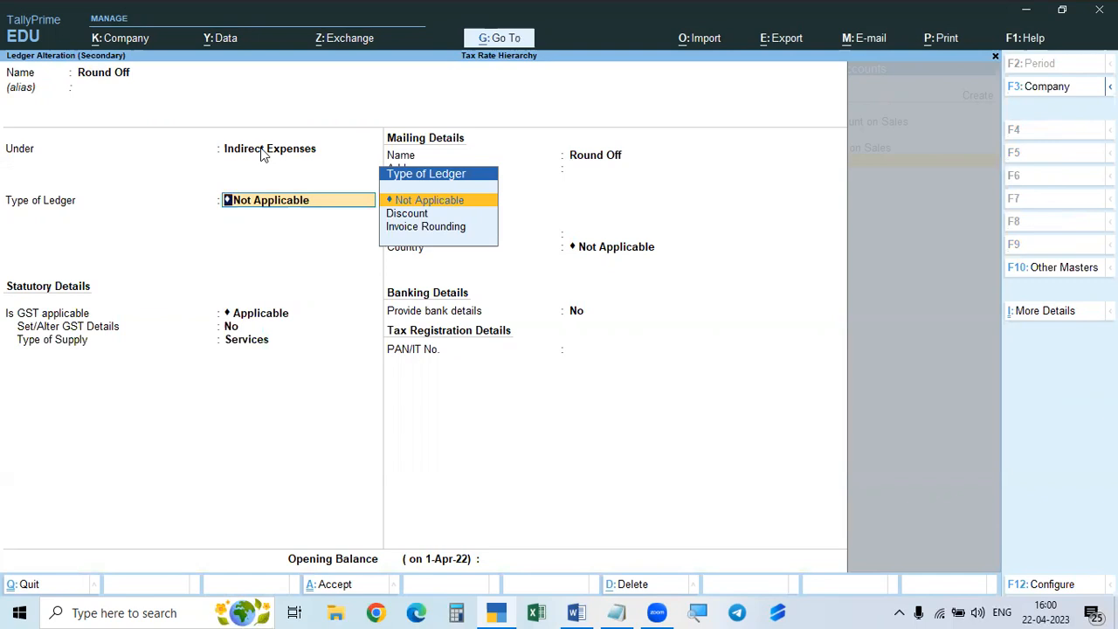
{"action": "key", "text": "Return"}
{"action": "key", "text": "Return"}
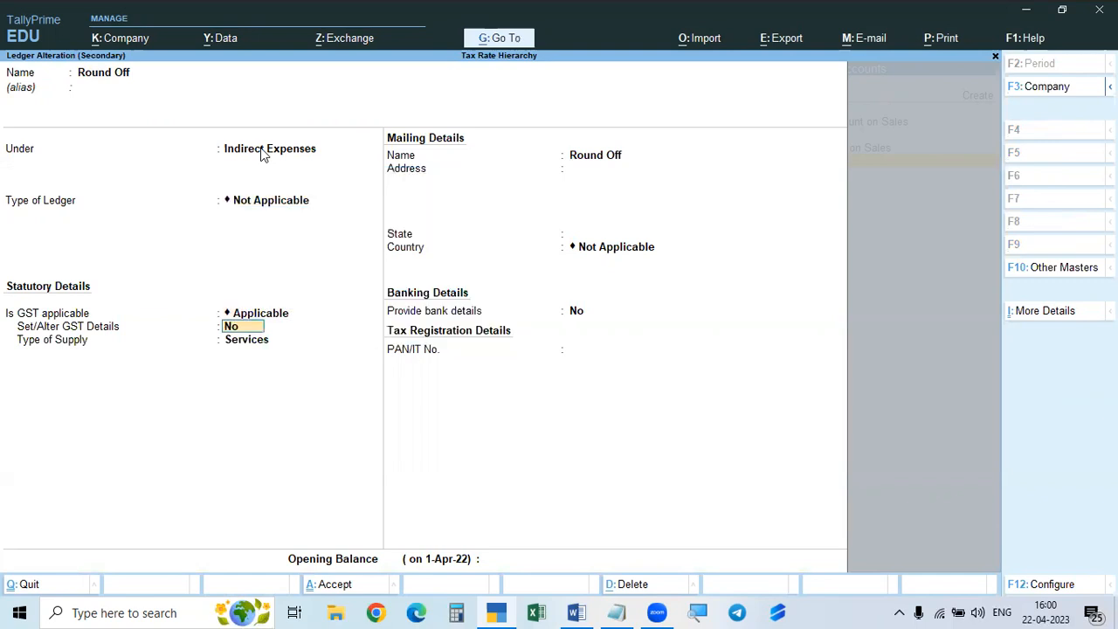
{"action": "key", "text": "Return"}
{"action": "key", "text": "Up"}
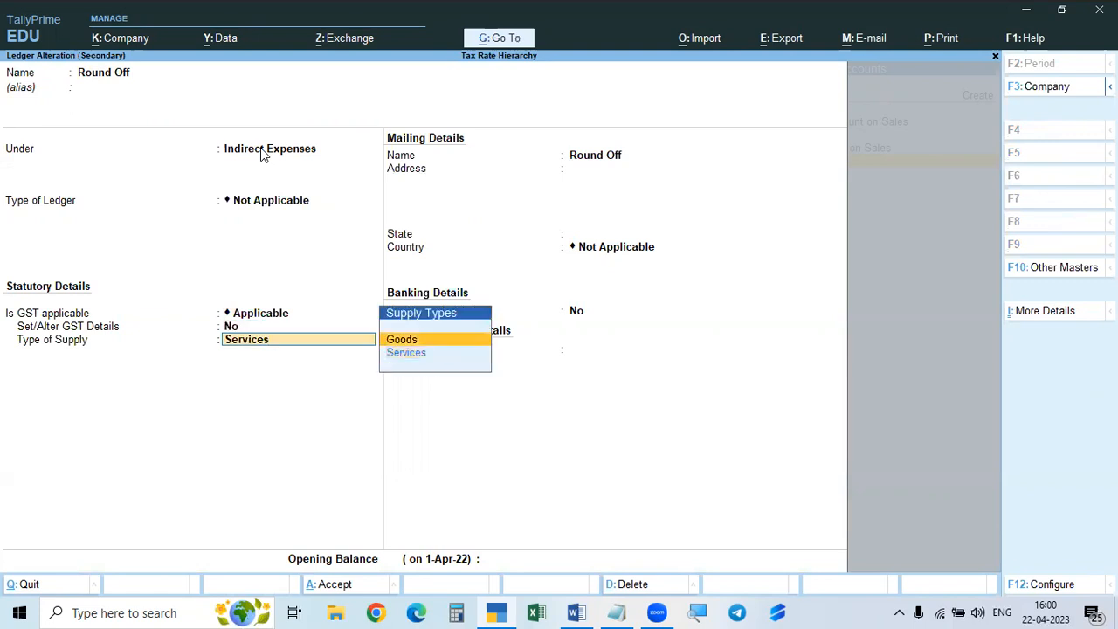
{"action": "key", "text": "Return"}
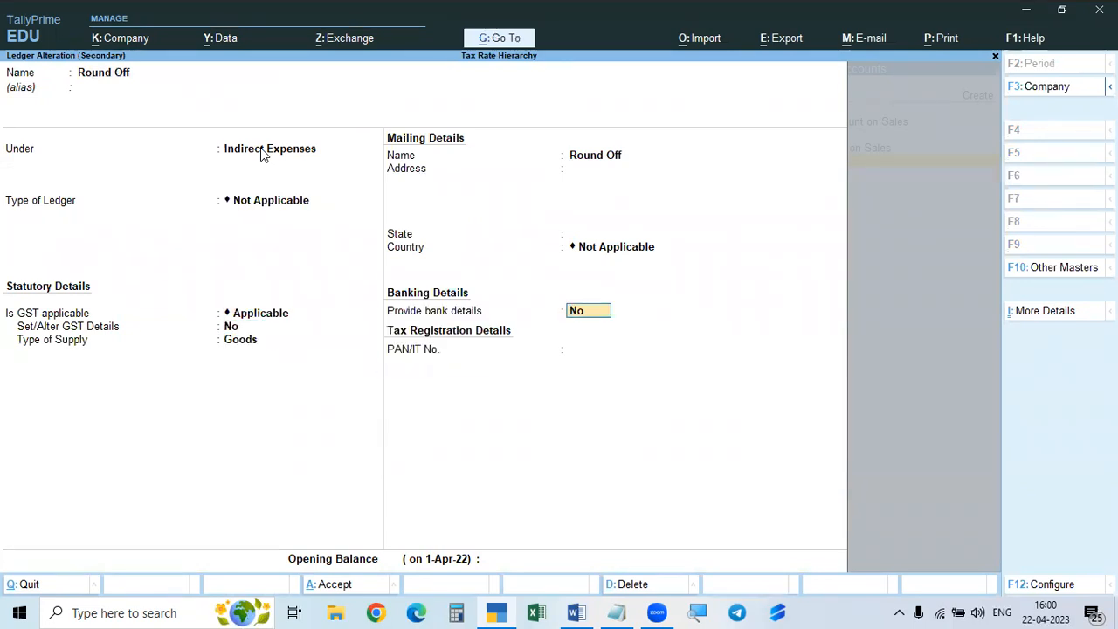
- Set the Round Off ledger's GST applicability to Not Applicable, keep assessable value inclusion as Not Applicable, and save the ledger
{"action": "key", "text": "BackSpace"}
{"action": "key", "text": "BackSpace"}
{"action": "key", "text": "BackSpace"}
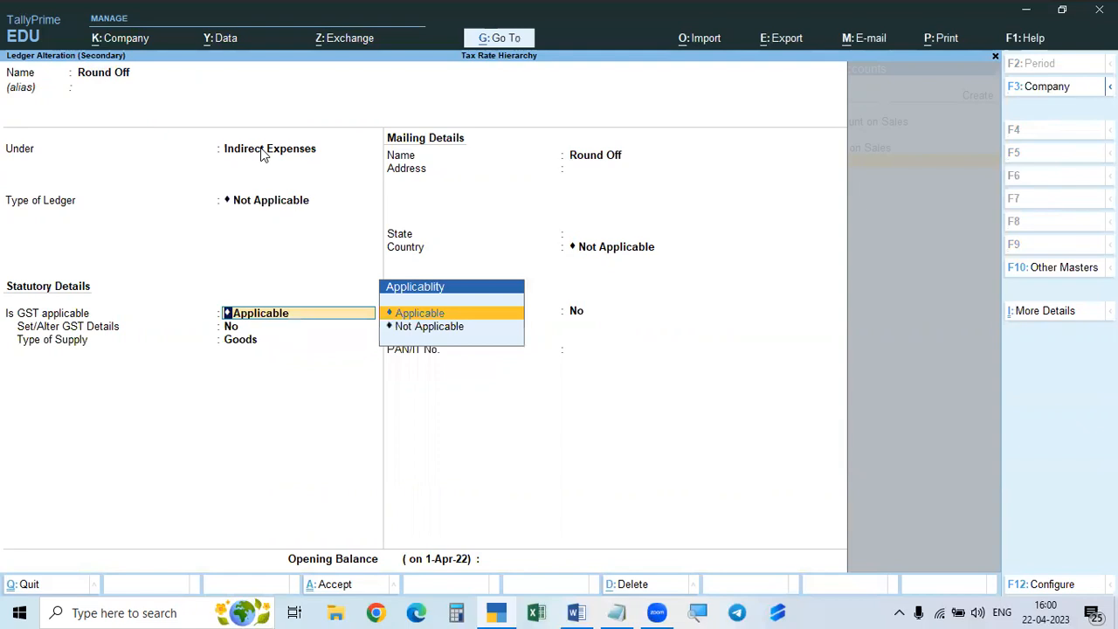
{"action": "key", "text": "Down"}
{"action": "key", "text": "Return"}
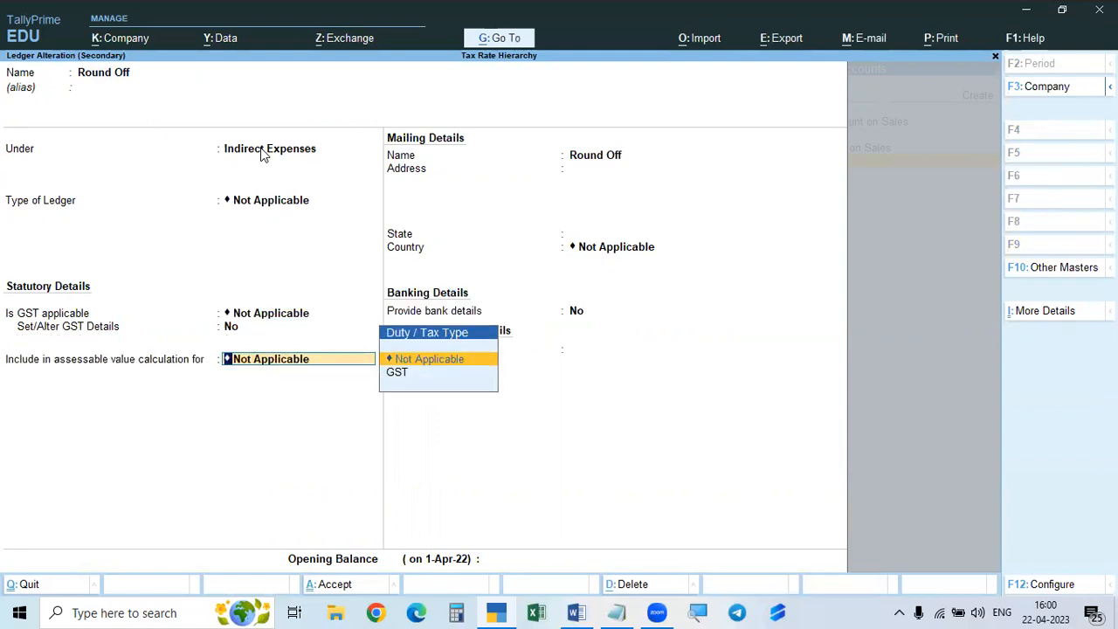
{"action": "key", "text": "Return"}
{"action": "key", "text": "Return"}
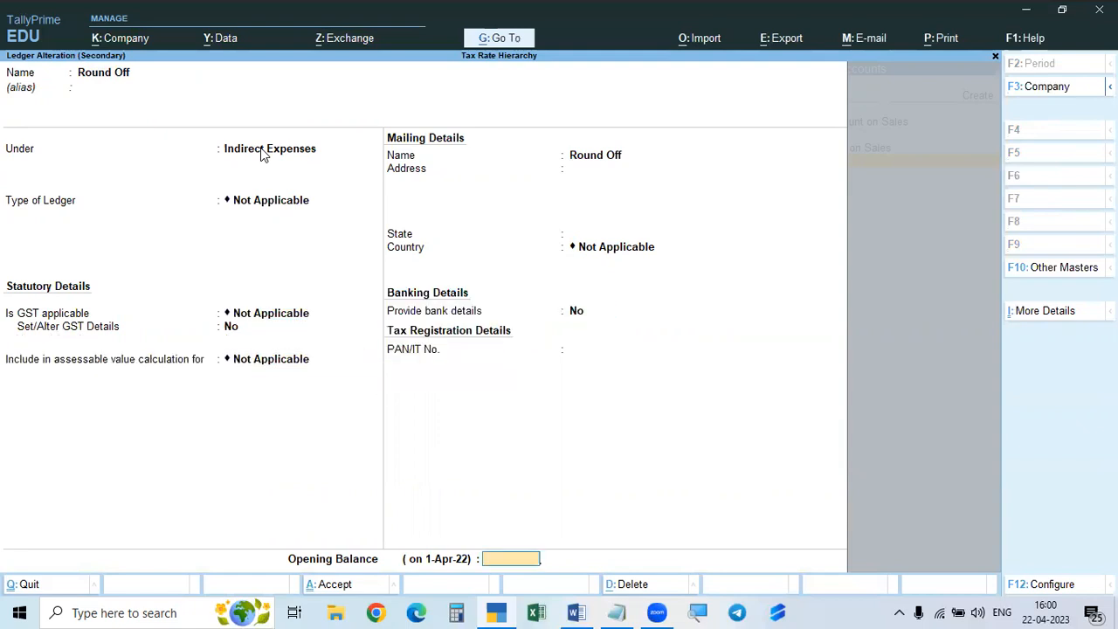
{"action": "key", "text": "Return"}
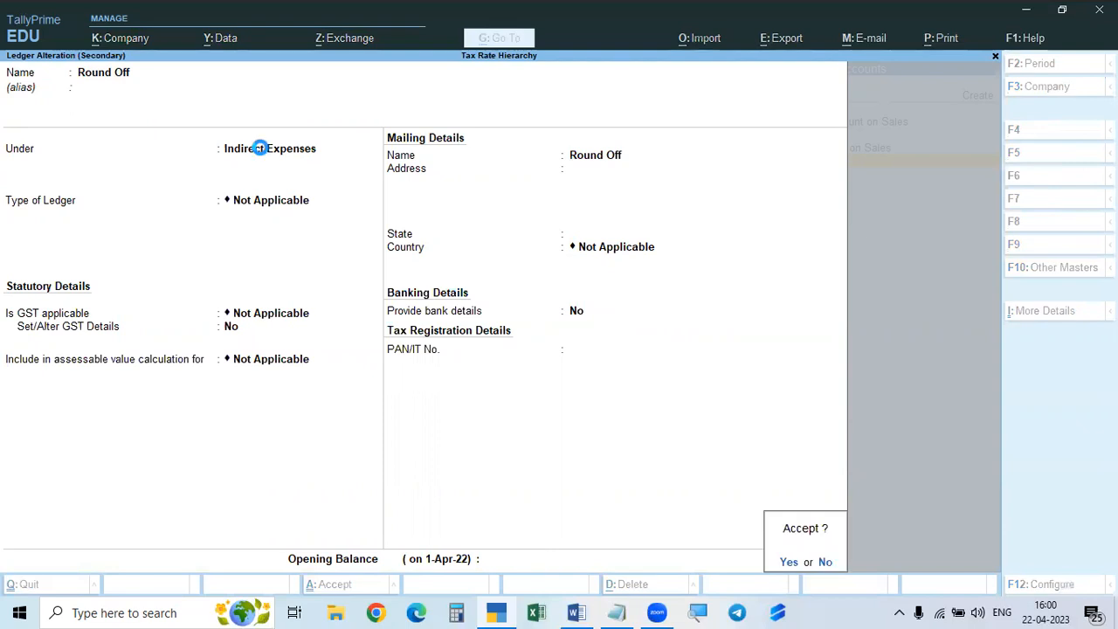
{"action": "key", "text": "Return"}
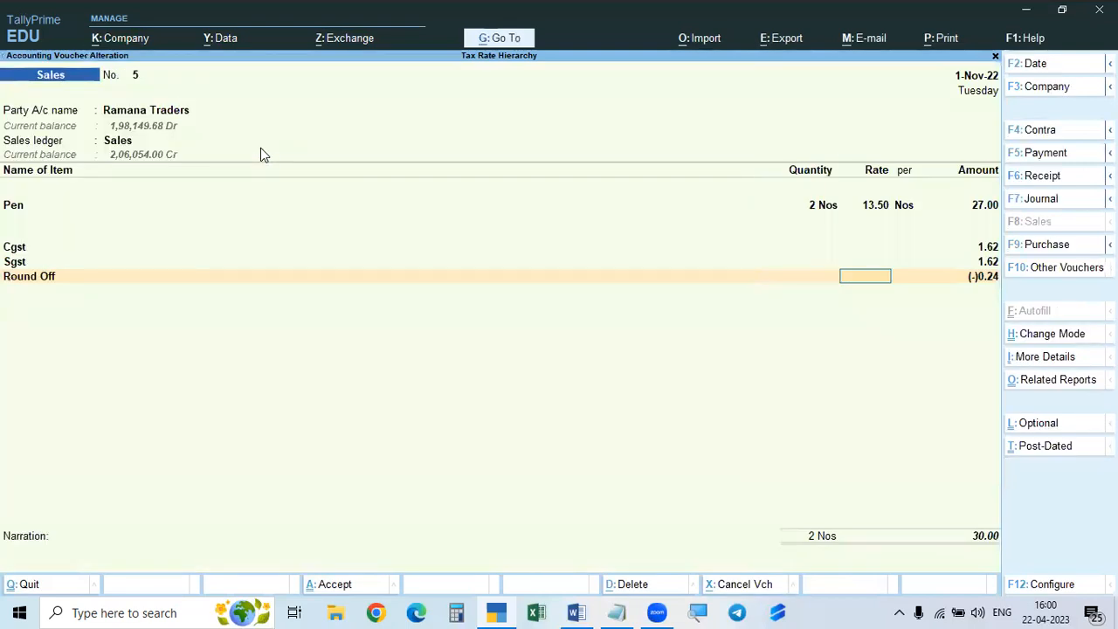
- Reopen the Round Off ledger from its voucher line and close it without saving changes
{"action": "left_click", "coordinate": [976, 278]}
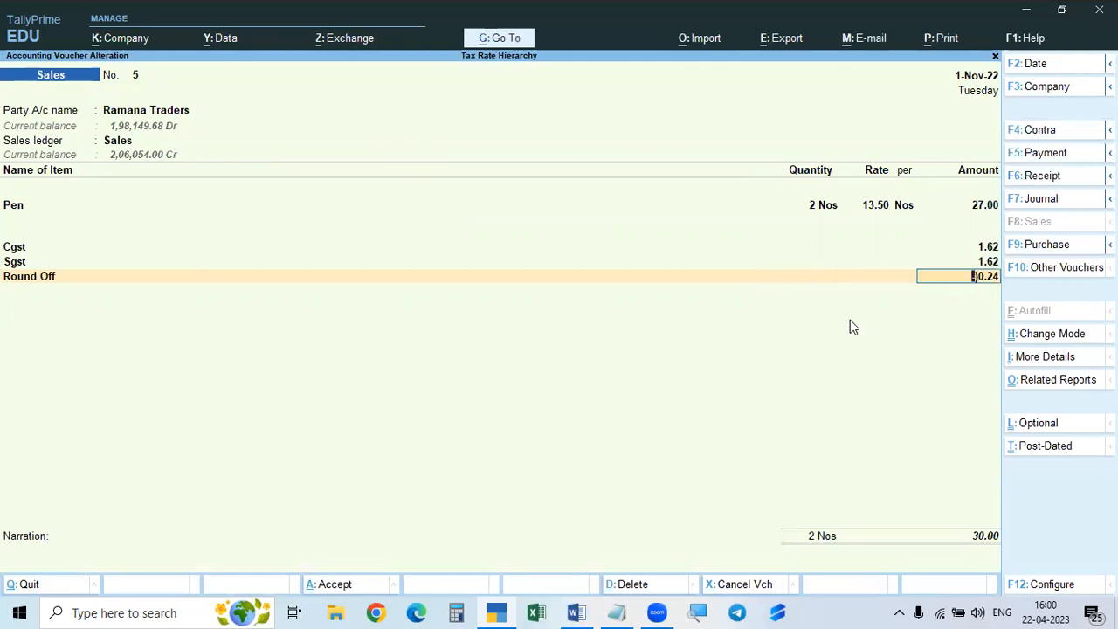
{"action": "left_click", "coordinate": [14, 277]}
{"action": "key", "text": "ctrl+Return"}
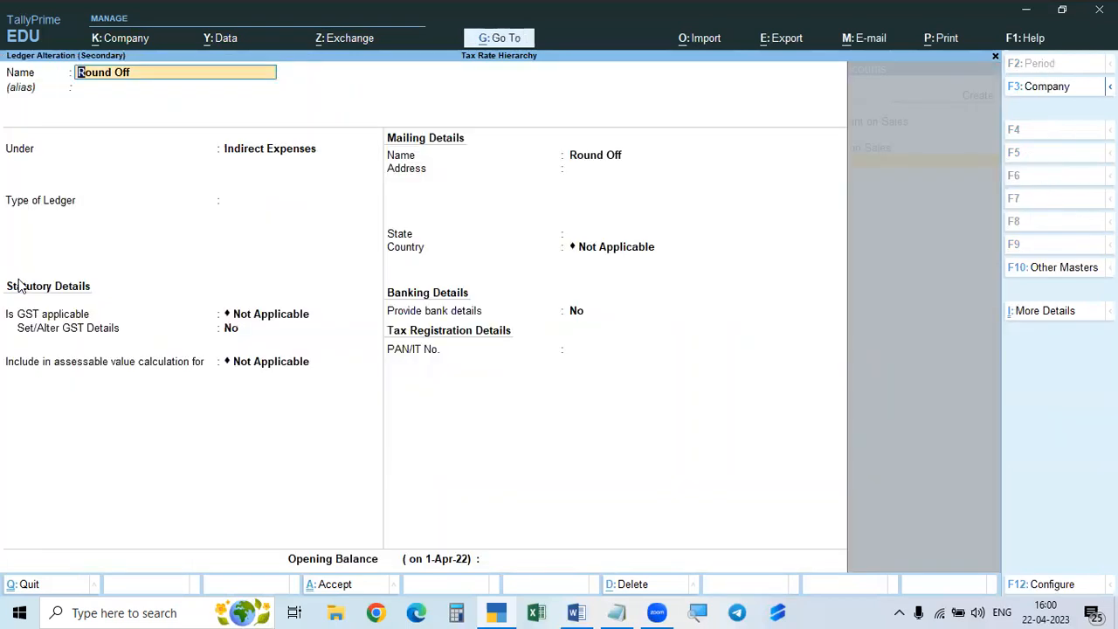
{"action": "key", "text": "Escape"}
{"action": "key", "text": "Escape"}
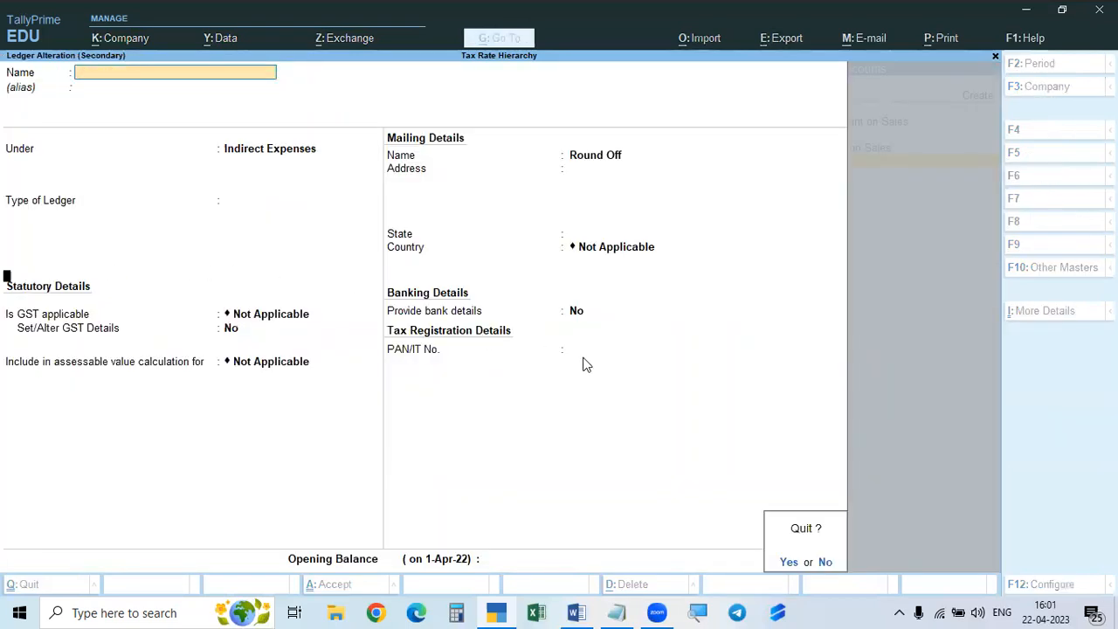
{"action": "key", "text": "y"}
{"action": "key", "text": "Return"}
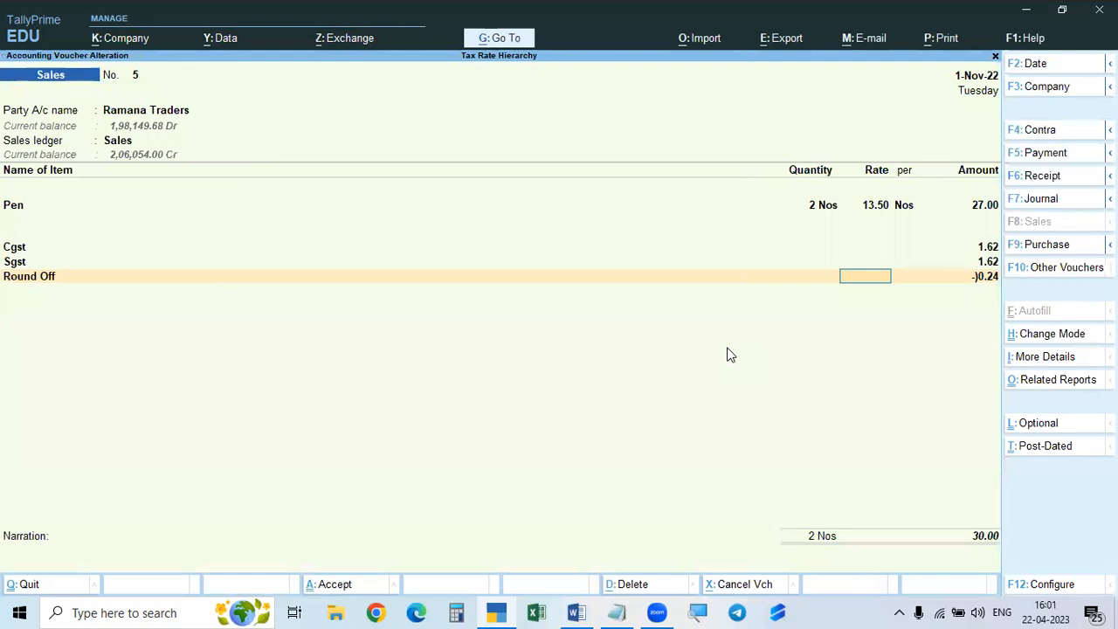
- Reselect the Round Off ledger on the line below Sgst and set its amount to -.24
{"action": "left_click", "coordinate": [35, 280]}
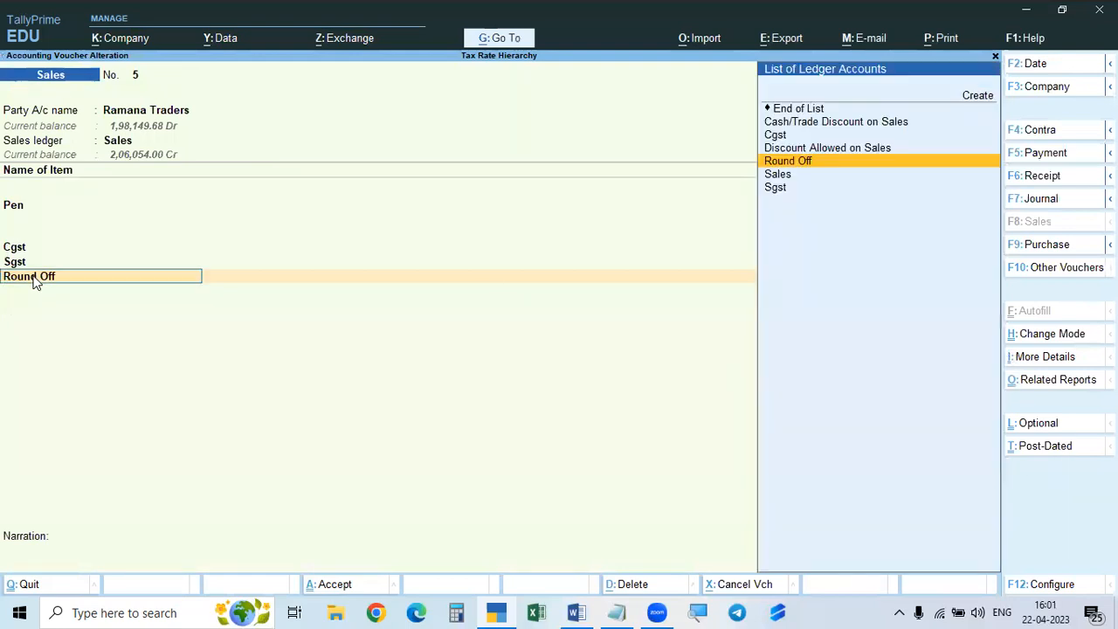
{"action": "type", "text": "Round"}
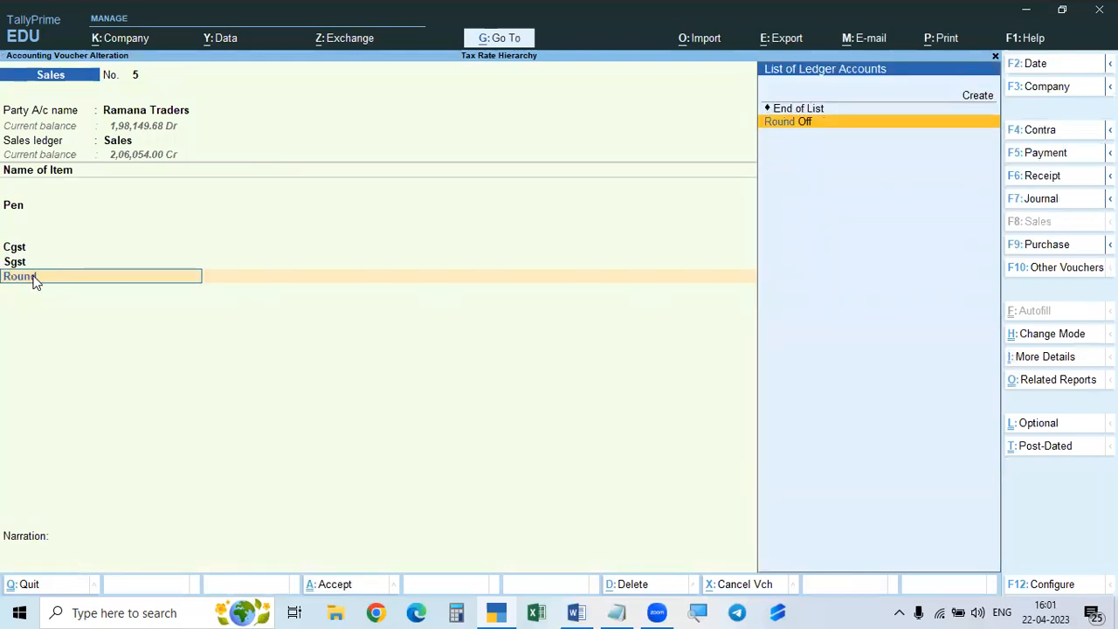
{"action": "key", "text": "Return"}
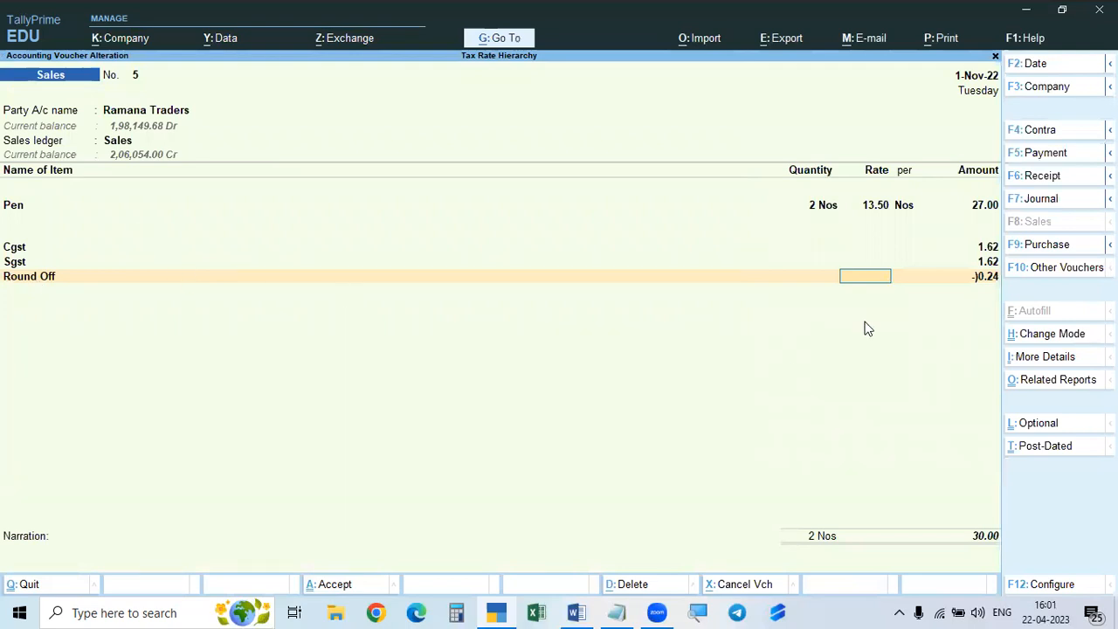
{"action": "key", "text": "Return"}
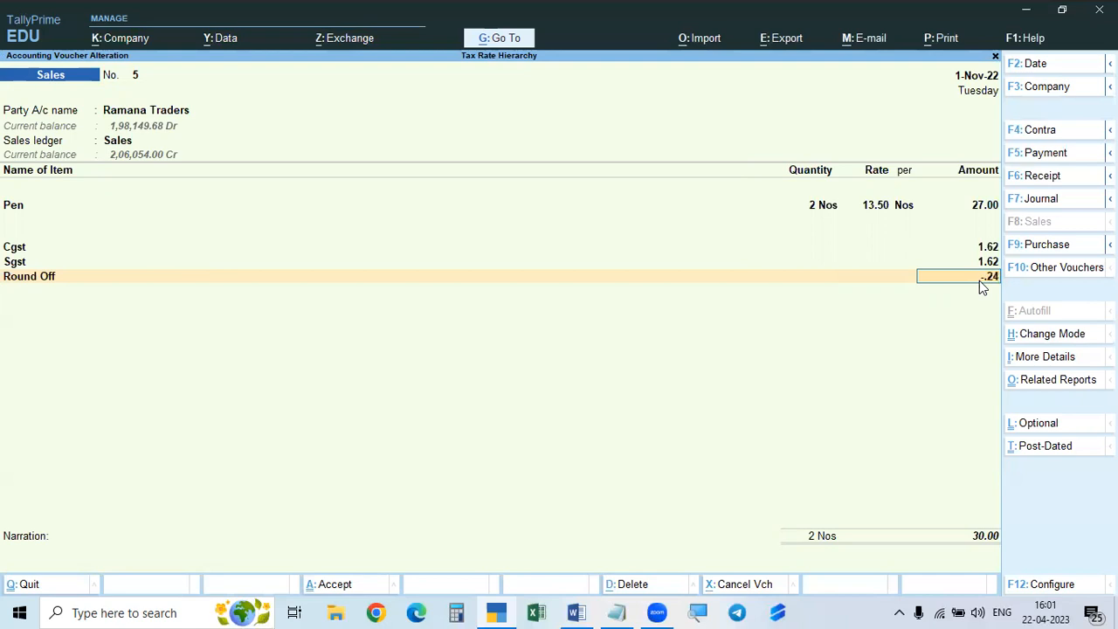
{"action": "key", "text": "Return"}
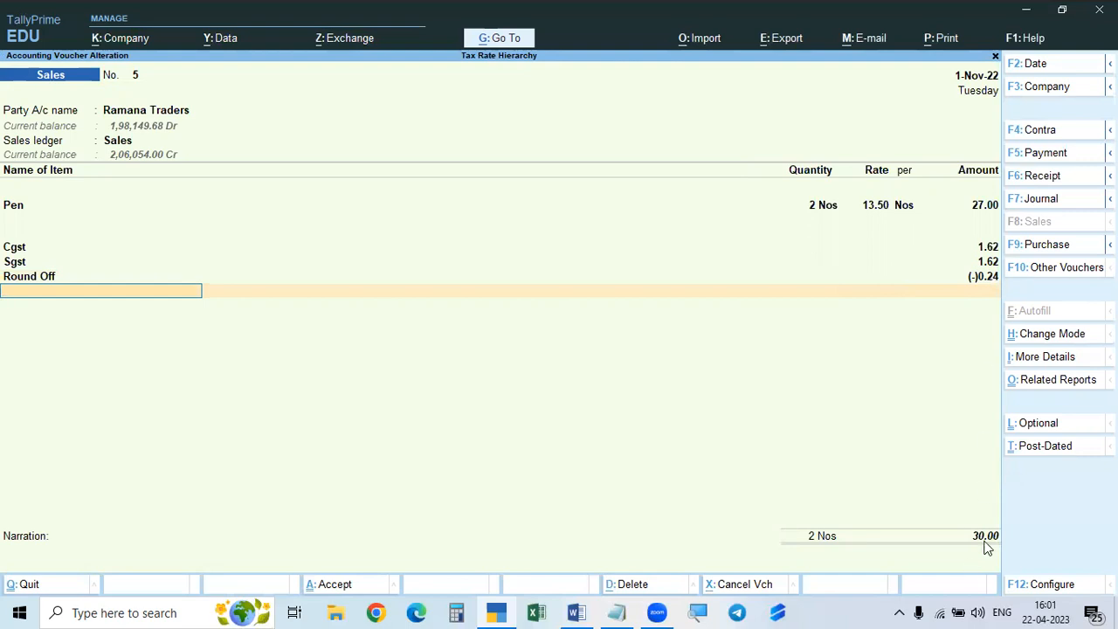
- Return to the Round Off line in the voucher and open its ledger for alteration
{"action": "left_click", "coordinate": [37, 280]}
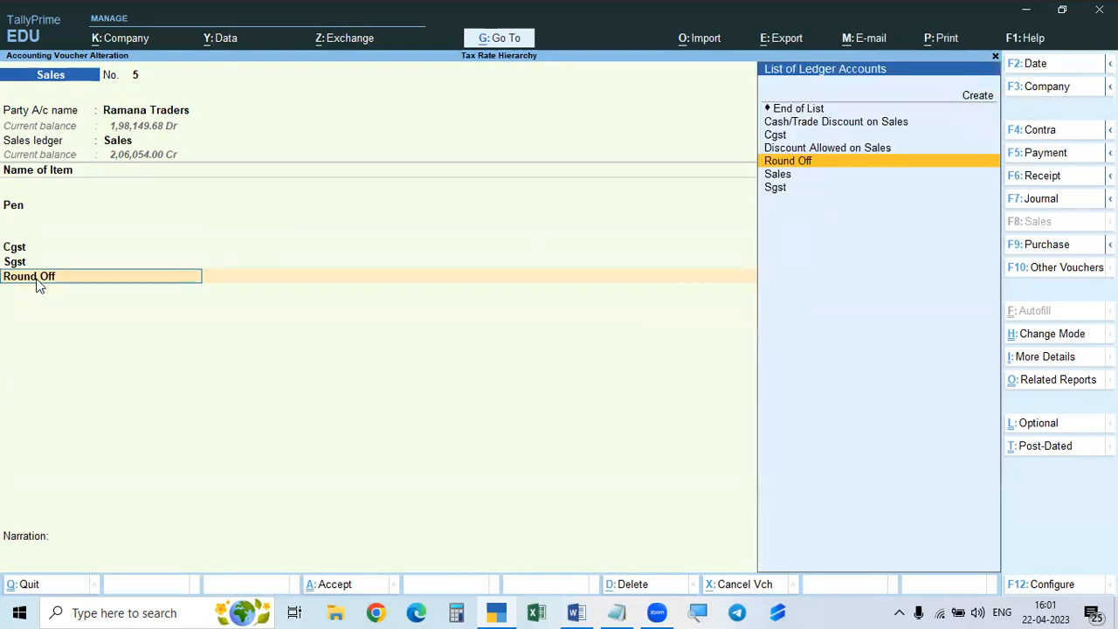
{"action": "key", "text": "Return"}
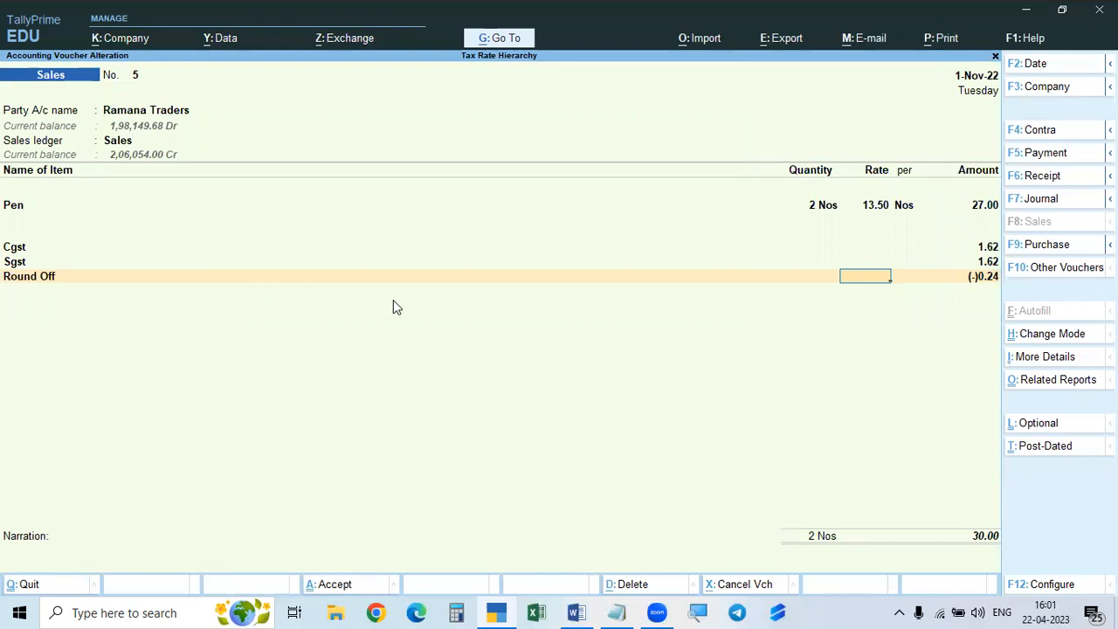
{"action": "left_click", "coordinate": [986, 279]}
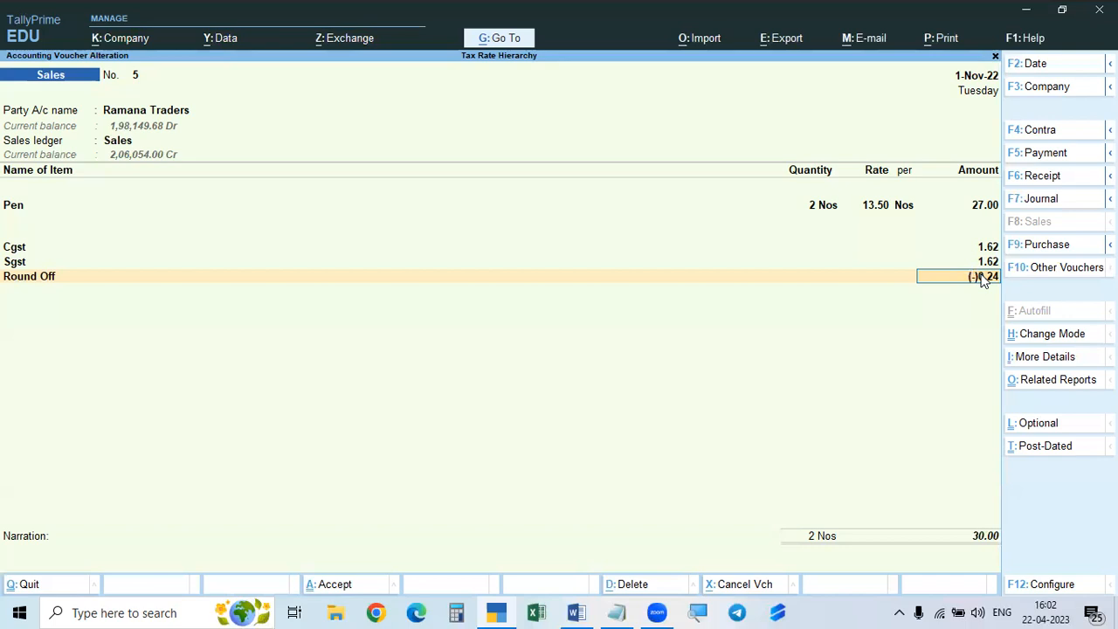
{"action": "key", "text": "BackSpace"}
{"action": "key", "text": "BackSpace"}
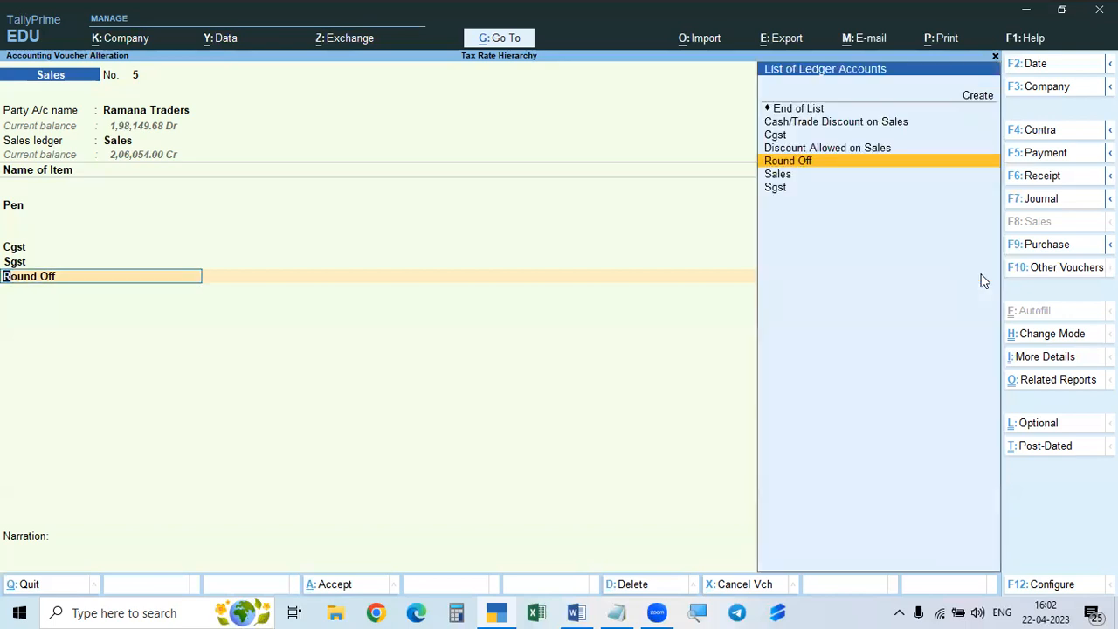
{"action": "key", "text": "ctrl+Return"}
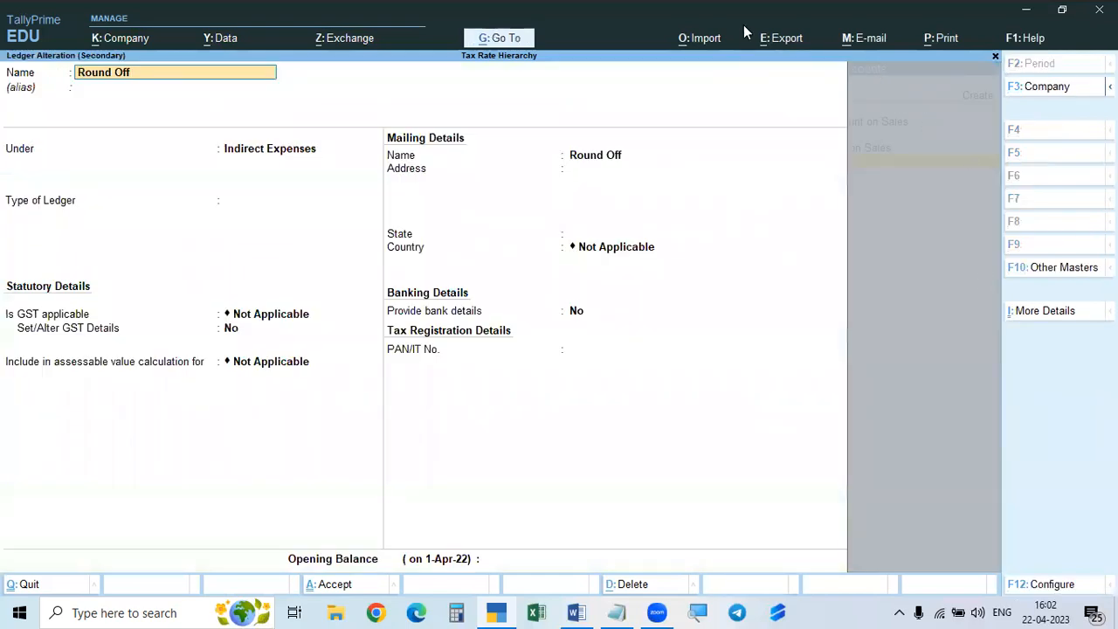
- Switch the Round Off ledger's type to Invoice Rounding and back to Not Applicable
{"action": "left_click", "coordinate": [297, 153]}
{"action": "key", "text": "Return"}
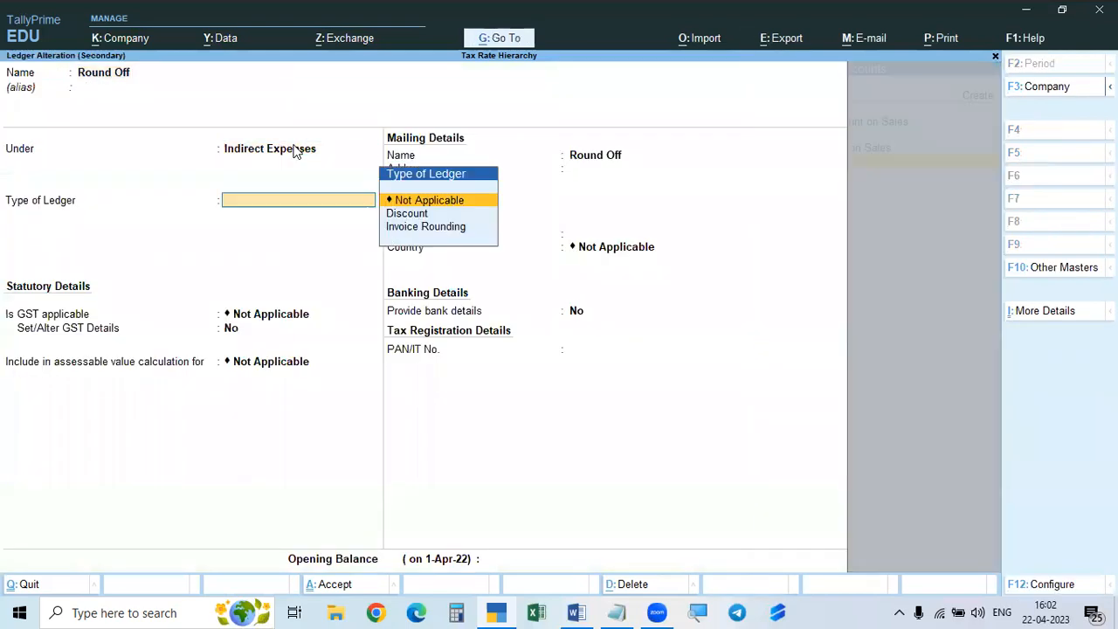
{"action": "left_click", "coordinate": [423, 229]}
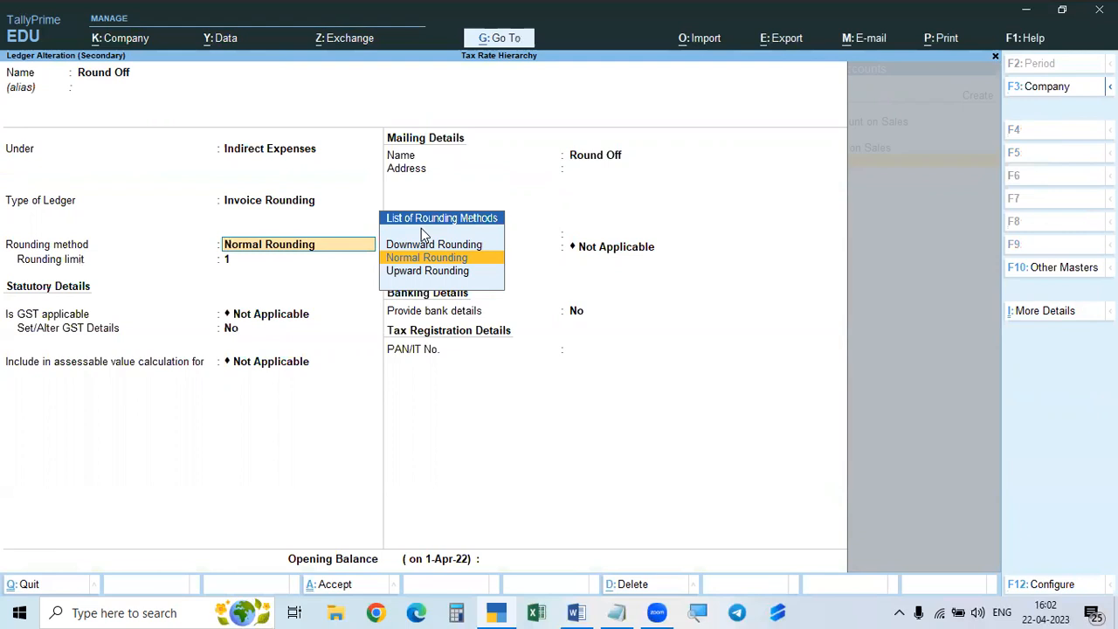
{"action": "key", "text": "BackSpace"}
{"action": "key", "text": "Up"}
{"action": "key", "text": "Up"}
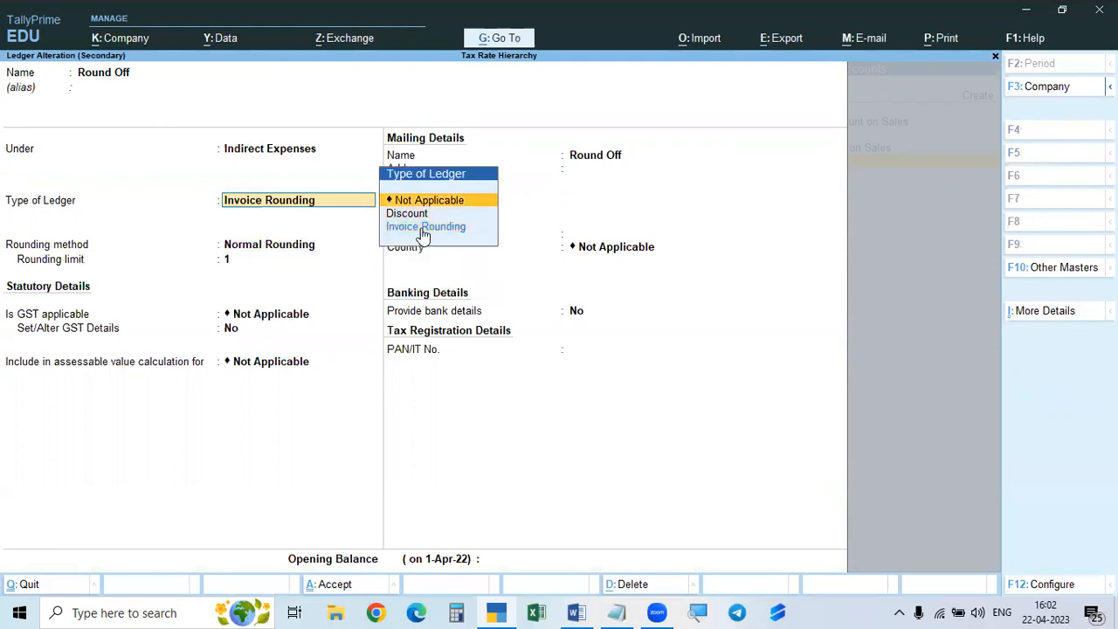
{"action": "key", "text": "Return"}
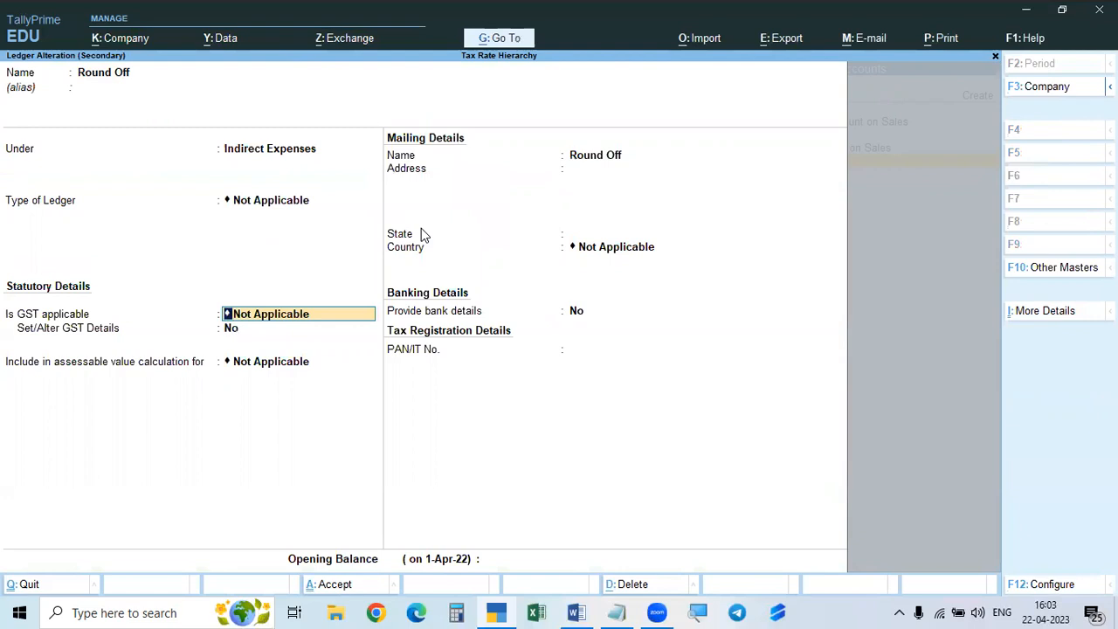
- Set the Round Off ledger's type to Invoice Rounding with Normal Rounding and limit 1, save it, and accept the voucher's Round Off line
{"action": "key", "text": "BackSpace"}
{"action": "key", "text": "Down"}
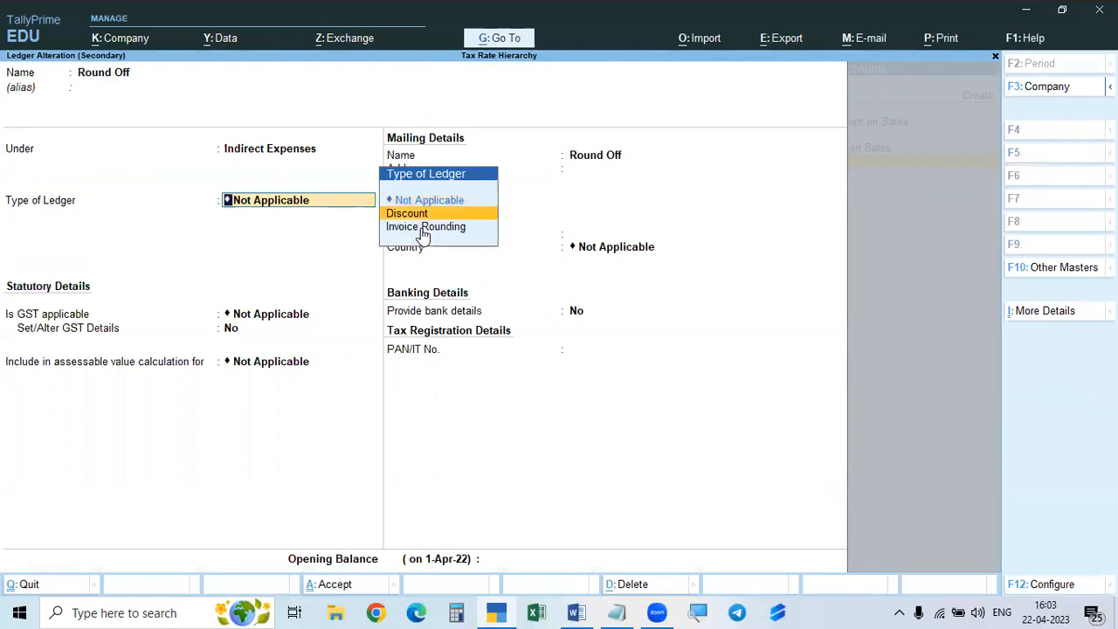
{"action": "key", "text": "Down"}
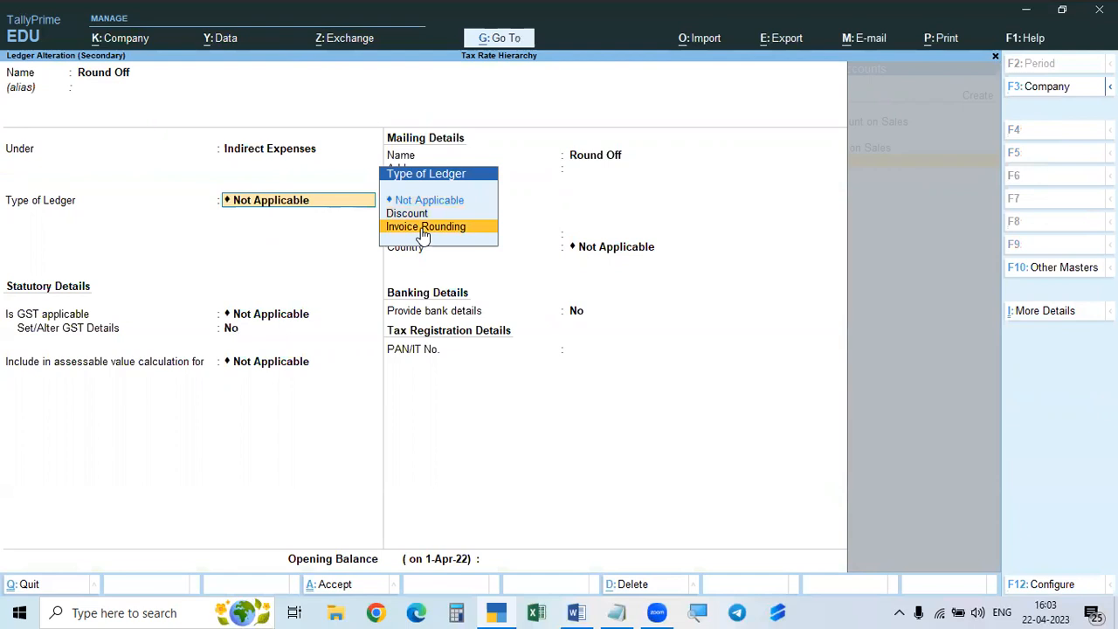
{"action": "key", "text": "Return"}
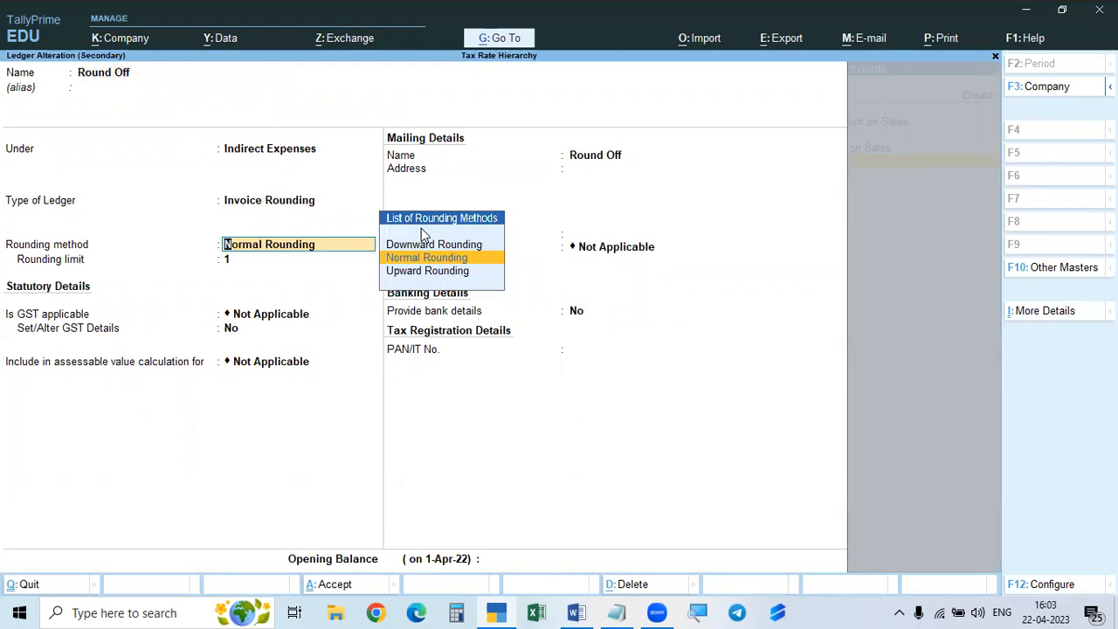
{"action": "key", "text": "Return"}
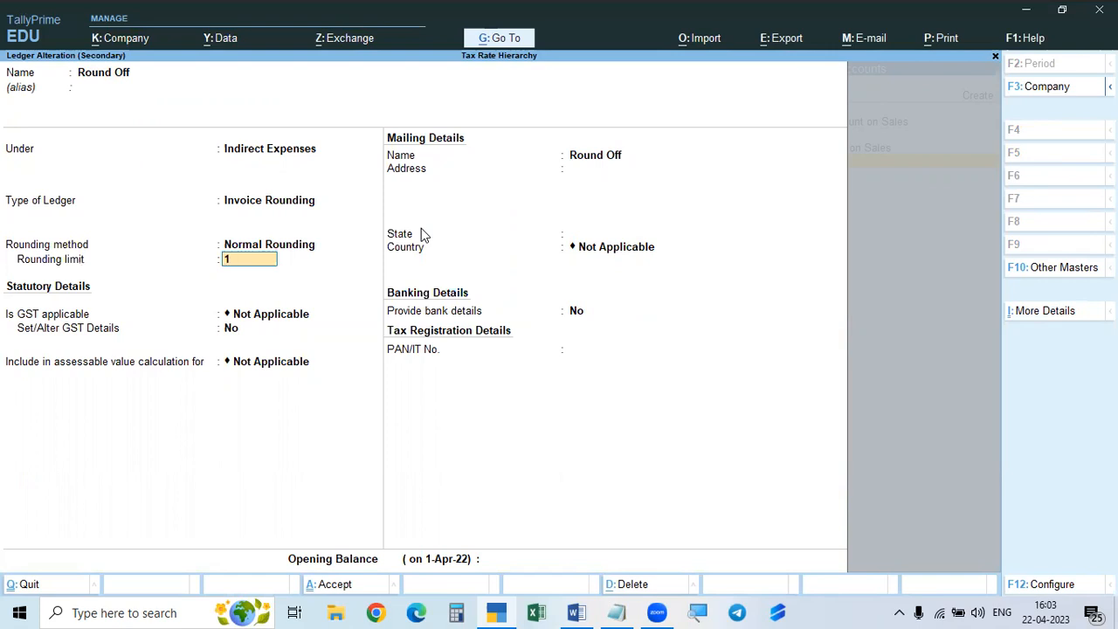
{"action": "key", "text": "Return"}
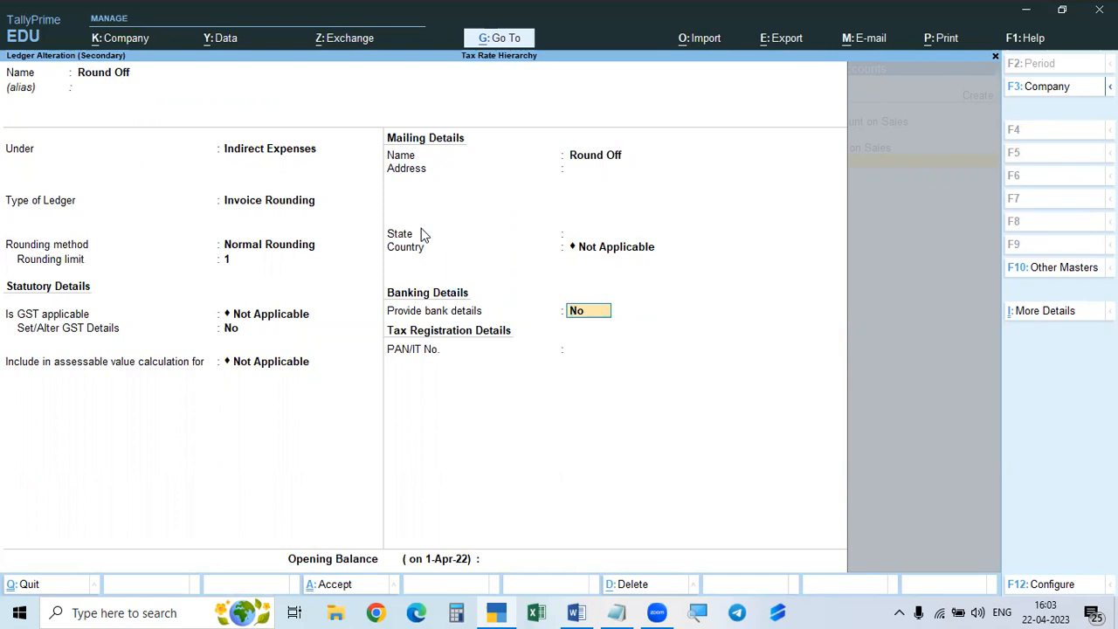
{"action": "key", "text": "Return"}
{"action": "key", "text": "Return"}
{"action": "key", "text": "Return"}
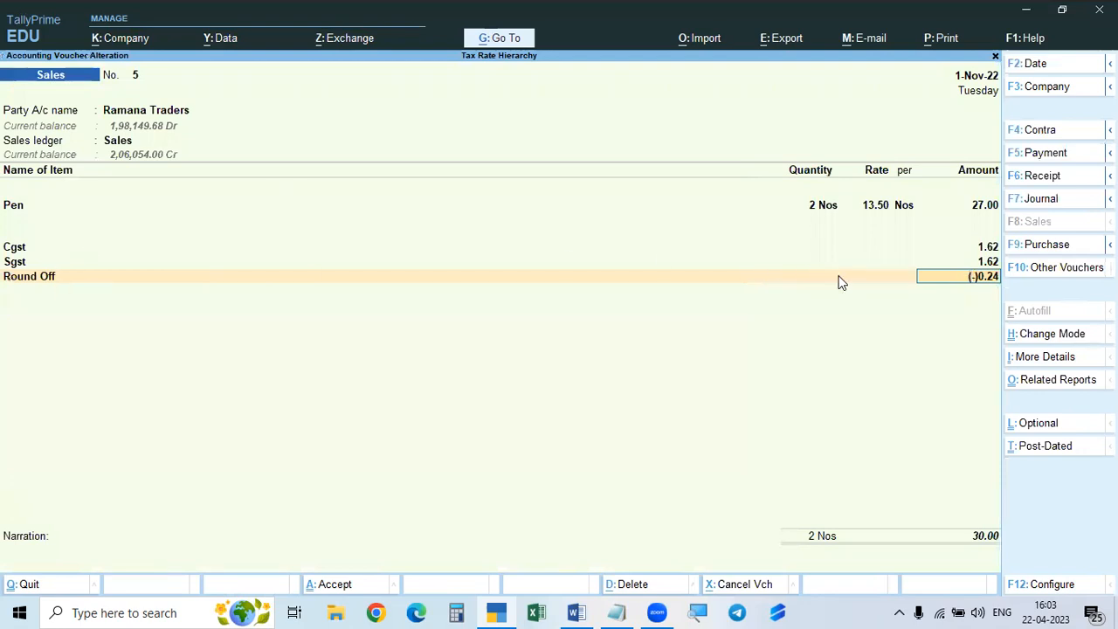
{"action": "key", "text": "Return"}
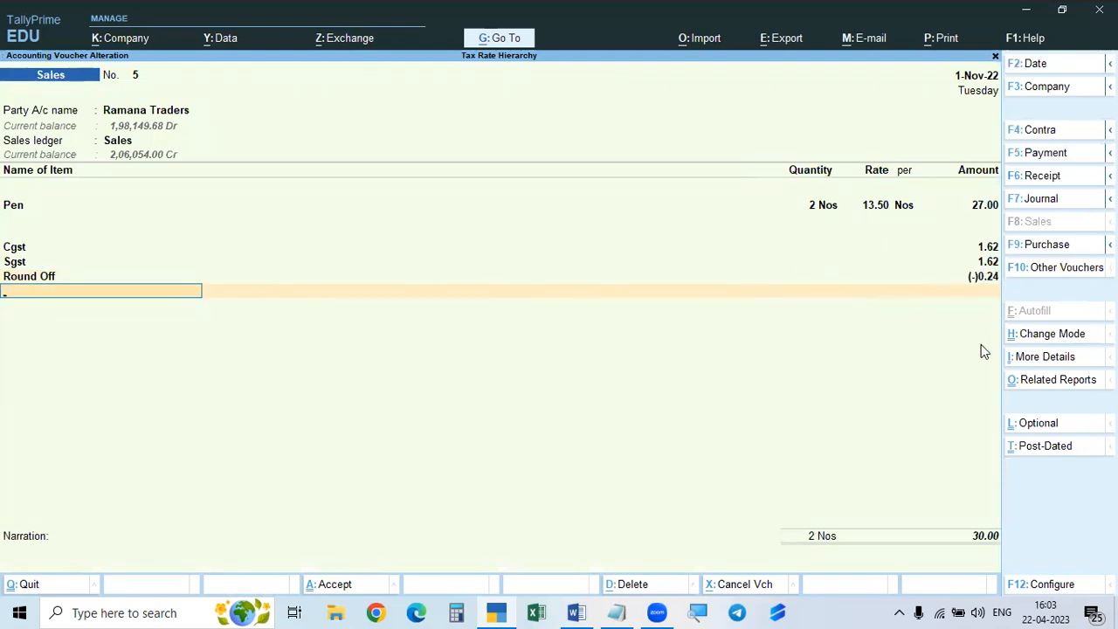
- End the voucher's ledger lines and go through the New Ref and On Account entries in the bill-wise details for Ramana Traders
{"action": "key", "text": "Return"}
{"action": "key", "text": "Return"}
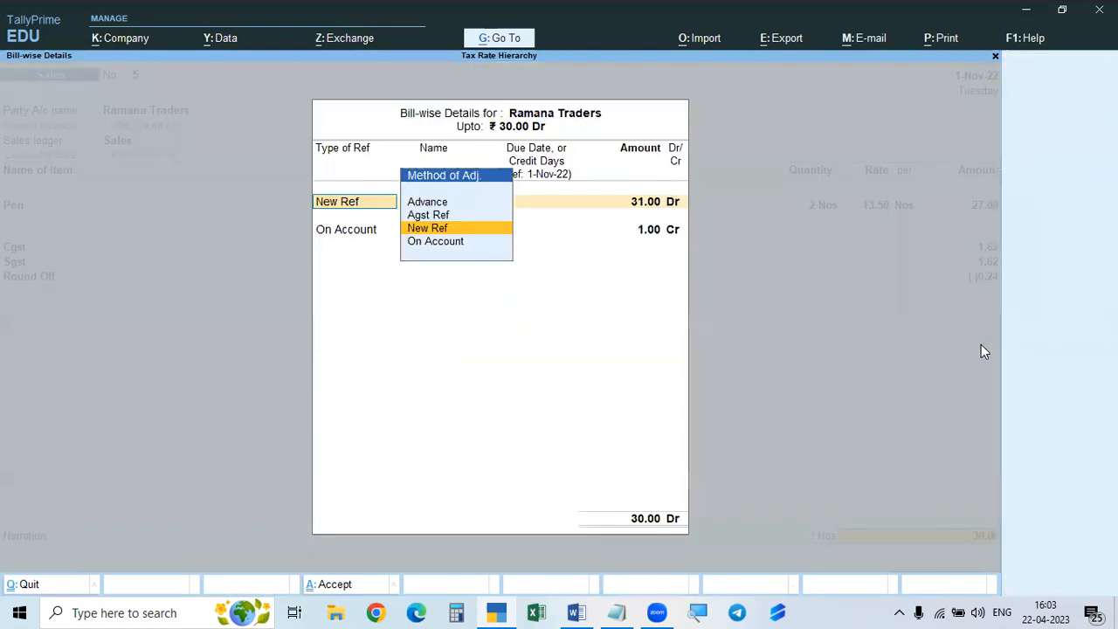
{"action": "key", "text": "Return"}
{"action": "key", "text": "Return"}
{"action": "key", "text": "Return"}
{"action": "key", "text": "Return"}
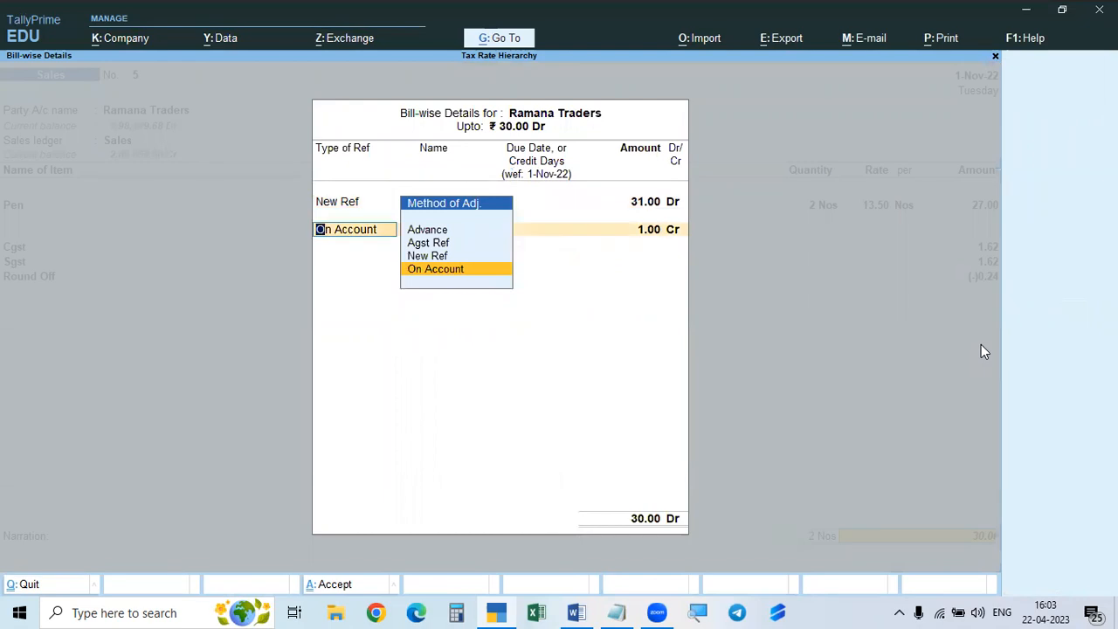
{"action": "key", "text": "BackSpace"}
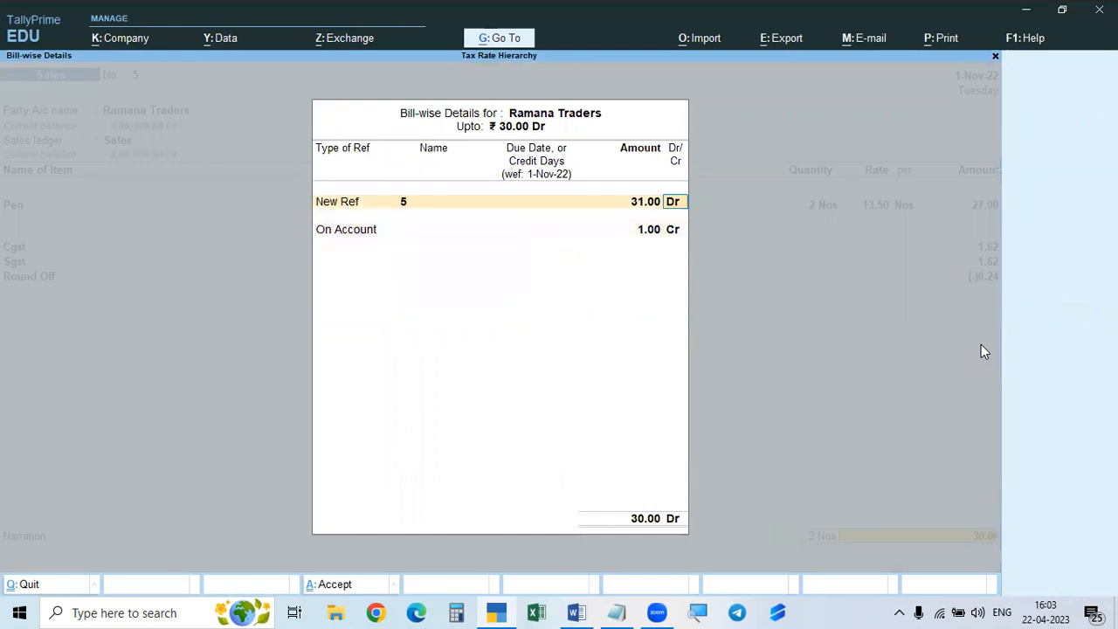
{"action": "key", "text": "Escape"}
{"action": "key", "text": "Return"}
{"action": "key", "text": "Return"}
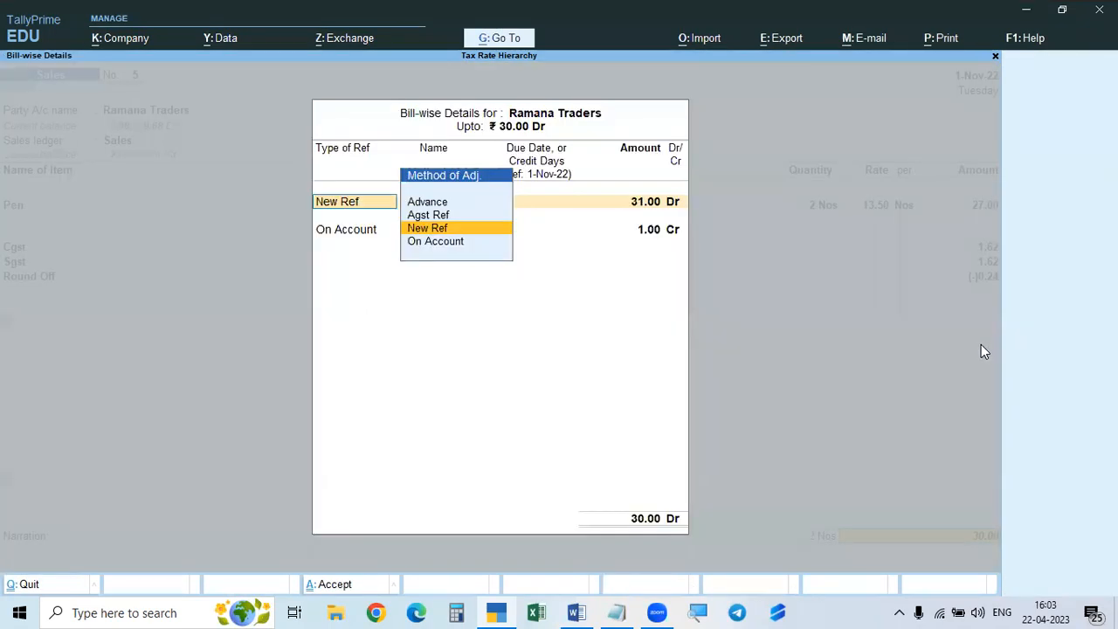
{"action": "key", "text": "Return"}
- Quit the alteration of sales voucher 5 without saving and start a new sales voucher
{"action": "key", "text": "Escape"}
{"action": "key", "text": "Escape"}
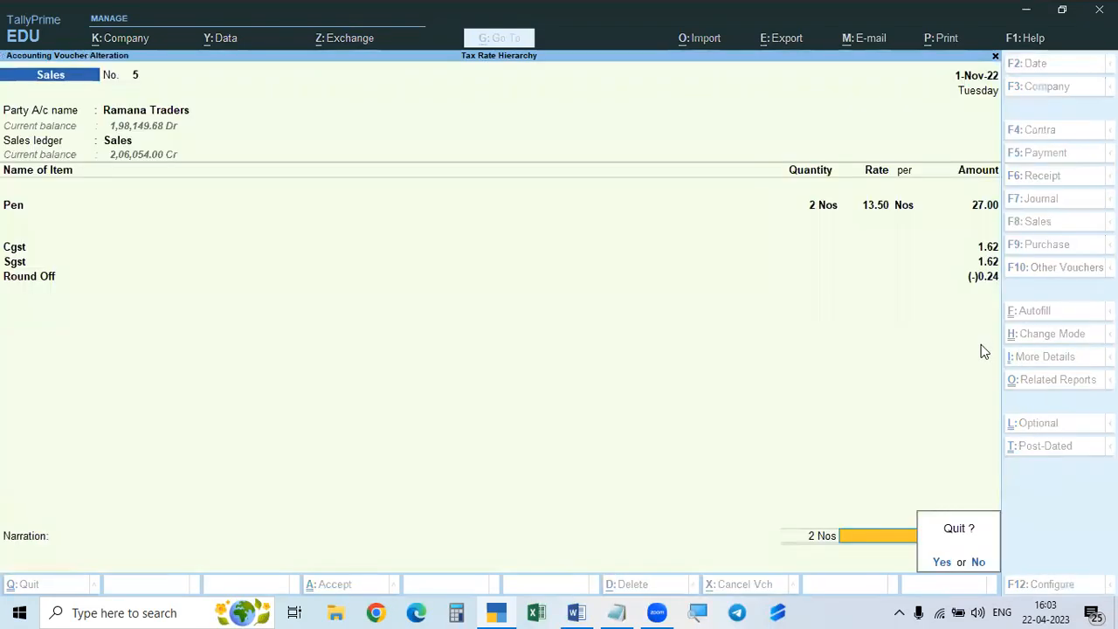
{"action": "key", "text": "Return"}
{"action": "key", "text": "Escape"}
{"action": "key", "text": "Return"}
{"action": "key", "text": "Return"}
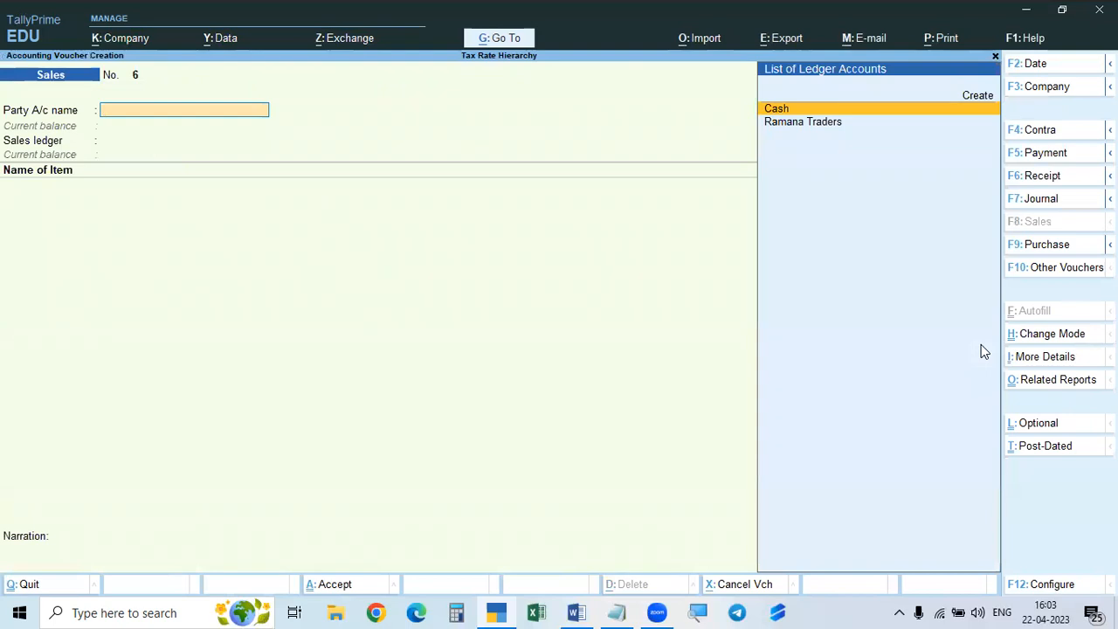
- Choose Ramana Traders as the party, accept the dispatch and party details, and use the Sales ledger
{"action": "key", "text": "Down"}
{"action": "key", "text": "Return"}
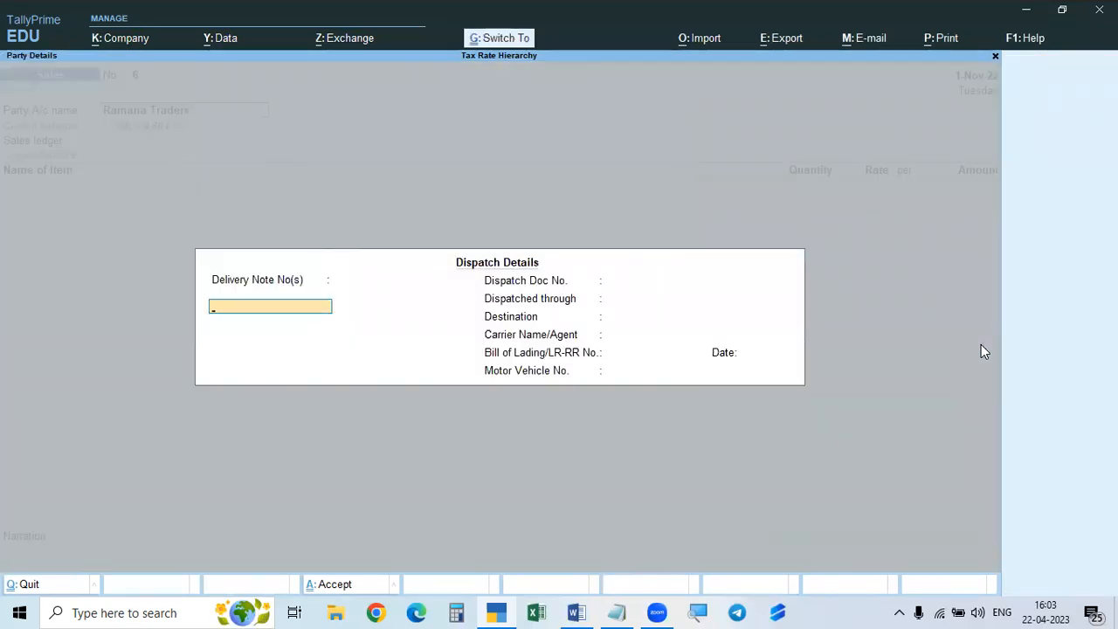
{"action": "key", "text": "ctrl+a"}
{"action": "key", "text": "ctrl+a"}
{"action": "key", "text": "Return"}
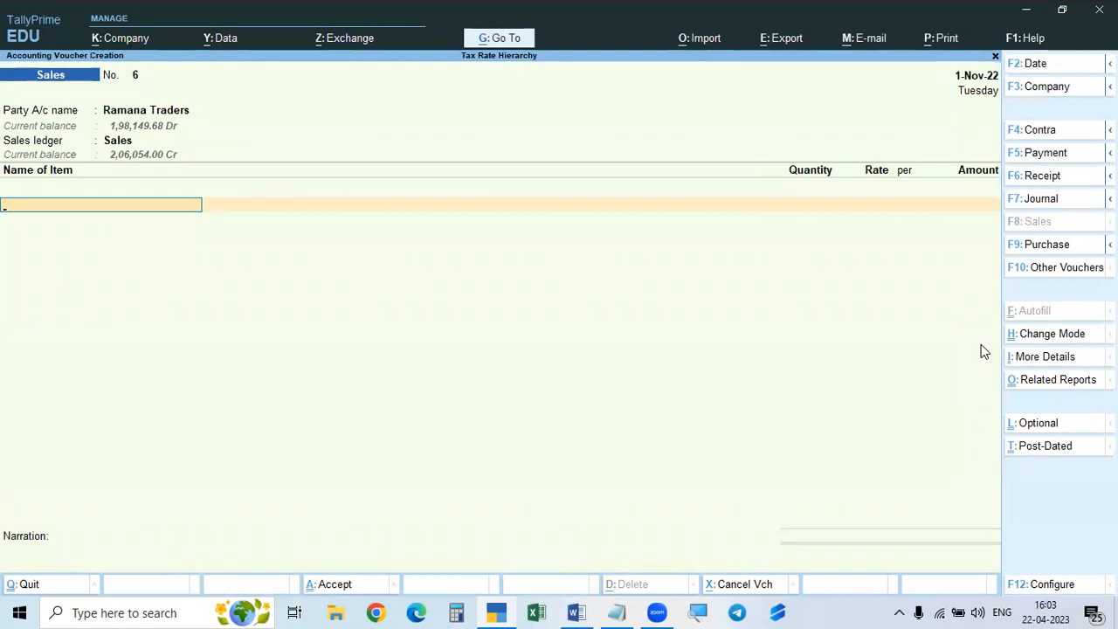
- Add the item Pen to the invoice with quantity 5 Nos at rate 13.50
{"action": "type", "text": "Pen"}
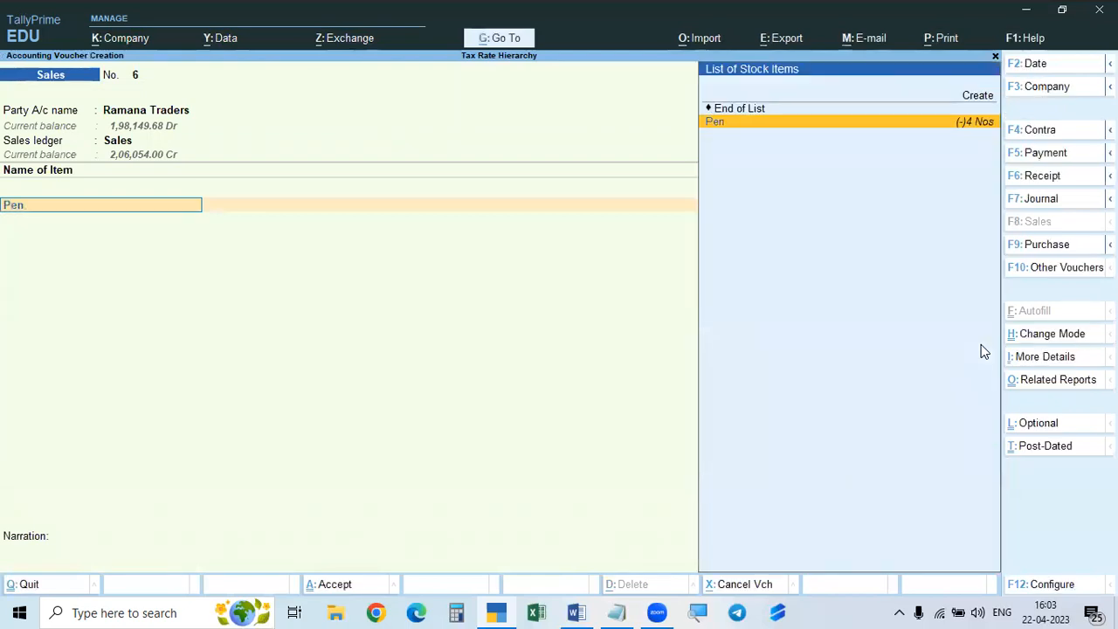
{"action": "key", "text": "Return"}
{"action": "type", "text": "1"}
{"action": "key", "text": "BackSpace"}
{"action": "type", "text": "5"}
{"action": "key", "text": "Return"}
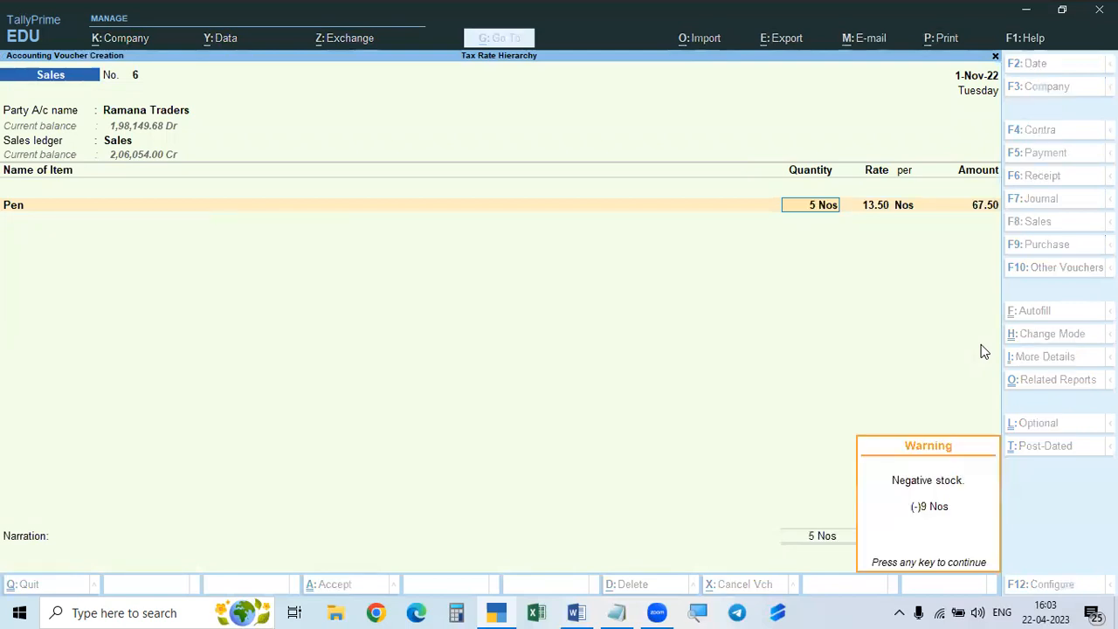
{"action": "key", "text": "Return"}
{"action": "key", "text": "Return"}
{"action": "key", "text": "Return"}
{"action": "key", "text": "Return"}
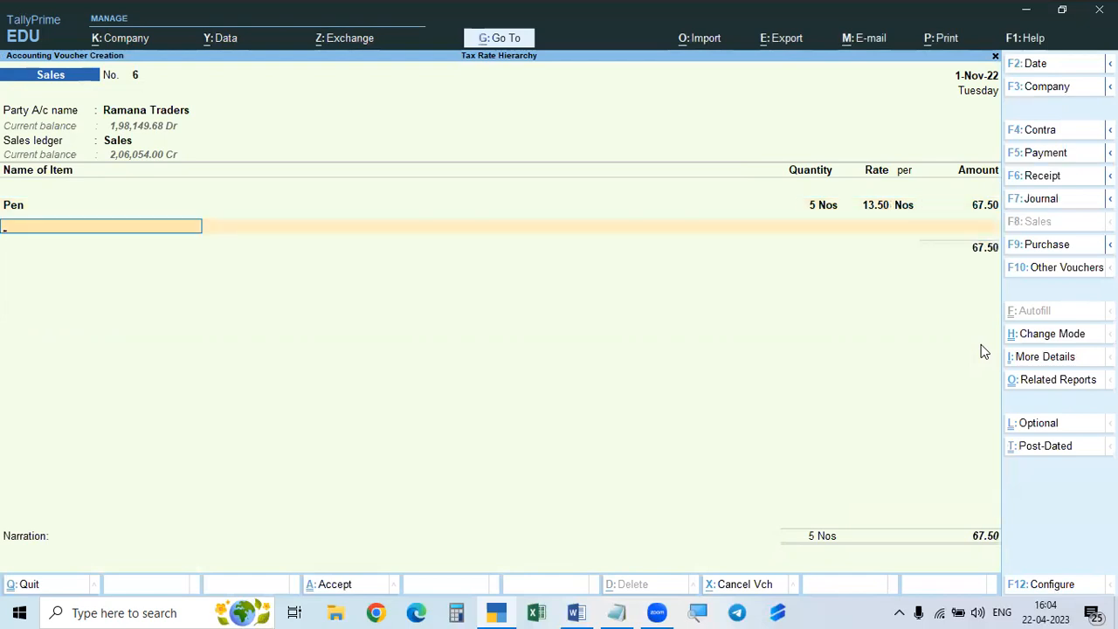
- End the item list and add the Cgst ledger below the Pen item
{"action": "key", "text": "Return"}
{"action": "type", "text": "Cgst"}
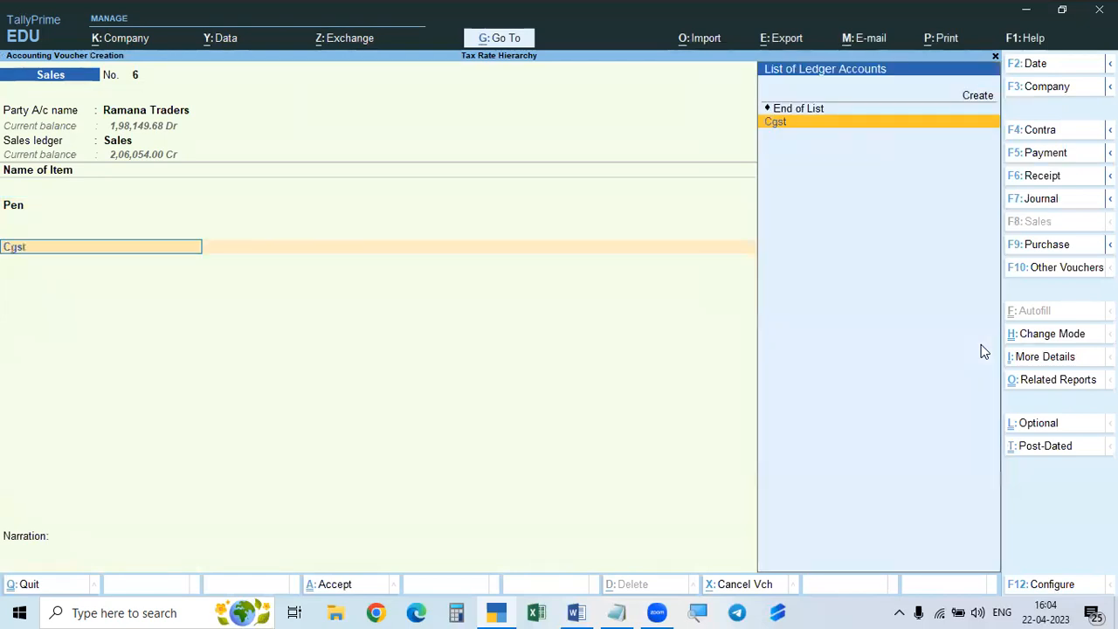
{"action": "key", "text": "Return"}
{"action": "key", "text": "Return"}
- Return to the Cgst line in the voucher and open its ledger for alteration
{"action": "key", "text": "BackSpace"}
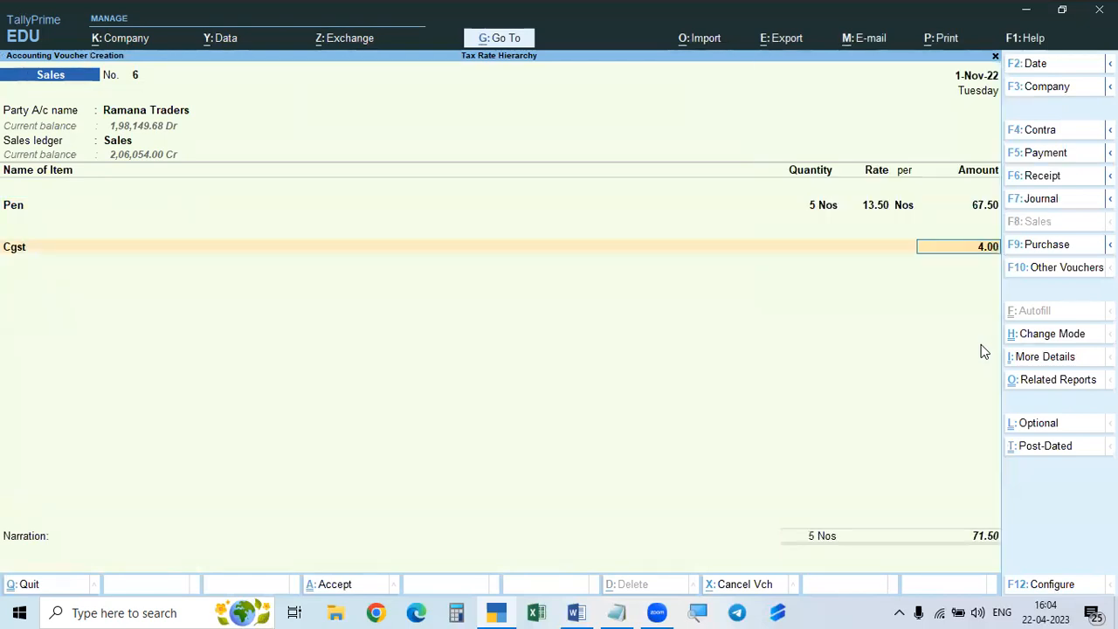
{"action": "key", "text": "BackSpace"}
{"action": "key", "text": "Return"}
{"action": "left_click", "coordinate": [26, 251]}
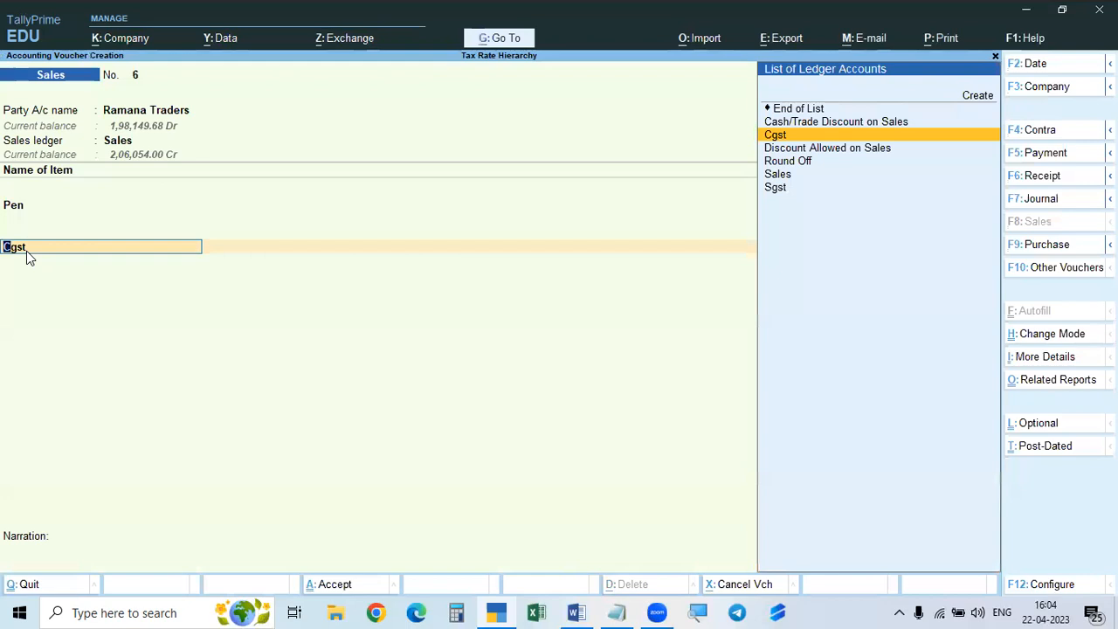
{"action": "key", "text": "ctrl+Return"}
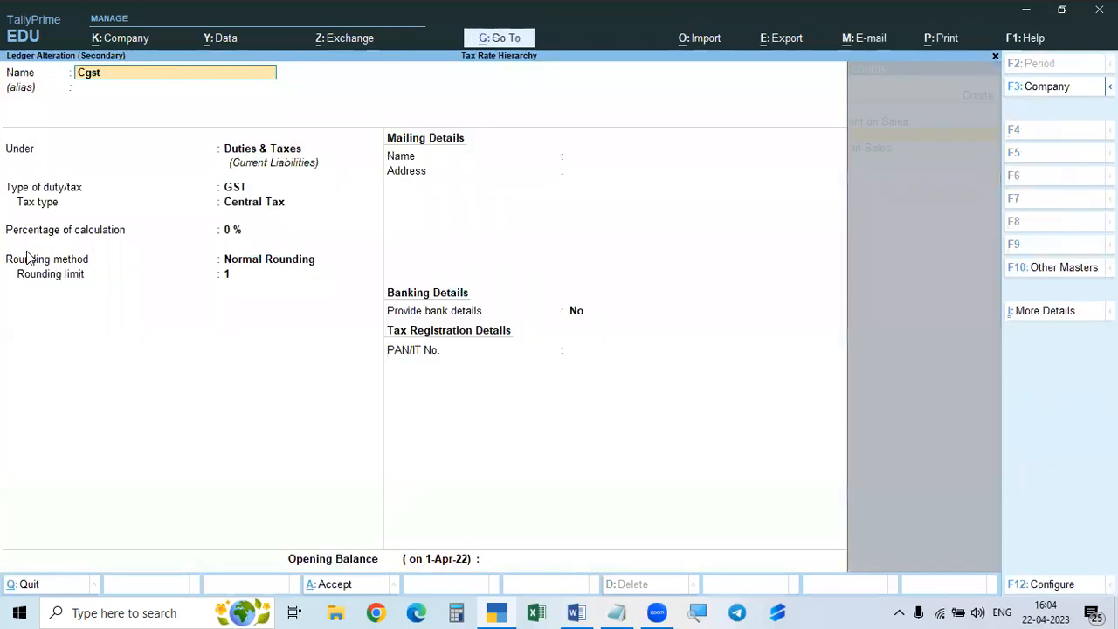
- Set the Cgst ledger's rounding method to Not Applicable, save it, and accept the recalculated Cgst line
{"action": "key", "text": "Return"}
{"action": "key", "text": "Return"}
{"action": "key", "text": "Return"}
{"action": "key", "text": "Return"}
{"action": "key", "text": "Return"}
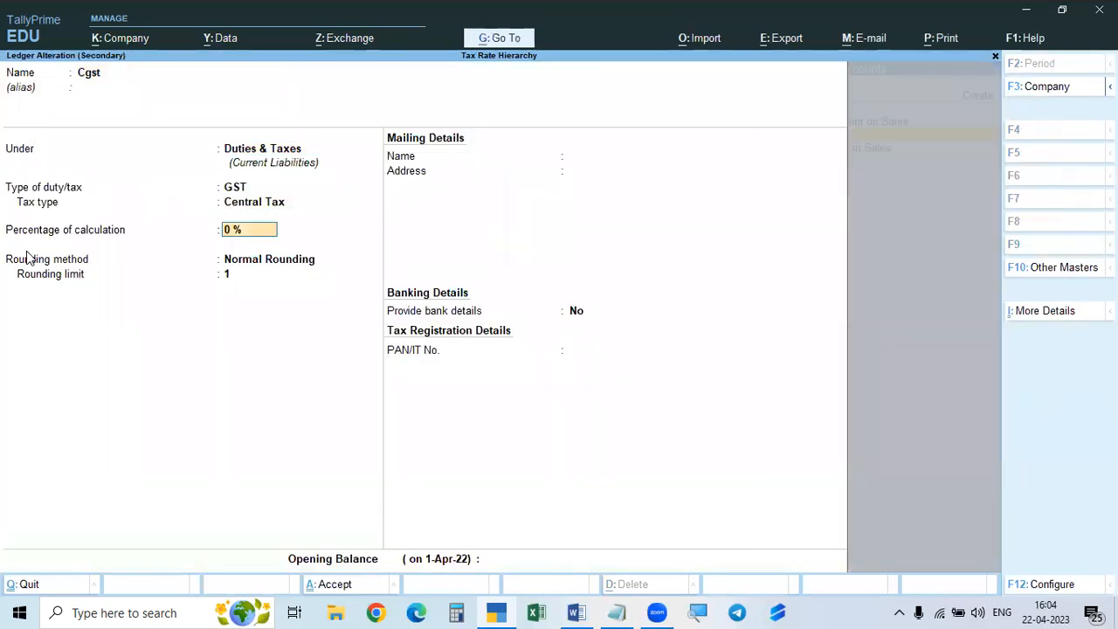
{"action": "key", "text": "Return"}
{"action": "key", "text": "Up"}
{"action": "key", "text": "Up"}
{"action": "key", "text": "Return"}
{"action": "key", "text": "Return"}
{"action": "key", "text": "Return"}
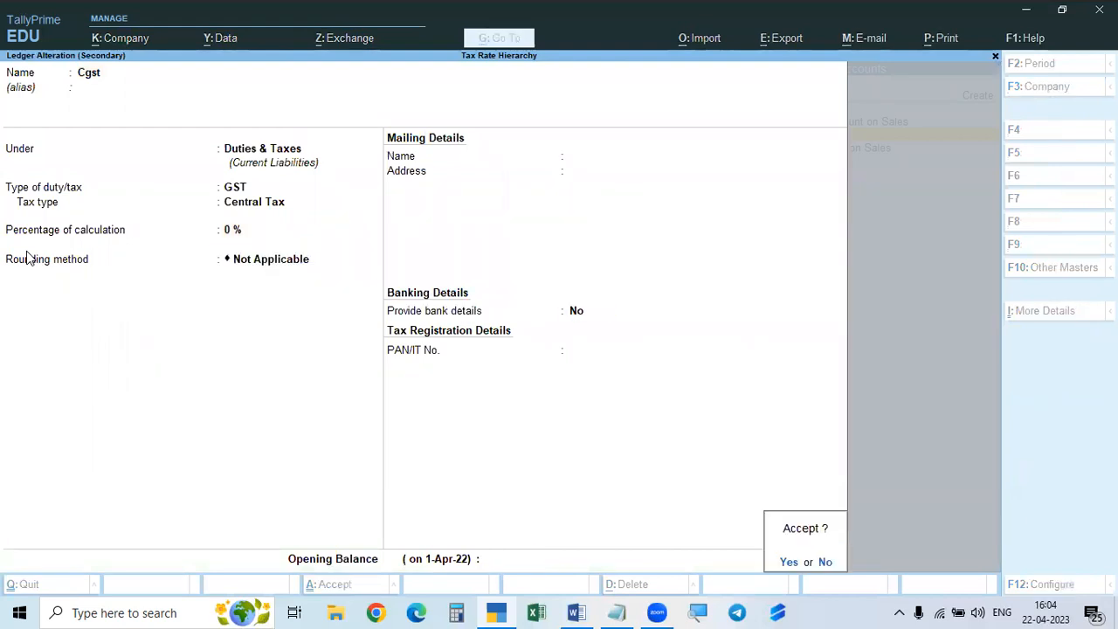
{"action": "key", "text": "Return"}
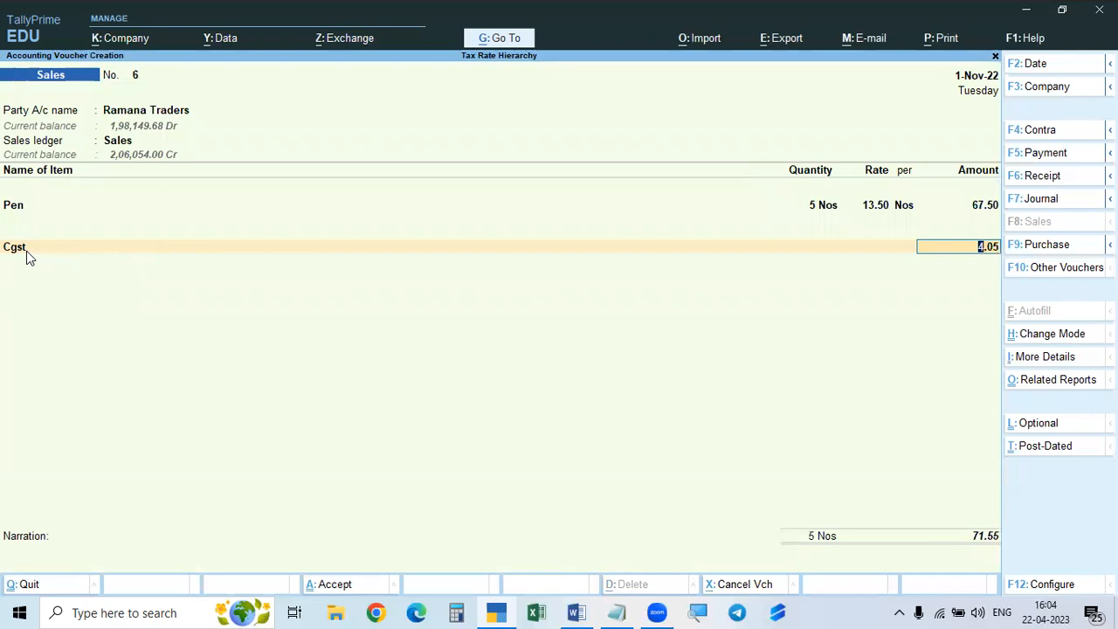
{"action": "key", "text": "Return"}
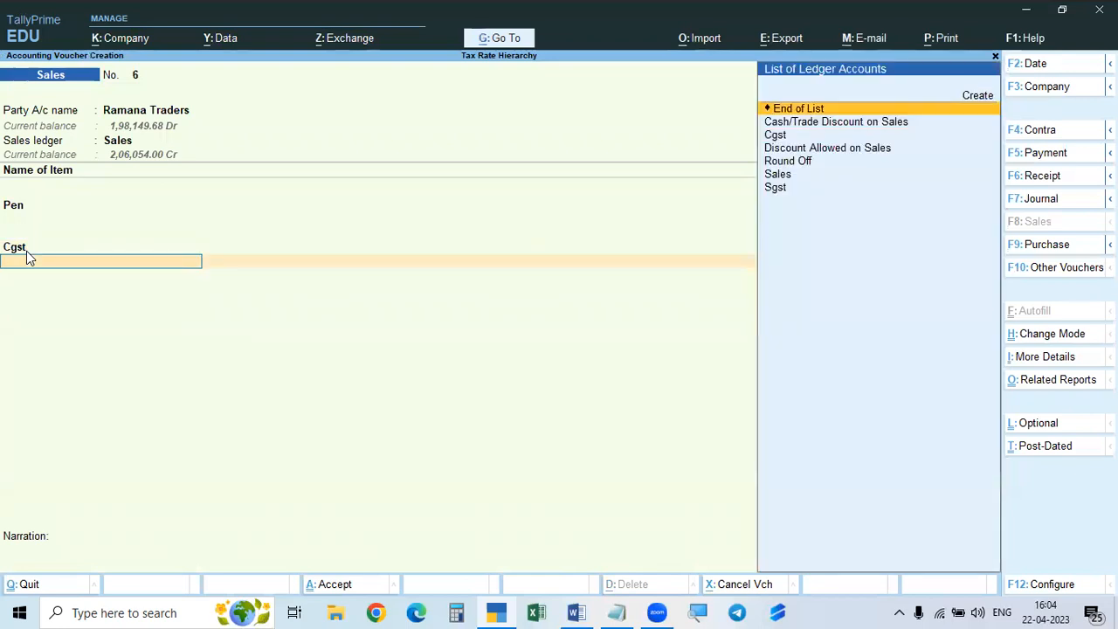
- Add the Sgst ledger on the line below Cgst
{"action": "key", "text": "Down"}
{"action": "key", "text": "Down"}
{"action": "key", "text": "Down"}
{"action": "key", "text": "Down"}
{"action": "key", "text": "Down"}
{"action": "key", "text": "Down"}
{"action": "key", "text": "Return"}
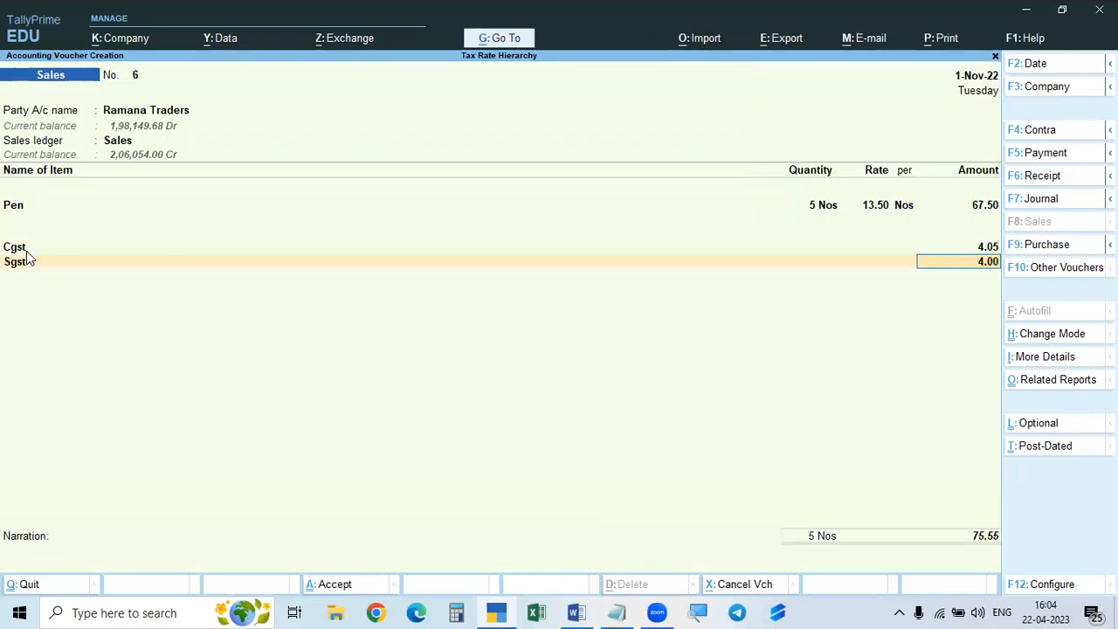
- Open the Sgst ledger from its voucher line, set its rounding method to Not Applicable, save it, and accept the line
{"action": "key", "text": "BackSpace"}
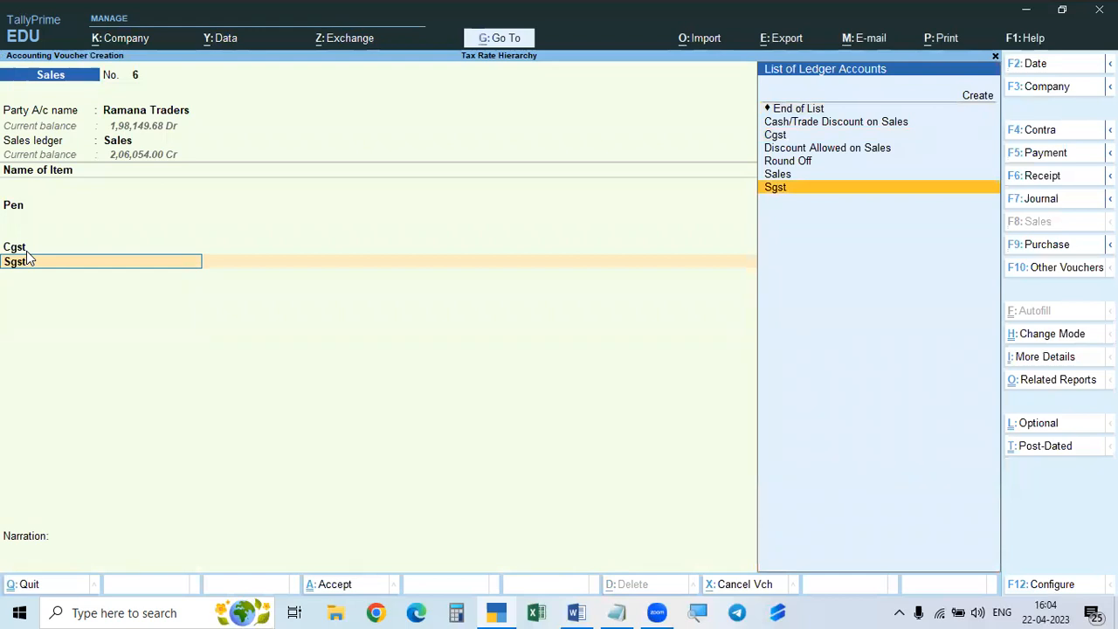
{"action": "key", "text": "ctrl+Return"}
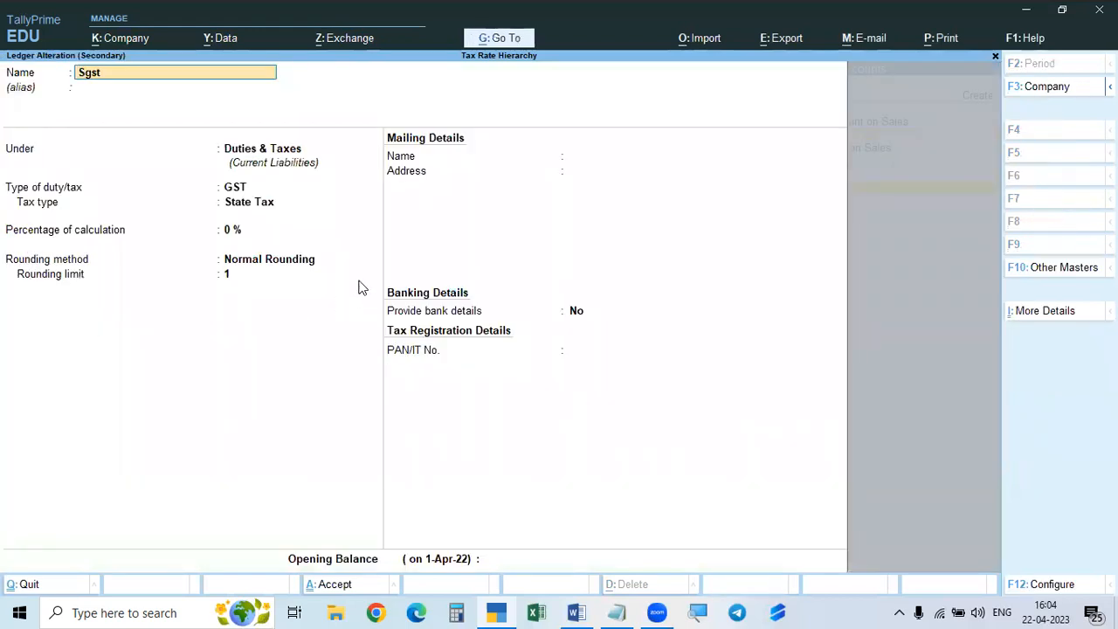
{"action": "left_click", "coordinate": [293, 265]}
{"action": "key", "text": "Up"}
{"action": "key", "text": "Up"}
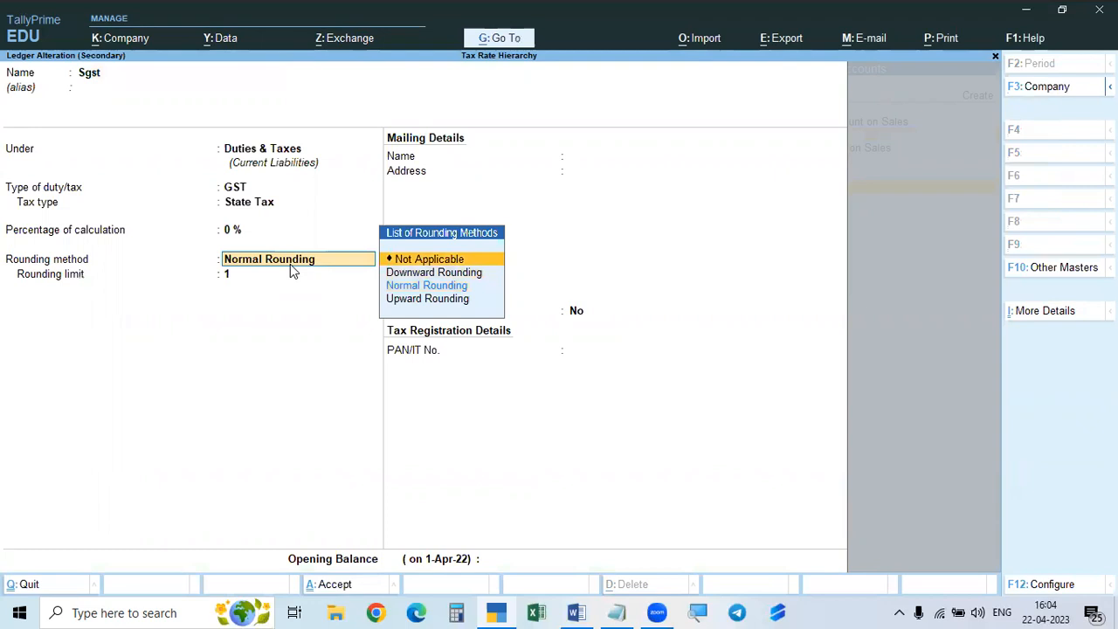
{"action": "key", "text": "Return"}
{"action": "key", "text": "Return"}
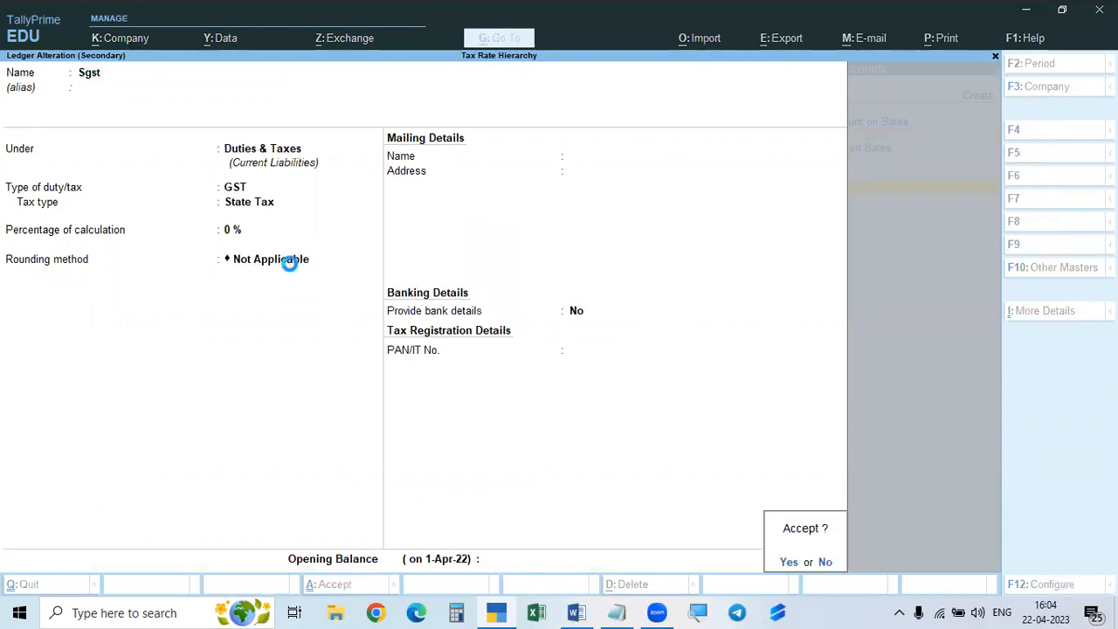
{"action": "key", "text": "Return"}
{"action": "key", "text": "Return"}
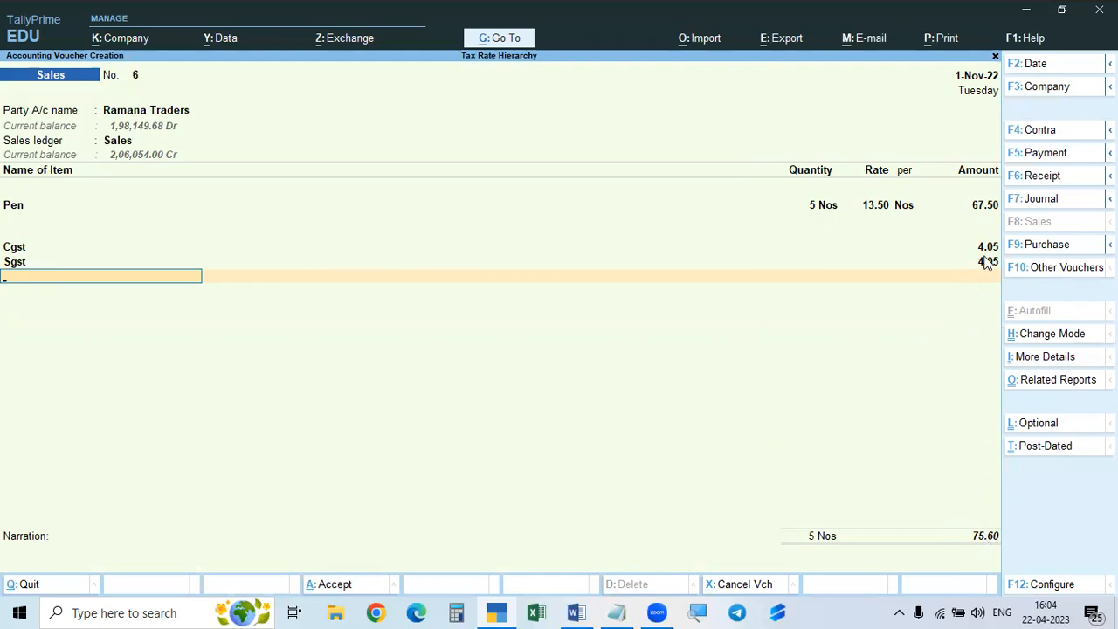
- Switch to the Notepad note and replace its figures with 75.60 and 76.00
{"action": "left_click", "coordinate": [990, 208]}
{"action": "left_click", "coordinate": [985, 263]}
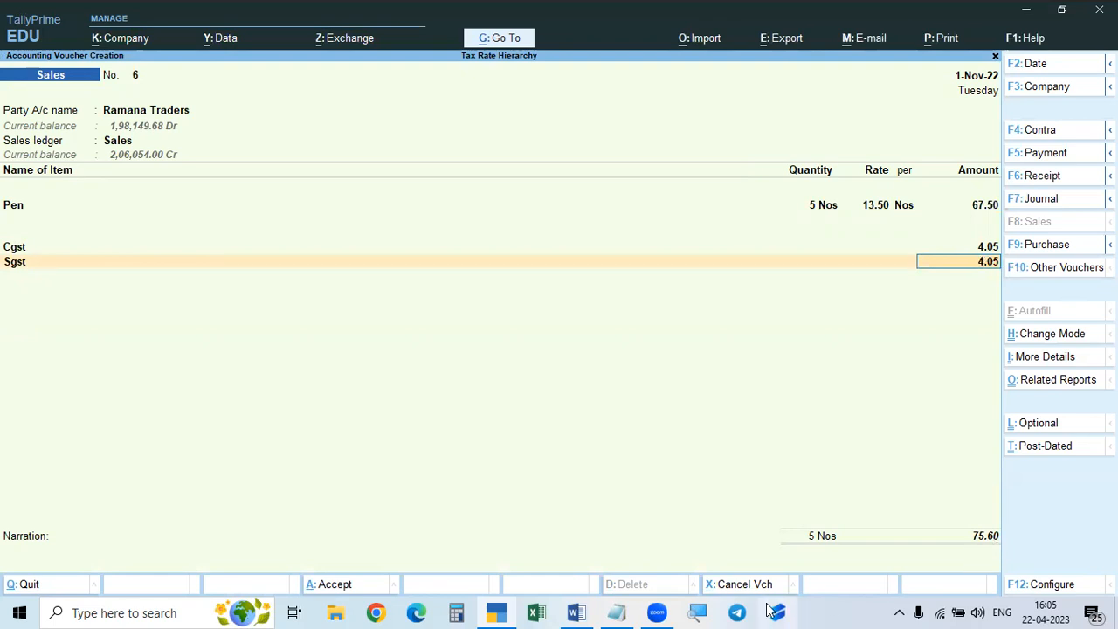
{"action": "left_click", "coordinate": [628, 612]}
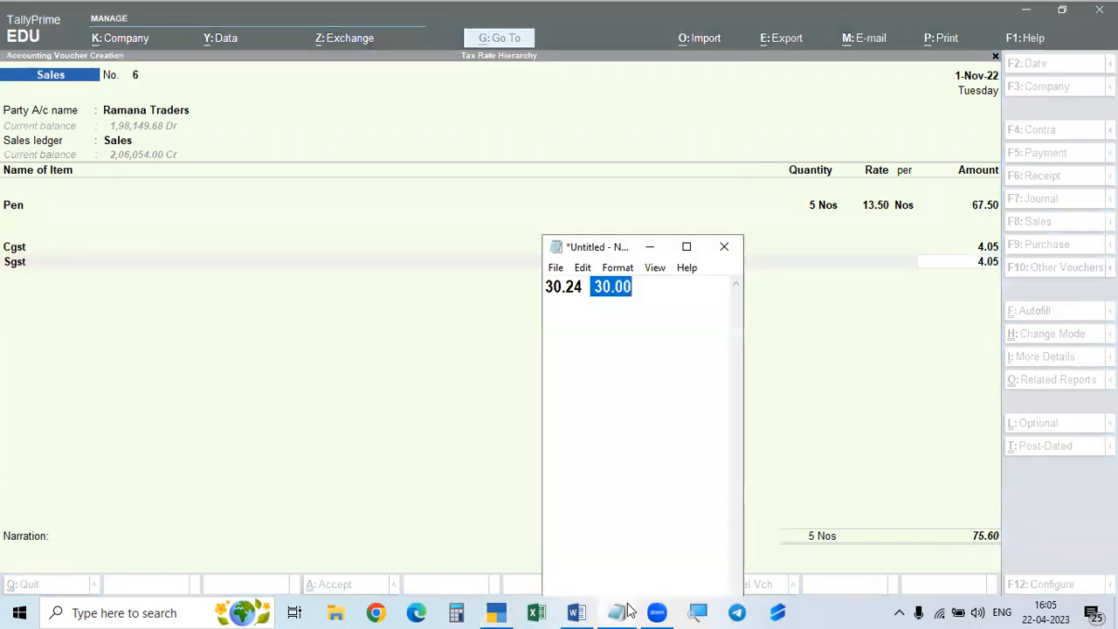
{"action": "key", "text": "BackSpace"}
{"action": "key", "text": "BackSpace"}
{"action": "key", "text": "BackSpace"}
{"action": "key", "text": "BackSpace"}
{"action": "key", "text": "BackSpace"}
{"action": "key", "text": "BackSpace"}
{"action": "key", "text": "BackSpace"}
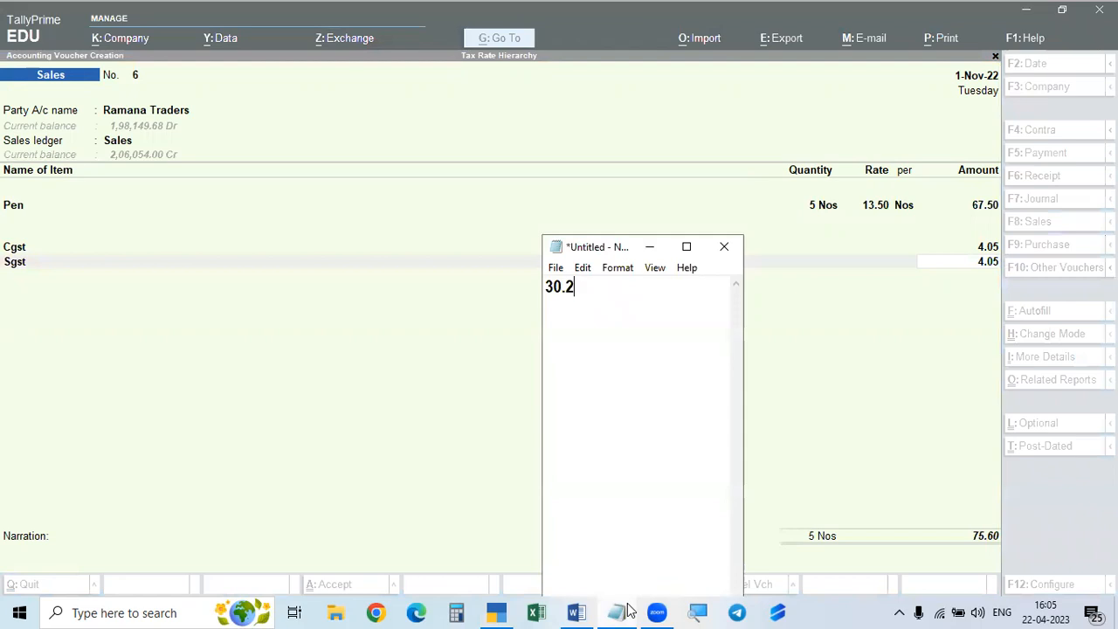
{"action": "type", "text": "4"}
{"action": "key", "text": "BackSpace"}
{"action": "type", "text": "75.60  b"}
{"action": "key", "text": "BackSpace"}
{"action": "type", "text": "76.00"}
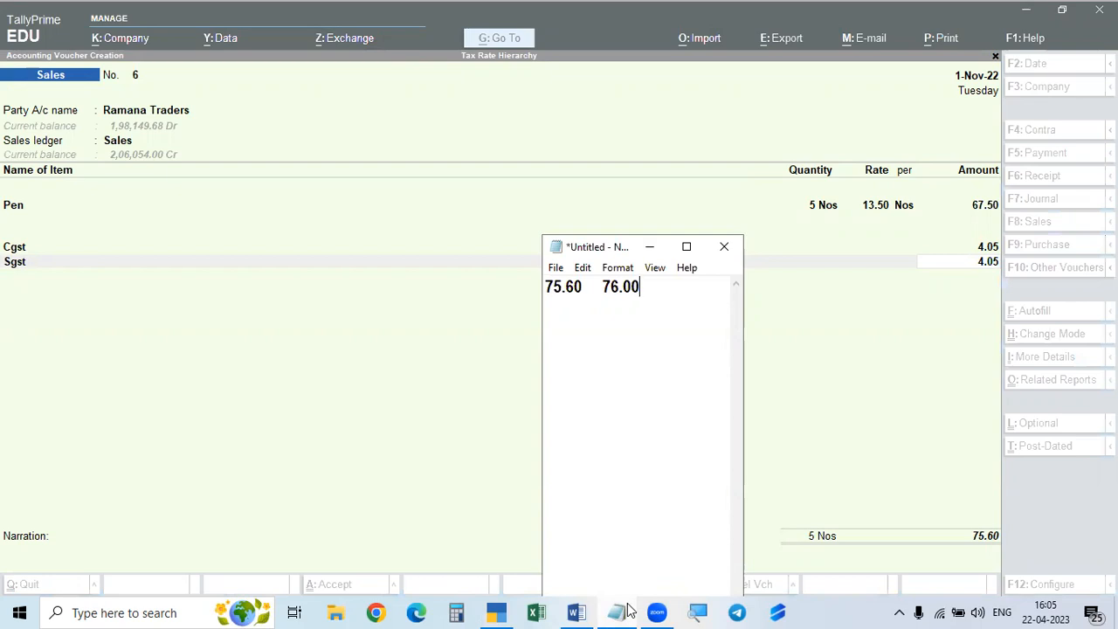
- Return to the TallyPrime voucher and add the Round Off ledger on the line below Sgst
{"action": "left_click", "coordinate": [912, 431]}
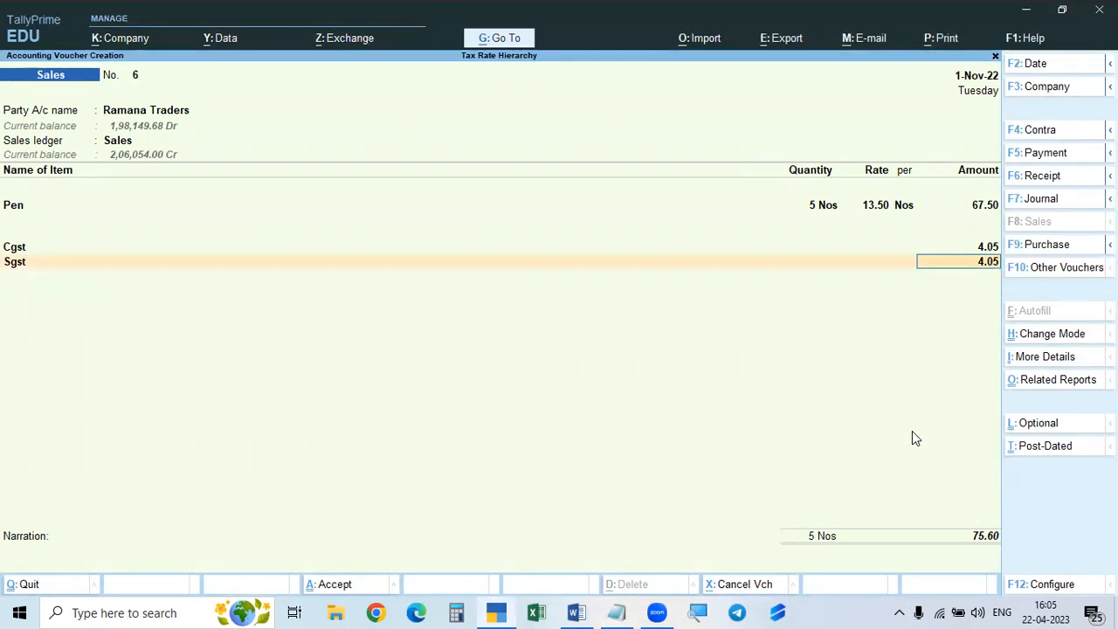
{"action": "key", "text": "Return"}
{"action": "type", "text": "Round"}
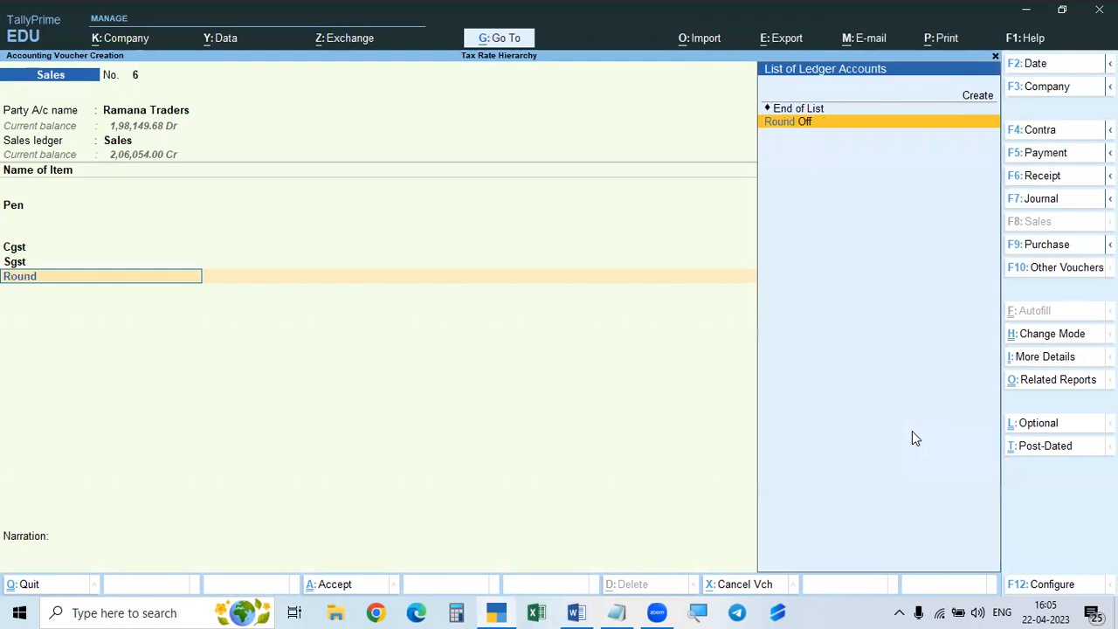
{"action": "key", "text": "Return"}
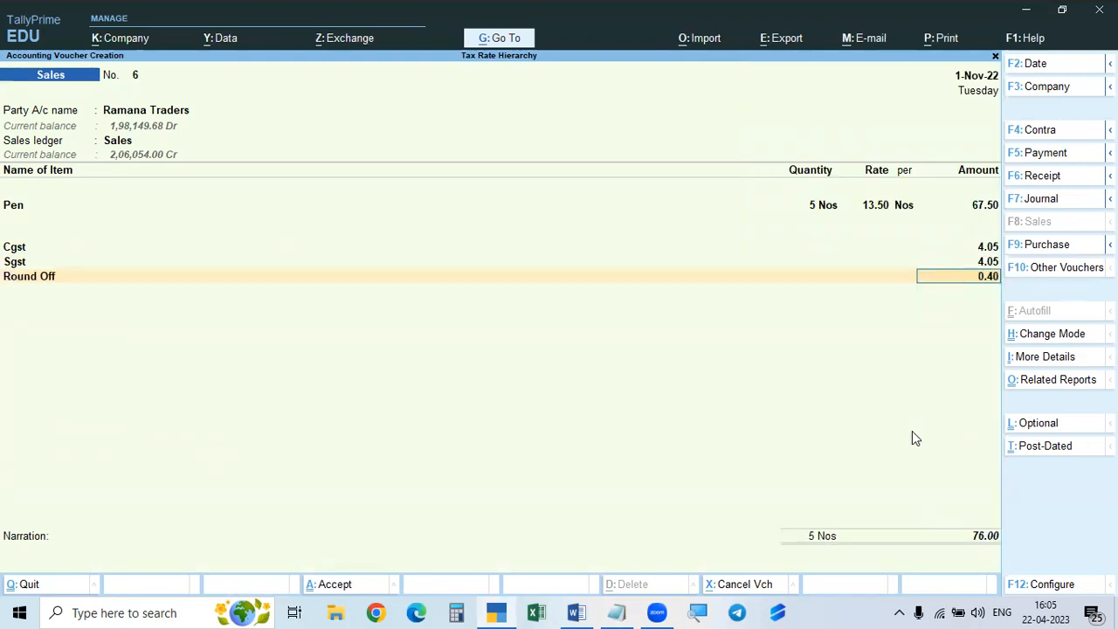
- Bring up the Notepad note beside the voucher and close it without saving
{"action": "left_click", "coordinate": [617, 612]}
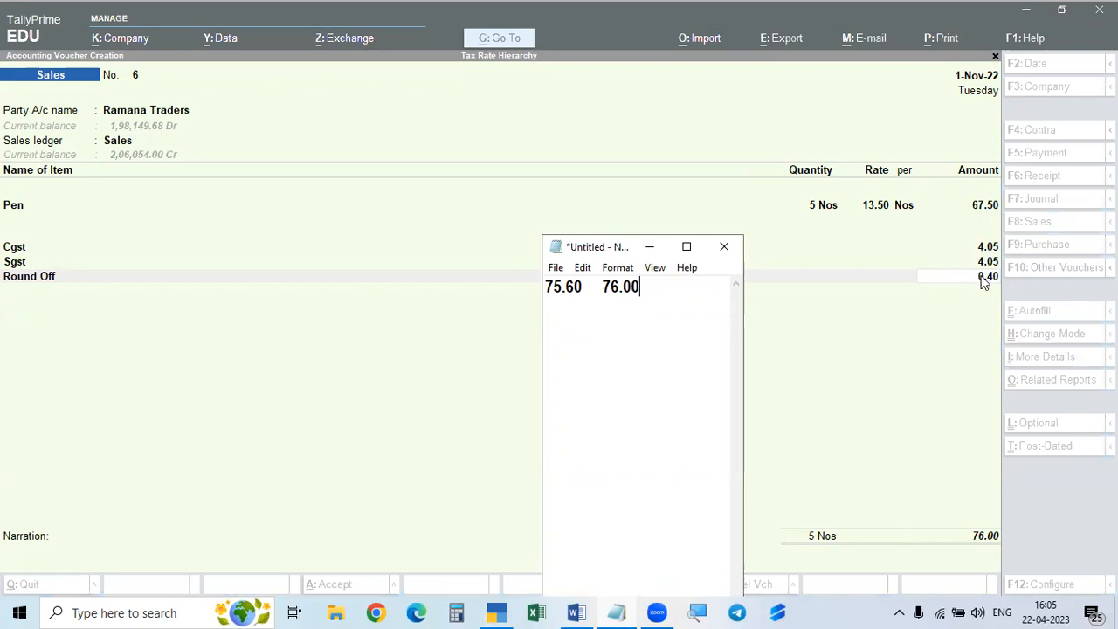
{"action": "left_click", "coordinate": [724, 247]}
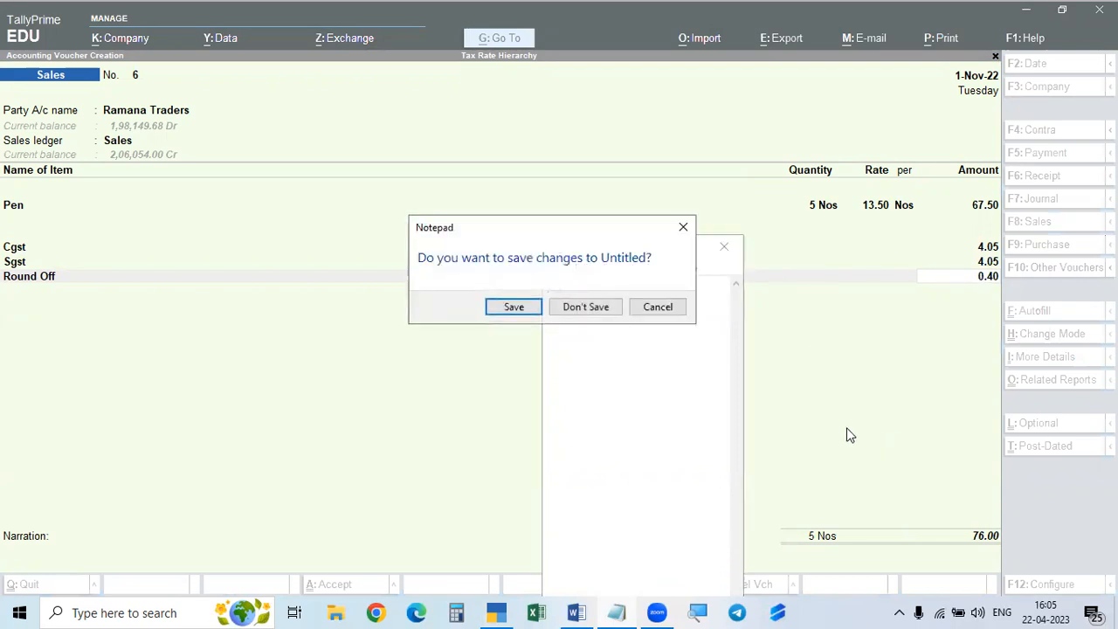
{"action": "left_click", "coordinate": [585, 307]}
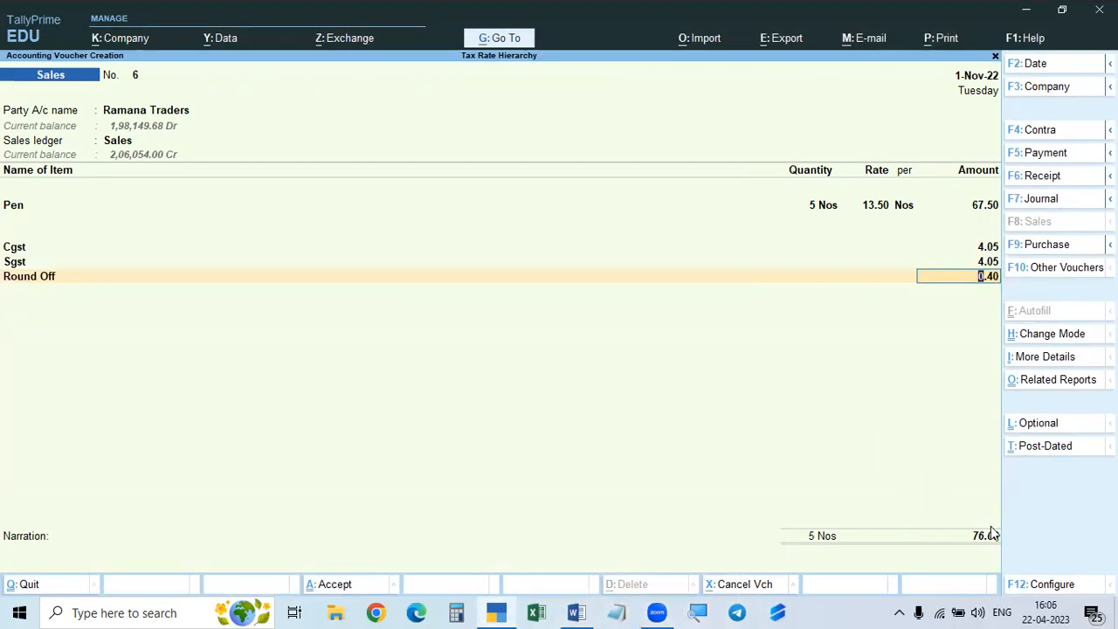
- Accept the Round Off line, leave the narration empty, save the sales voucher, and return to the Gateway of Tally
{"action": "key", "text": "Return"}
{"action": "key", "text": "Return"}
{"action": "key", "text": "Return"}
{"action": "key", "text": "Return"}
{"action": "key", "text": "Return"}
{"action": "key", "text": "Return"}
{"action": "key", "text": "Return"}
{"action": "key", "text": "Return"}
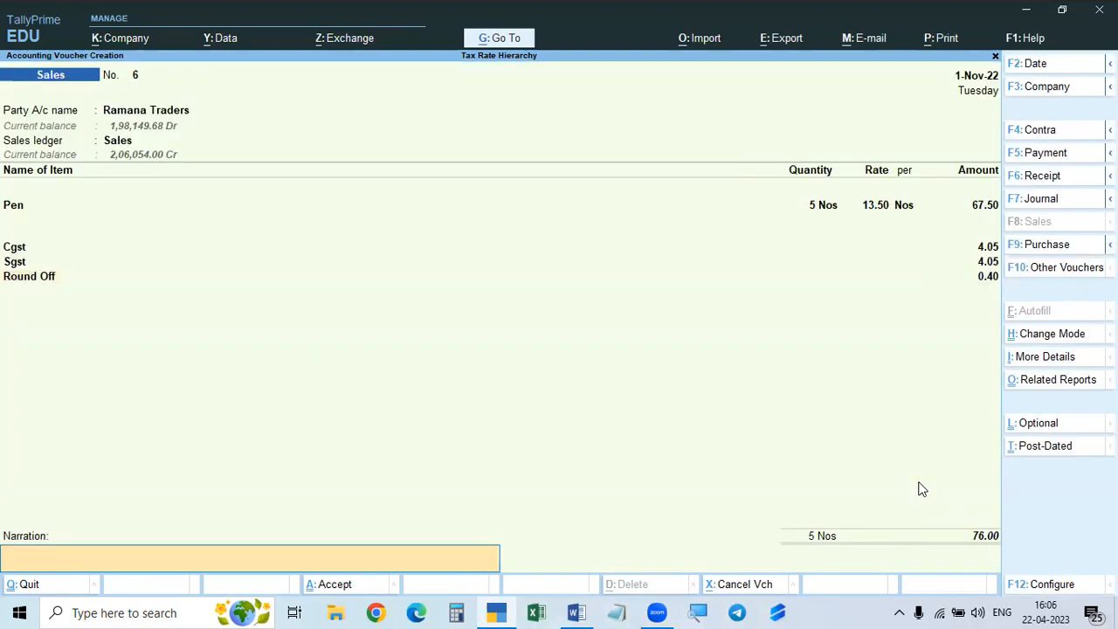
{"action": "key", "text": "Return"}
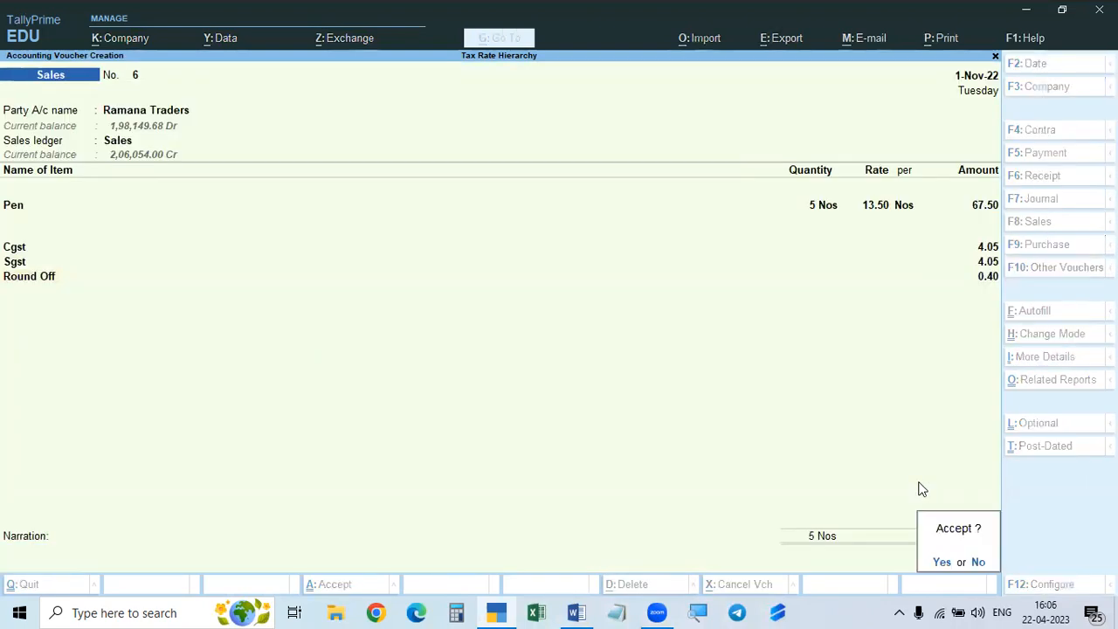
{"action": "key", "text": "Return"}
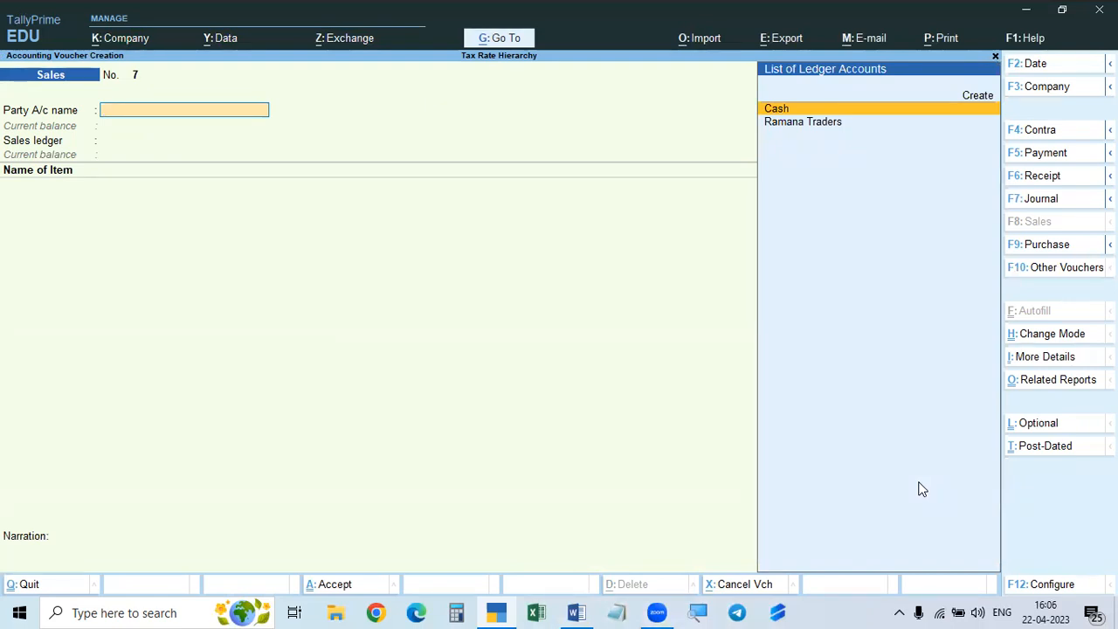
{"action": "key", "text": "Escape"}
{"action": "key", "text": "Escape"}
{"action": "key", "text": "Escape"}
{"action": "key", "text": "Escape"}
{"action": "key", "text": "Escape"}
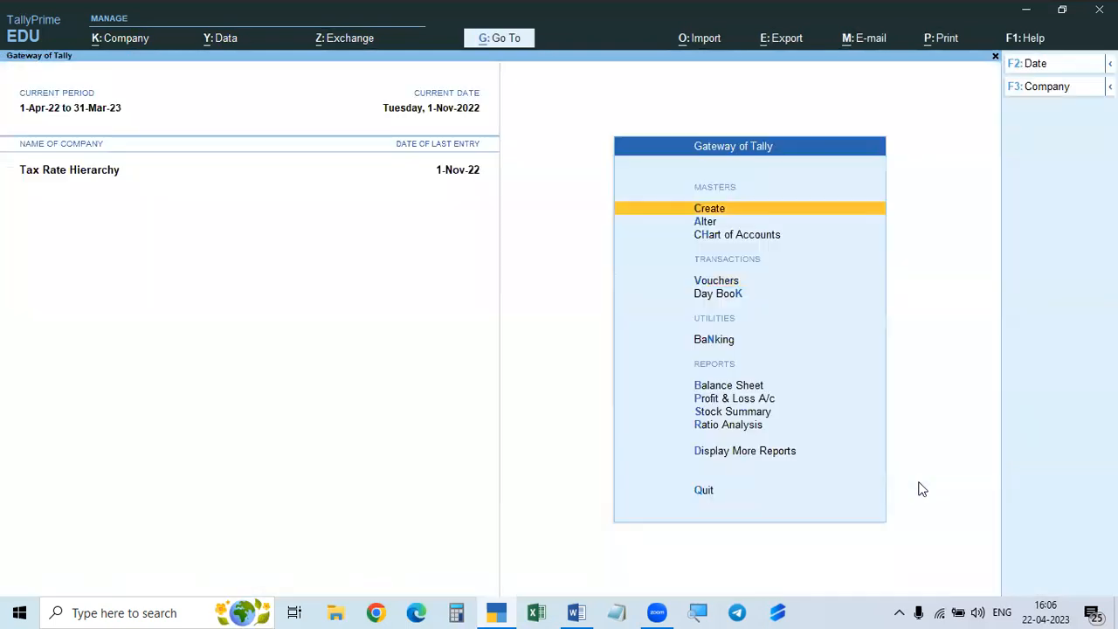
- Open the Round Off ledger for alteration from the list of ledgers
{"action": "key", "text": "a"}
{"action": "key", "text": "Down"}
{"action": "key", "text": "Return"}
{"action": "key", "text": "Down"}
{"action": "key", "text": "Down"}
{"action": "key", "text": "Down"}
{"action": "key", "text": "Down"}
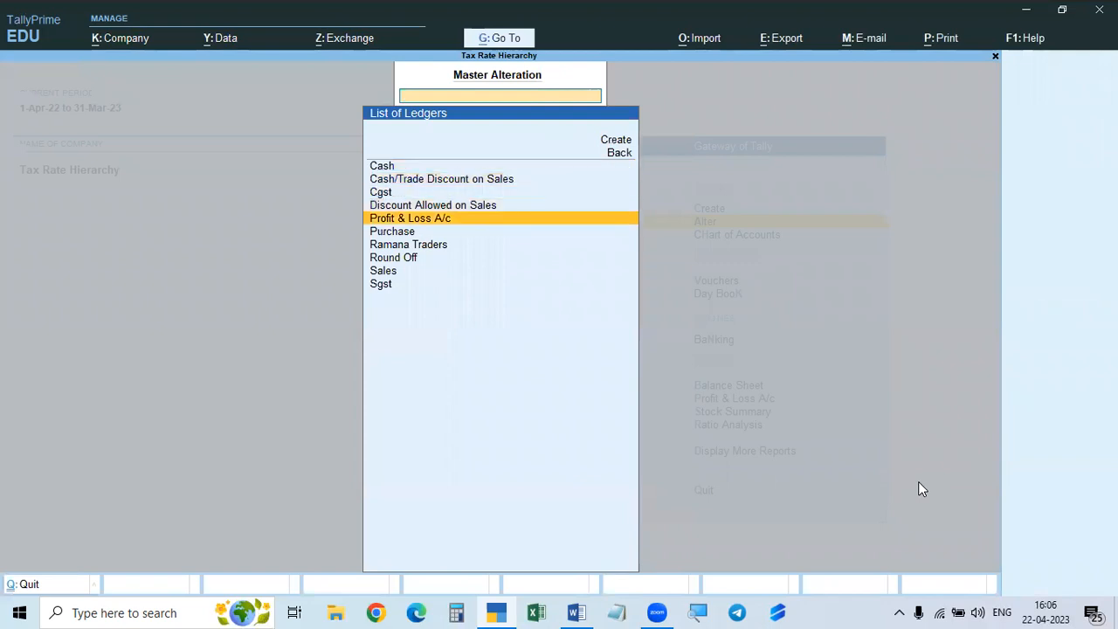
{"action": "key", "text": "Down"}
{"action": "key", "text": "Down"}
{"action": "key", "text": "Down"}
{"action": "key", "text": "Return"}
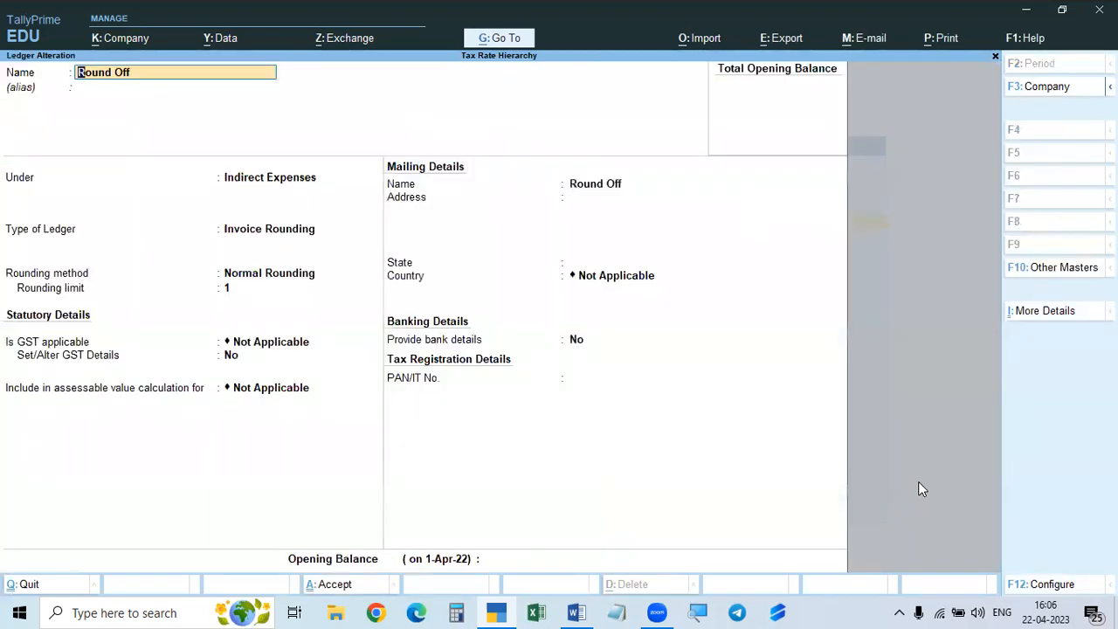
- Review the Round Off ledger's type, rounding method and limit, accept it unchanged, and return to the Gateway of Tally
{"action": "key", "text": "Return"}
{"action": "key", "text": "Return"}
{"action": "key", "text": "Return"}
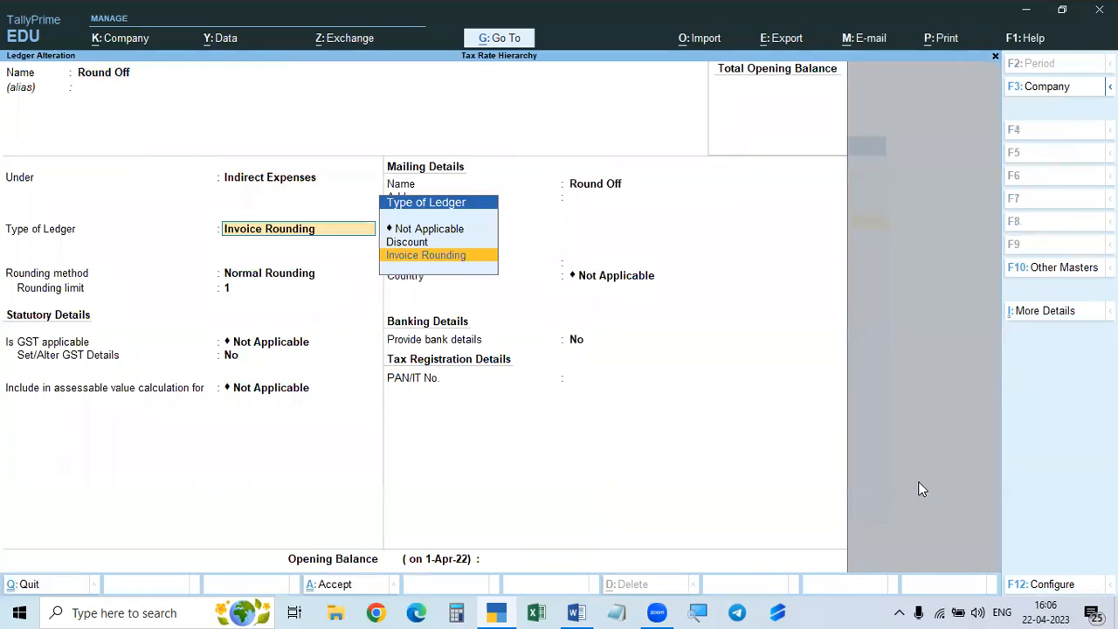
{"action": "key", "text": "Return"}
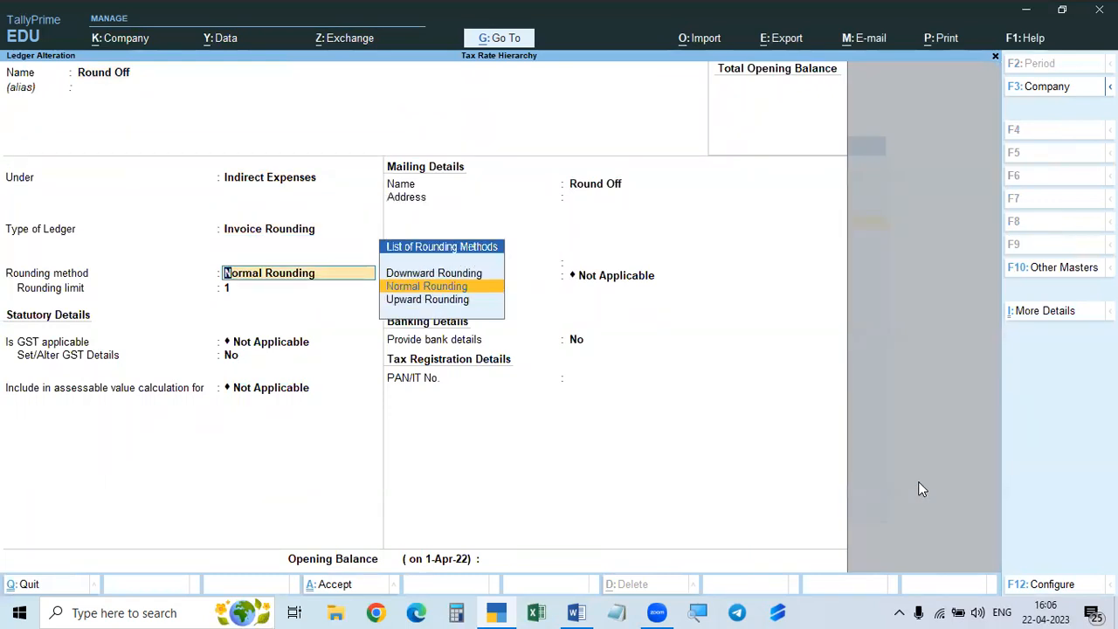
{"action": "key", "text": "Return"}
{"action": "key", "text": "Return"}
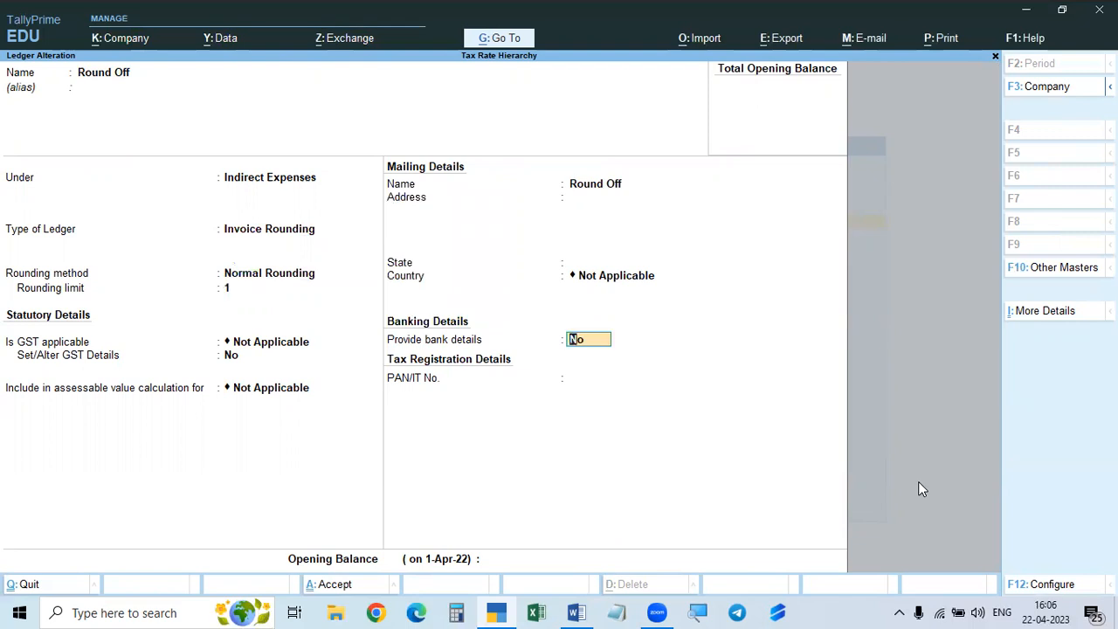
{"action": "key", "text": "Return"}
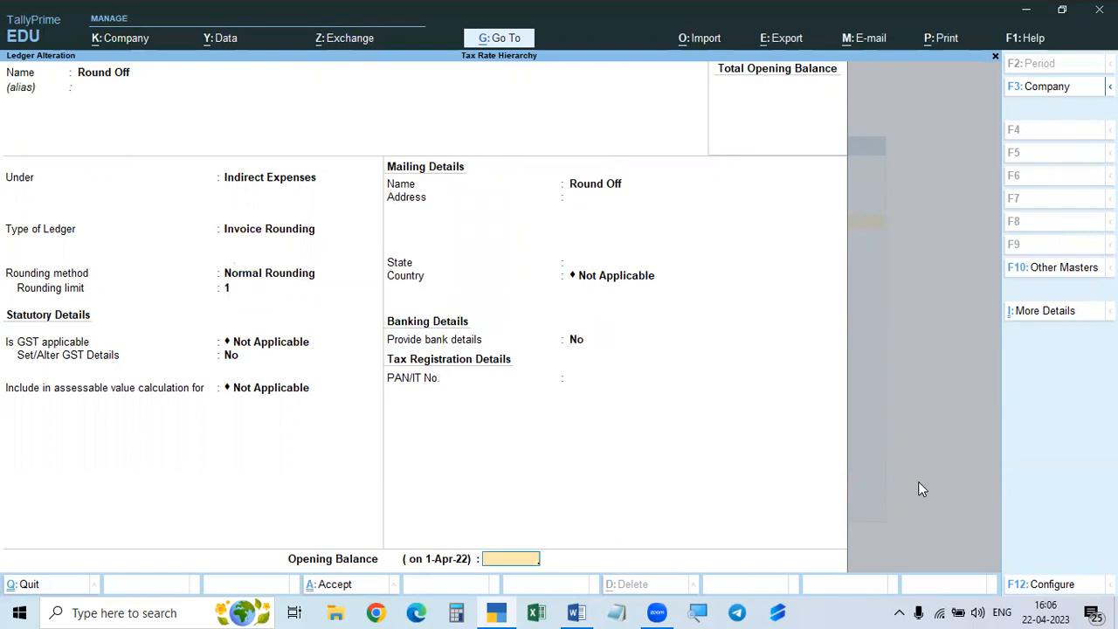
{"action": "key", "text": "Return"}
{"action": "key", "text": "Return"}
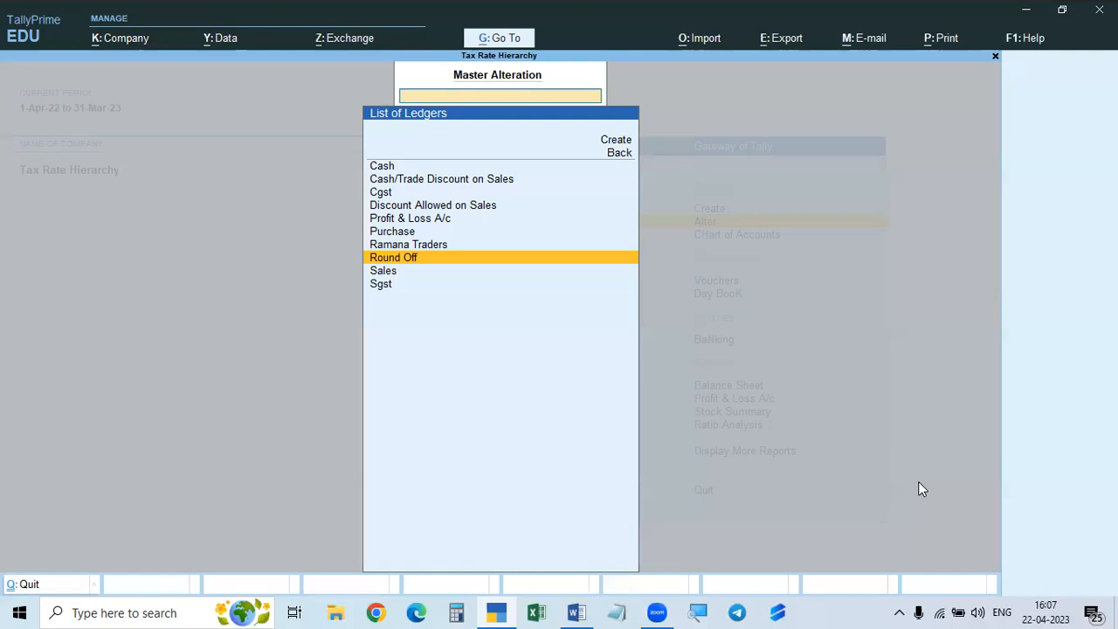
{"action": "key", "text": "Escape"}
{"action": "key", "text": "Escape"}
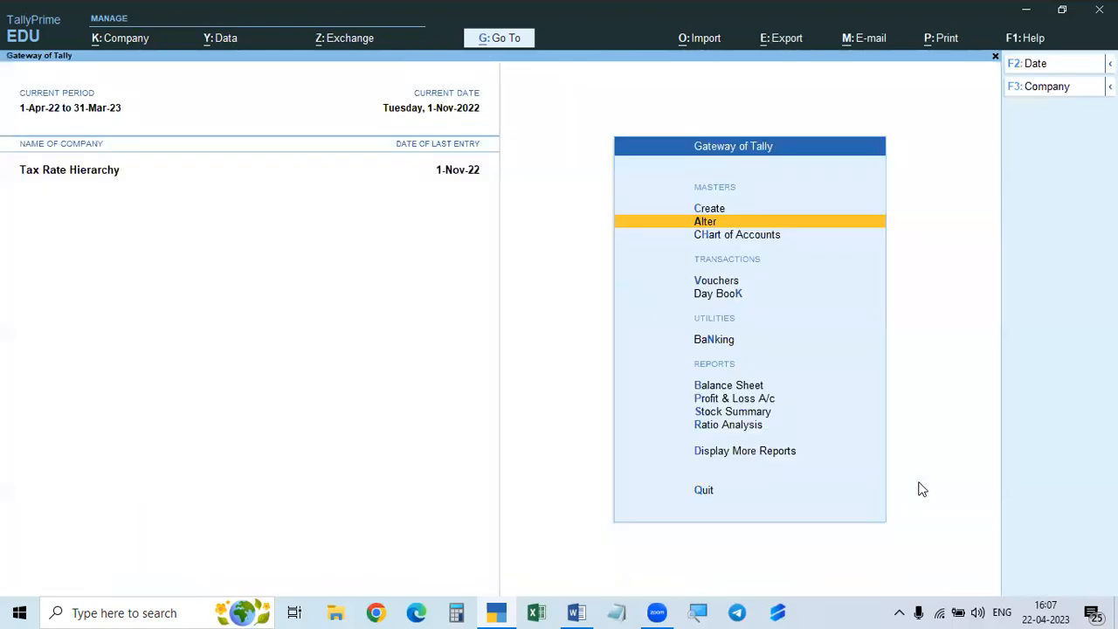
- Switch to the Word document TALLY PRIME FULL SUBJECT, view topic 16, close the document with its changes saved, and return to TallyPrime
{"action": "left_click", "coordinate": [576, 613]}
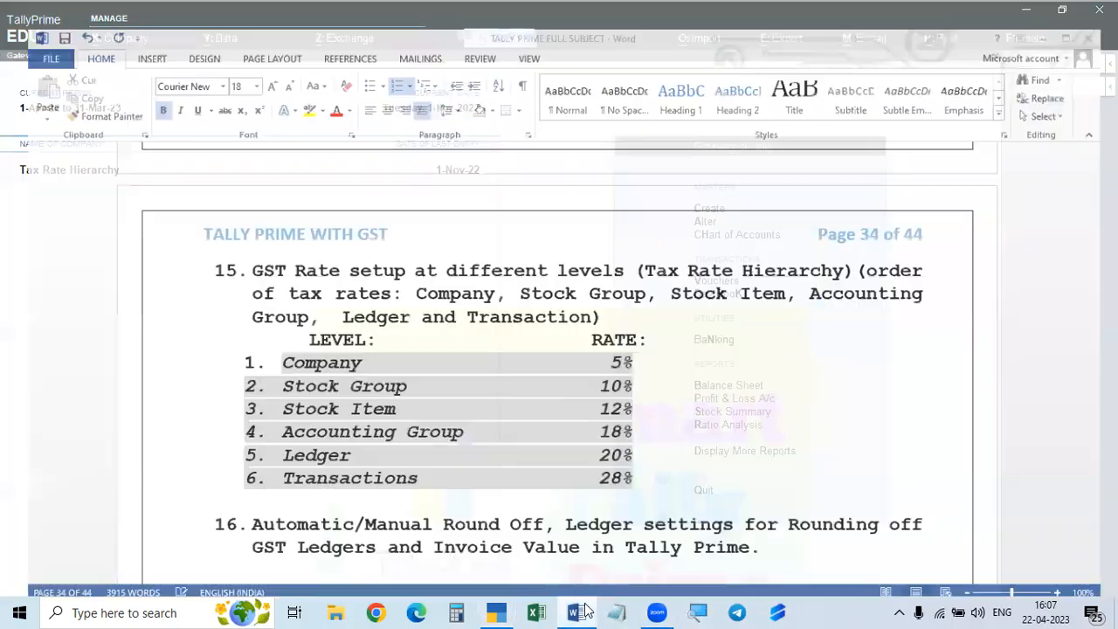
{"action": "scroll", "coordinate": [505, 440], "scroll_direction": "down", "scroll_amount": 2}
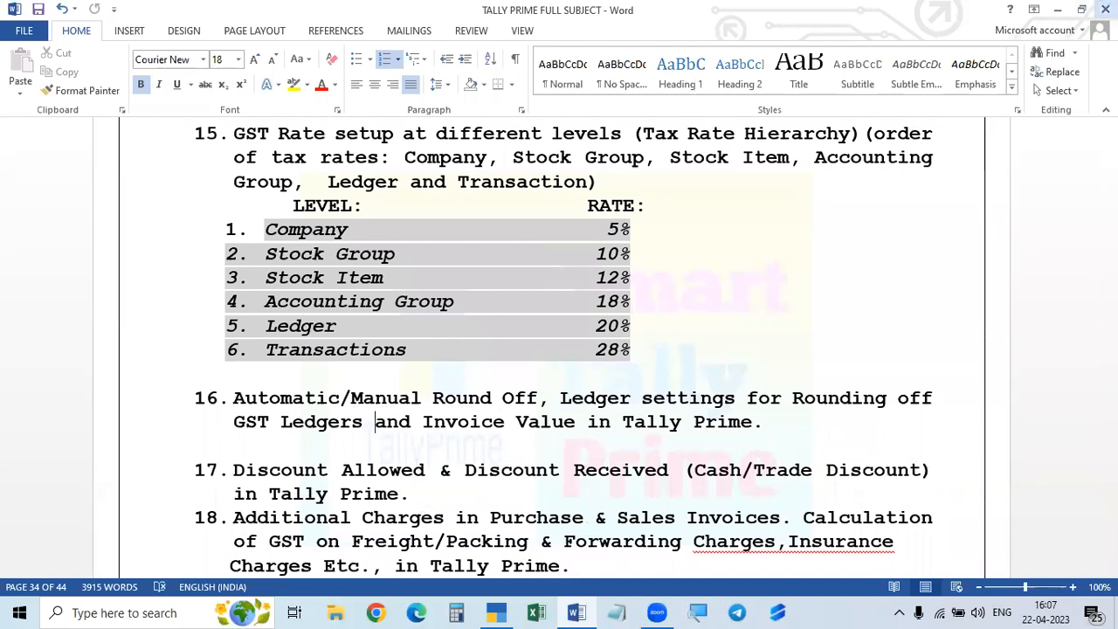
{"action": "left_click", "coordinate": [1098, 10]}
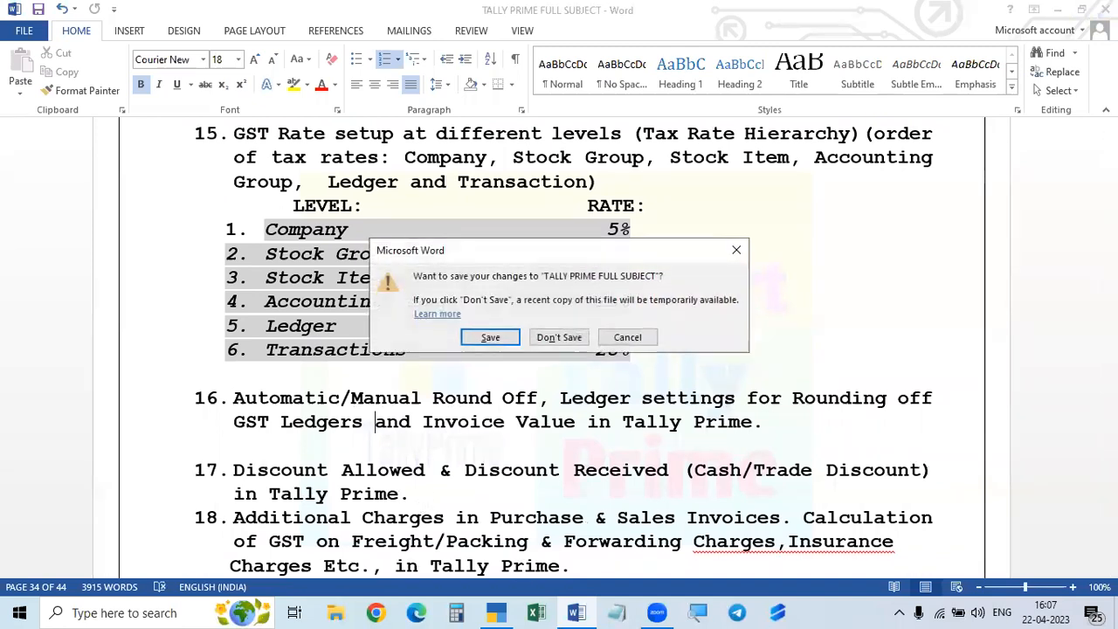
{"action": "left_click", "coordinate": [508, 341]}
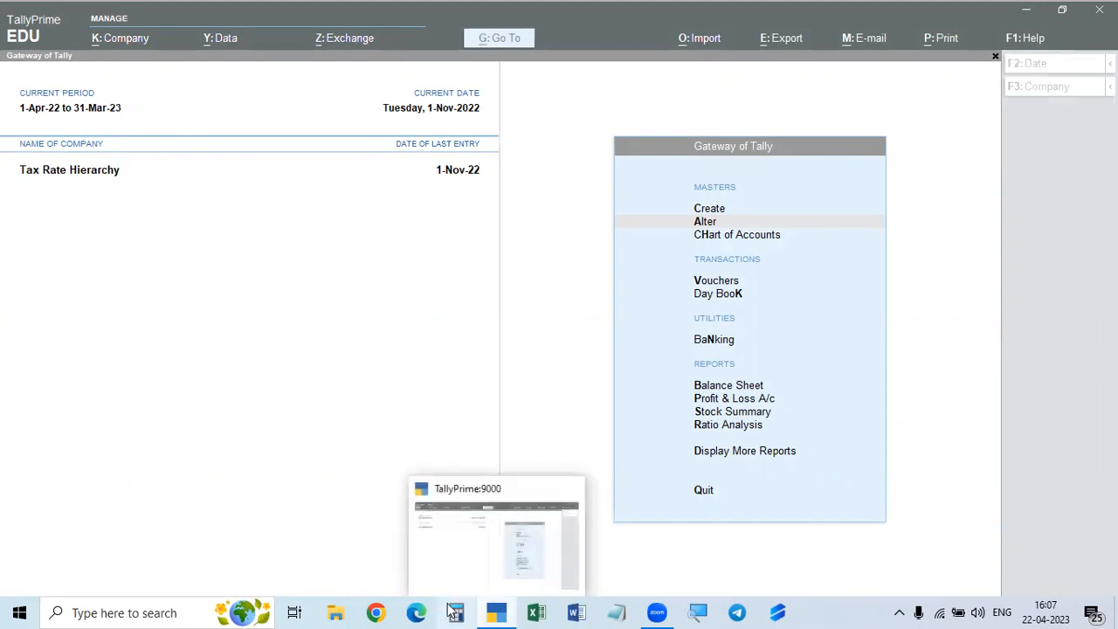
{"action": "left_click", "coordinate": [323, 446]}
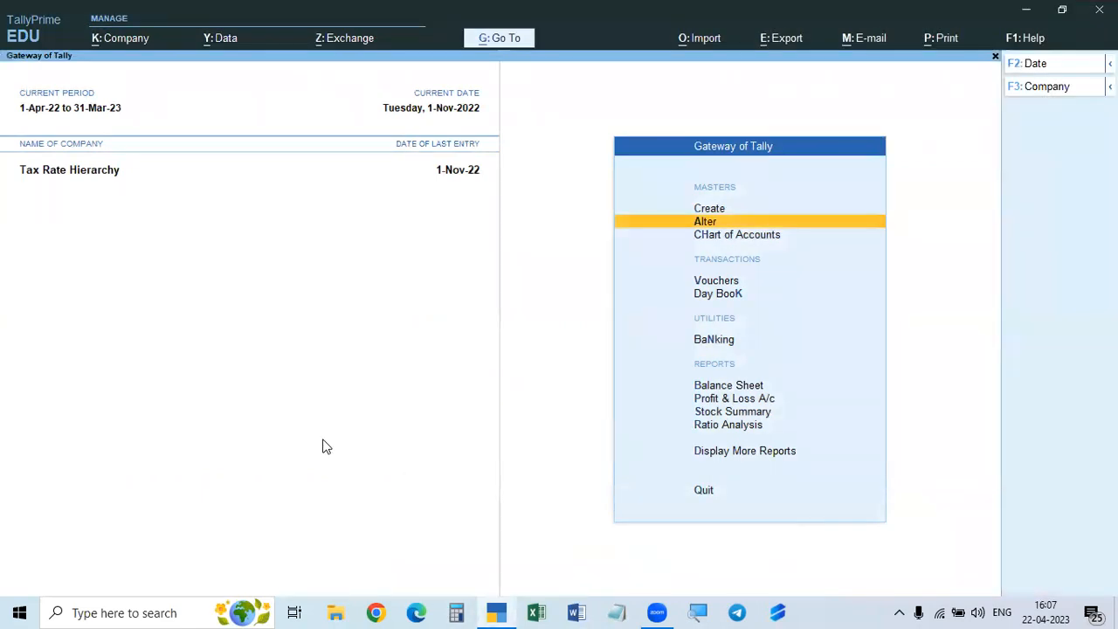